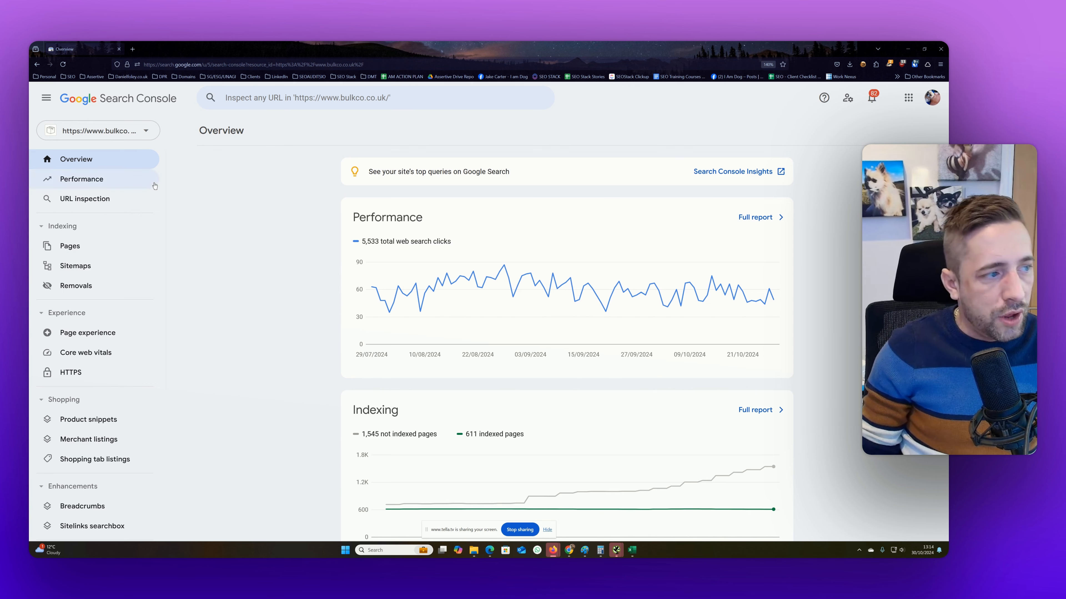
Open the Performance report for the selected site.
scroll(79, 345, "down", 3)
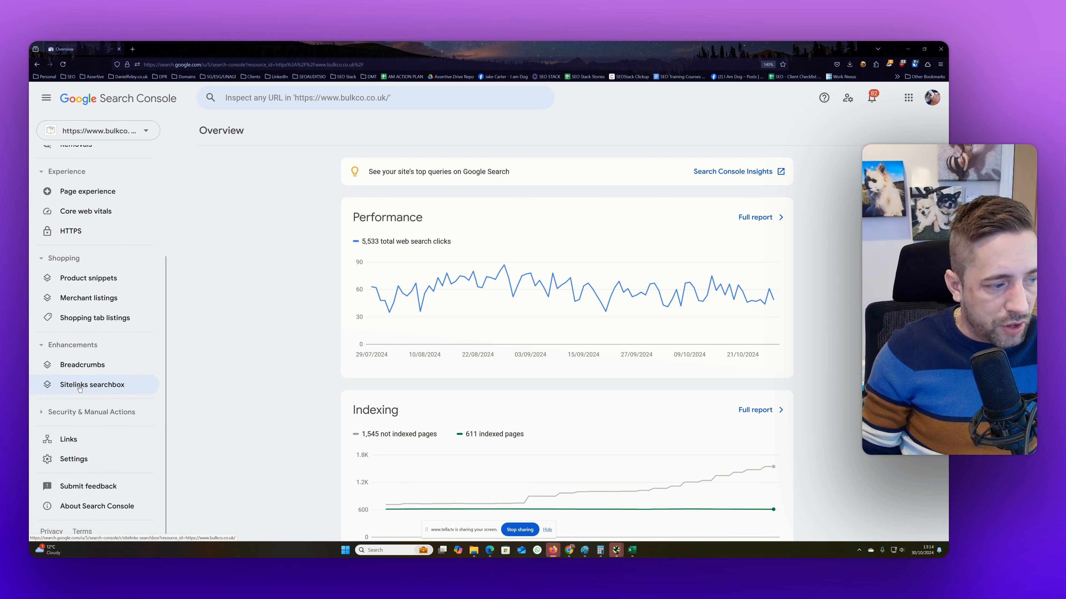
scroll(79, 390, "up", 3)
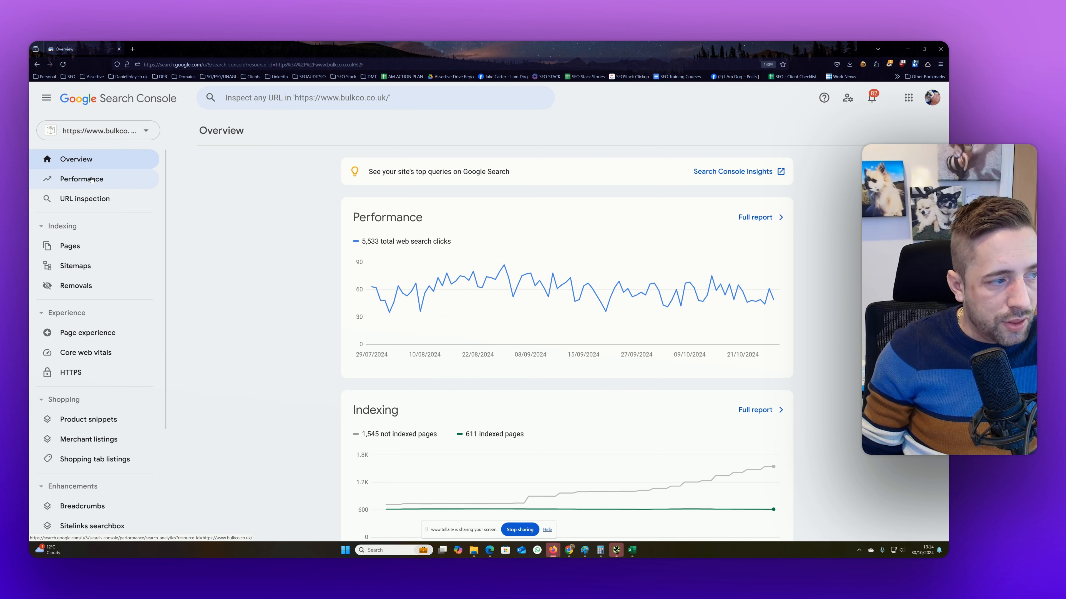
left_click(84, 181)
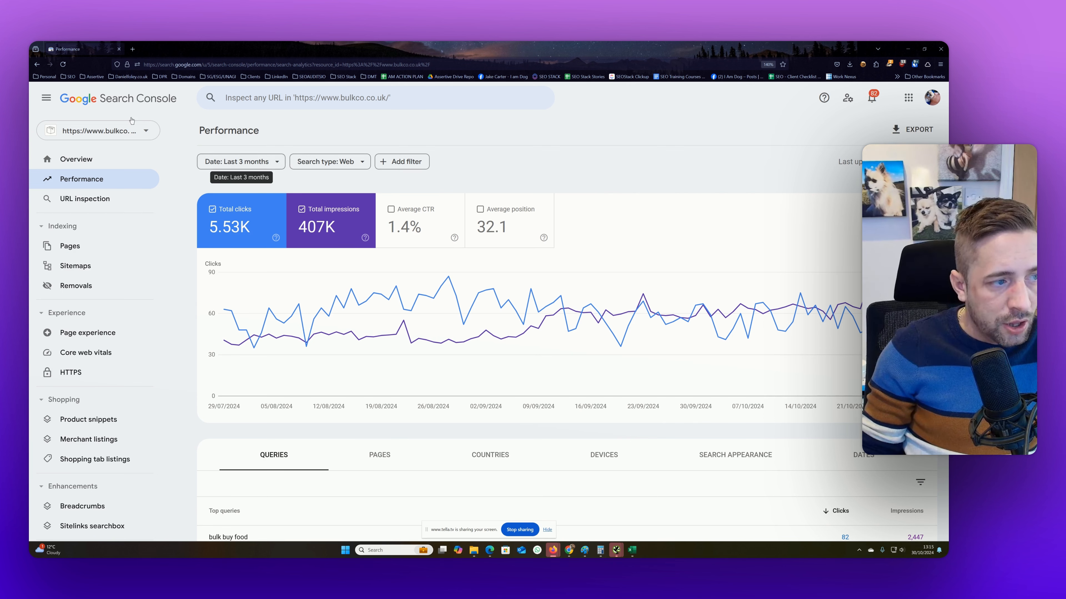
Review the available date range and search type options of the report without changing them.
left_click(248, 162)
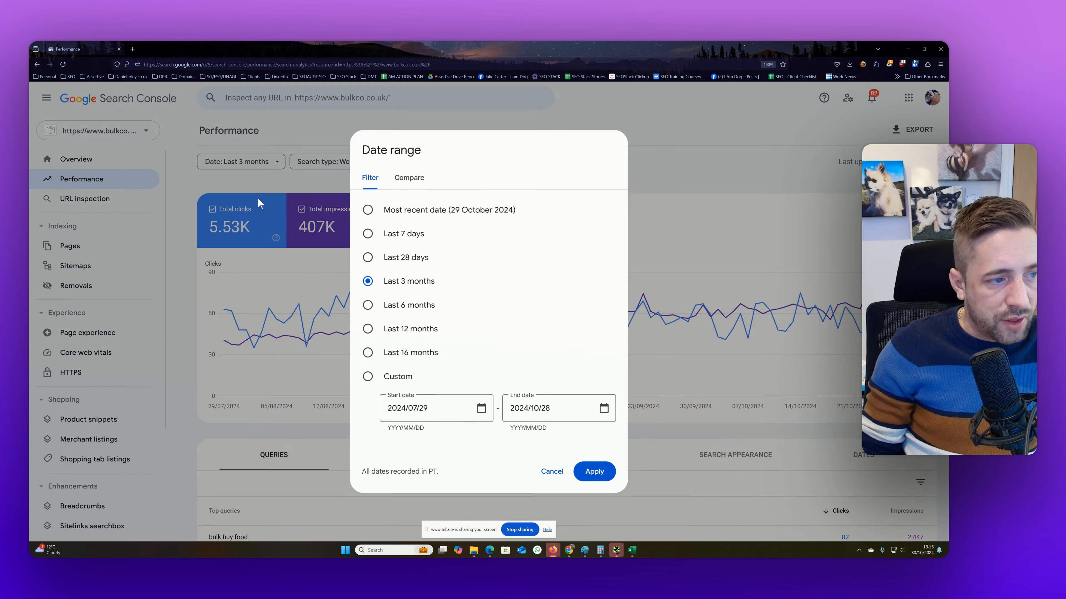
left_click(662, 176)
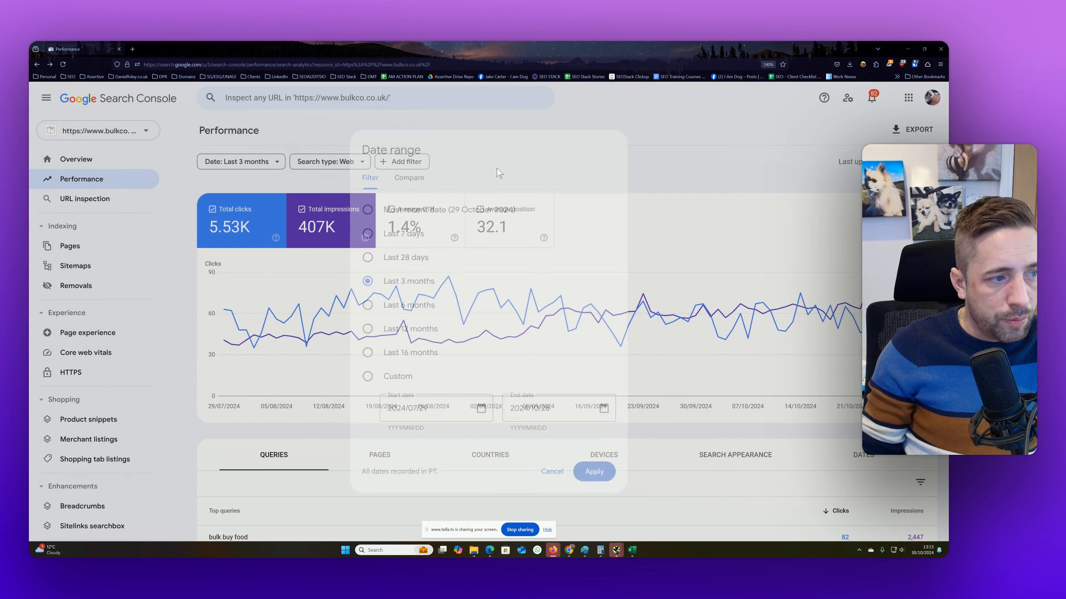
left_click(320, 164)
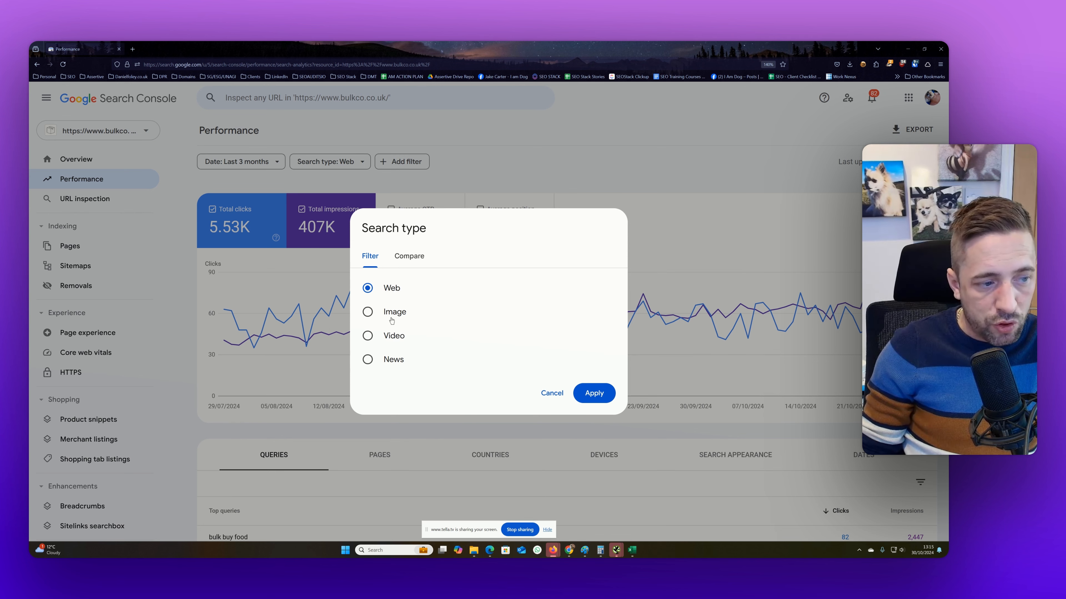
left_click(659, 234)
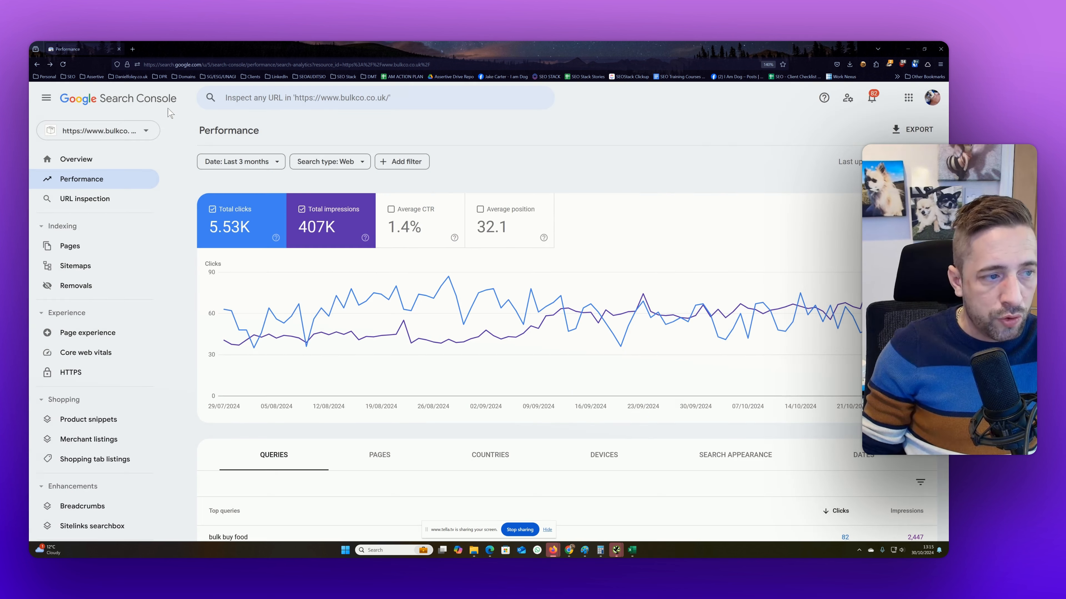
Review which filter types can be added and which export formats the report offers.
left_click(403, 161)
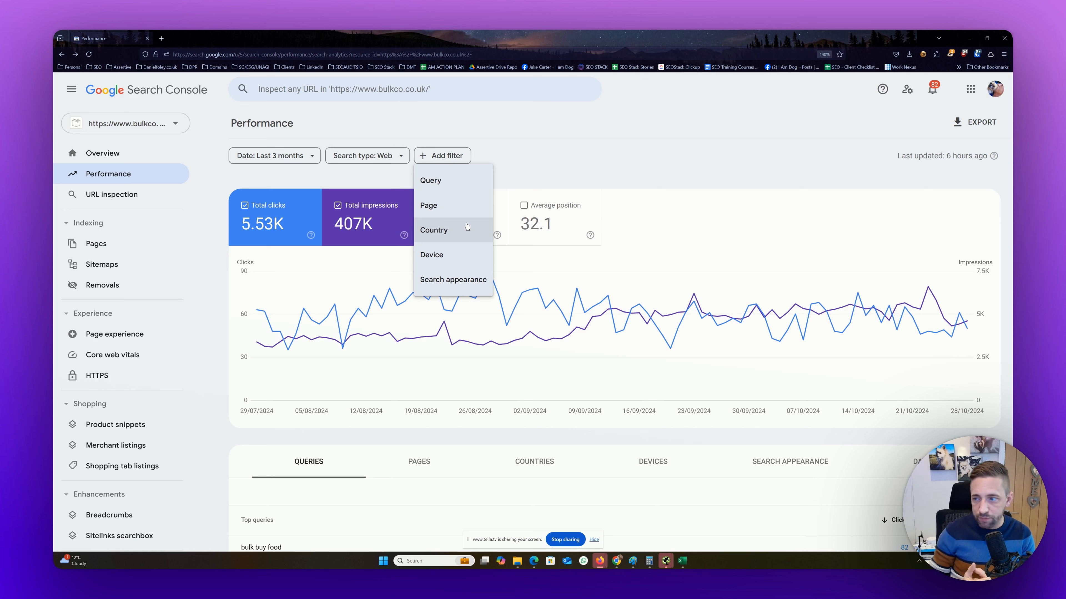
left_click(592, 135)
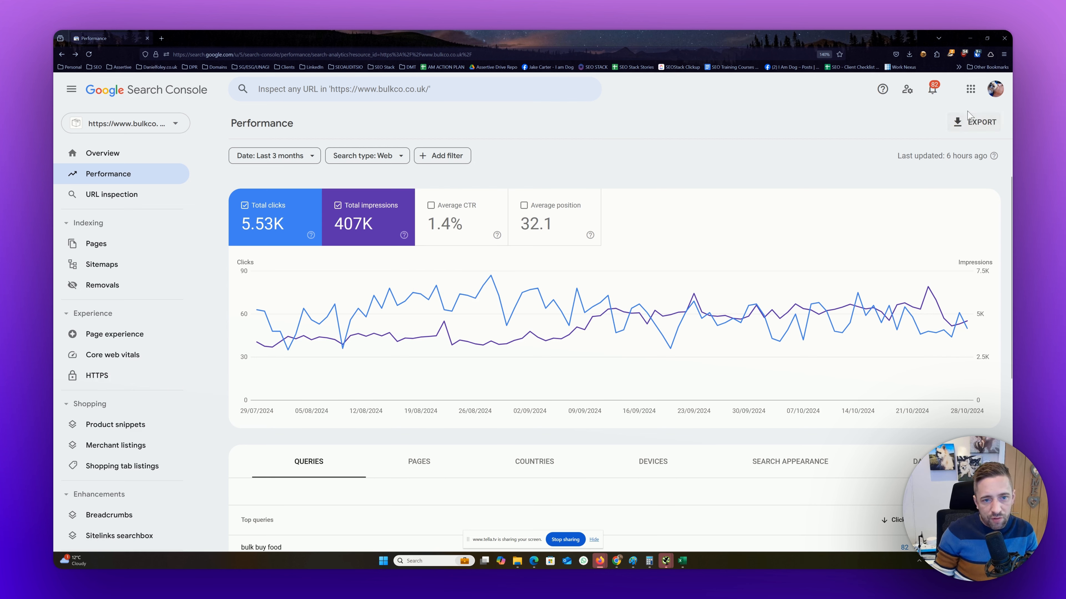
left_click(959, 123)
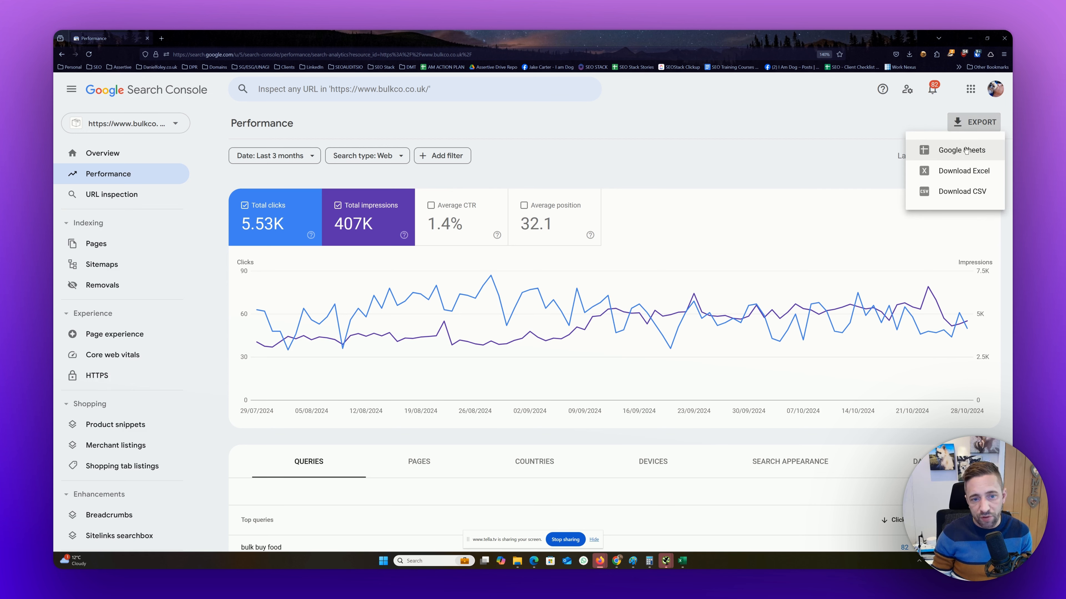
left_click(834, 145)
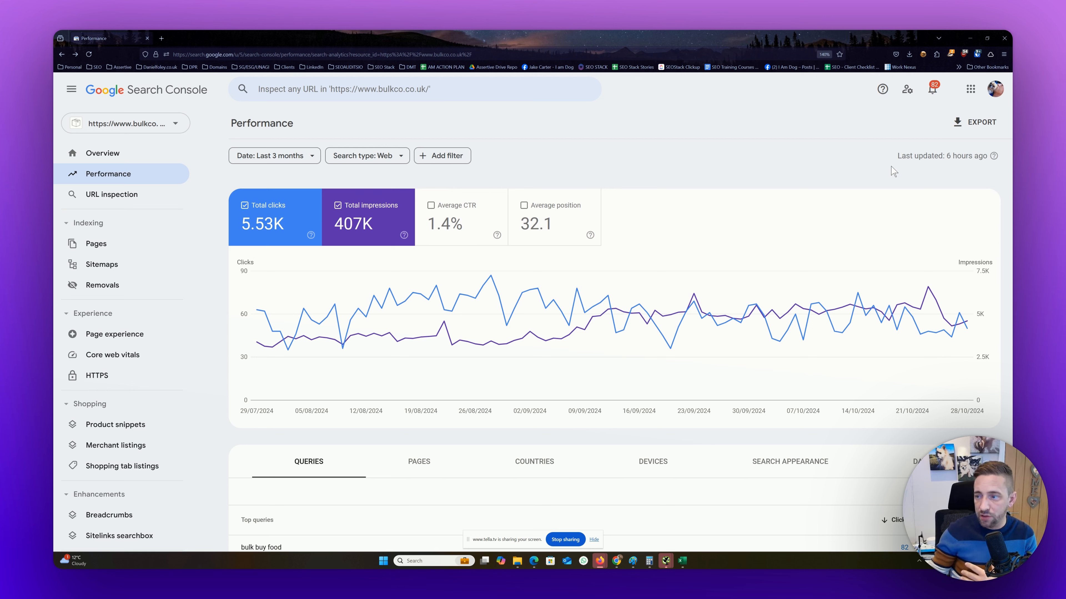
Add average CTR and average position to the performance chart alongside clicks and impressions.
mouse_move(962, 332)
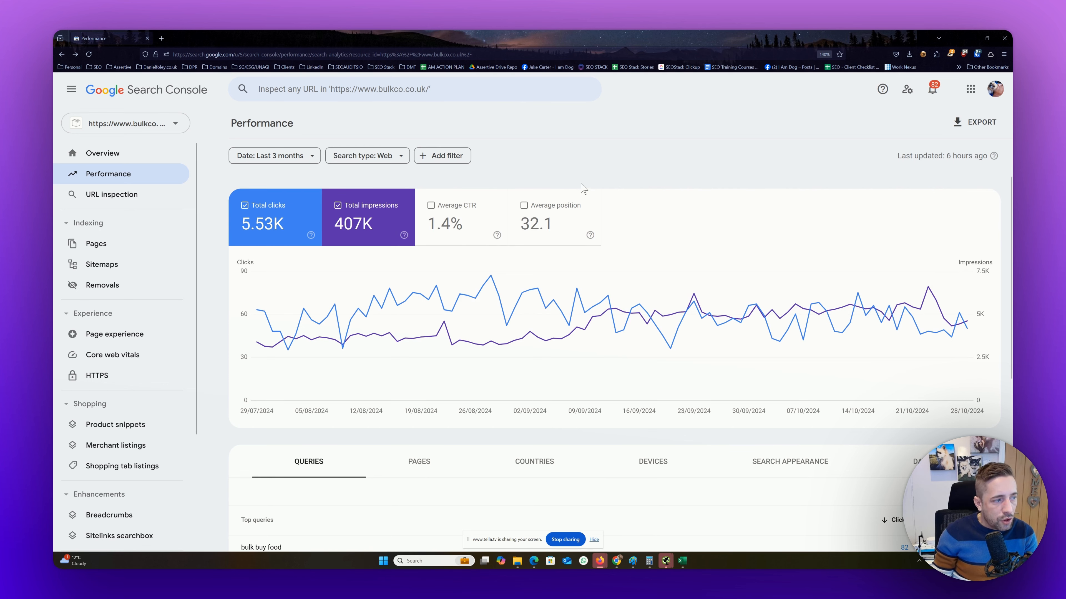
scroll(581, 187, "down", 3)
scroll(581, 186, "down", 2)
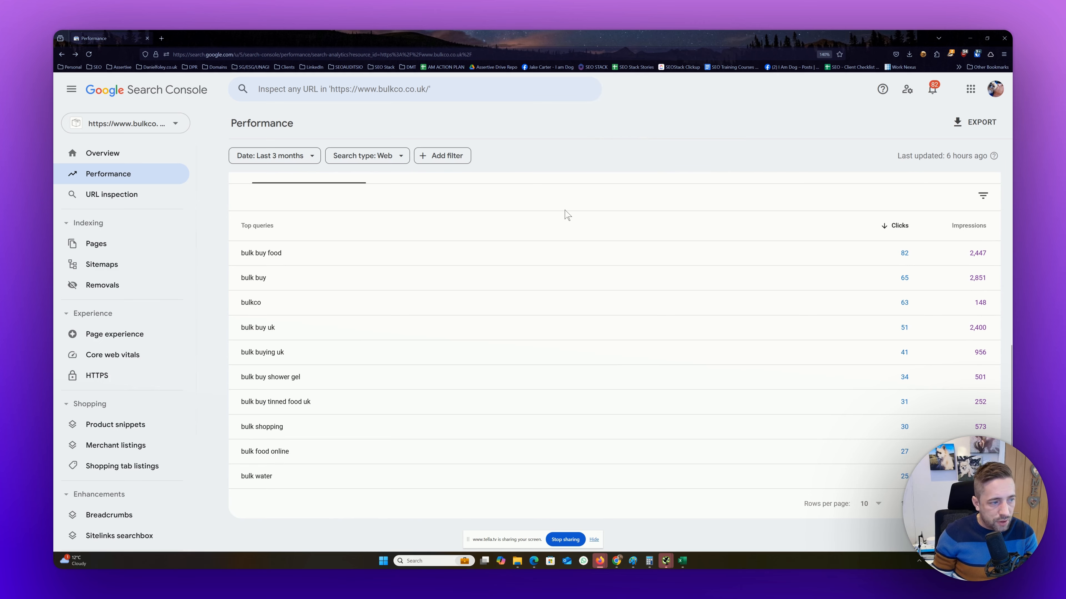
scroll(564, 214, "up", 3)
scroll(348, 329, "up", 2)
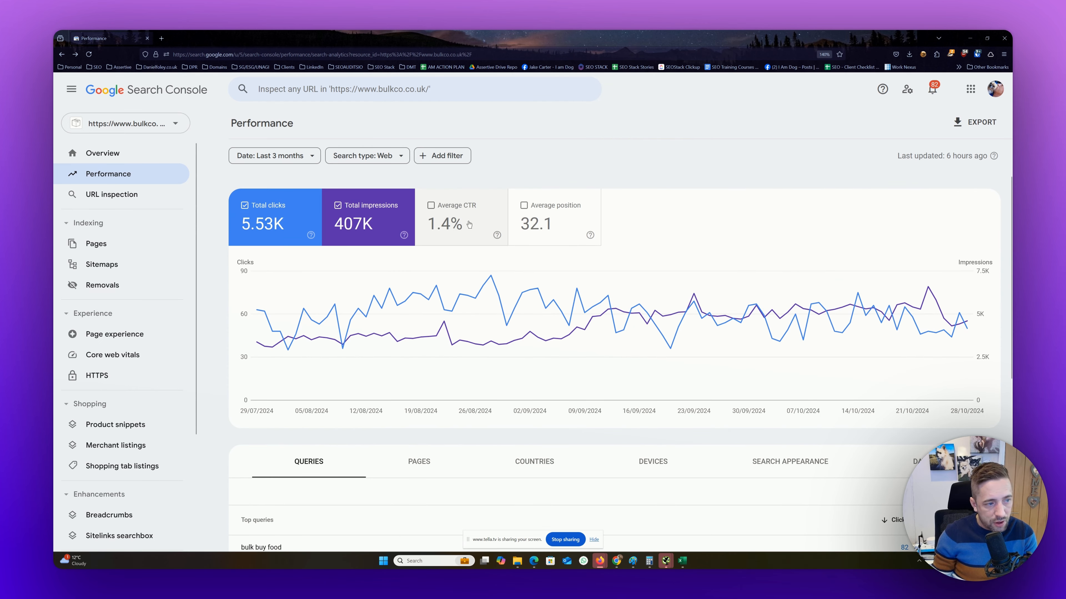
left_click(448, 206)
left_click(524, 205)
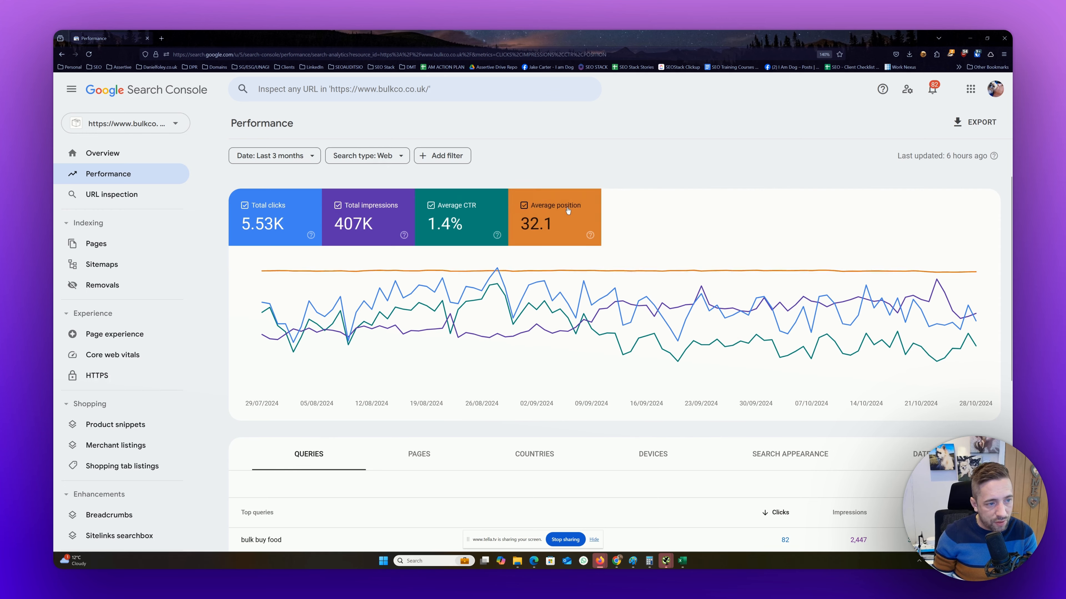
Reduce the performance chart to total clicks only.
left_click(525, 206)
left_click(432, 205)
left_click(338, 205)
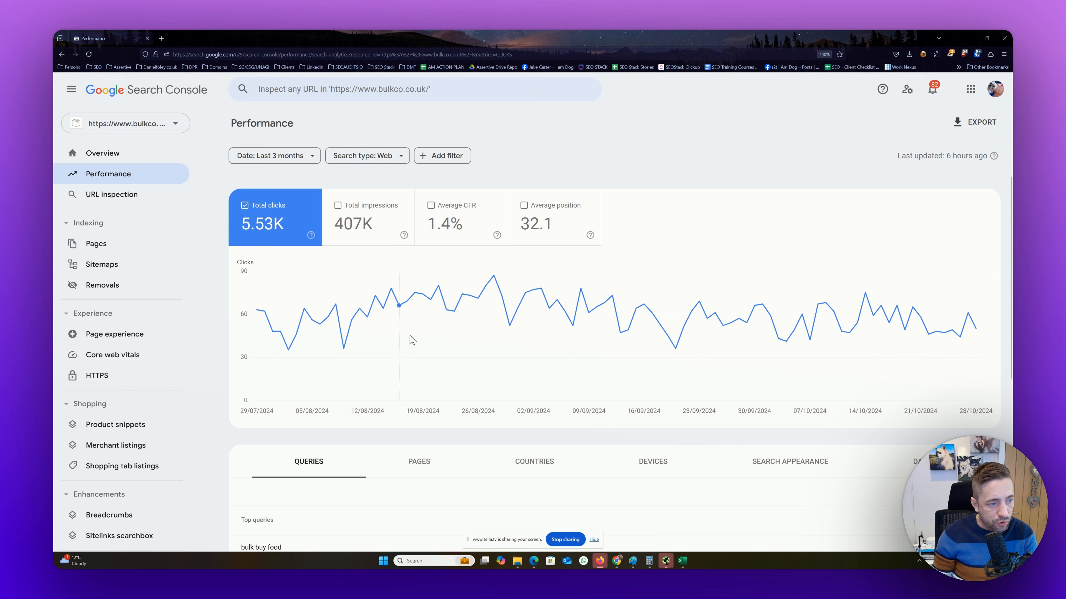
Switch the performance chart to total impressions only.
mouse_move(422, 335)
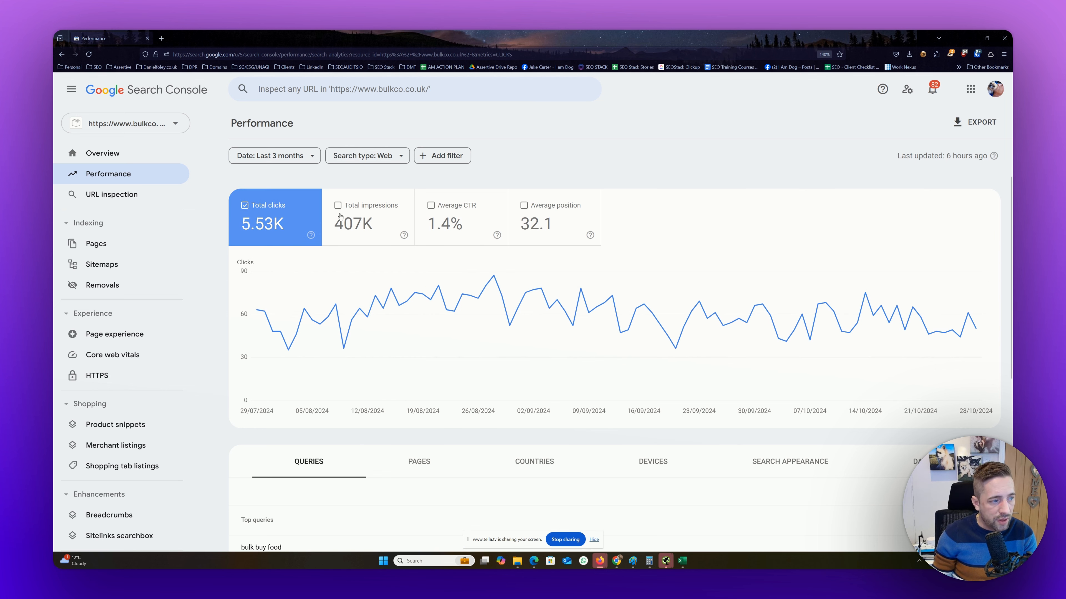
left_click(331, 215)
left_click(294, 215)
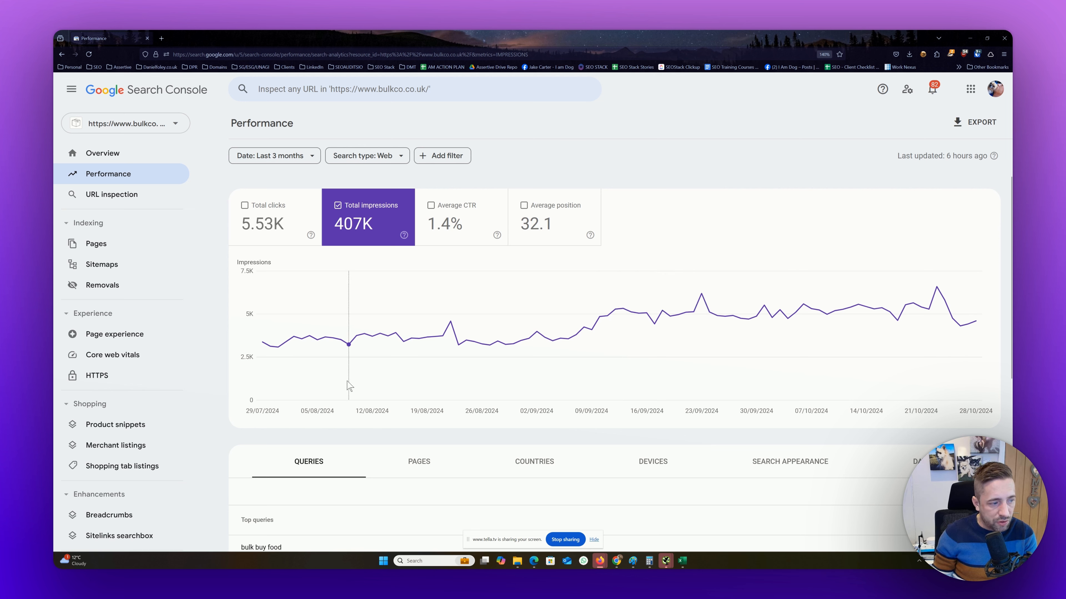
Plot total clicks again and toggle total impressions off and back on for comparison.
left_click(302, 229)
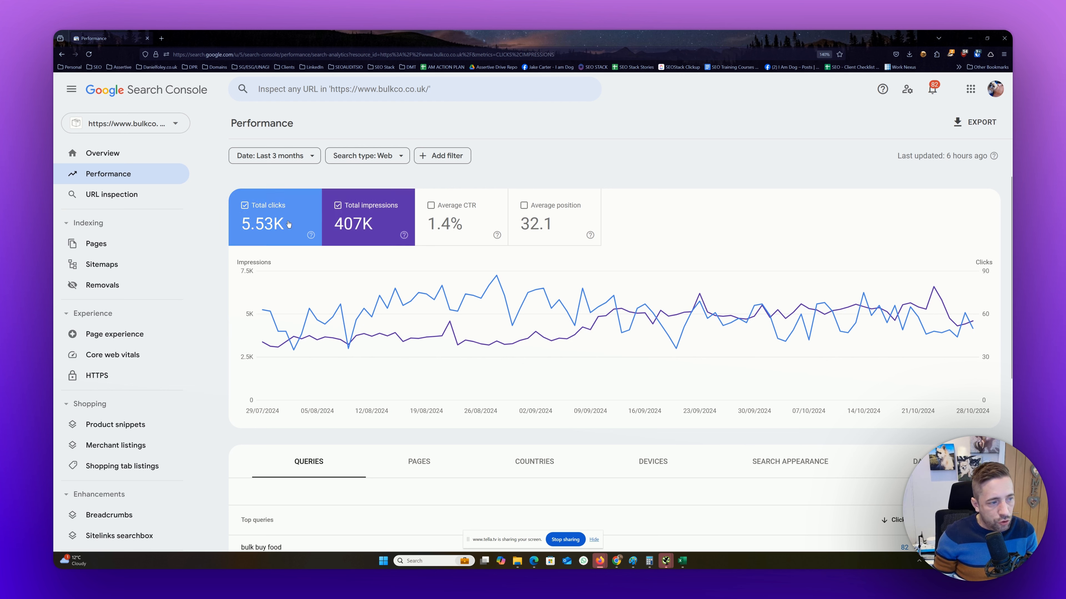
left_click(364, 229)
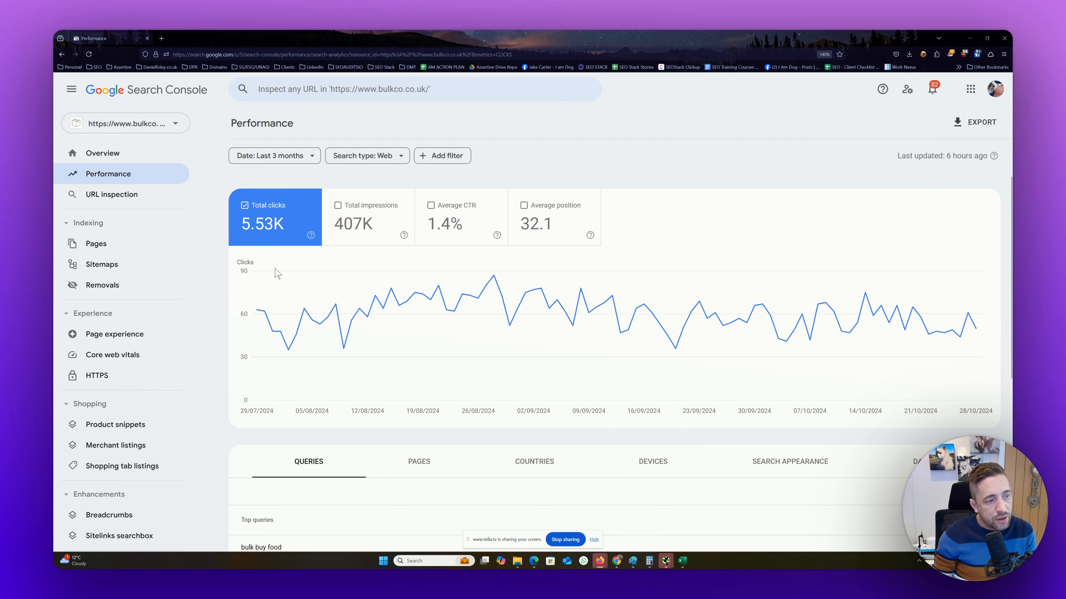
left_click(371, 212)
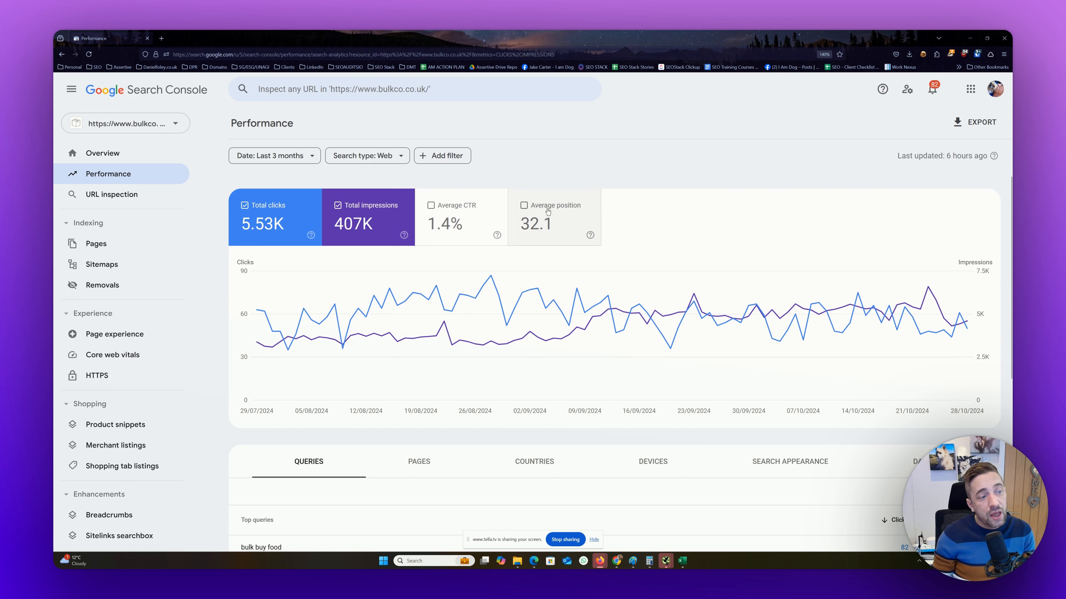
Toggle average CTR on the chart to compare it, and leave only total clicks plotted.
left_click(467, 213)
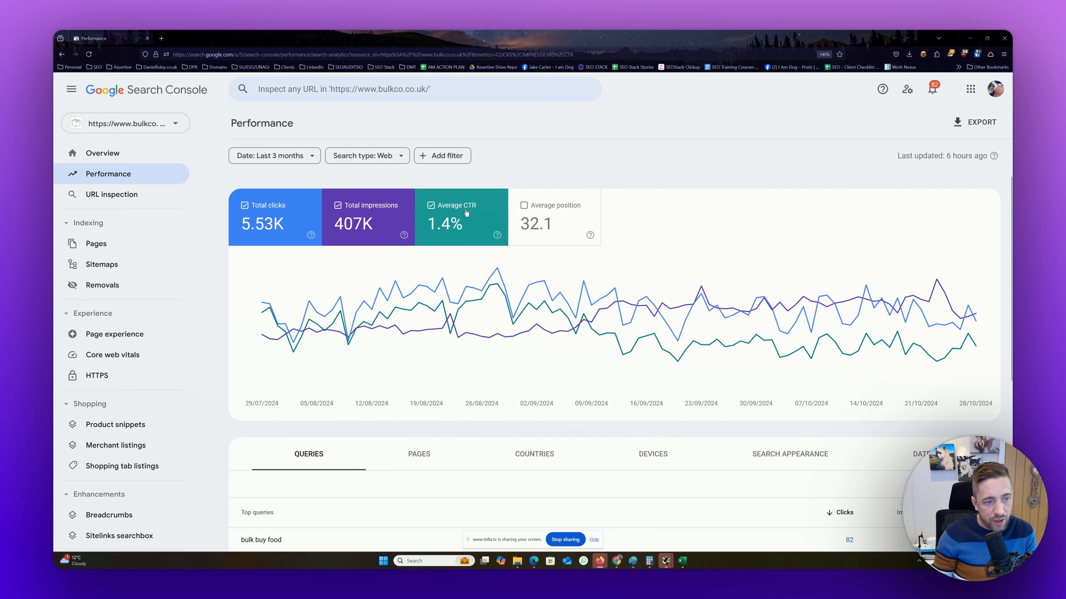
left_click(430, 205)
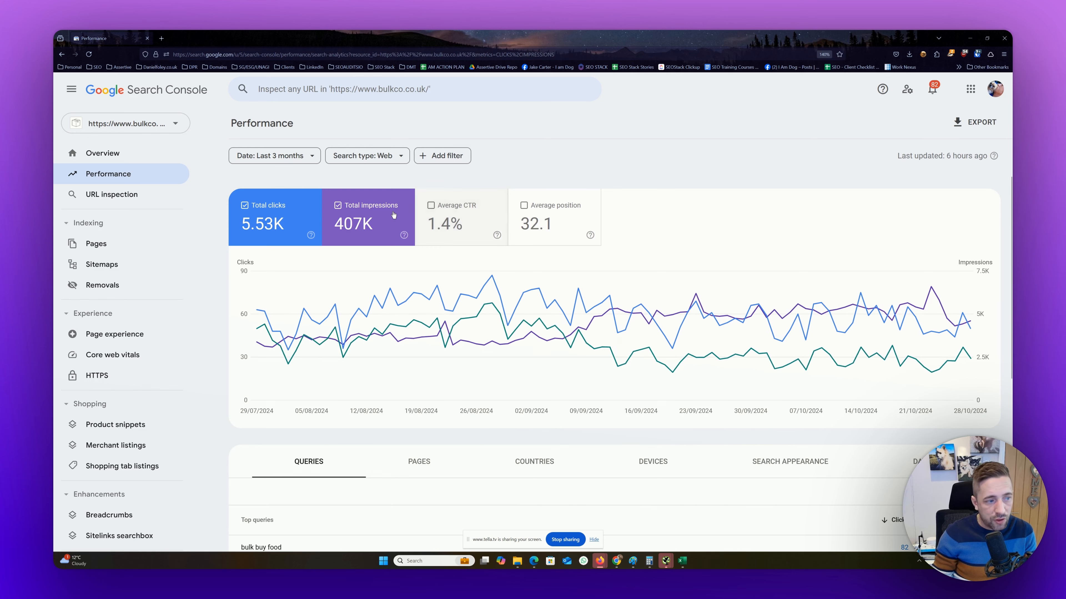
left_click(431, 204)
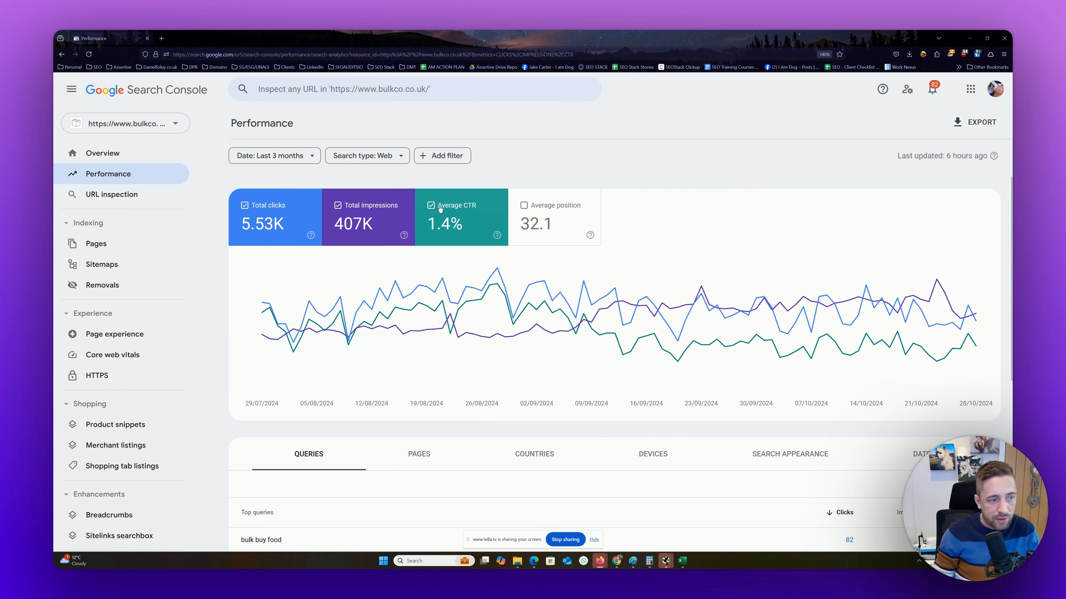
left_click(440, 207)
left_click(370, 206)
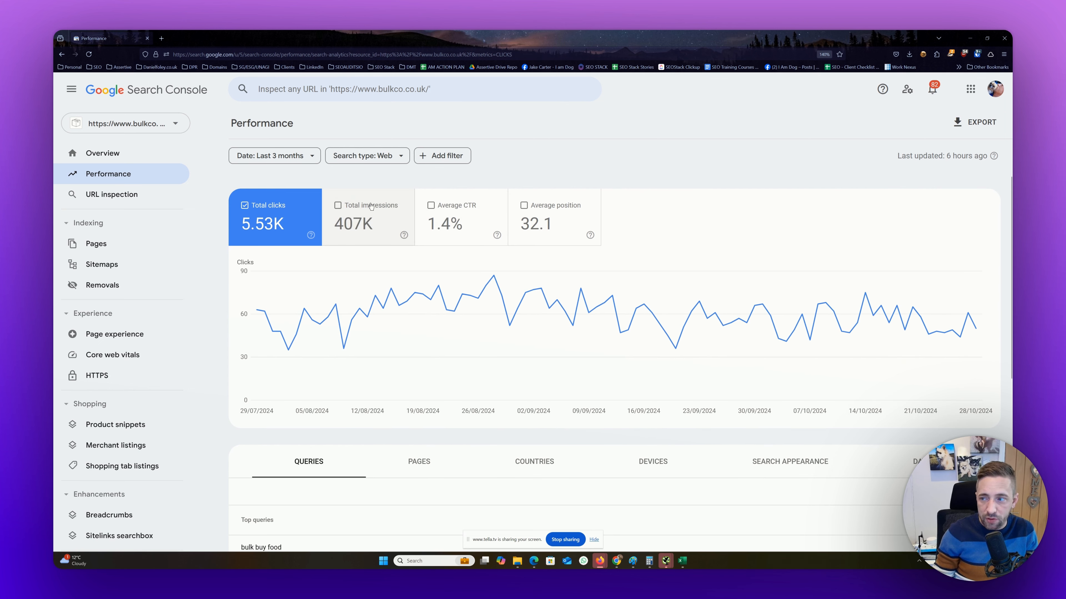
Set the Performance report's date range to the last 12 months.
scroll(365, 206, "down", 5)
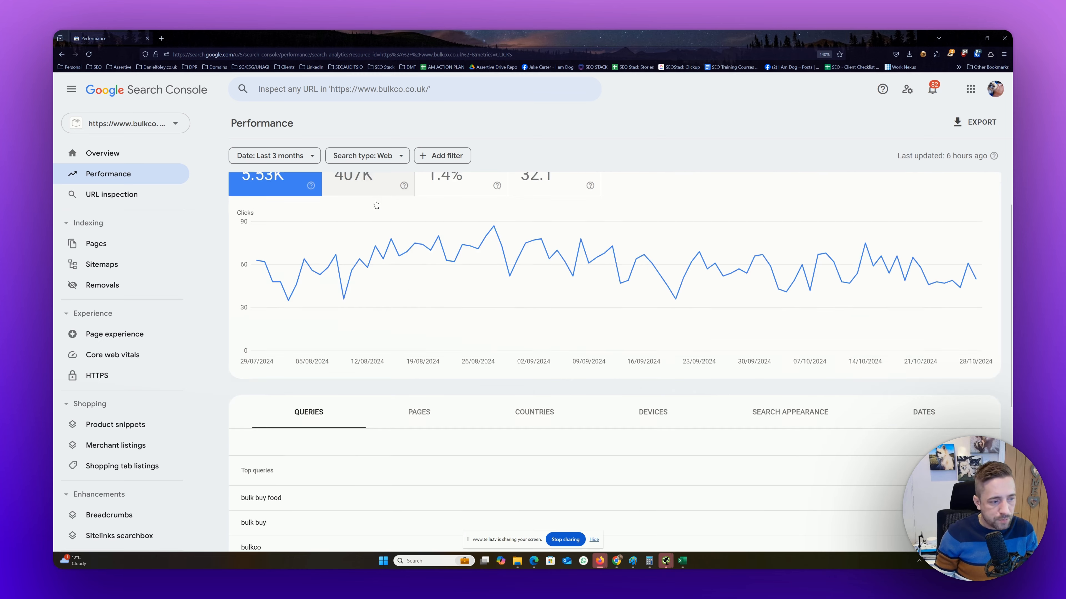
scroll(368, 209, "up", 2)
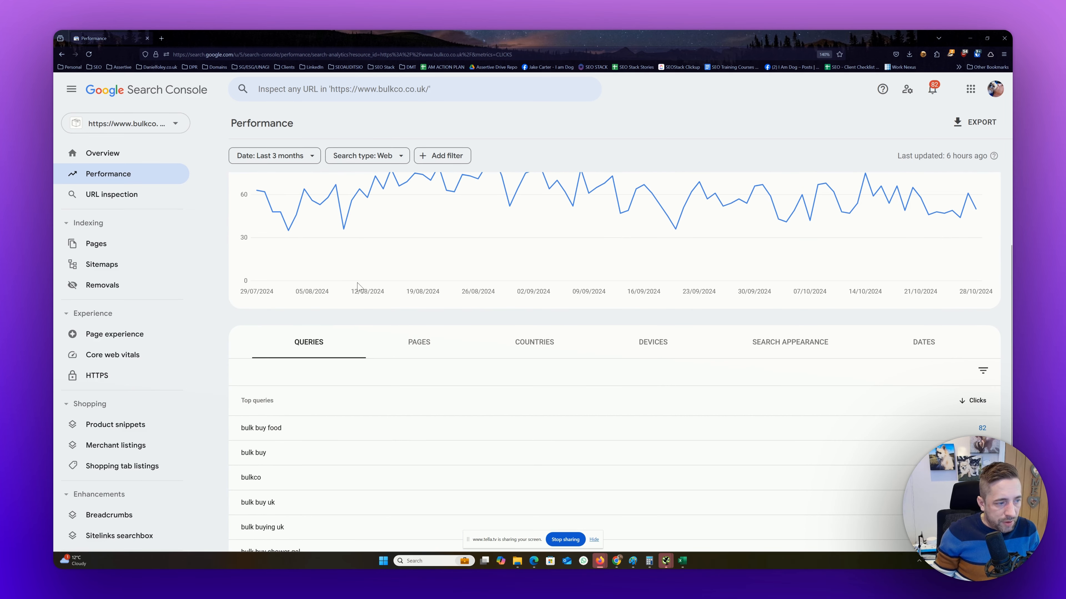
scroll(381, 309, "down", 3)
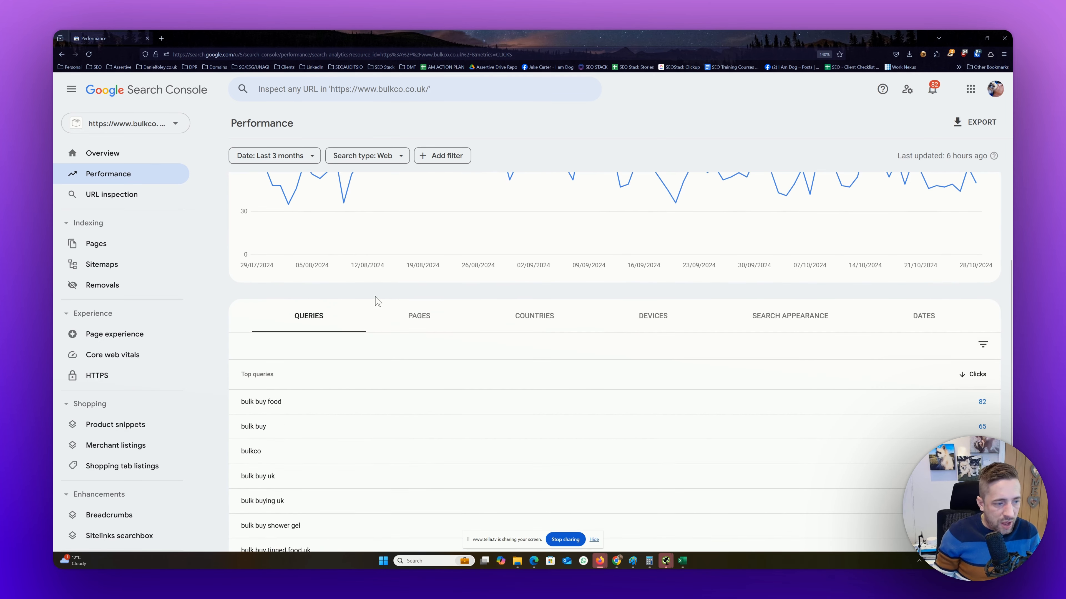
scroll(536, 361, "down", 1)
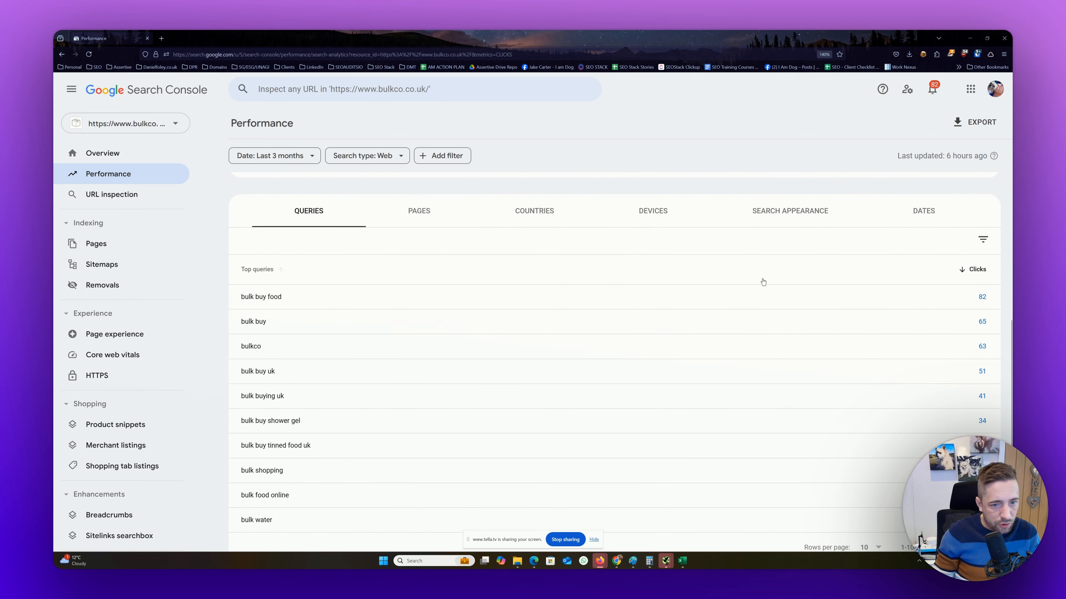
scroll(875, 345, "down", 1)
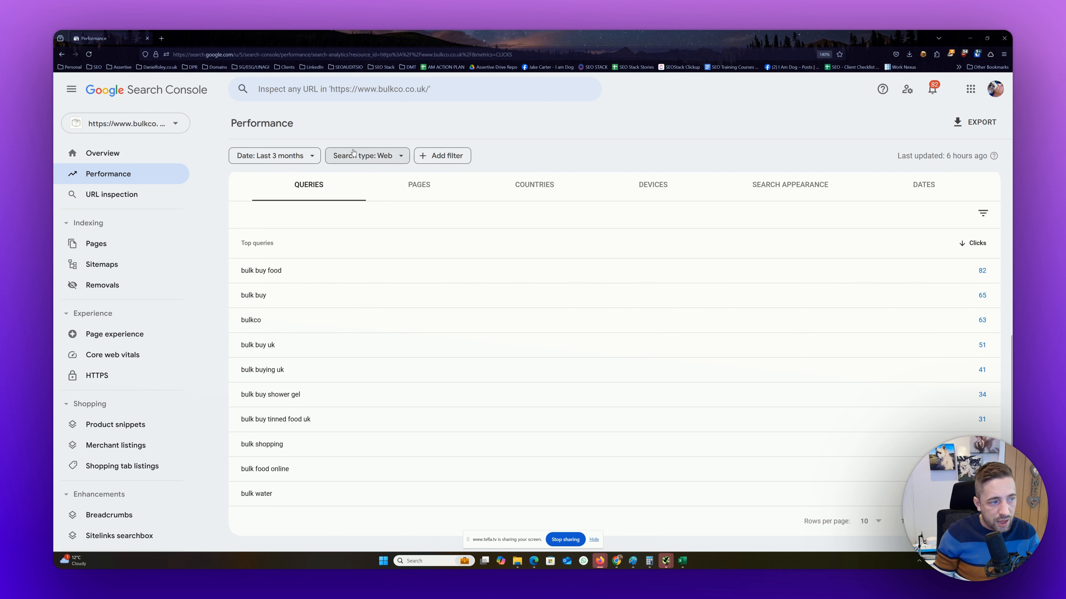
left_click(270, 159)
left_click(406, 330)
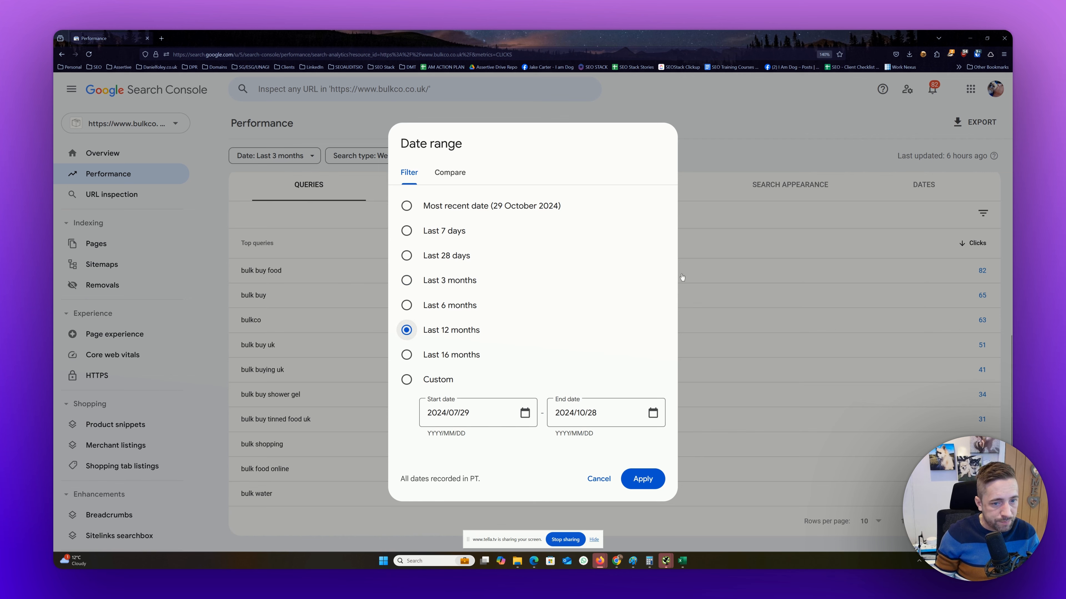
left_click(645, 482)
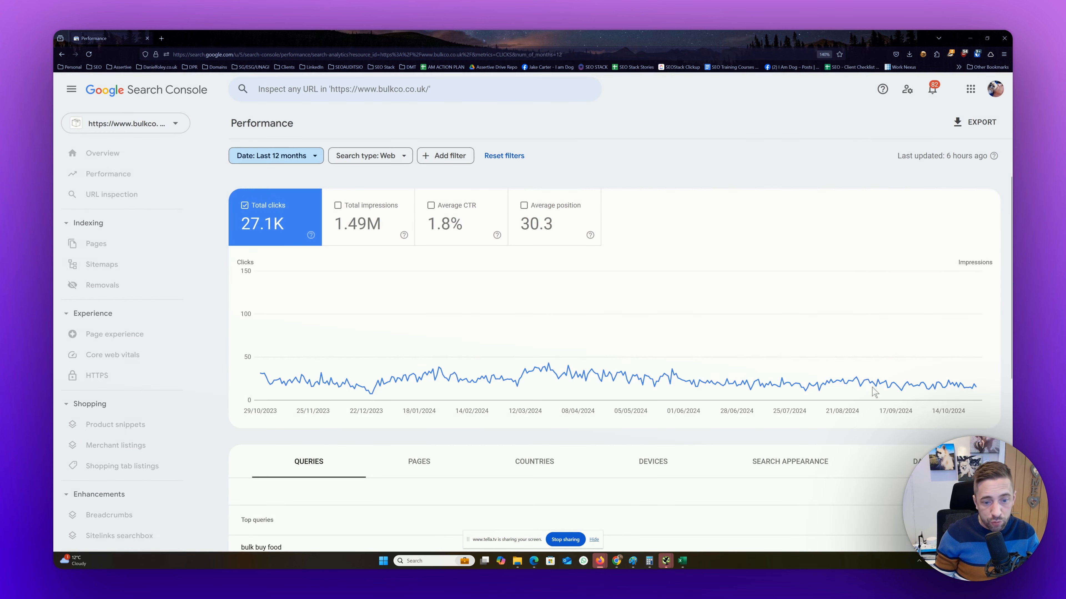
Add total impressions to the 12-month report and view them beside clicks in the top queries table.
scroll(868, 403, "down", 5)
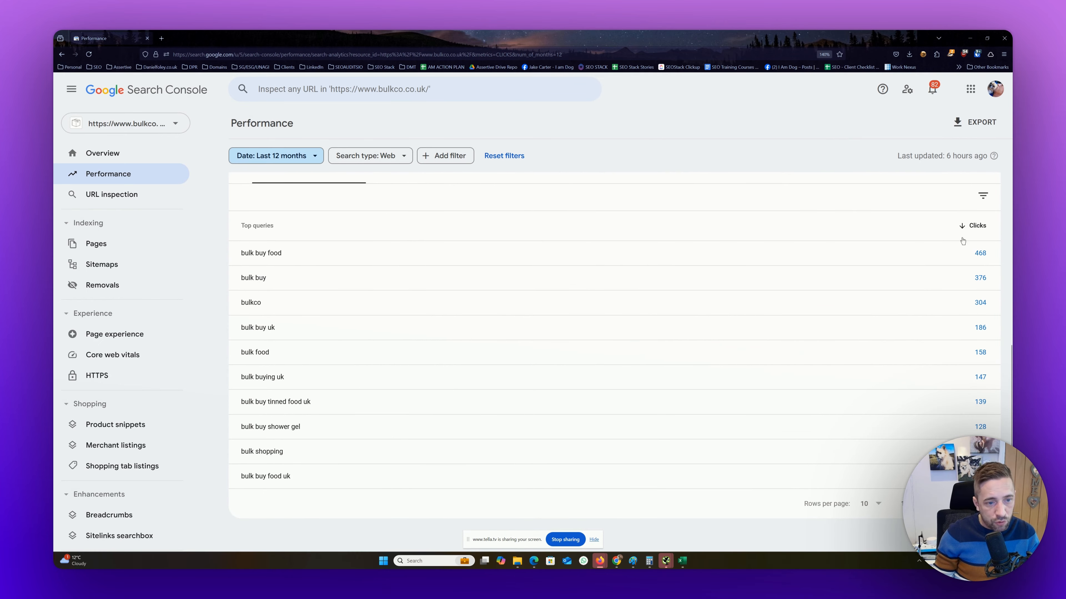
scroll(737, 322, "up", 5)
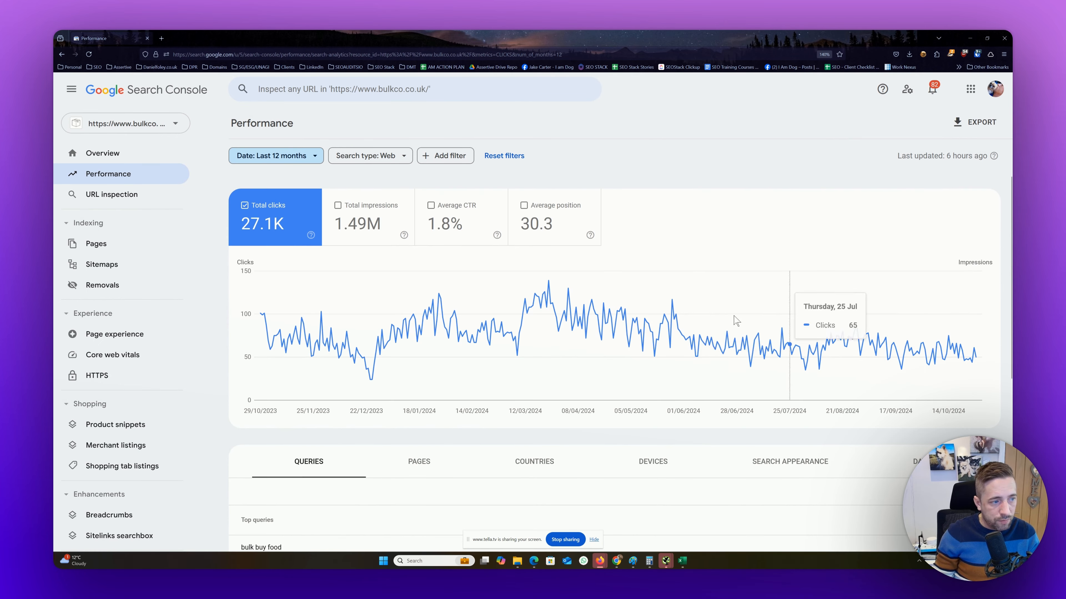
left_click(370, 209)
scroll(373, 209, "down", 5)
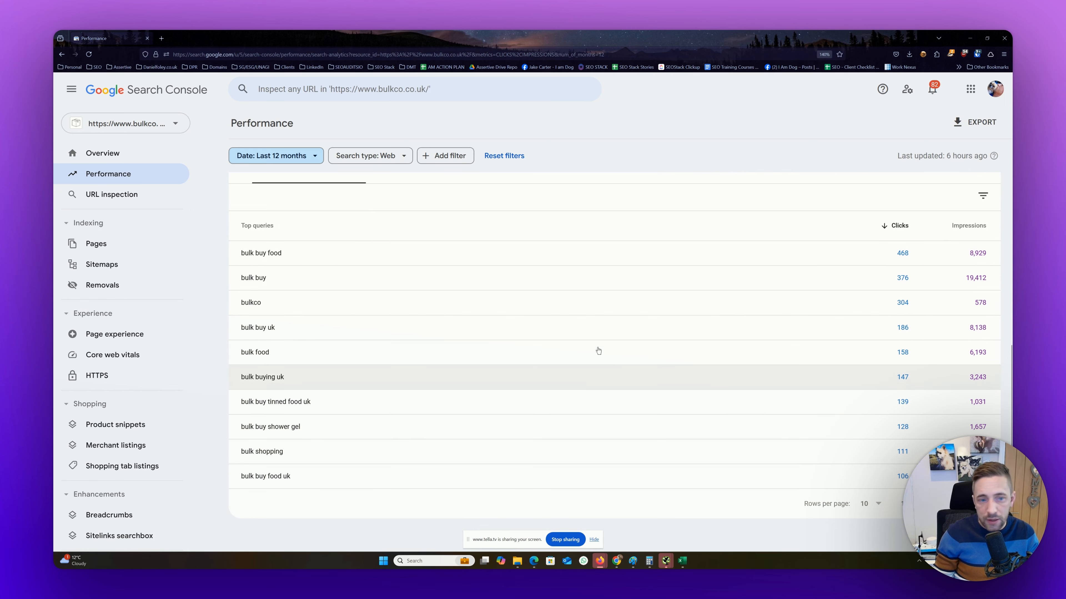
Add average CTR and average position to the 12-month report and review all four metrics in the top queries table.
scroll(595, 349, "up", 5)
left_click(466, 224)
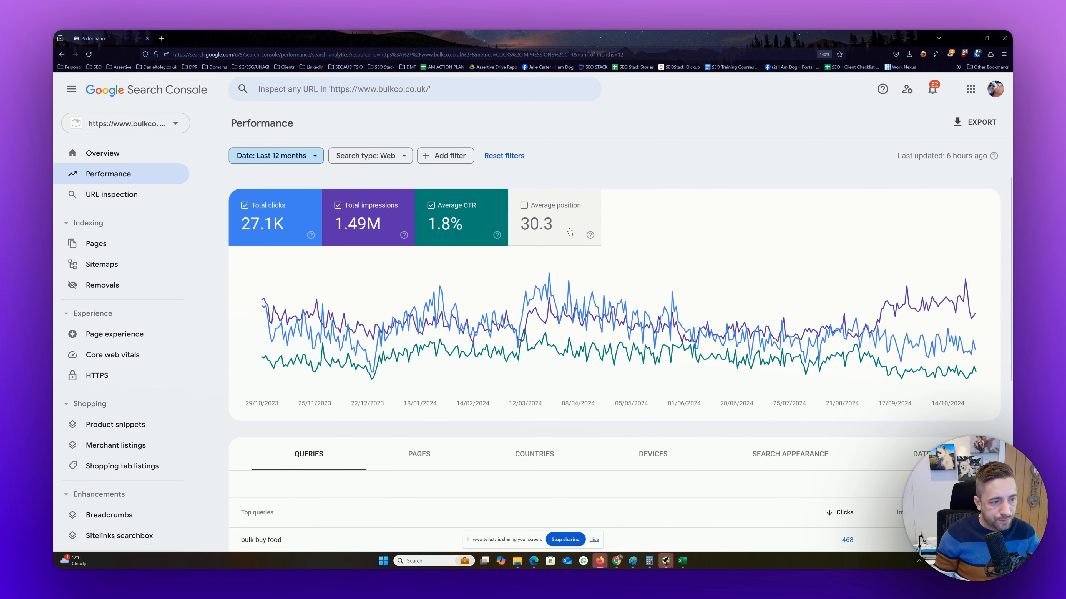
left_click(554, 222)
scroll(542, 160, "down", 4)
scroll(482, 252, "down", 3)
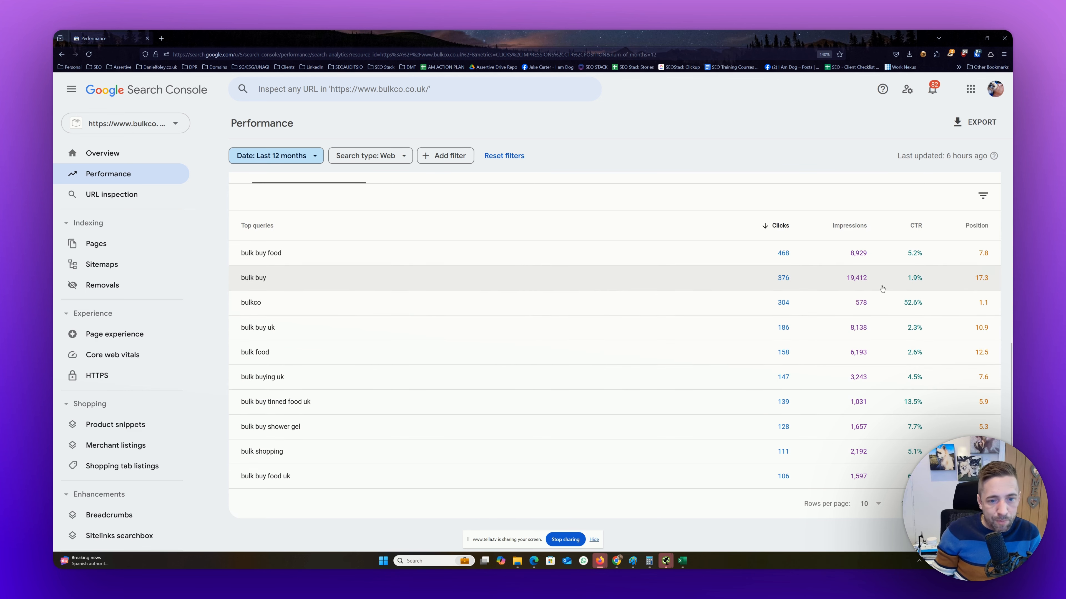
scroll(882, 289, "up", 4)
scroll(853, 462, "down", 4)
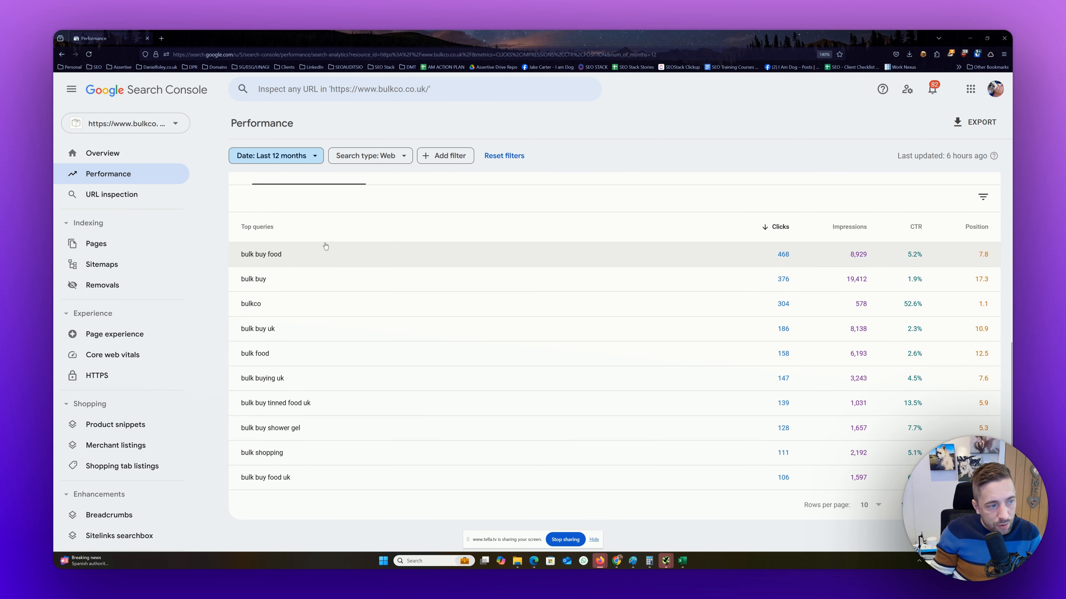
Remove average CTR, average position and total impressions from the chart, leaving only total clicks plotted.
scroll(615, 414, "up", 7)
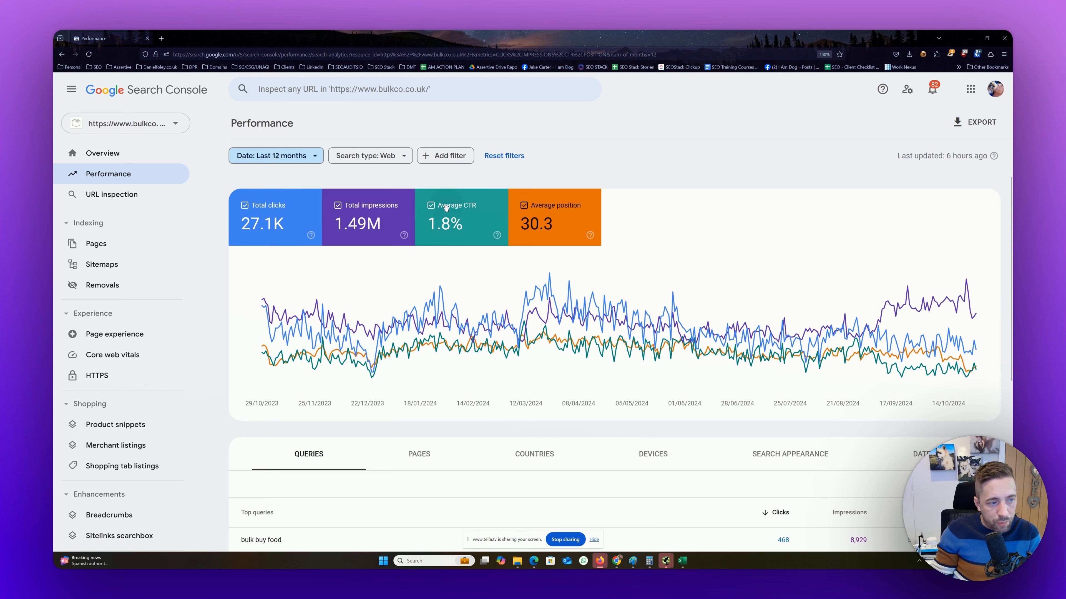
left_click(465, 219)
left_click(548, 218)
left_click(369, 220)
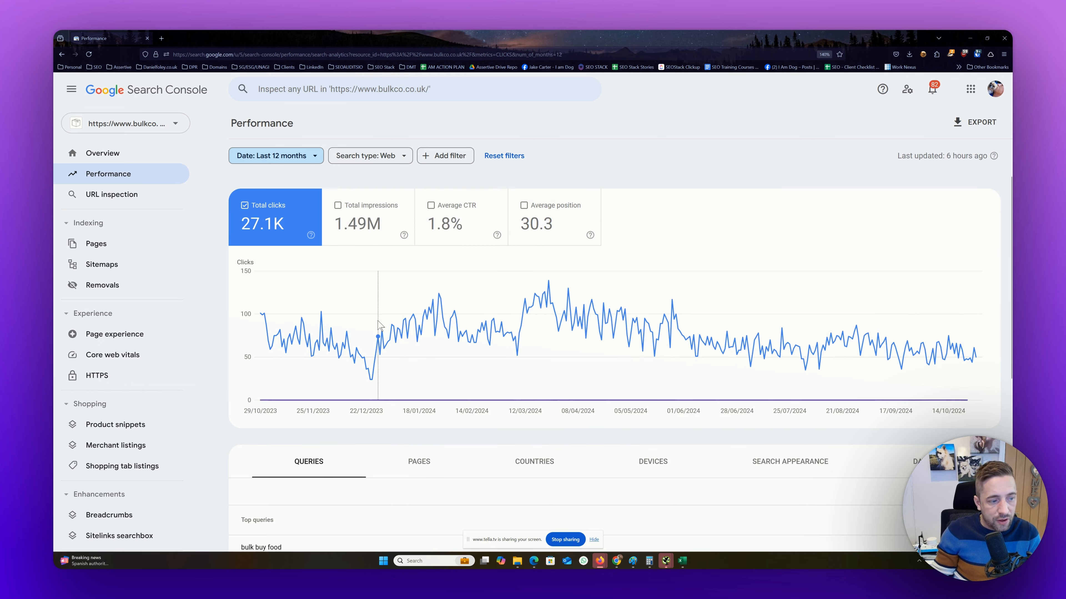
mouse_move(379, 326)
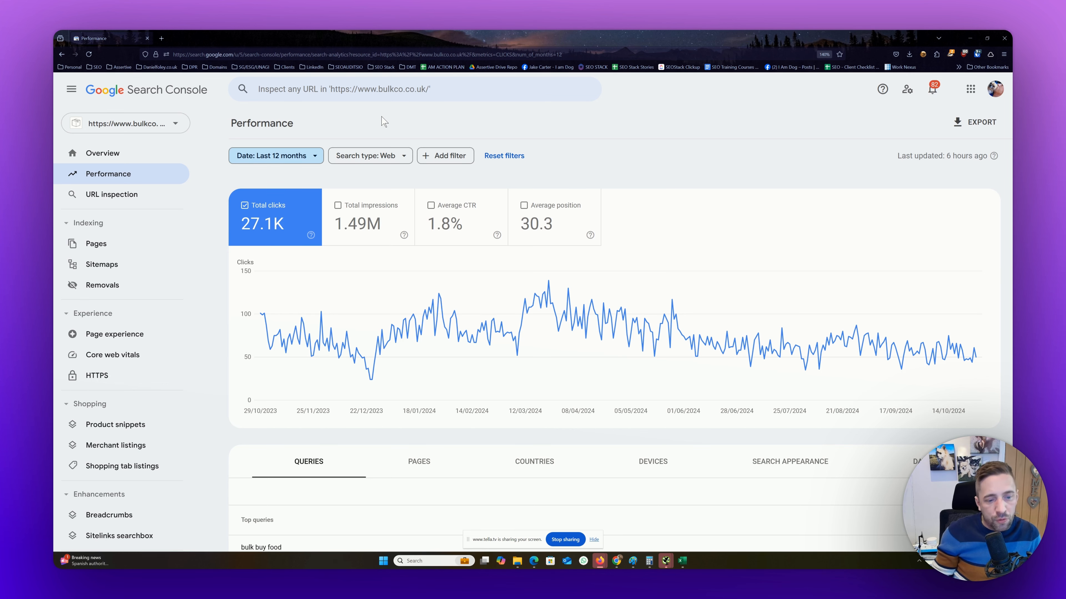
Plot average position with total clicks and check both metrics for the top queries.
scroll(732, 358, "down", 5)
scroll(732, 358, "up", 5)
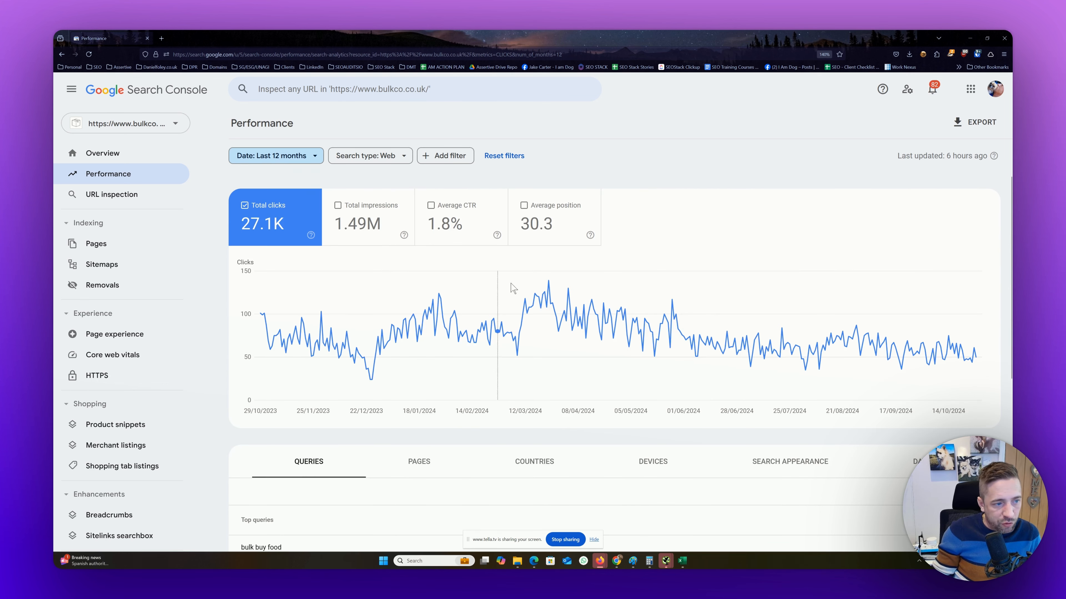
left_click(545, 214)
scroll(967, 359, "down", 5)
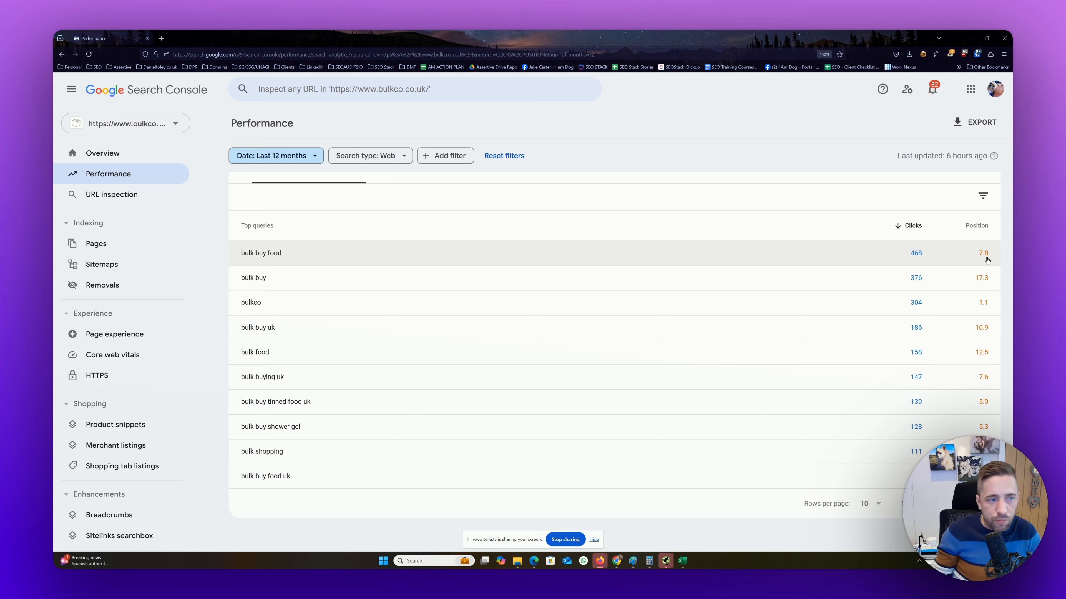
scroll(721, 269, "up", 3)
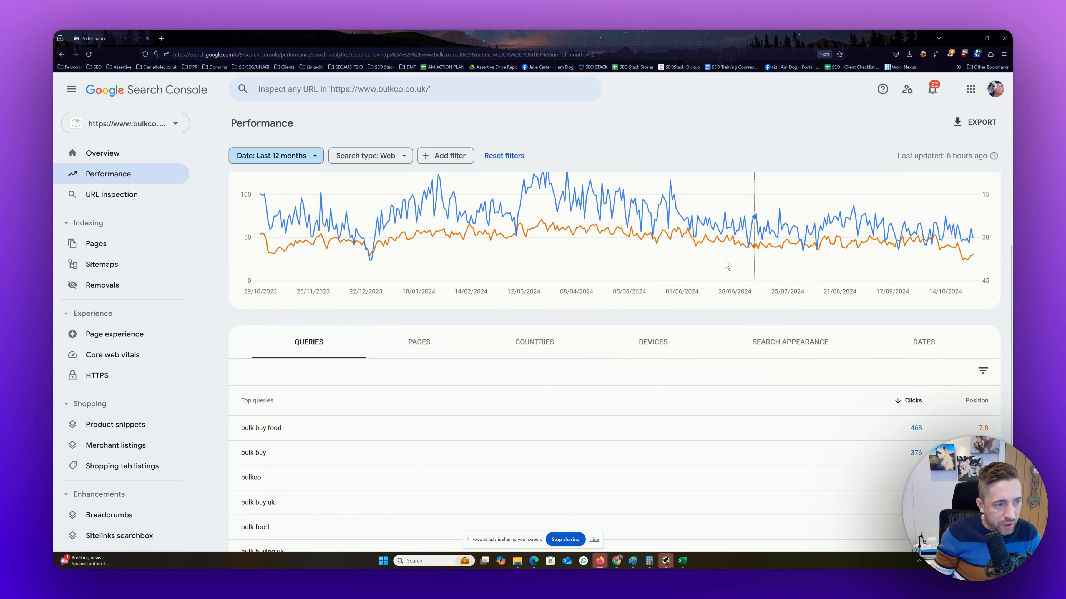
Filter the report to the country United Kingdom and view the top queries' clicks and positions.
left_click(456, 158)
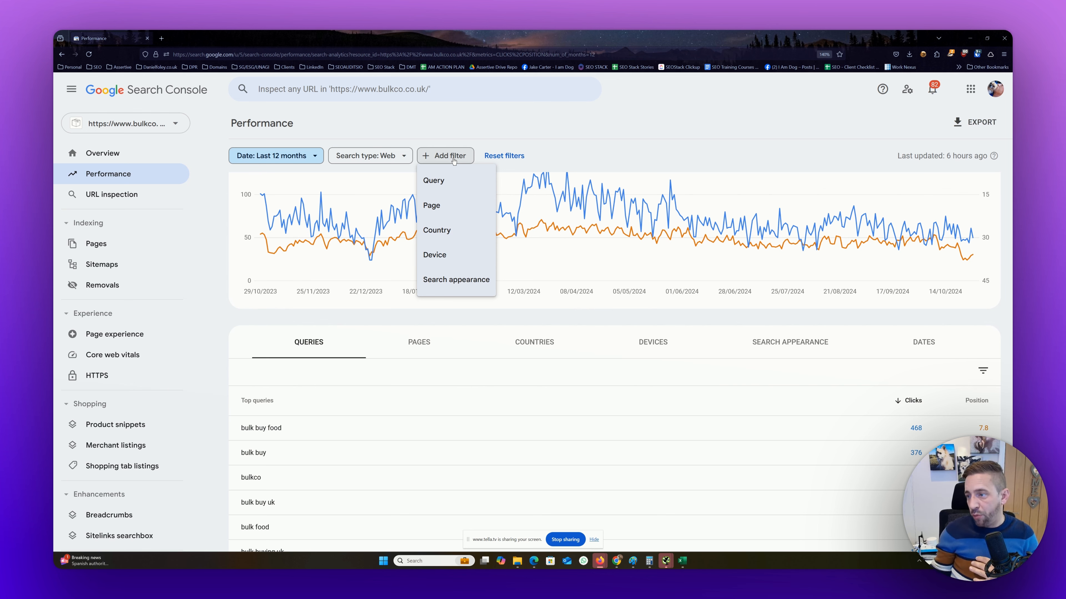
left_click(446, 236)
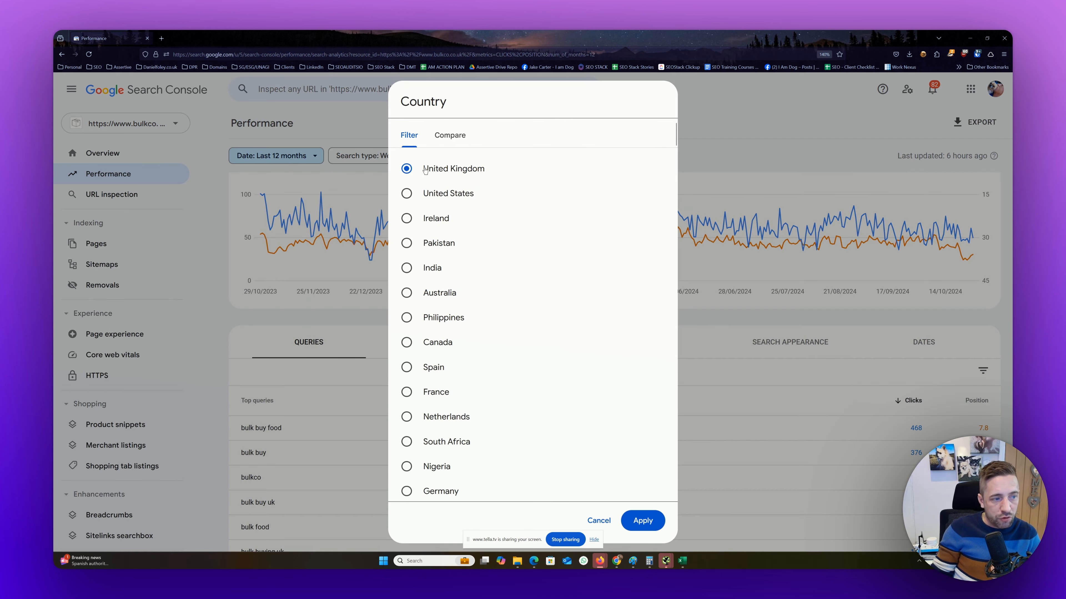
left_click(643, 521)
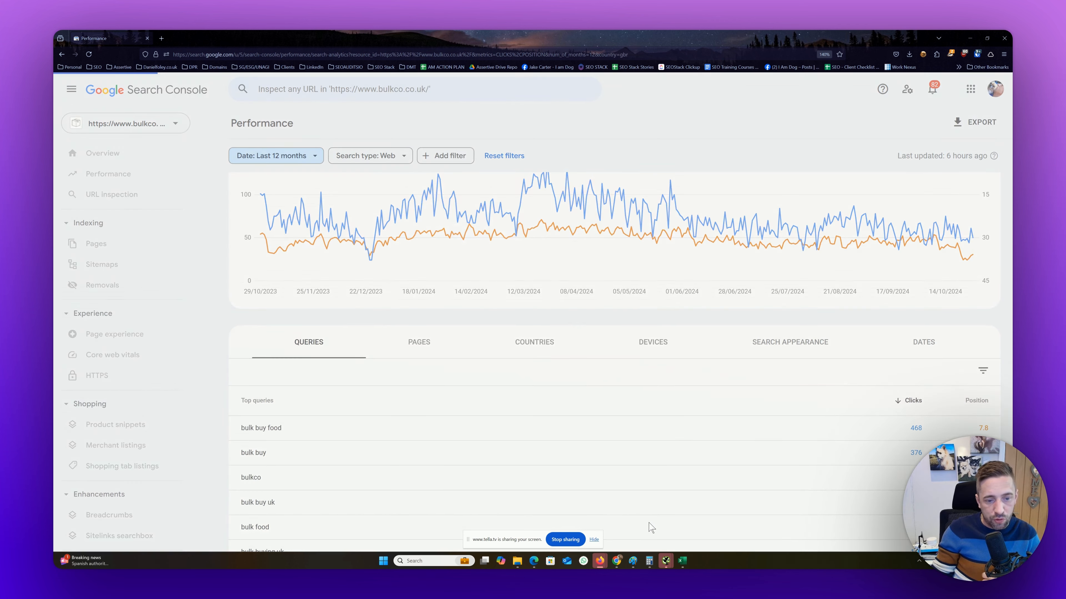
scroll(650, 527, "down", 6)
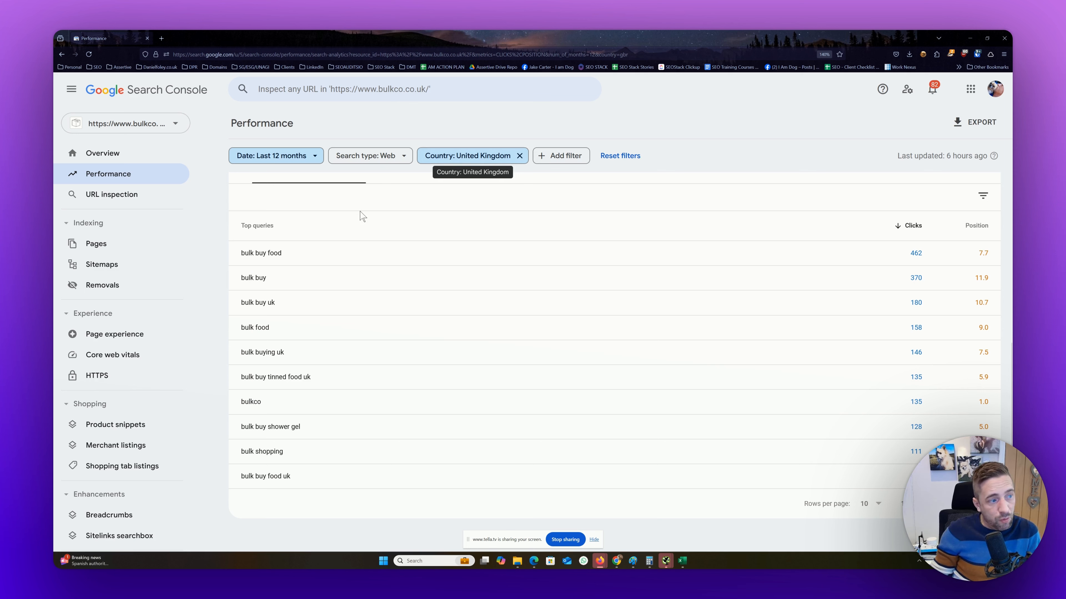
Set the date range to the last 7 days and review clicks and positions of the top queries.
left_click(296, 156)
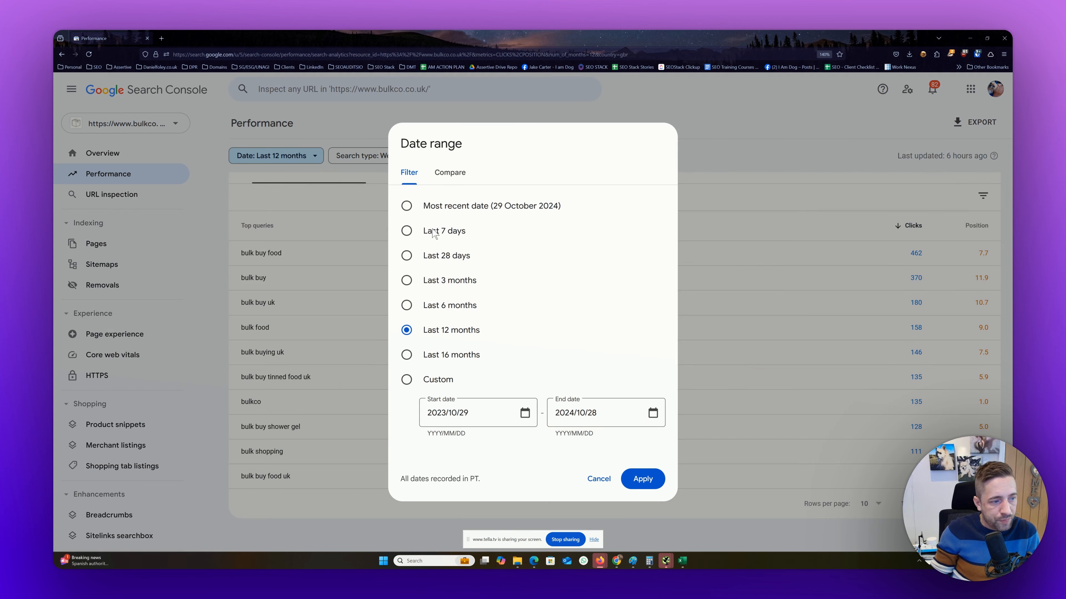
left_click(440, 237)
left_click(642, 479)
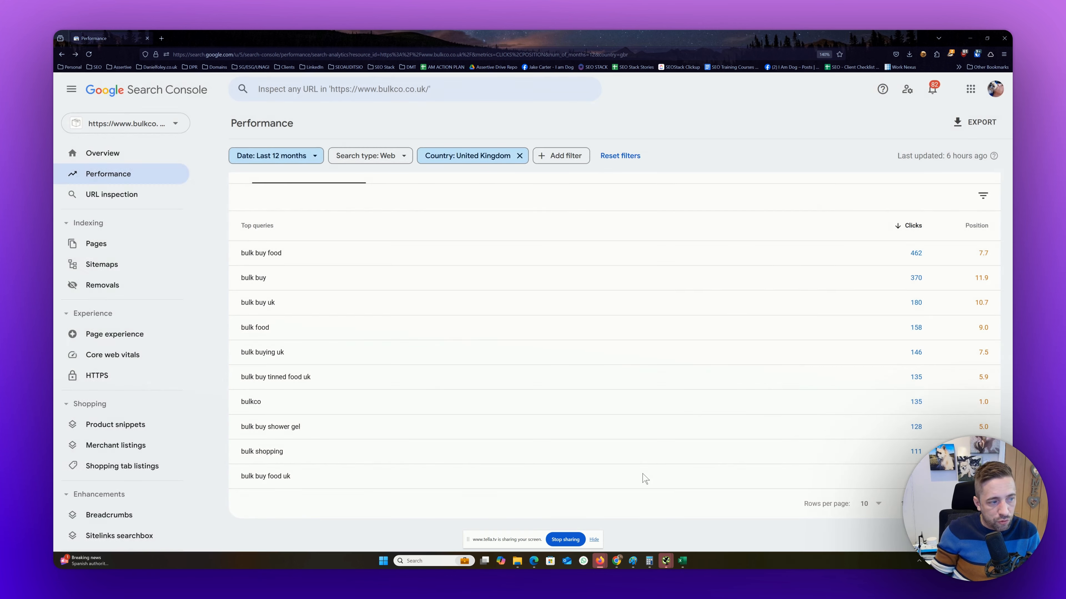
scroll(902, 317, "down", 3)
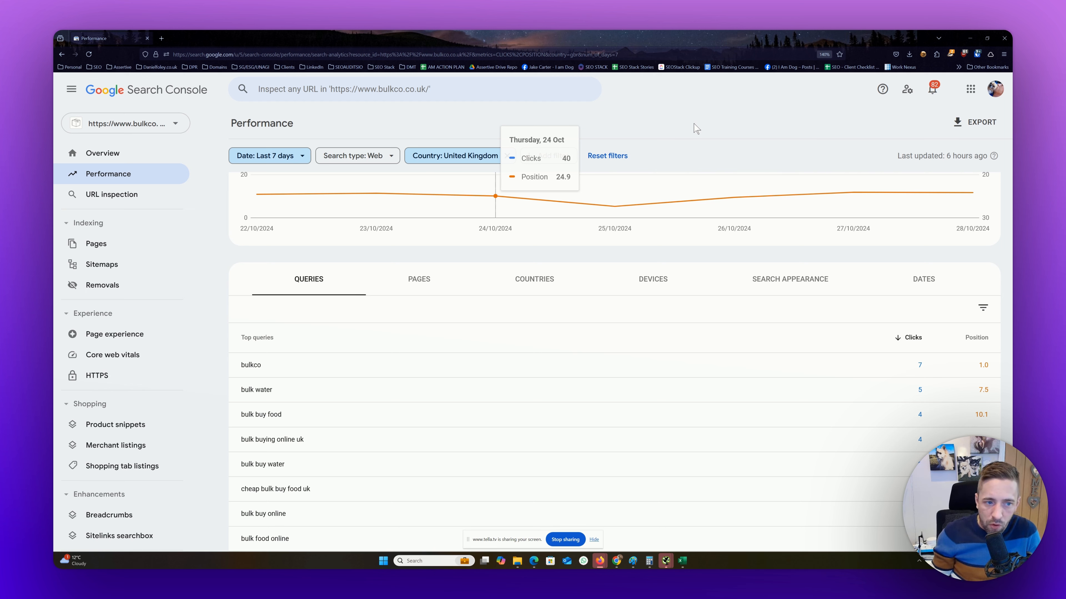
scroll(639, 398, "down", 3)
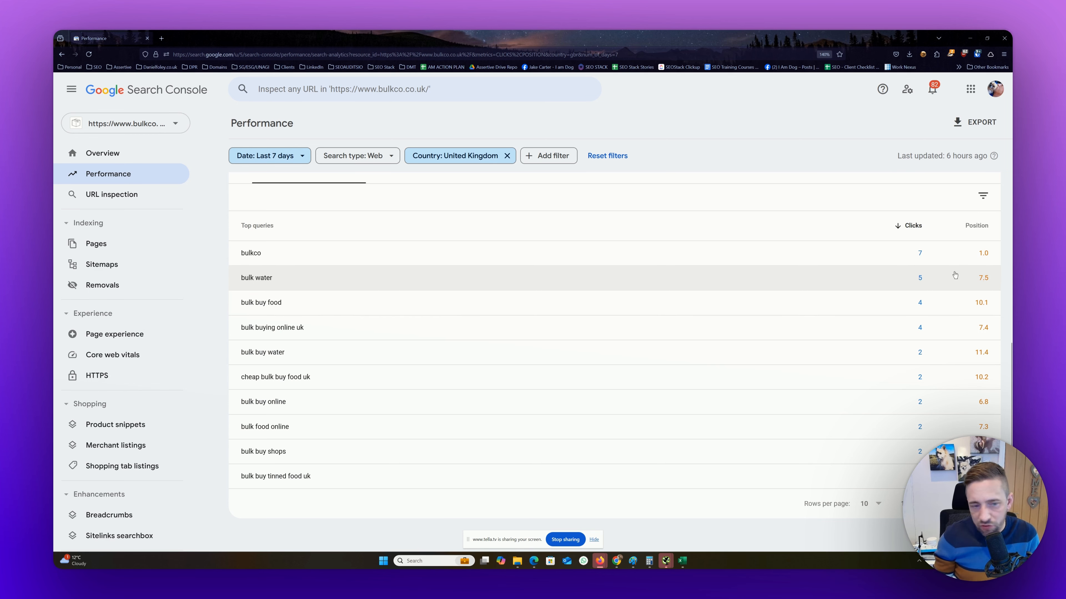
scroll(955, 275, "up", 5)
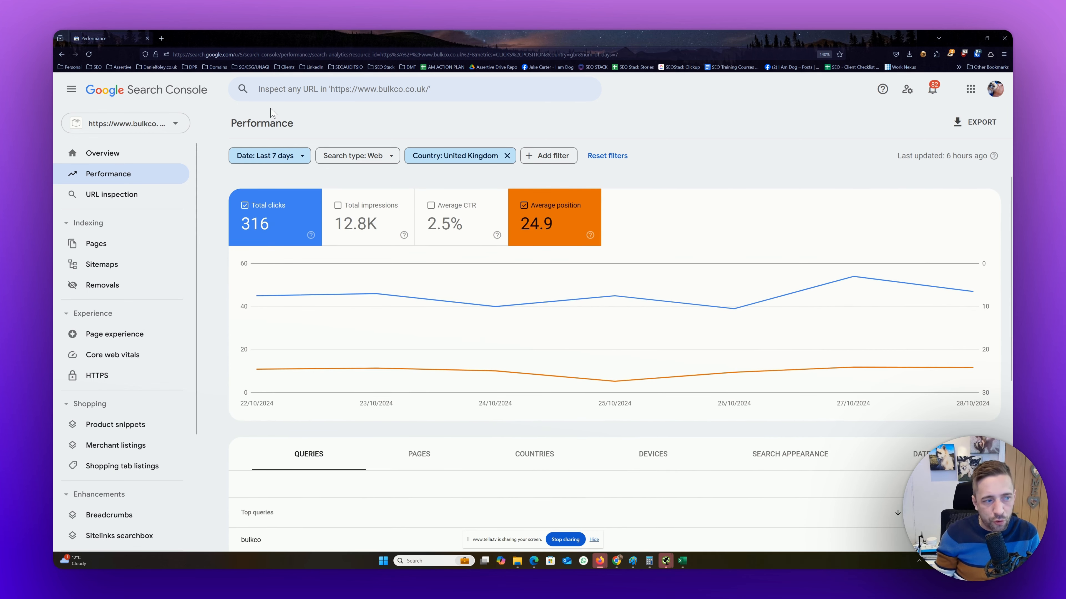
Remove the United Kingdom country filter and check the top queries' average positions across all countries.
left_click(508, 155)
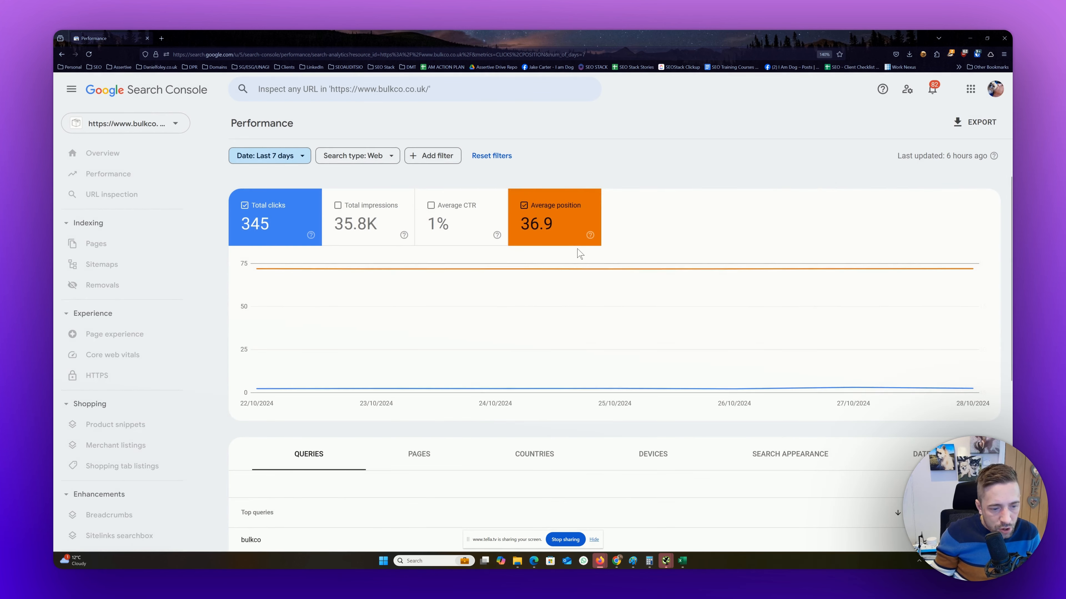
scroll(634, 445, "down", 5)
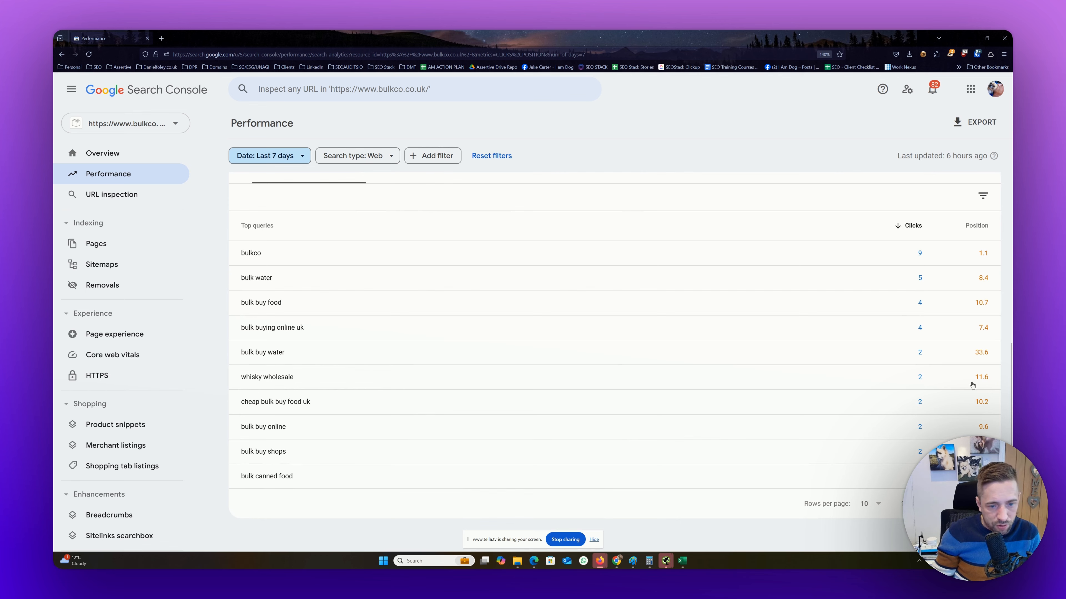
scroll(468, 321, "up", 5)
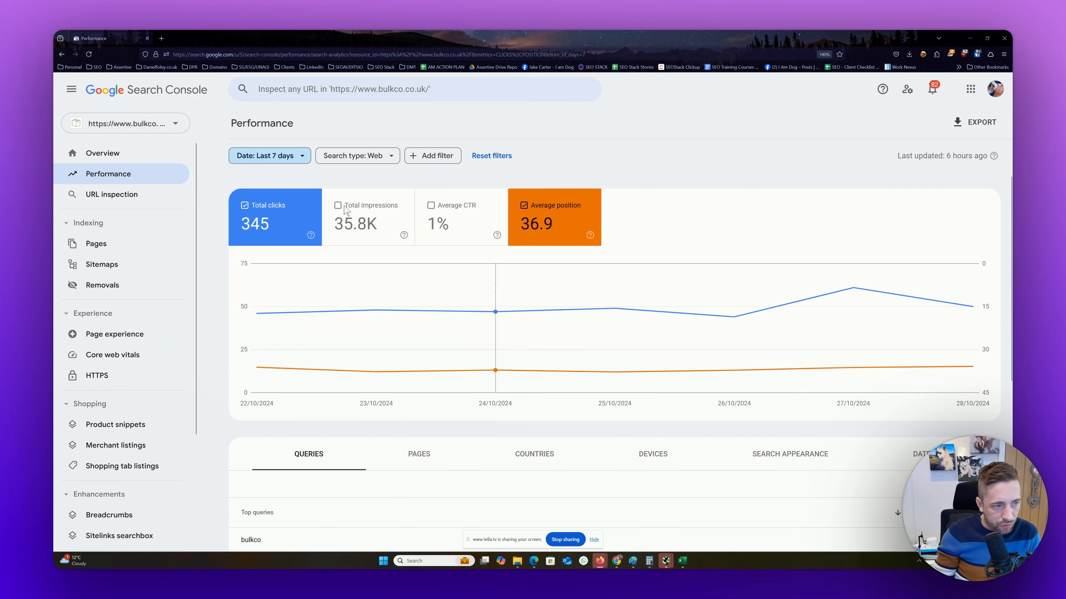
Add total impressions and average CTR to the 7-day report and view them in the top queries table.
left_click(407, 210)
left_click(451, 216)
scroll(450, 245, "down", 5)
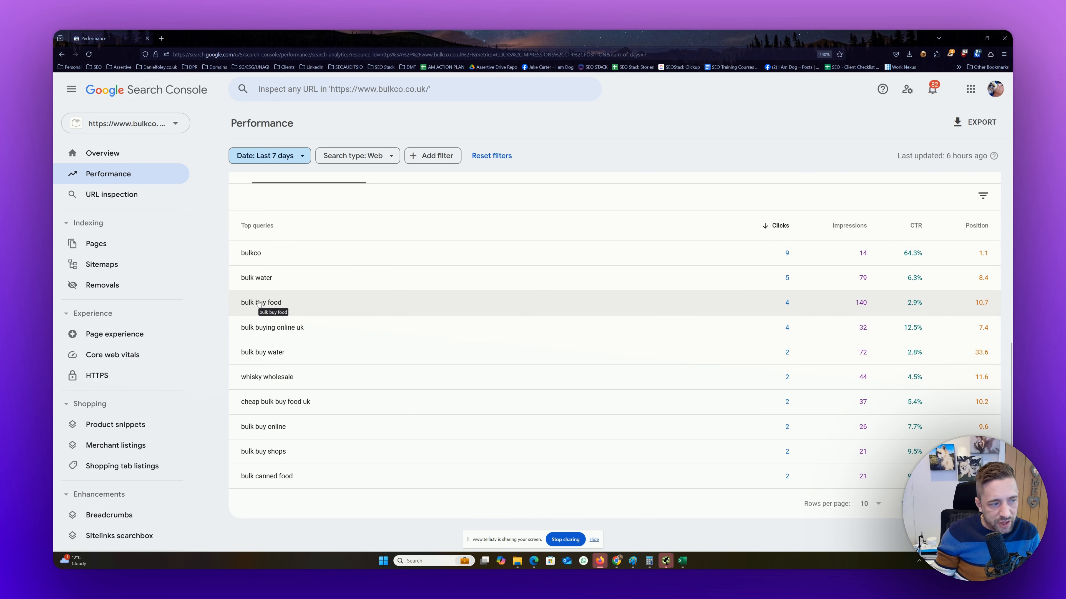
Filter the report by the query "bulk buy food" and inspect its daily metrics on the chart.
left_click(274, 305)
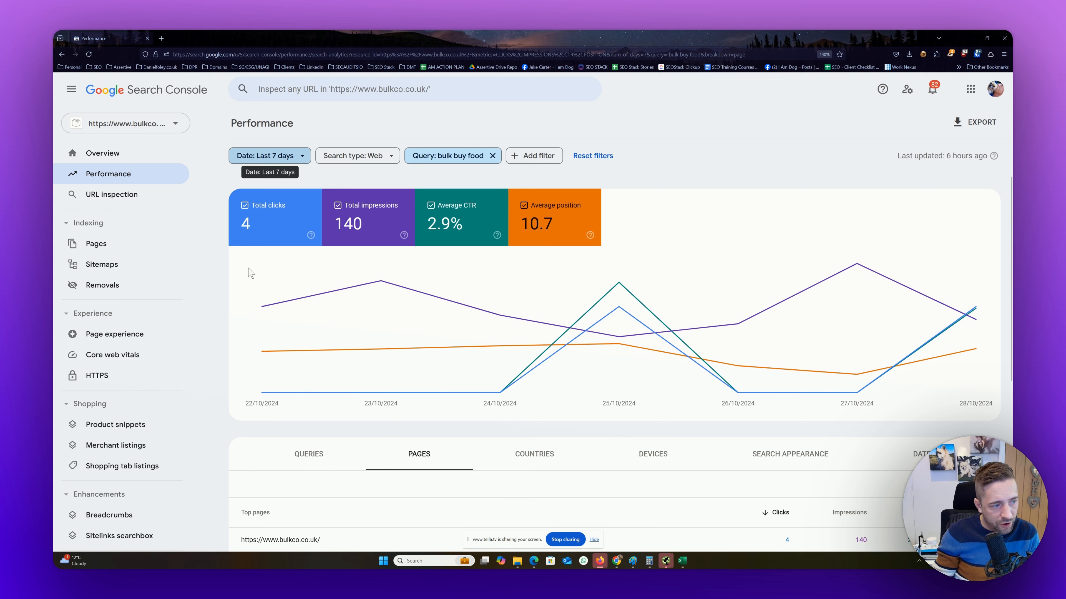
mouse_move(340, 352)
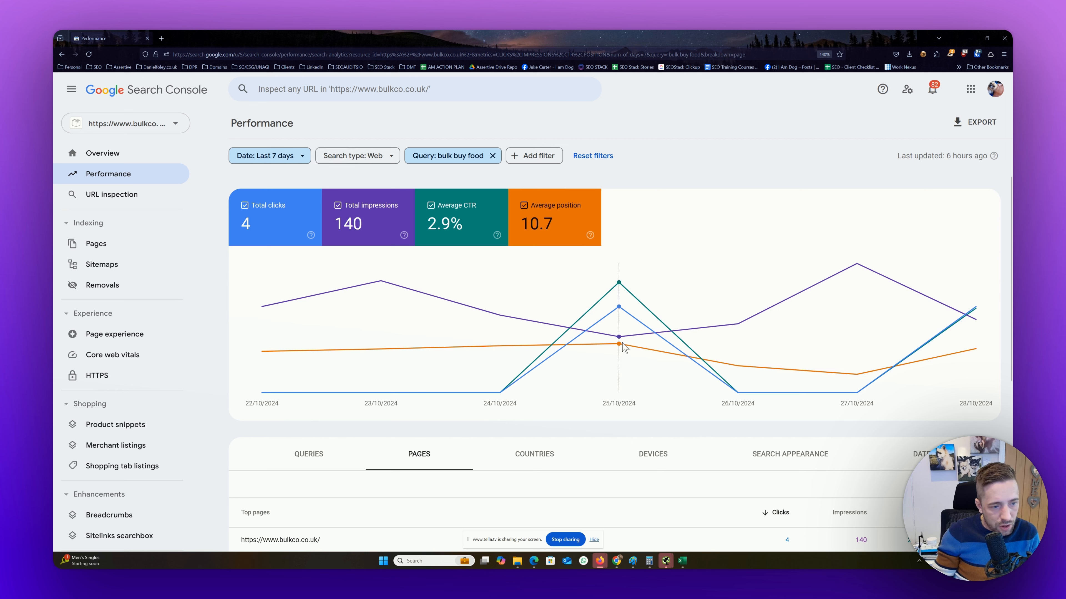
mouse_move(624, 347)
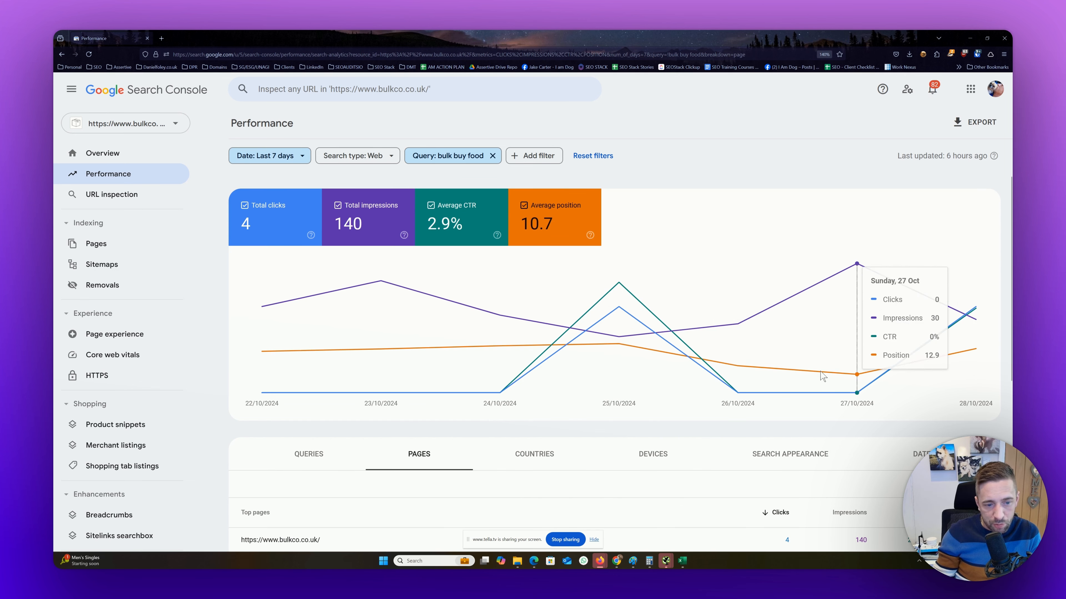
Set the query report's date range to the last 16 months and leave only total clicks and average position plotted.
left_click(273, 158)
left_click(464, 362)
left_click(642, 479)
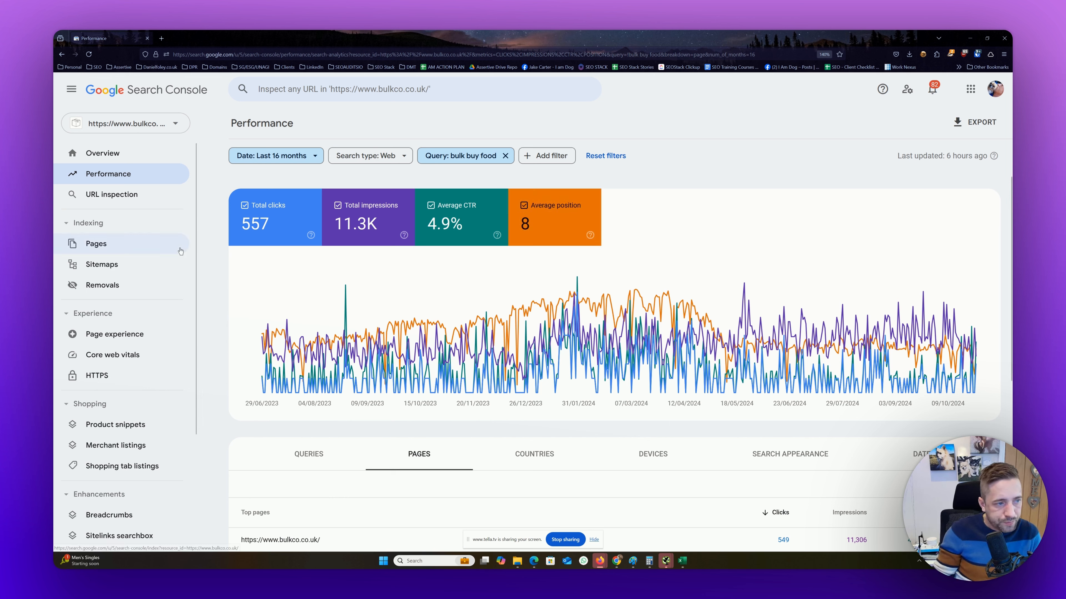
left_click(466, 212)
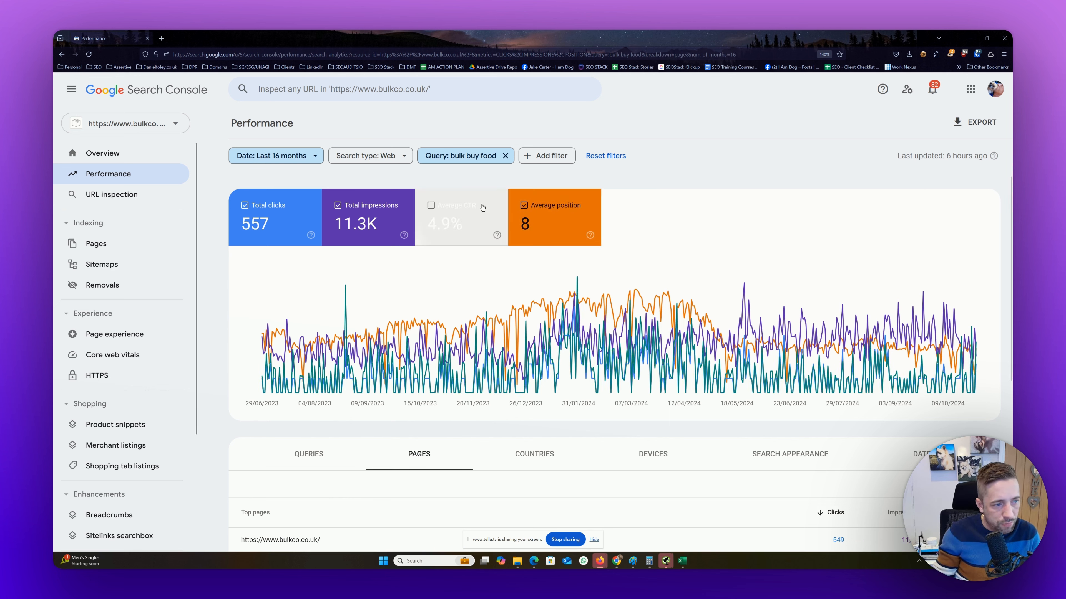
left_click(372, 218)
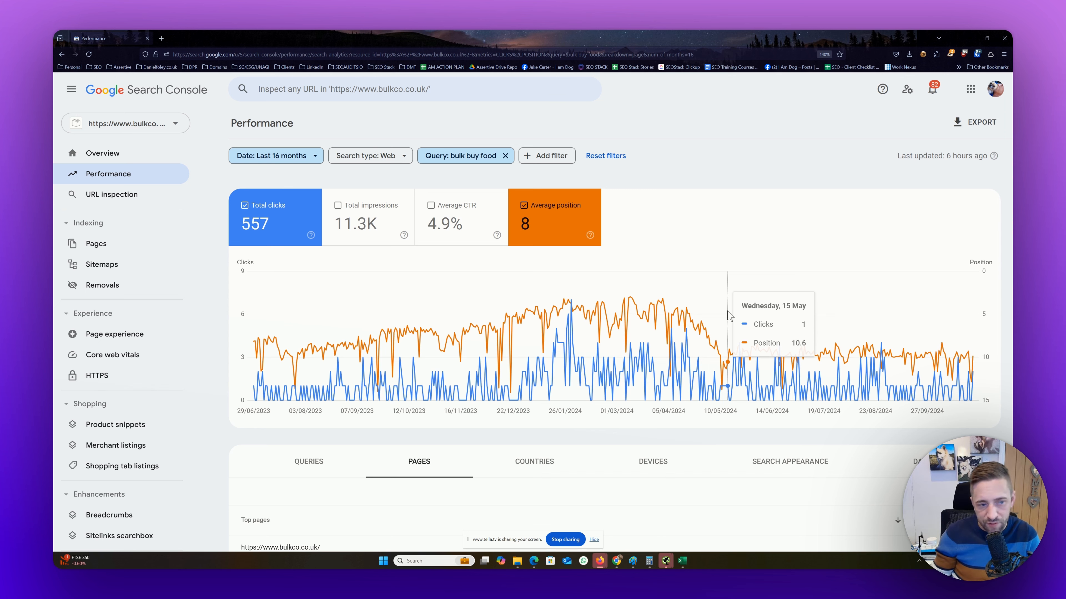
Compare total impressions with average position in place of total clicks, and restore total clicks on the chart.
left_click(381, 225)
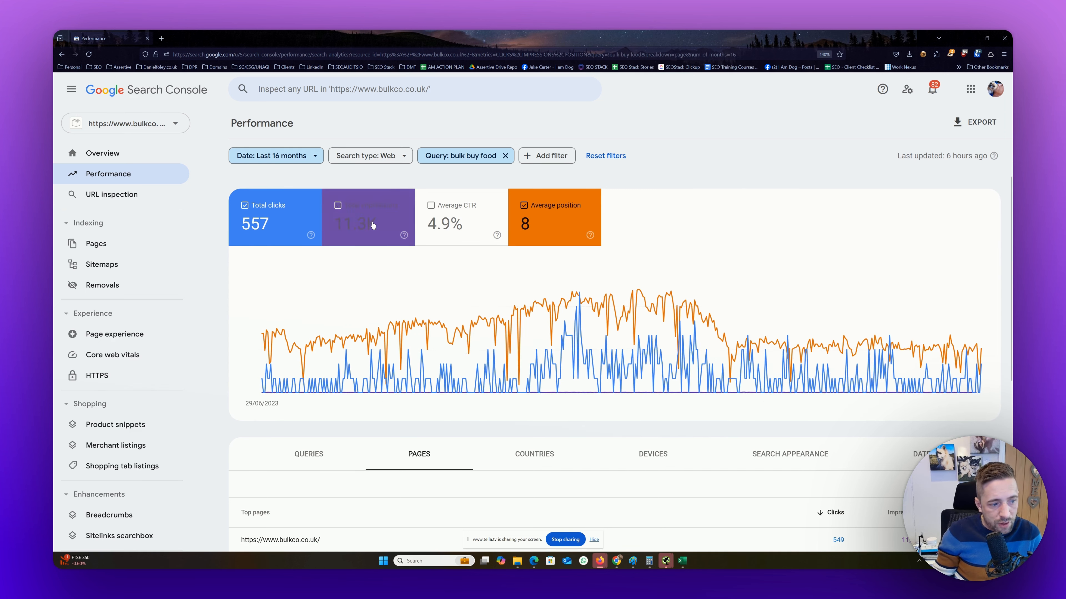
left_click(263, 210)
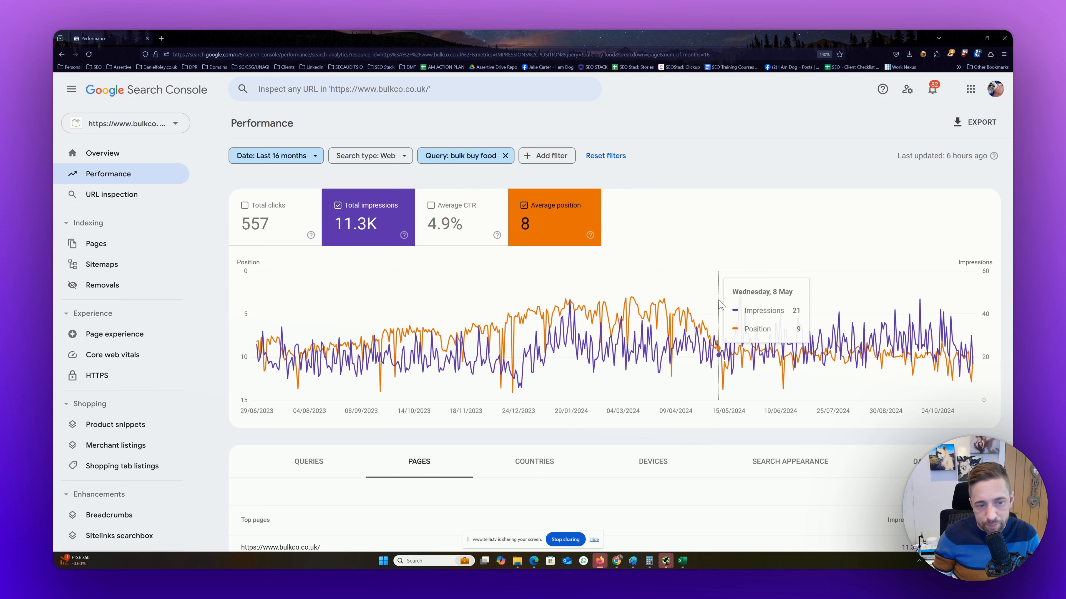
left_click(284, 218)
left_click(336, 204)
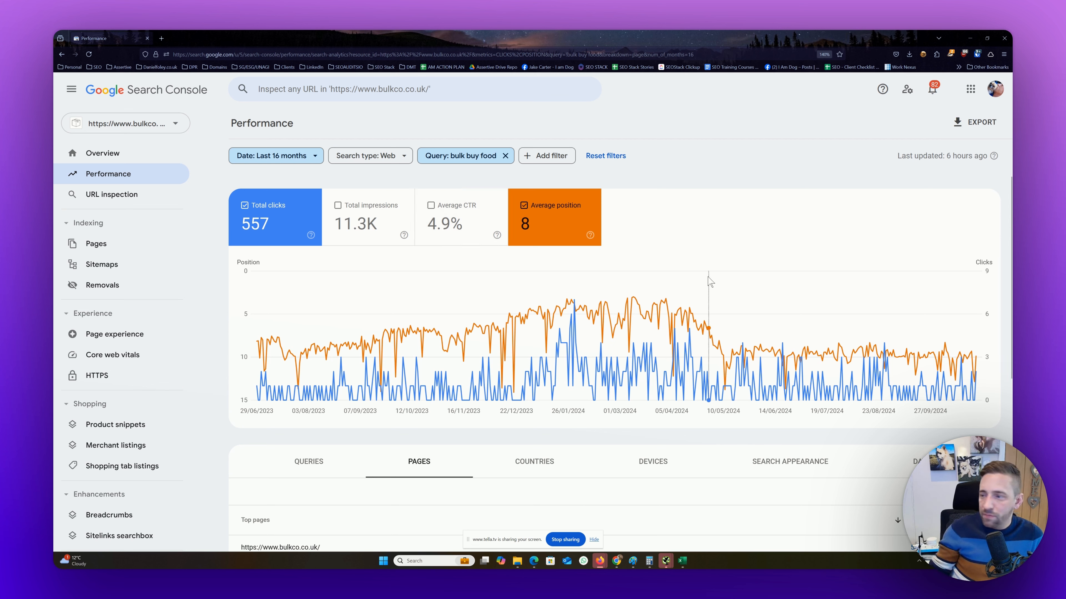
mouse_move(709, 281)
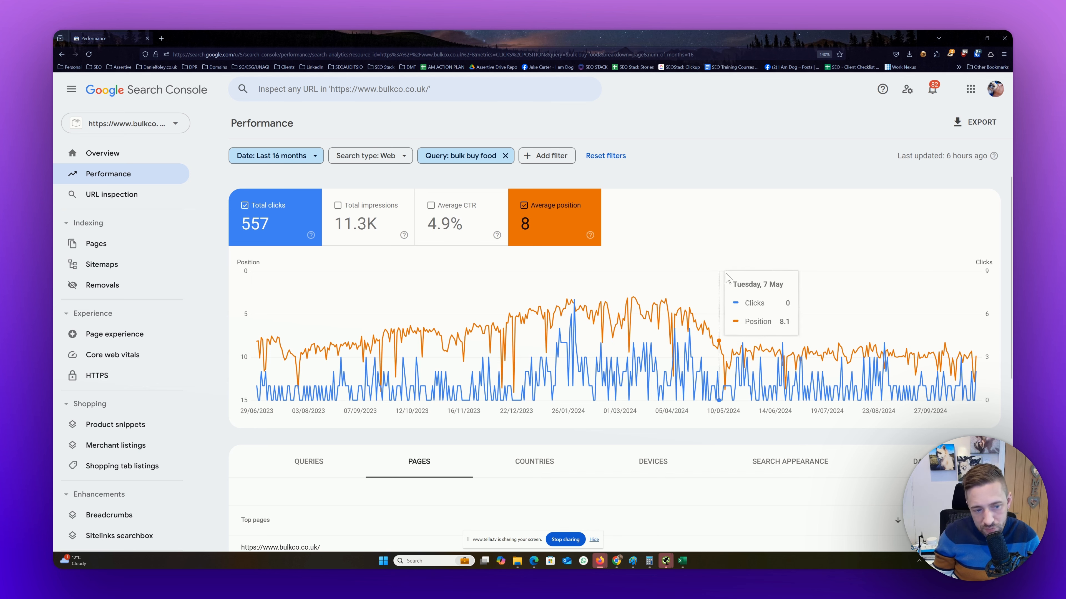
Plot total impressions instead of total clicks against average position and inspect the chart around May 2024.
left_click(365, 210)
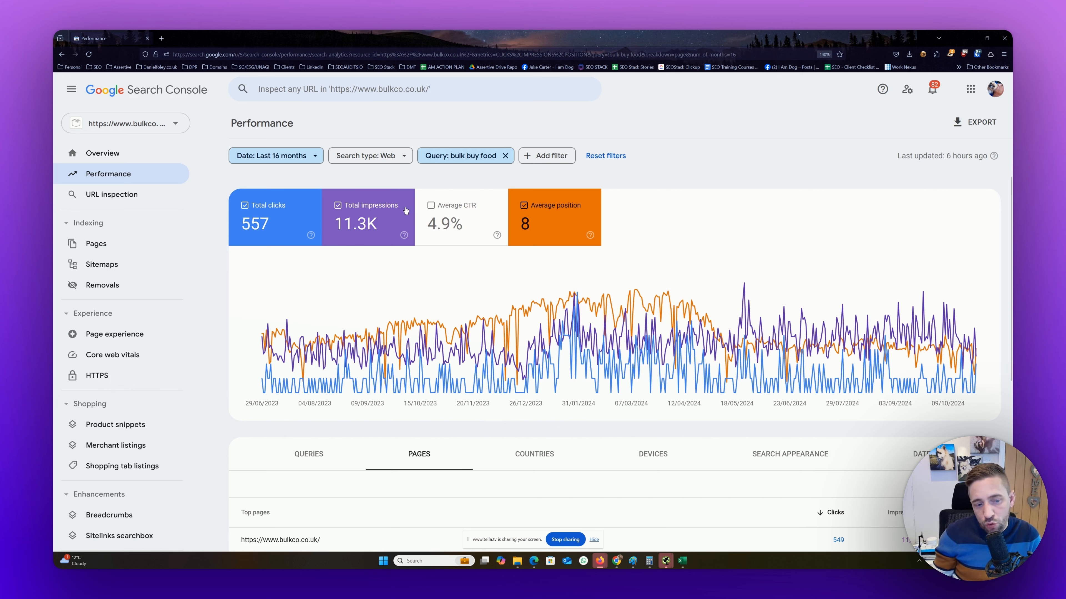
left_click(275, 237)
mouse_move(667, 289)
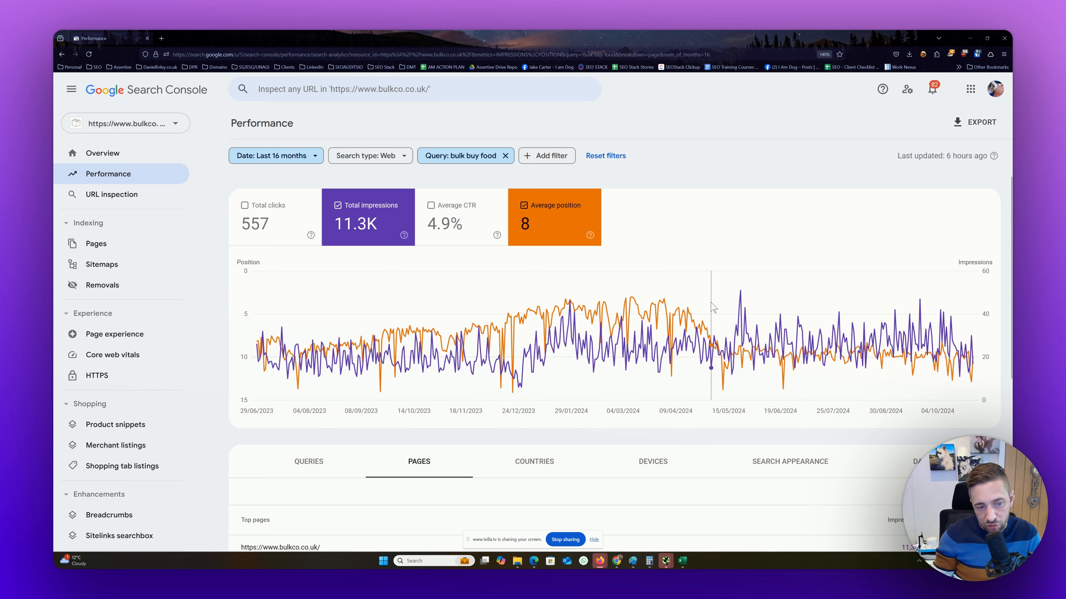
mouse_move(668, 339)
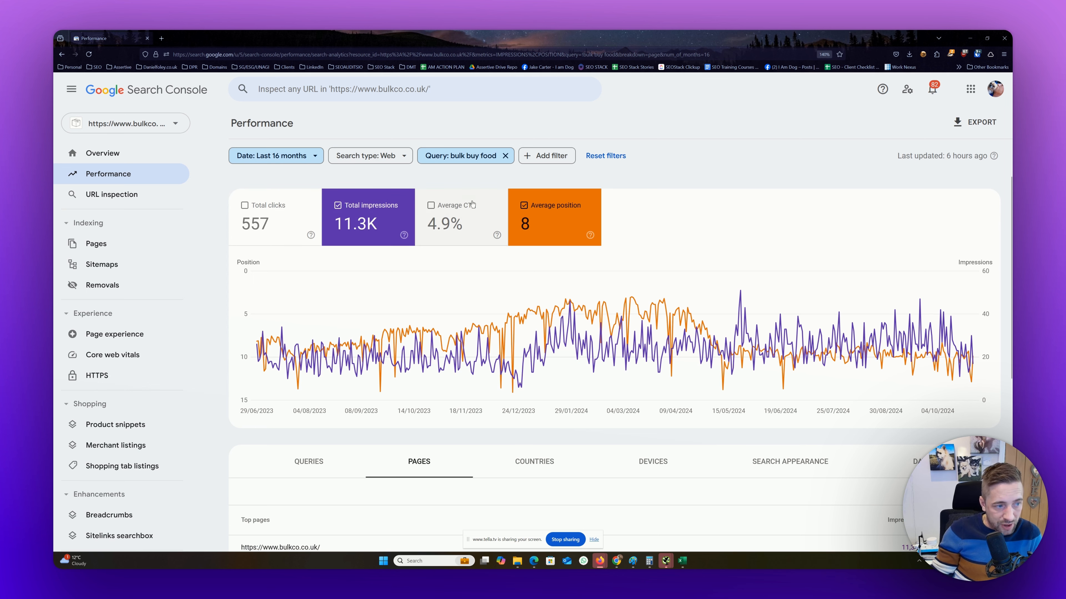
Plot average CTR instead of total impressions against average position and inspect the chart around late January 2024.
left_click(478, 224)
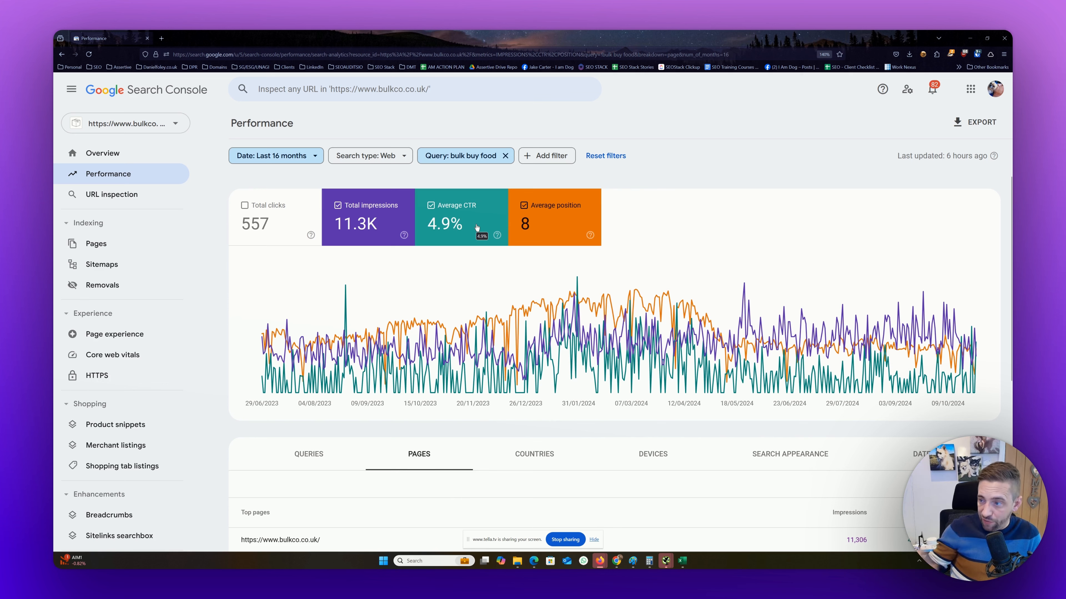
left_click(365, 233)
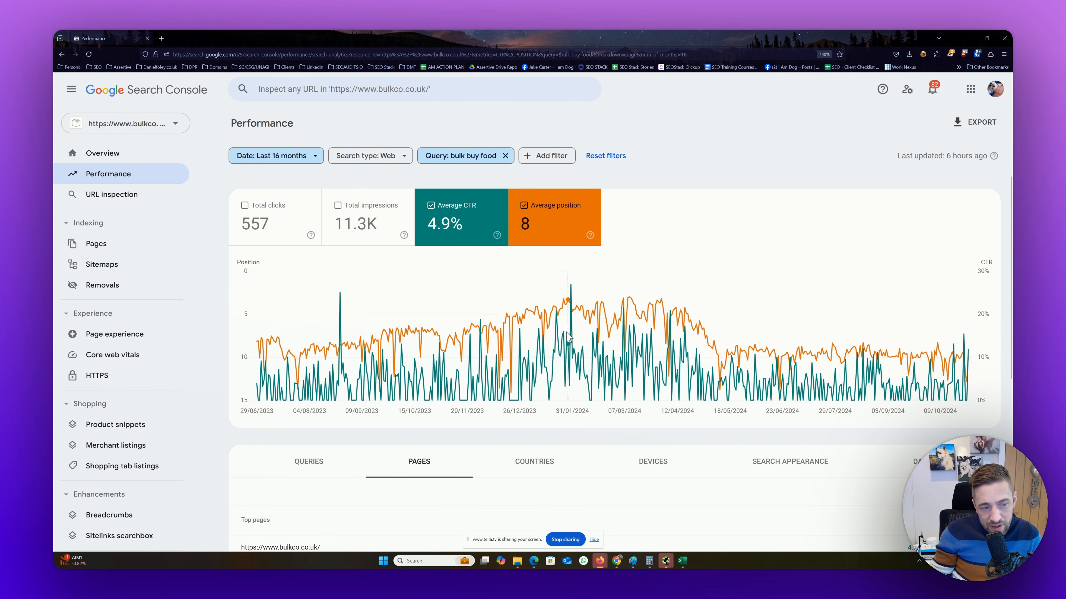
mouse_move(573, 338)
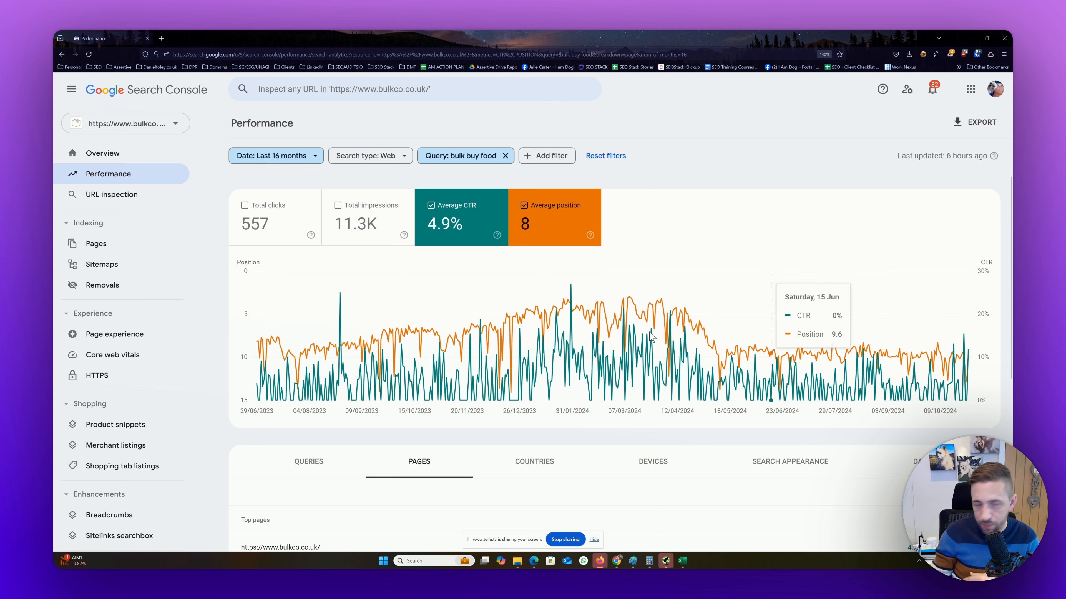
Add total clicks and total impressions back to the chart so all four metrics are plotted.
left_click(274, 212)
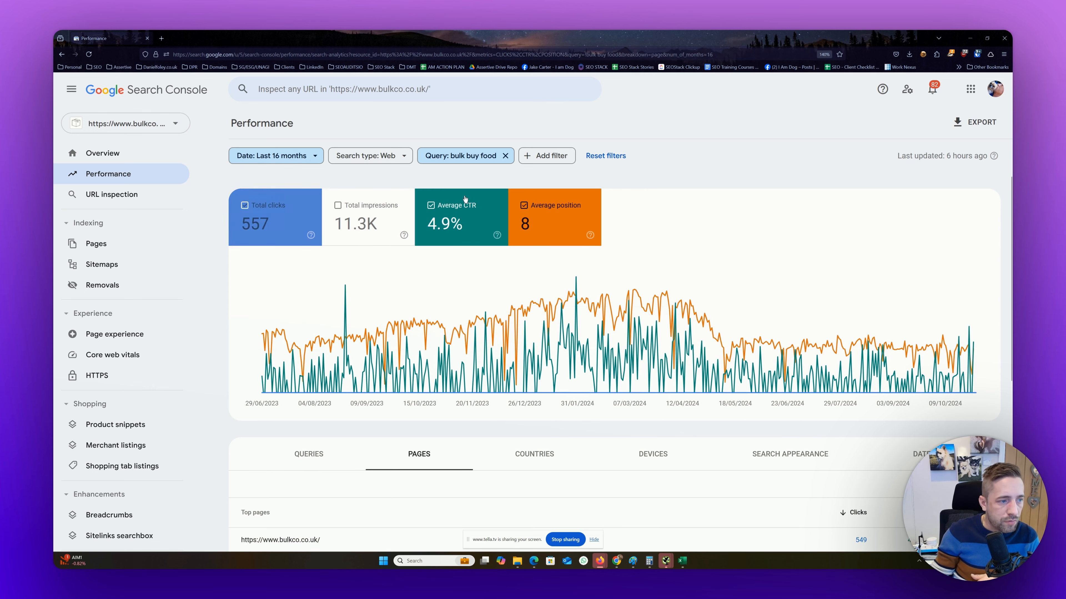
left_click(346, 227)
scroll(345, 228, "down", 4)
scroll(344, 227, "up", 4)
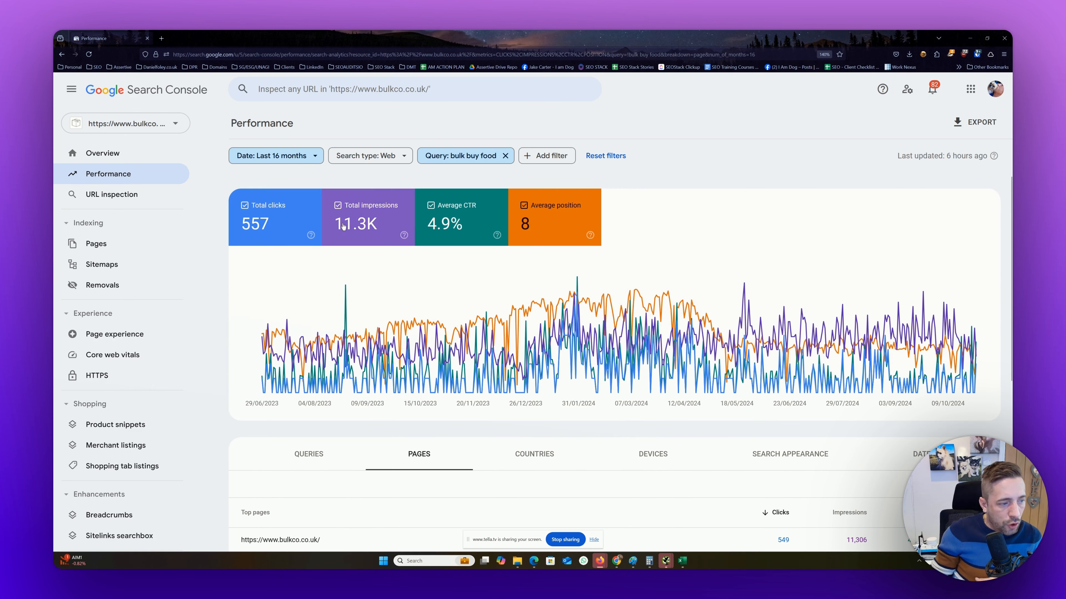
Switch the breakdown to queries, remove the "bulk buy food" query filter and review the site's top queries.
left_click(309, 454)
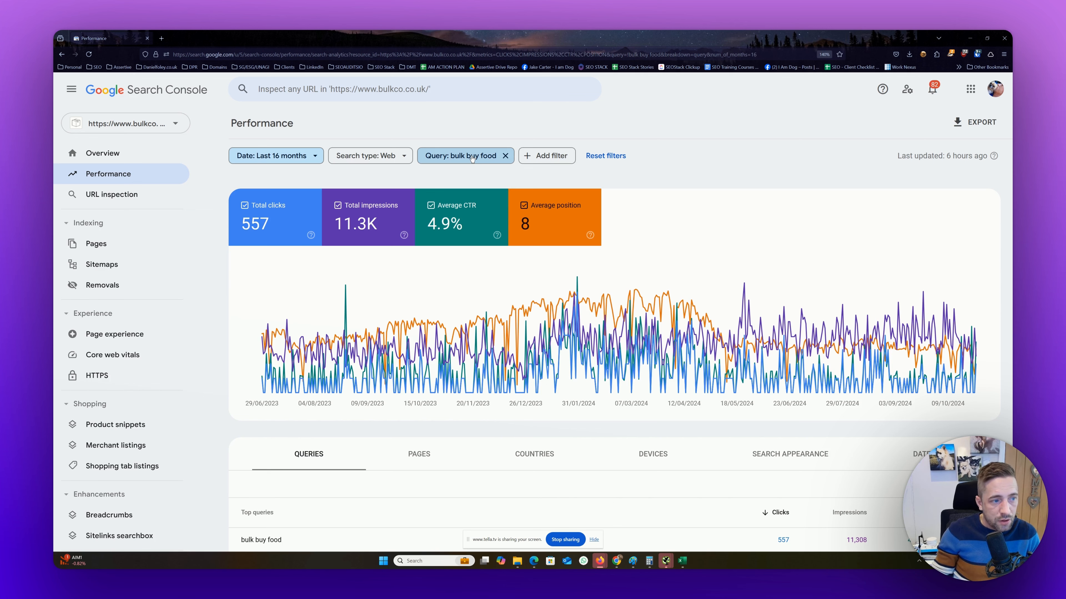
left_click(509, 156)
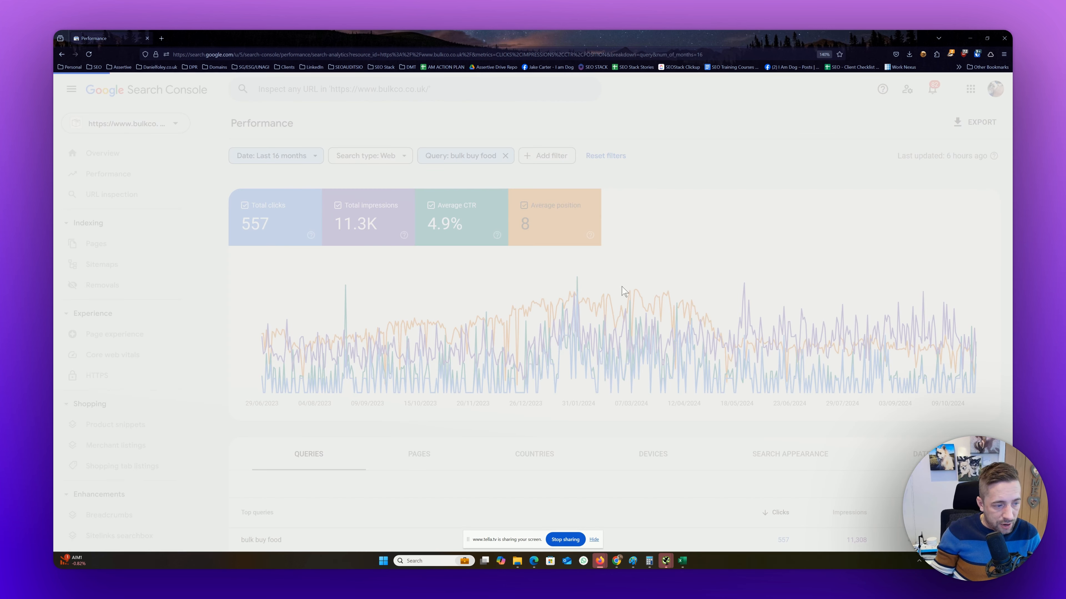
scroll(268, 510, "down", 6)
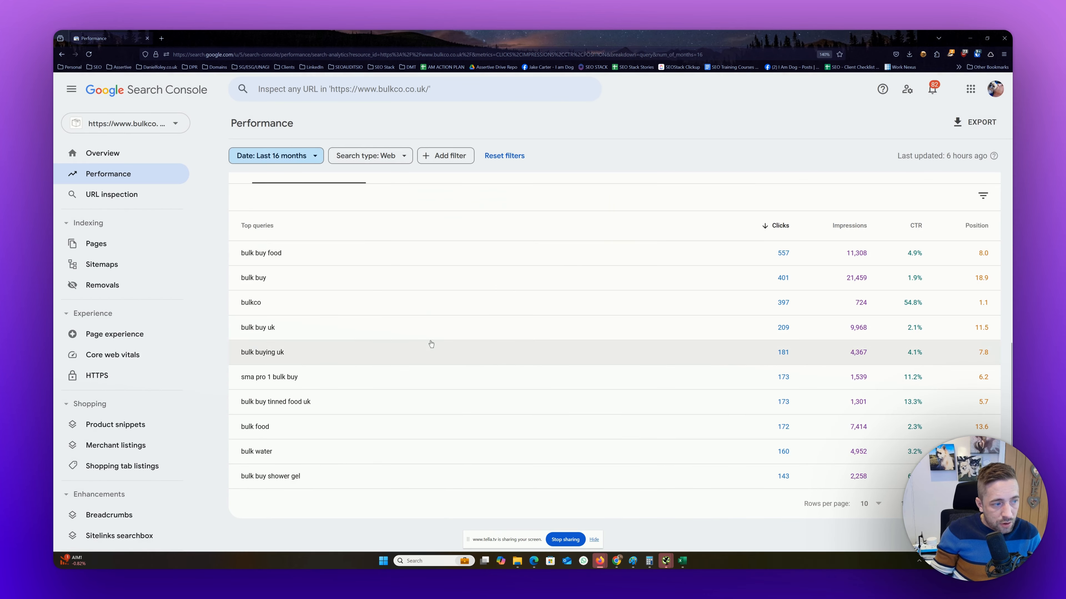
scroll(428, 345, "up", 6)
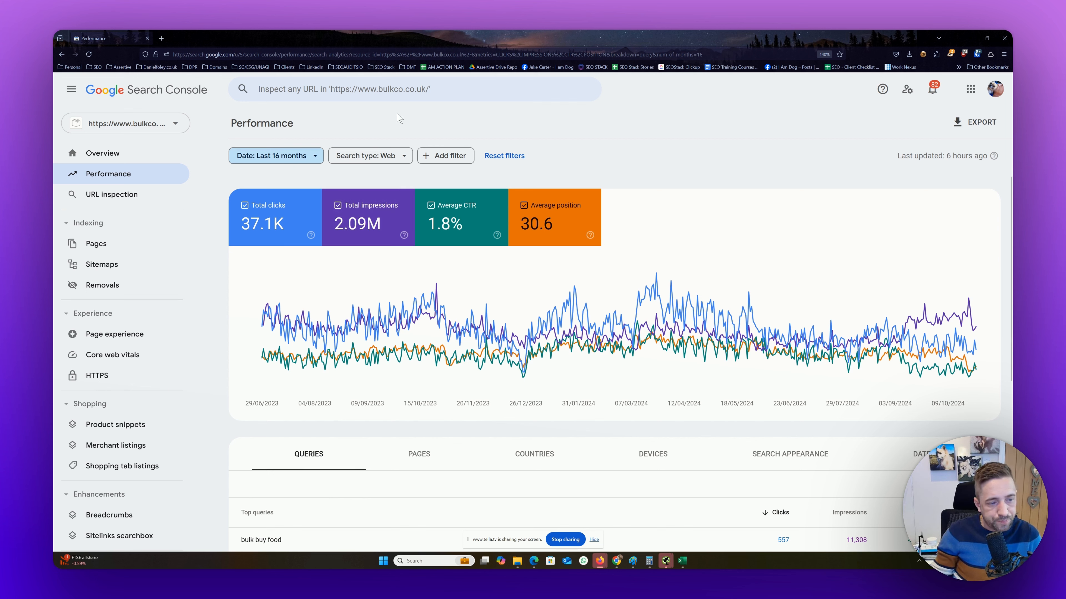
scroll(404, 269, "down", 3)
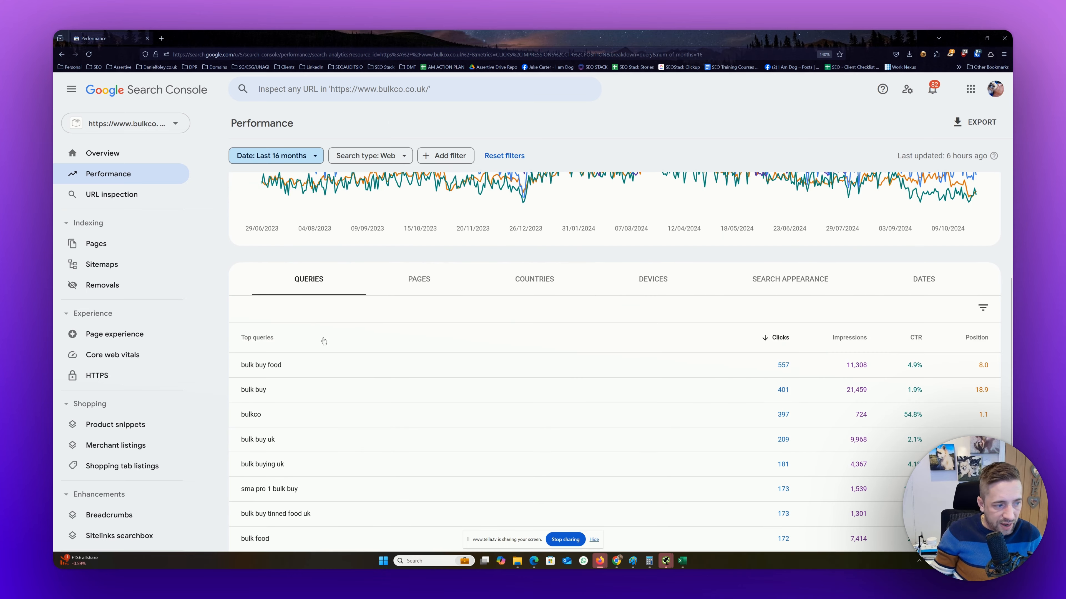
Filter the report by the query "bulk buy food" and examine which pages receive its clicks and impressions.
left_click(270, 366)
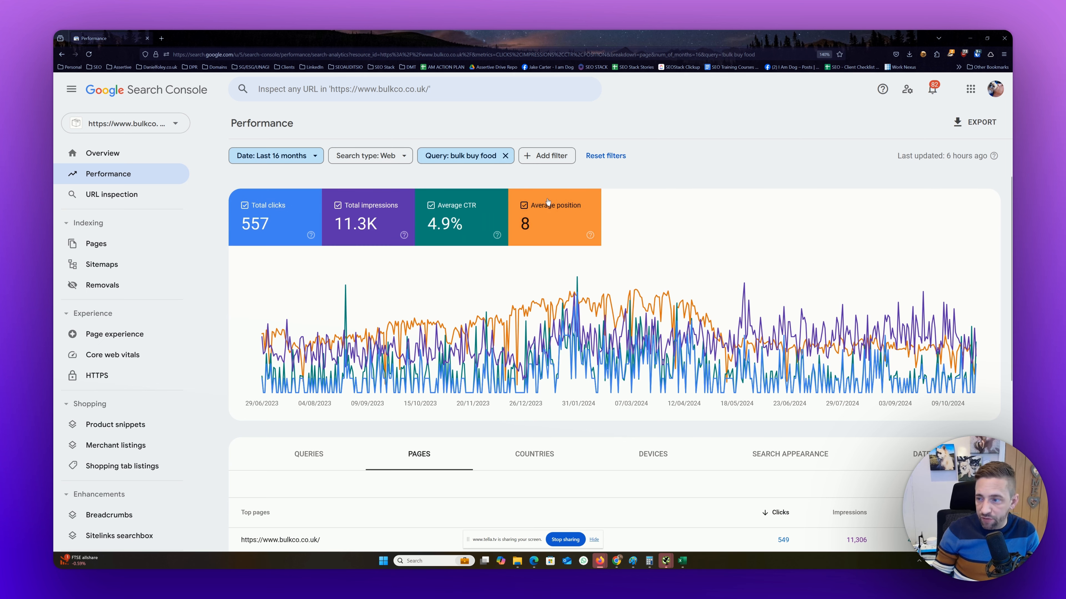
scroll(544, 201, "down", 4)
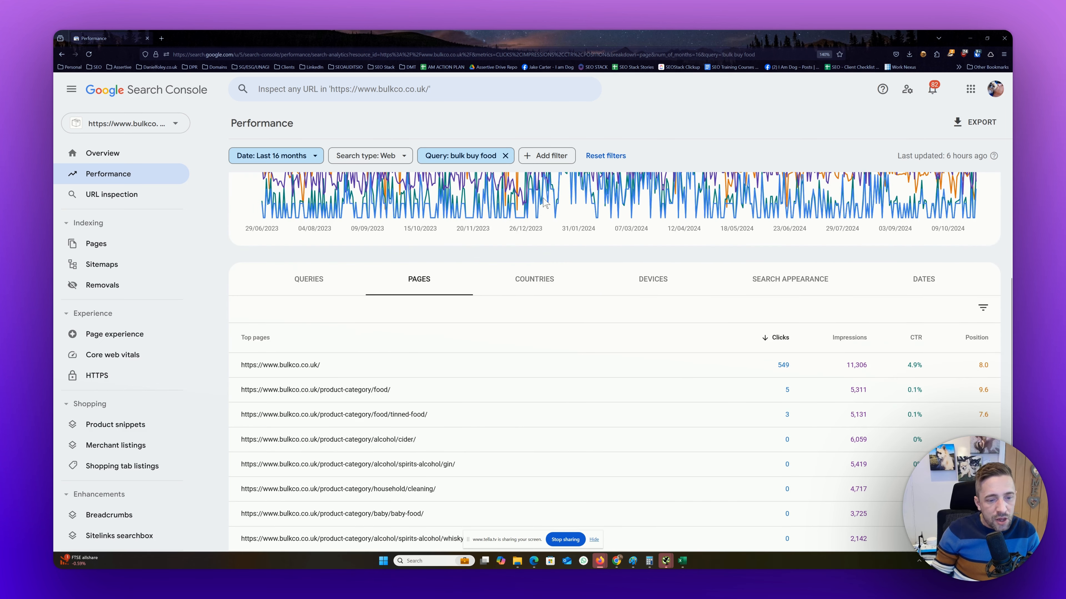
scroll(544, 202, "up", 4)
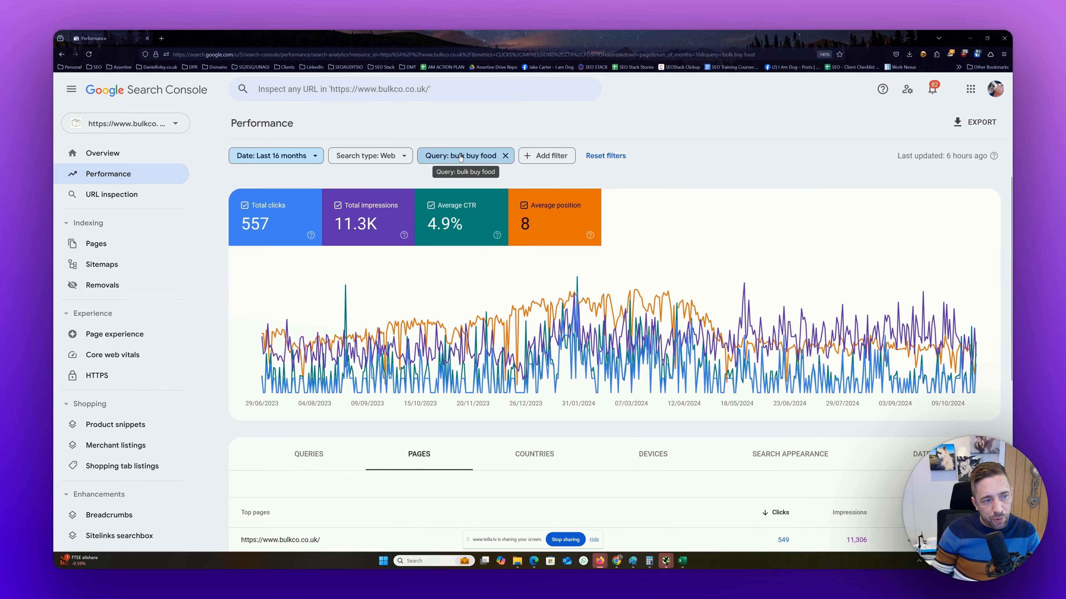
scroll(460, 157, "down", 7)
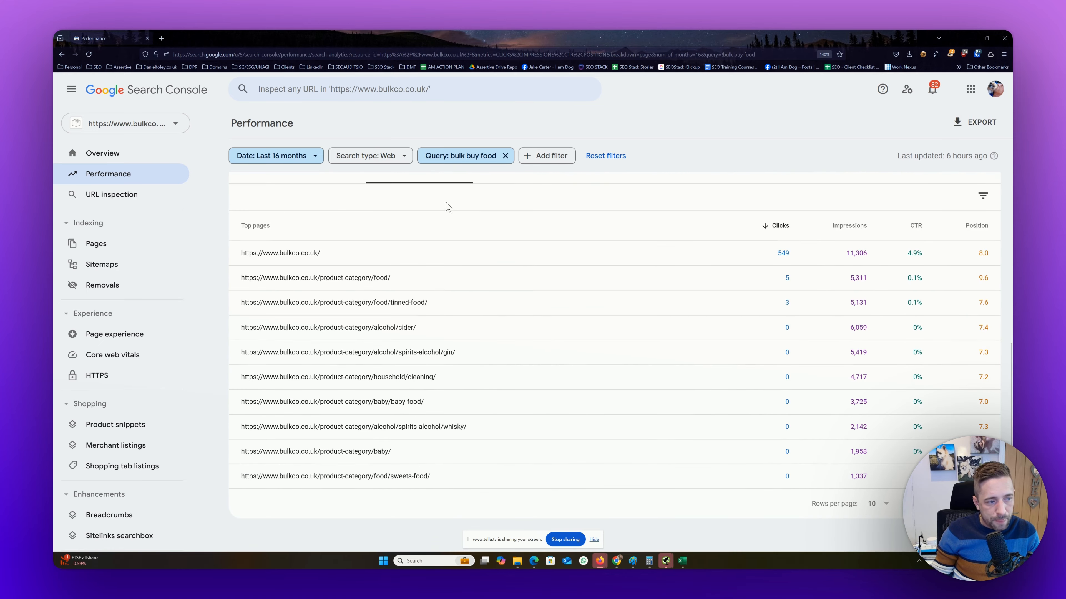
scroll(445, 205, "up", 3)
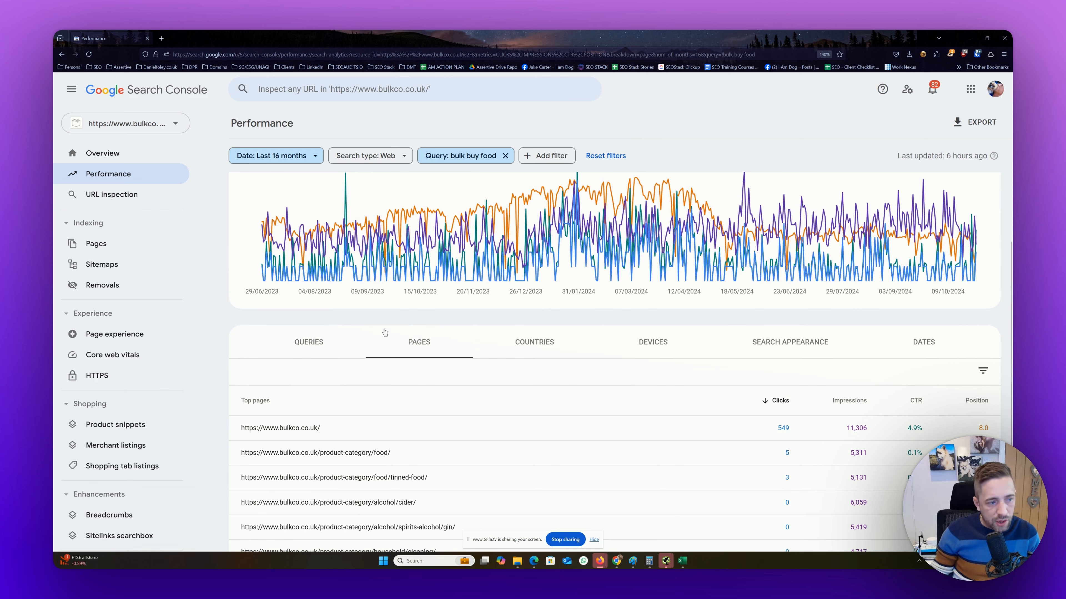
scroll(404, 324, "down", 2)
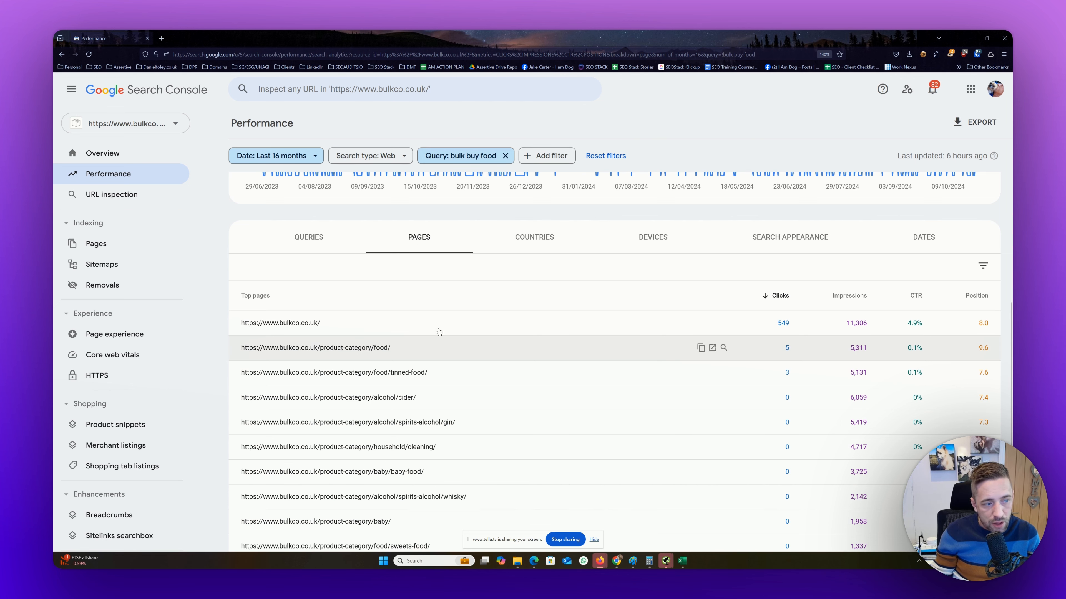
scroll(344, 368, "down", 3)
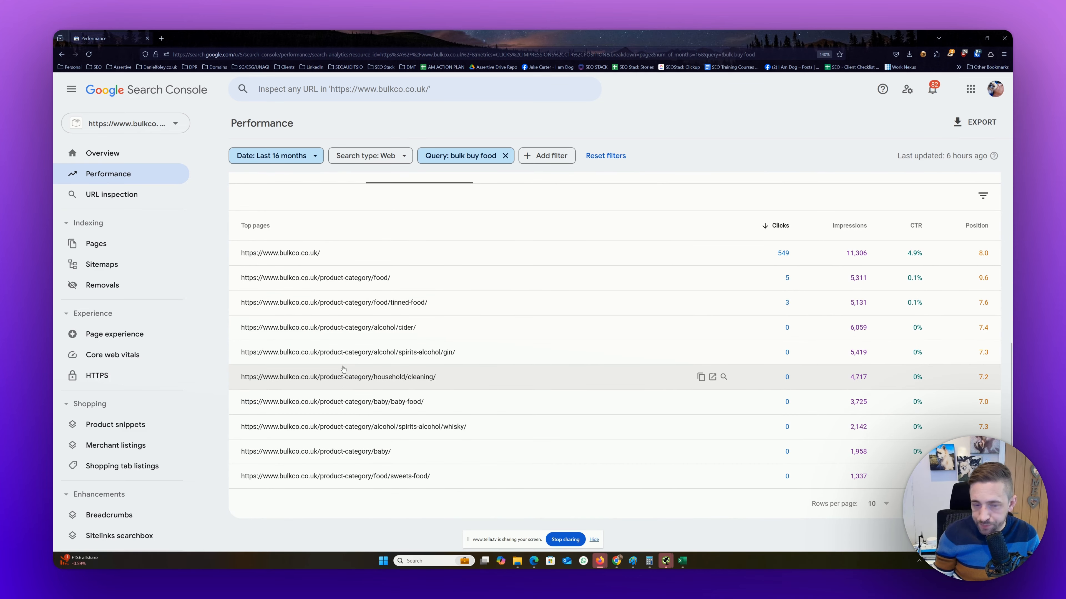
scroll(343, 369, "up", 1)
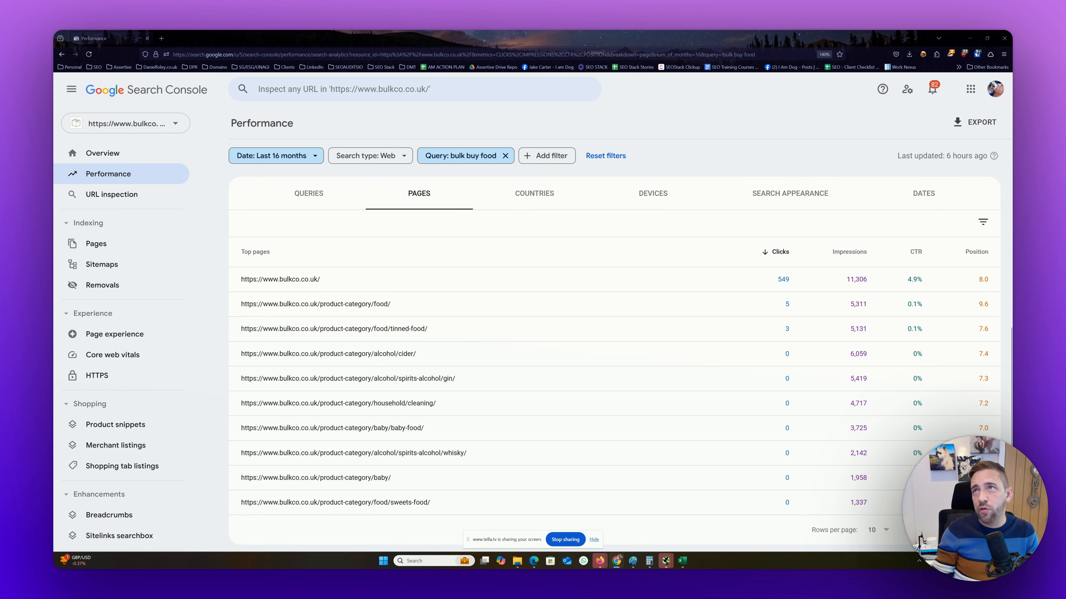
Bring the Google results window for "bulk buy food" over the report, review its listings, and set it aside.
left_click_drag(988, 214, 809, 53)
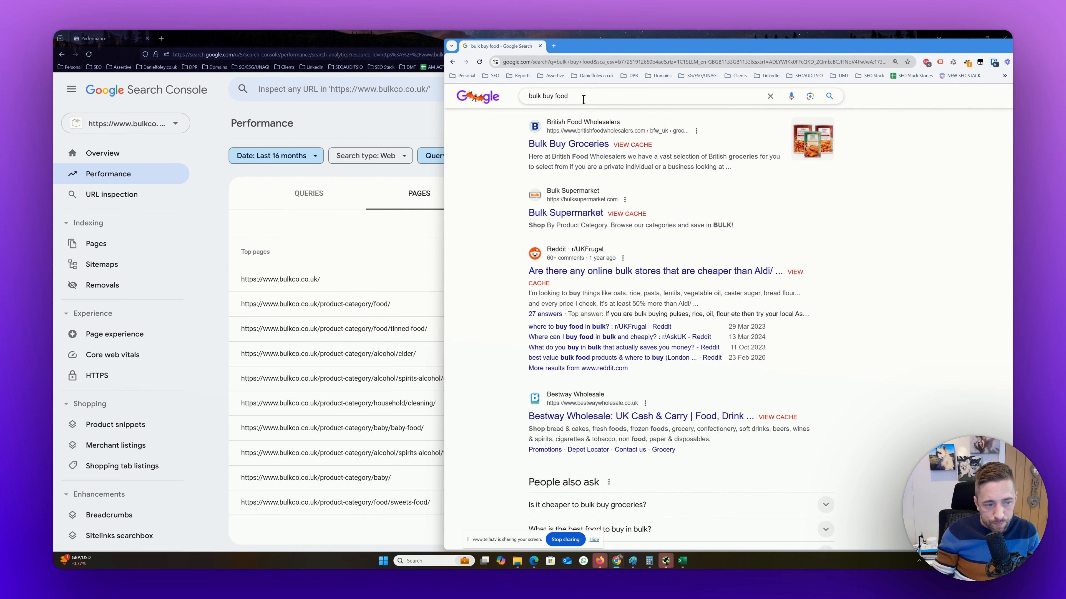
scroll(575, 209, "down", 3)
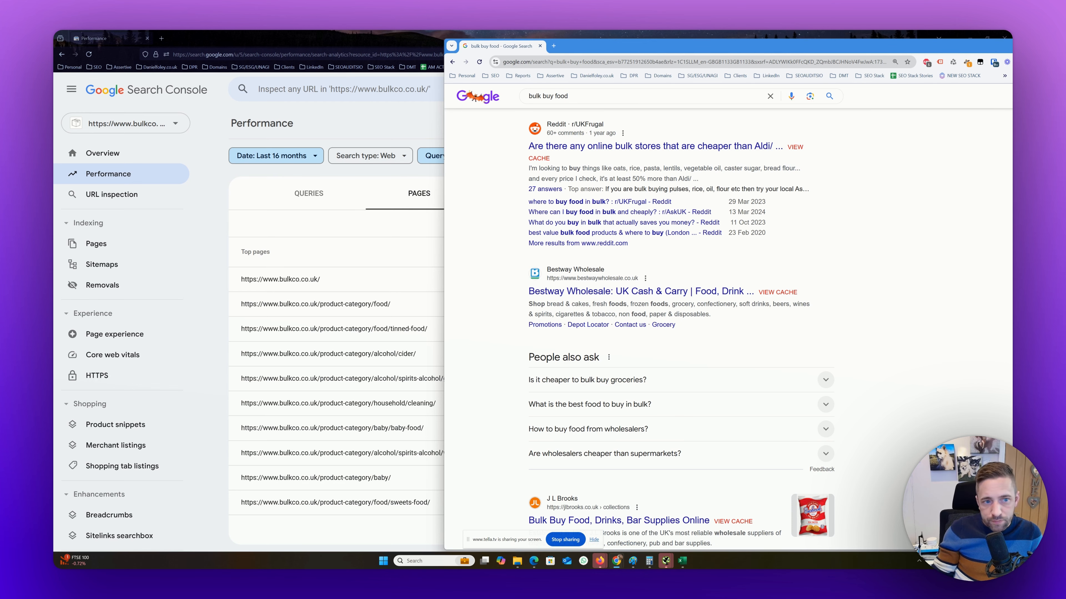
left_click_drag(797, 46, 1011, 53)
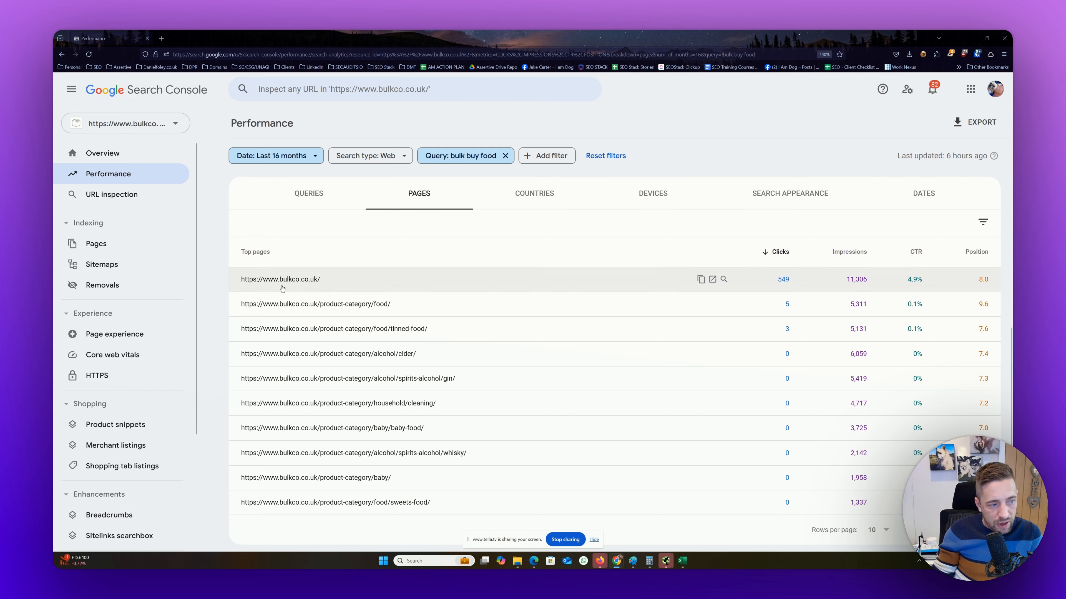
left_click_drag(1012, 160, 879, 110)
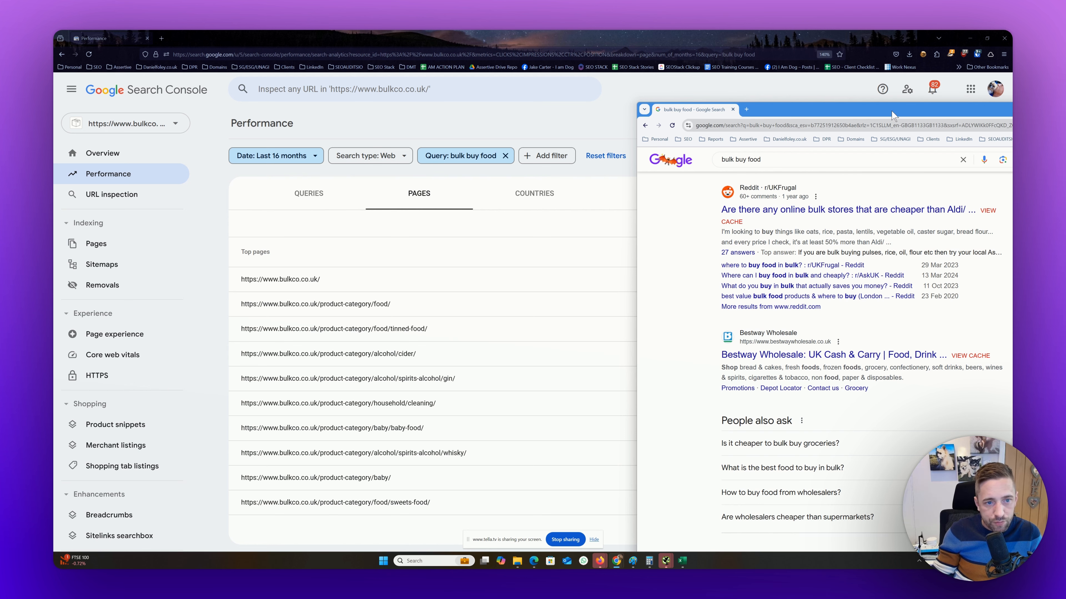
left_click_drag(892, 111, 1012, 112)
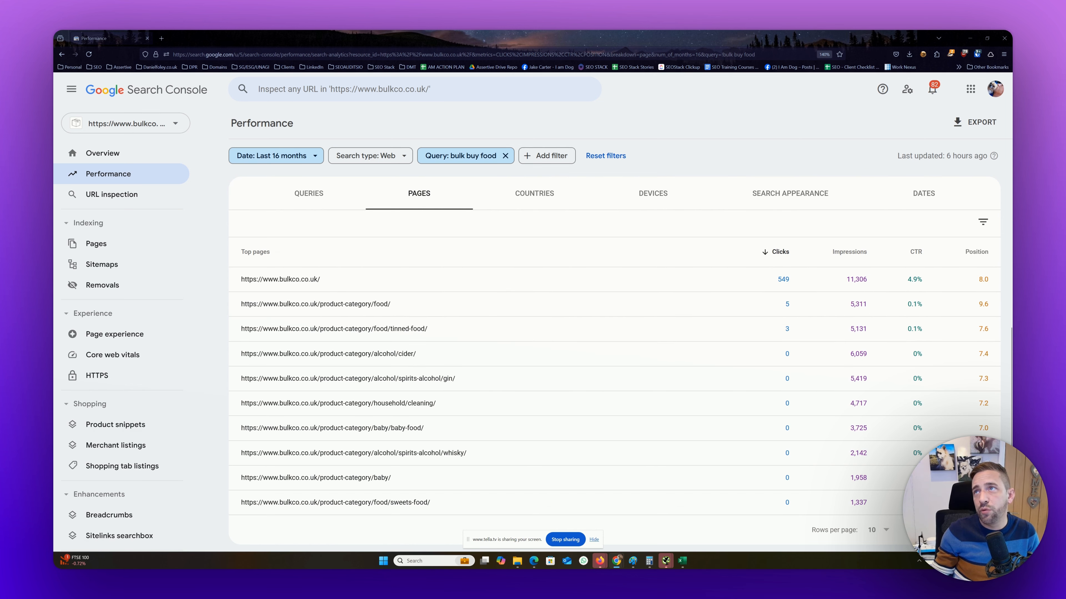
Look through the Google results for "bulk buy food" as far as the second page with the Bulkco listing.
left_click_drag(1011, 105, 800, 59)
scroll(718, 356, "down", 3)
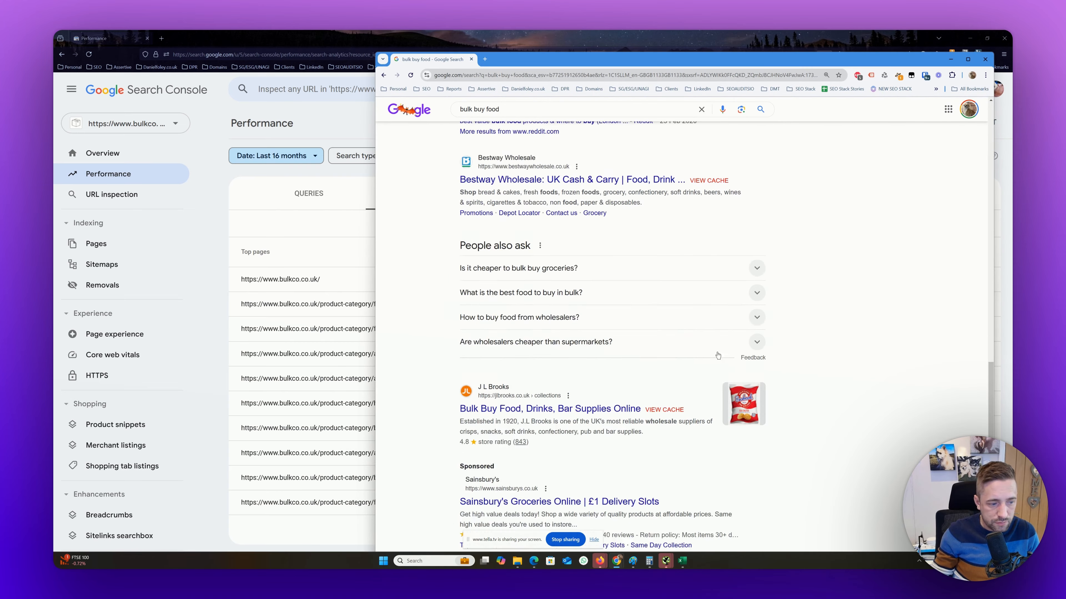
scroll(718, 356, "down", 10)
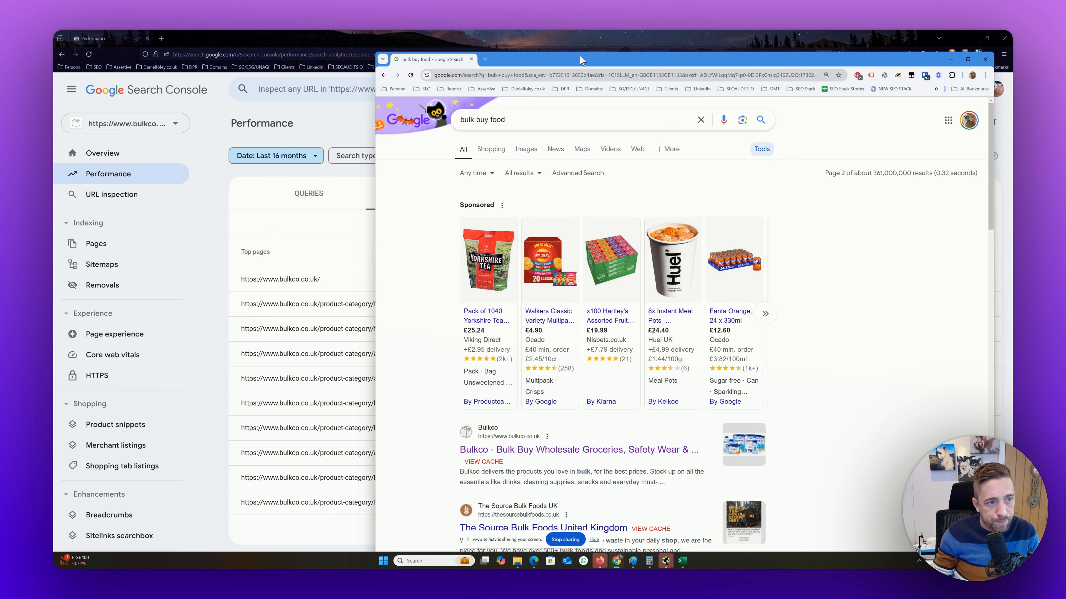
left_click_drag(579, 56, 830, 1)
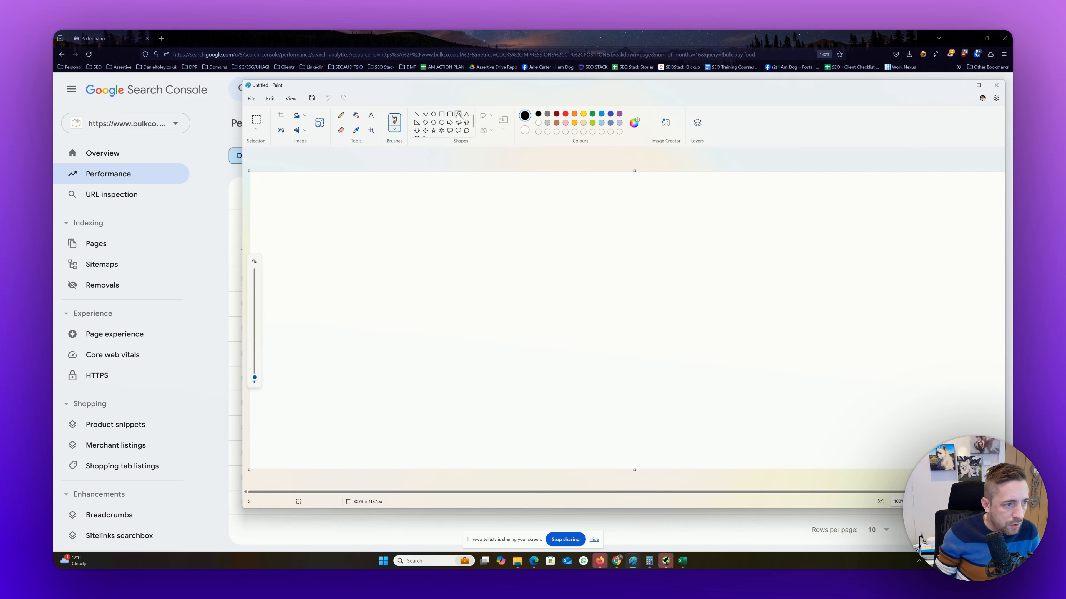
Choose the rectangle shape in Paint, set its window aside, and leave only average position plotted in the Performance report.
left_click(441, 114)
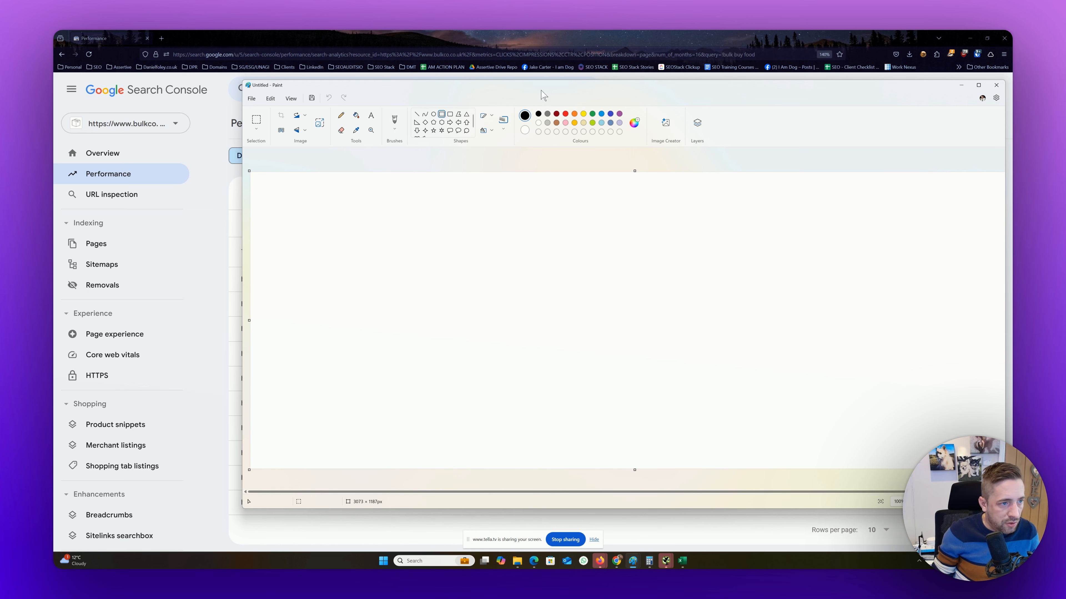
left_click_drag(547, 87, 1011, 98)
scroll(562, 213, "up", 5)
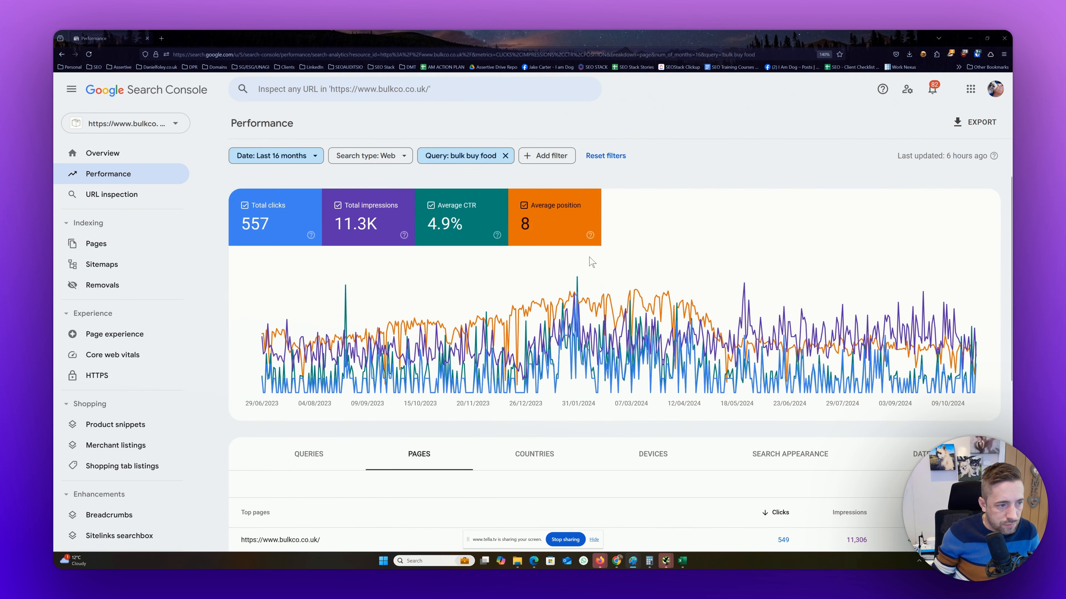
left_click(365, 216)
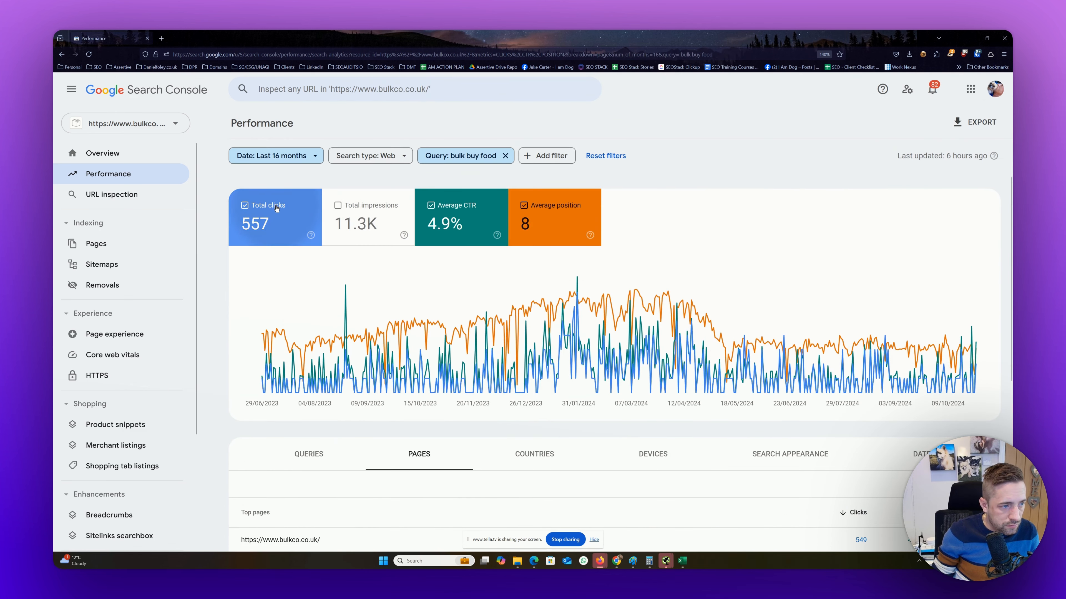
left_click(269, 216)
left_click(427, 215)
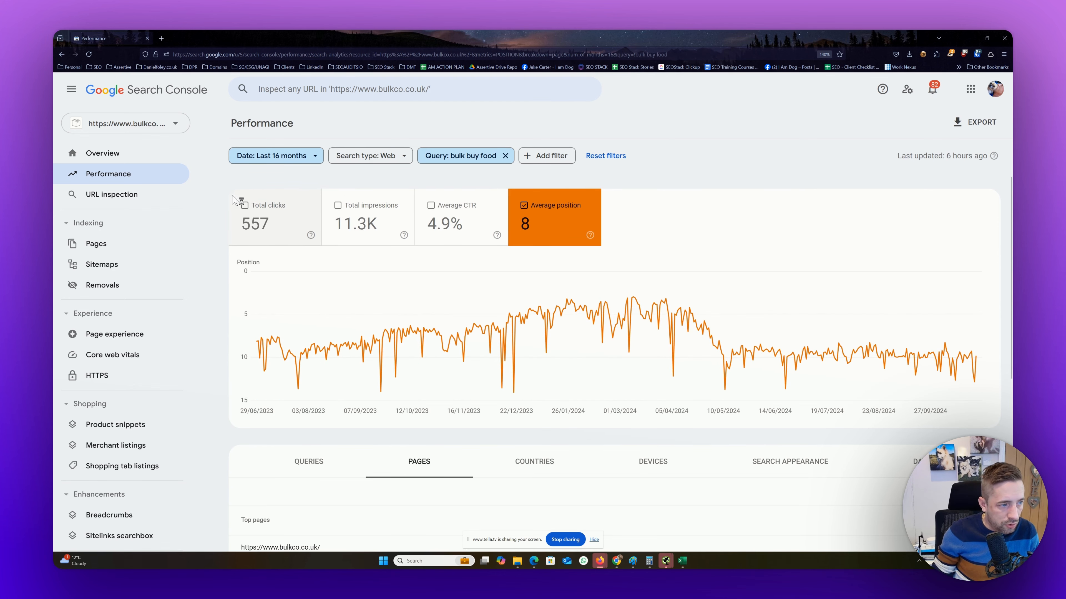
Capture the metric cards with the average position chart, paste the screenshot into Paint, and move the Paint window away.
key("super+shift+s")
left_click_drag(232, 195, 997, 423)
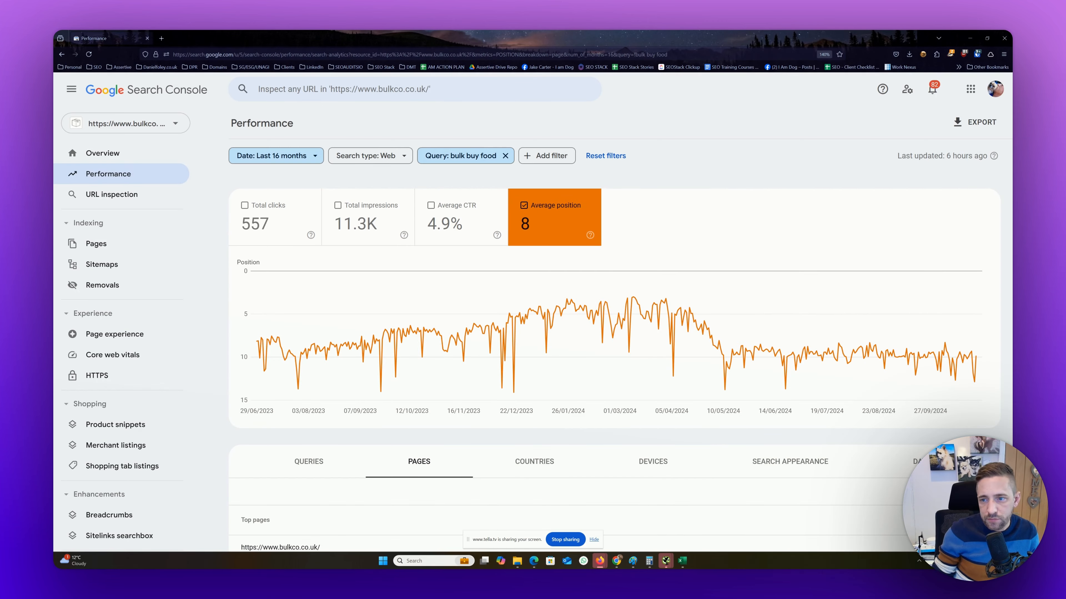
mouse_move(597, 125)
left_mouse_down()
mouse_move(157, 110)
mouse_move(288, 76)
left_mouse_up()
left_click_drag(193, 74, 442, 95)
key("ctrl+v")
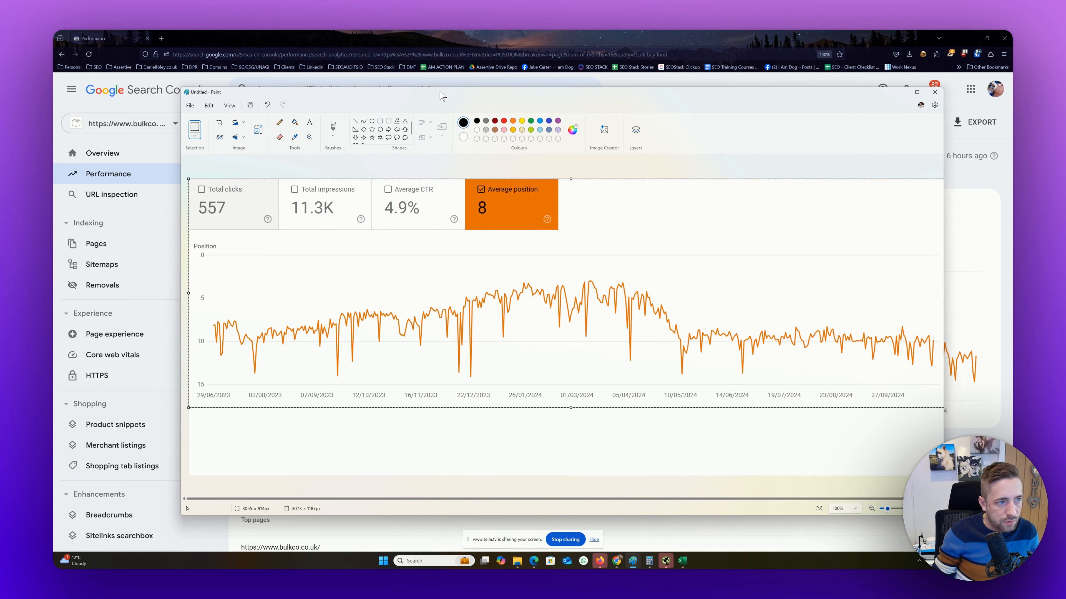
double_click(443, 96)
left_click(502, 463)
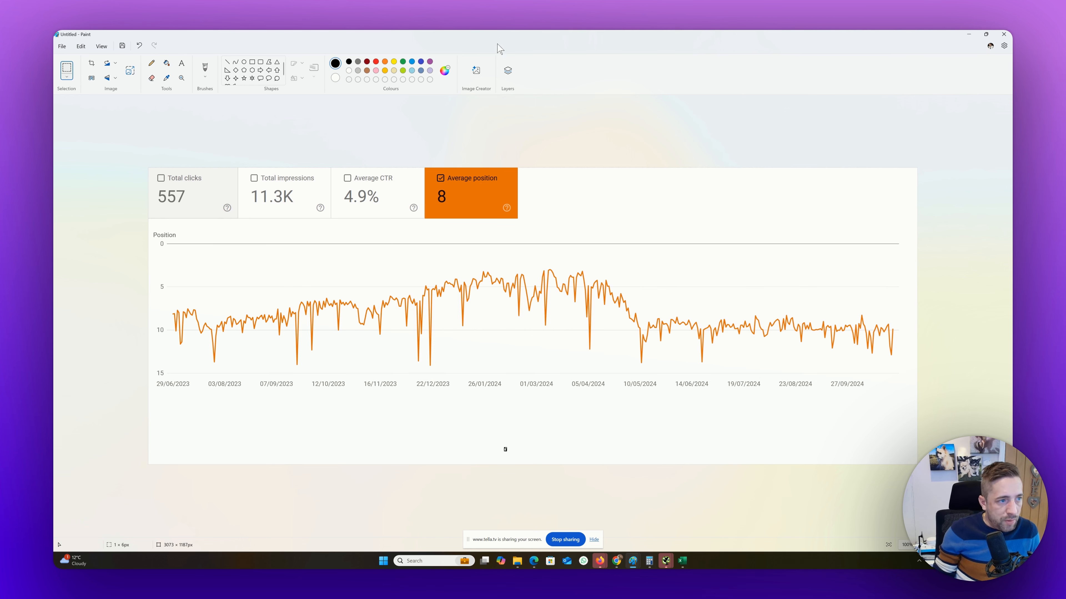
mouse_move(501, 37)
left_mouse_down()
mouse_move(1011, 164)
mouse_move(1065, 128)
left_mouse_up()
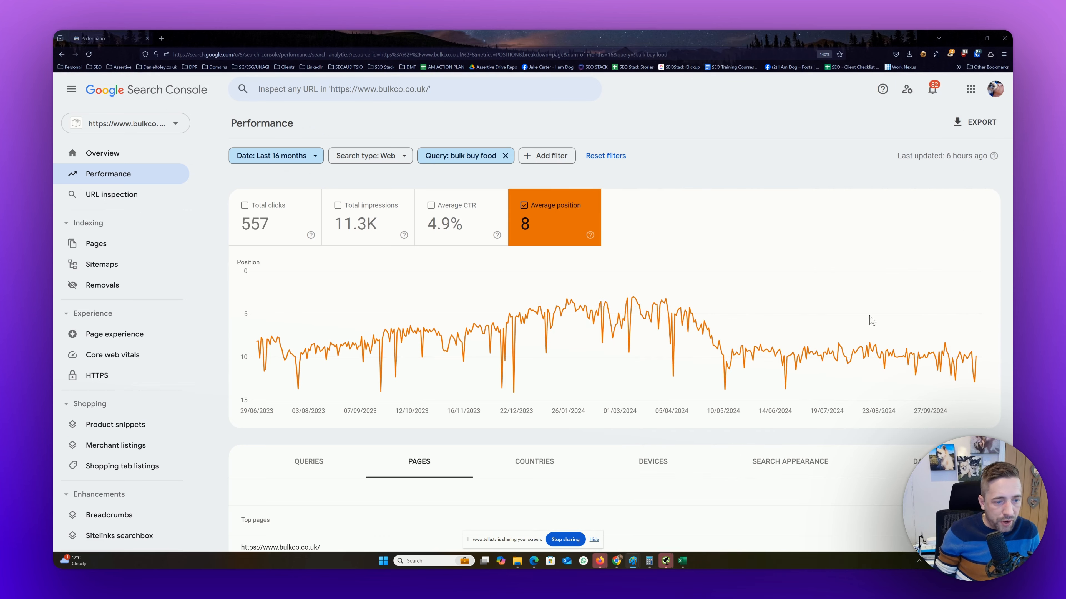
scroll(761, 343, "down", 4)
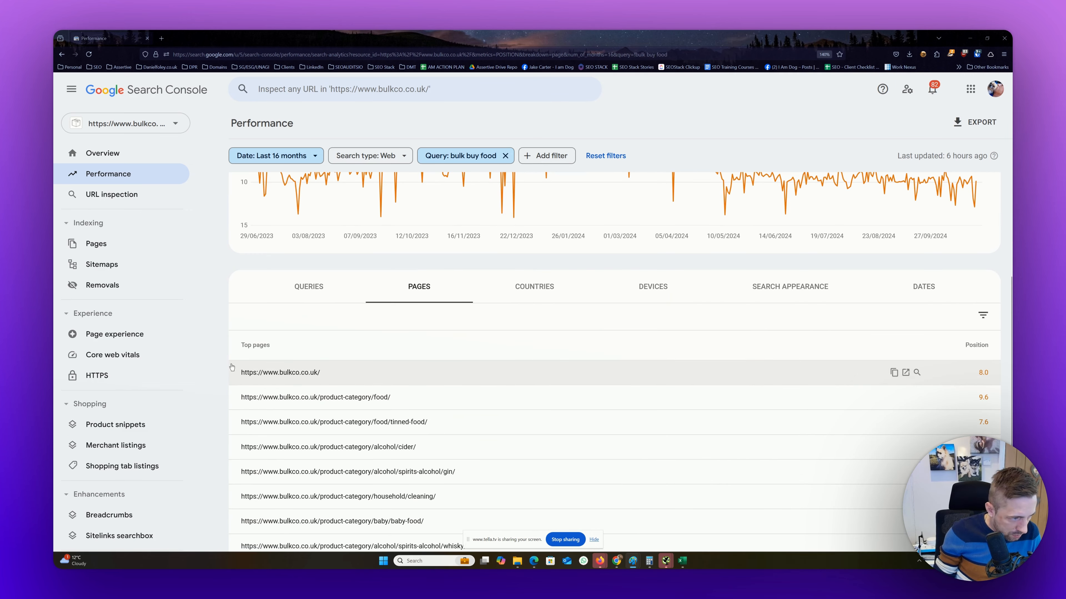
key("super+shift+s")
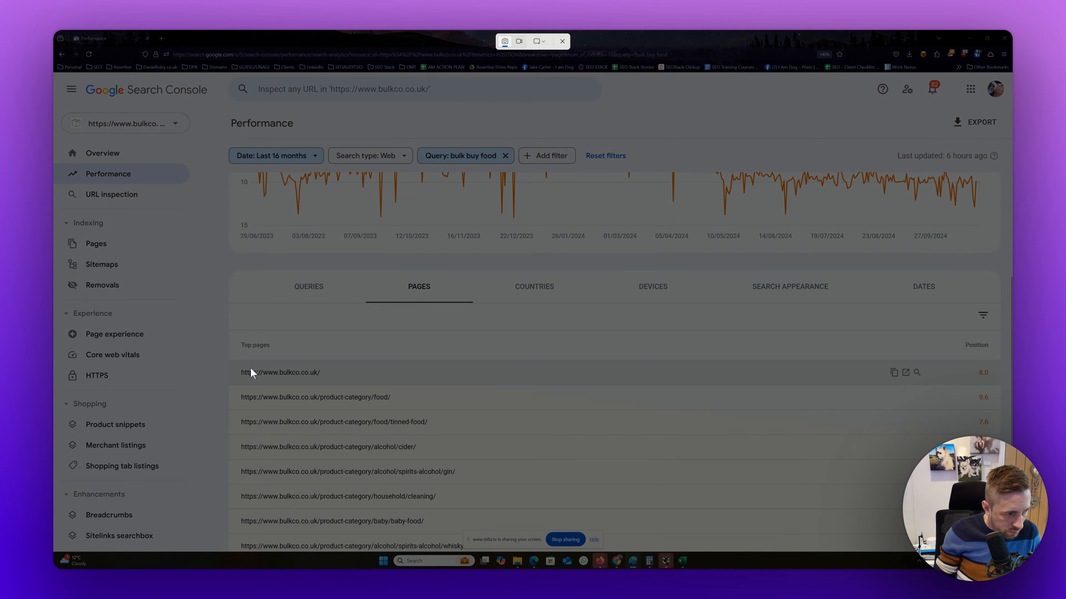
left_click_drag(234, 364, 340, 386)
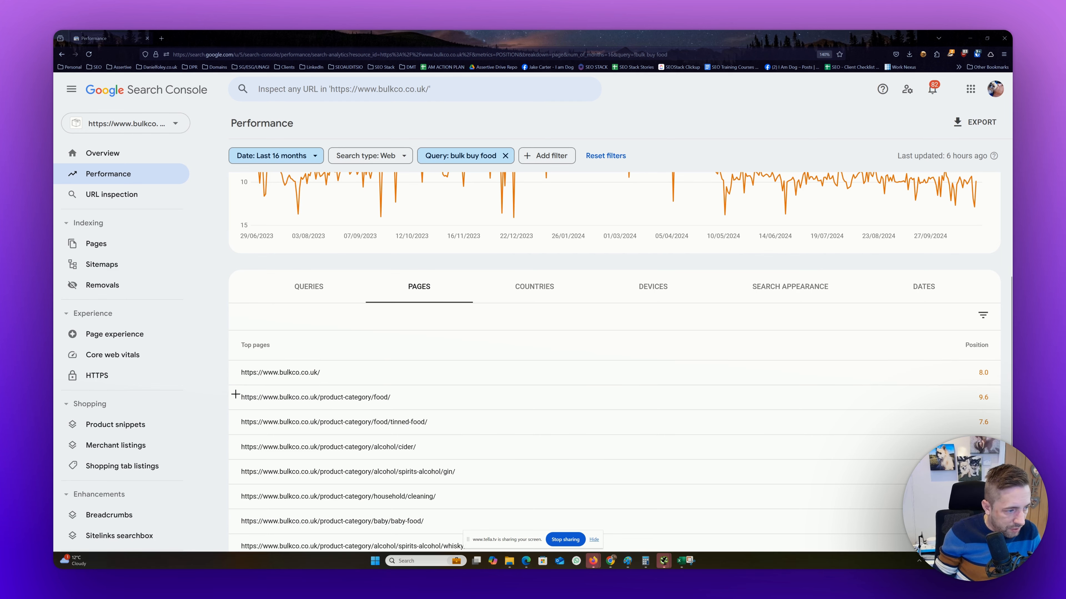
key("super+shift+s")
left_click_drag(236, 389, 399, 407)
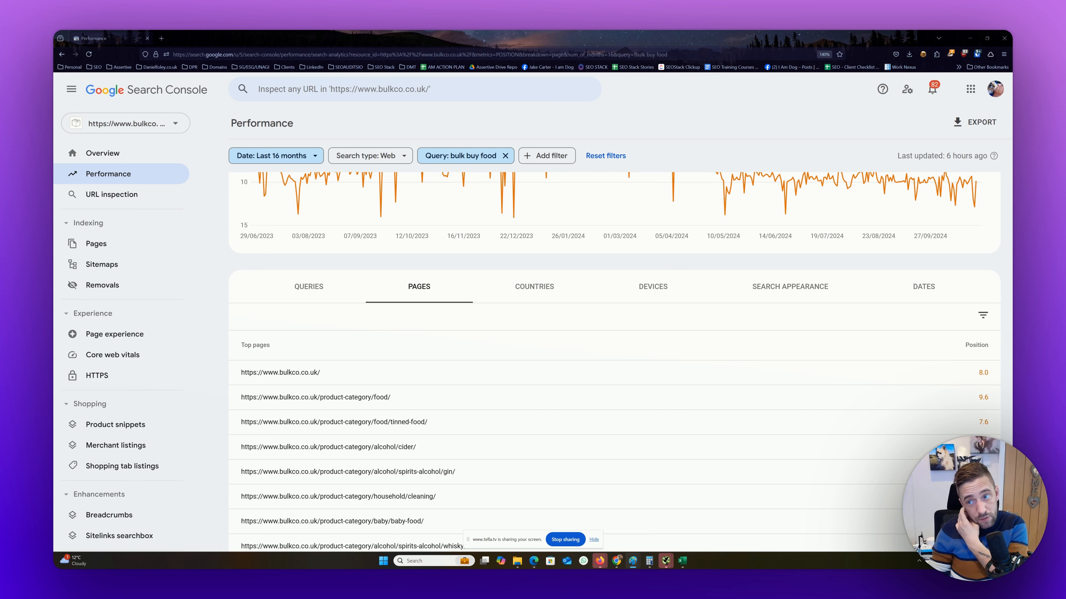
Bring the Paint window back maximized and draw a straight line from the homepage URL to the position curve near 26/01/2024.
mouse_move(1011, 164)
left_mouse_down()
mouse_move(850, 118)
mouse_move(710, 131)
mouse_move(709, 118)
left_mouse_up()
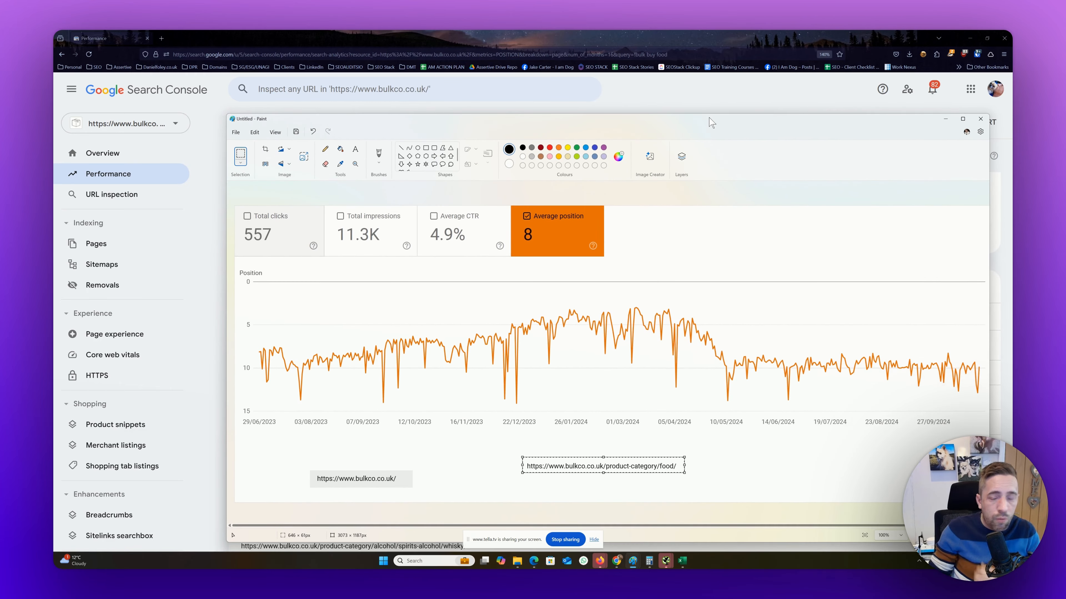
double_click(710, 122)
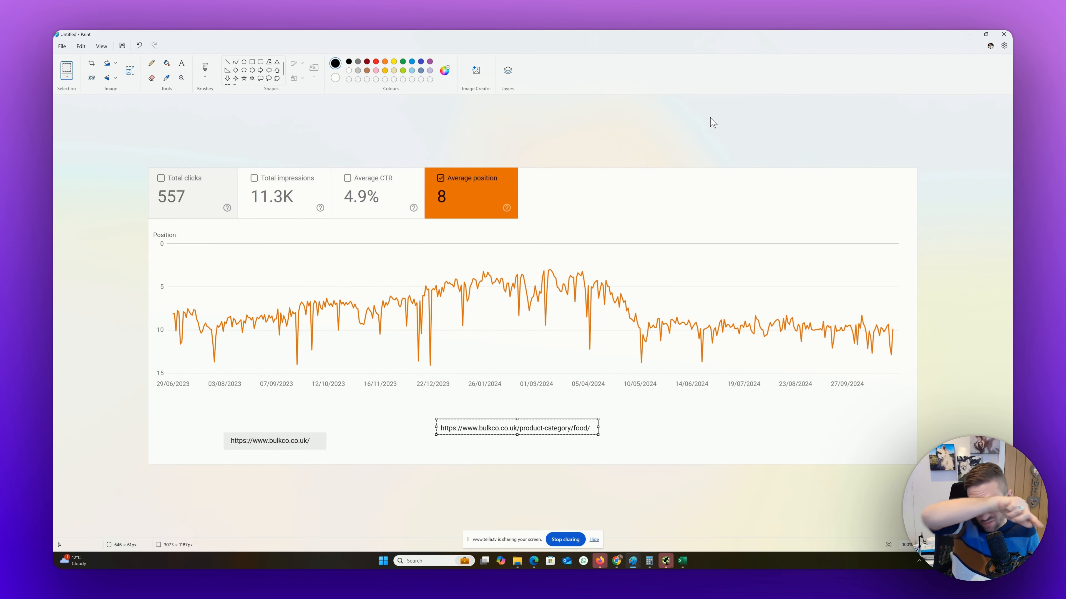
left_click(581, 394)
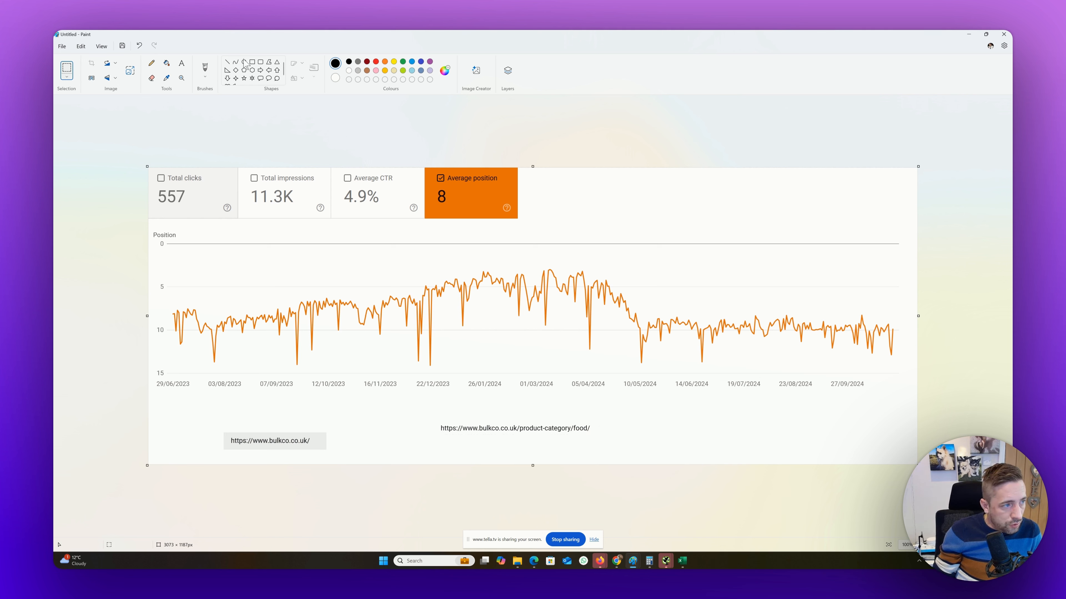
left_click(227, 62)
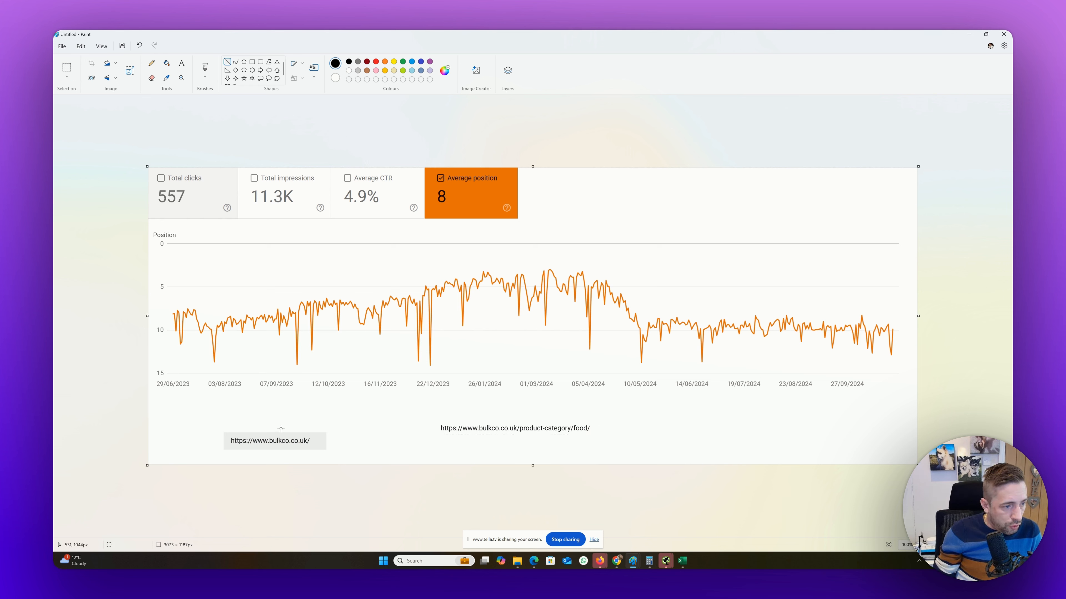
left_click_drag(280, 428, 491, 279)
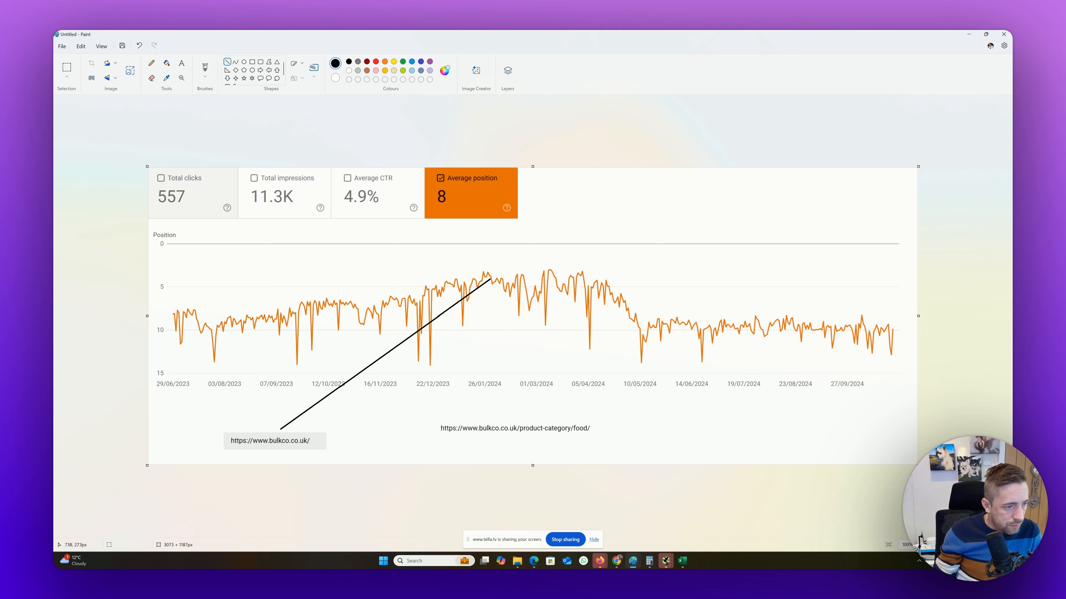
Draw two adjoining rectangles over the chart, one from its start to about 26/01/2024 and one from there to about 23/08/2024.
left_click(252, 61)
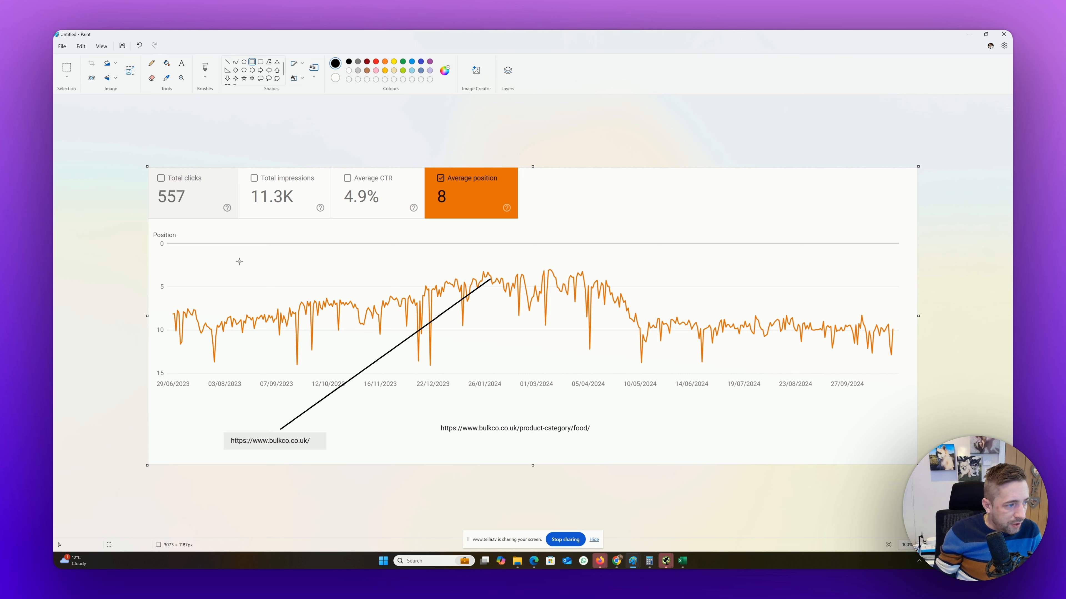
left_click_drag(151, 229, 489, 404)
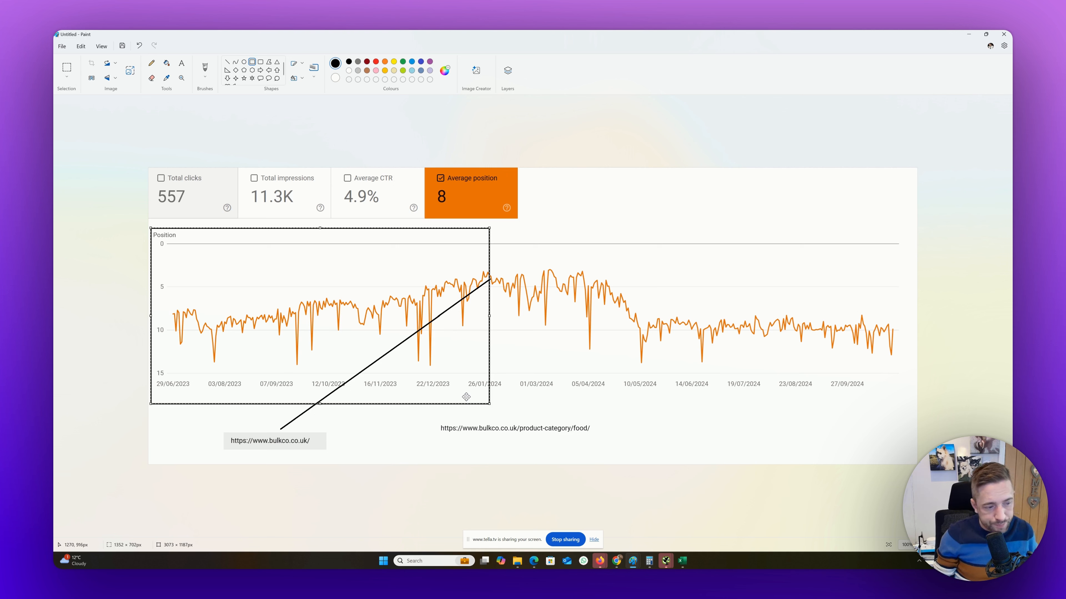
left_click(628, 450)
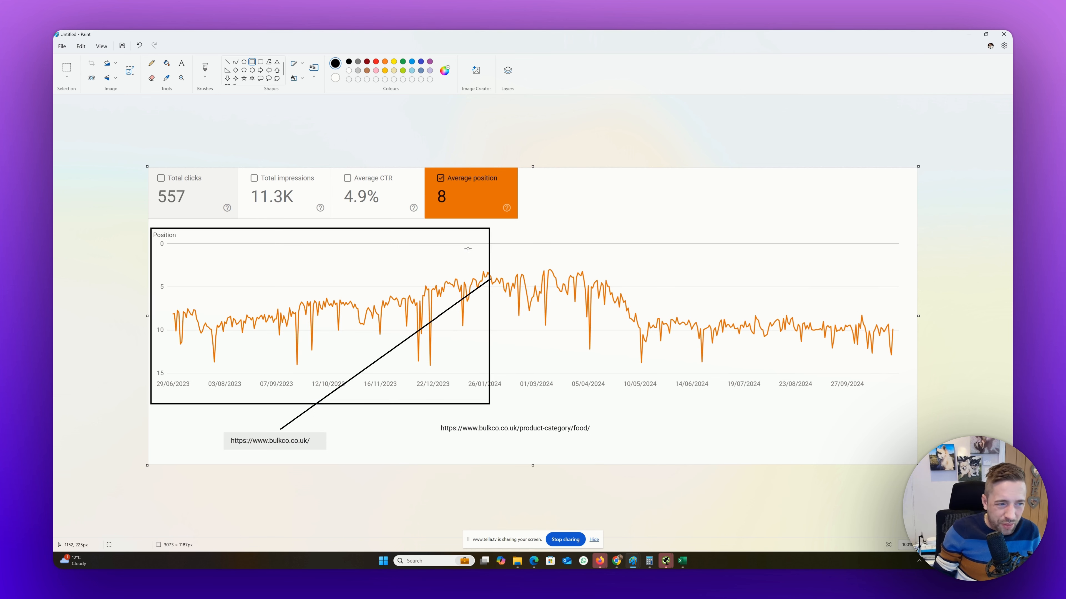
mouse_move(490, 229)
left_mouse_down()
mouse_move(653, 355)
mouse_move(809, 406)
left_mouse_up()
left_click(804, 436)
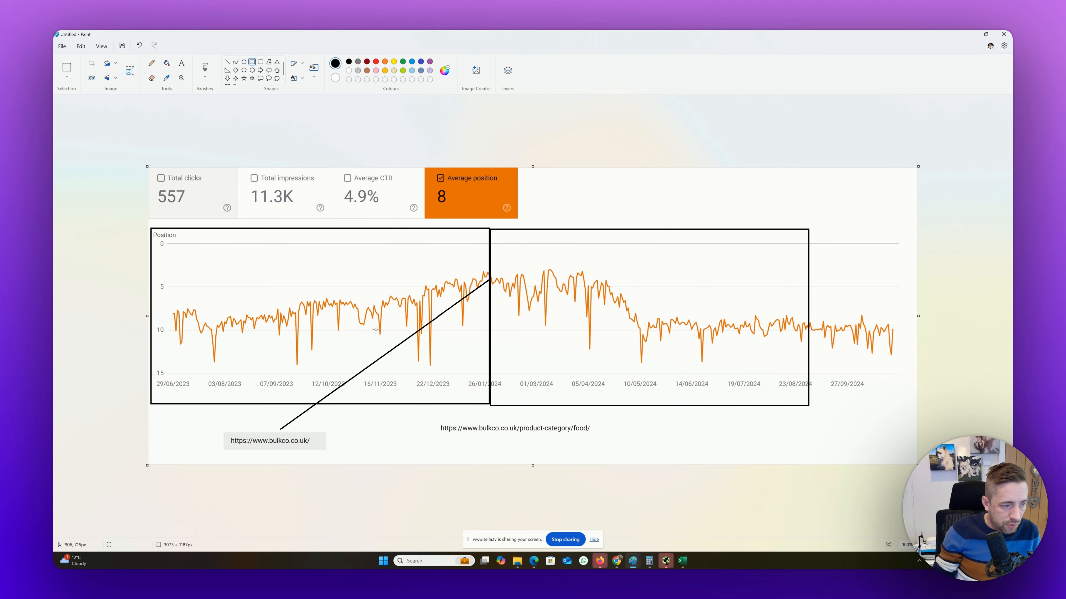
Draw straight lines linking the food category URL to the curve near 26/01/2024 and marking the trends before and after it, then minimize Paint.
left_click(227, 62)
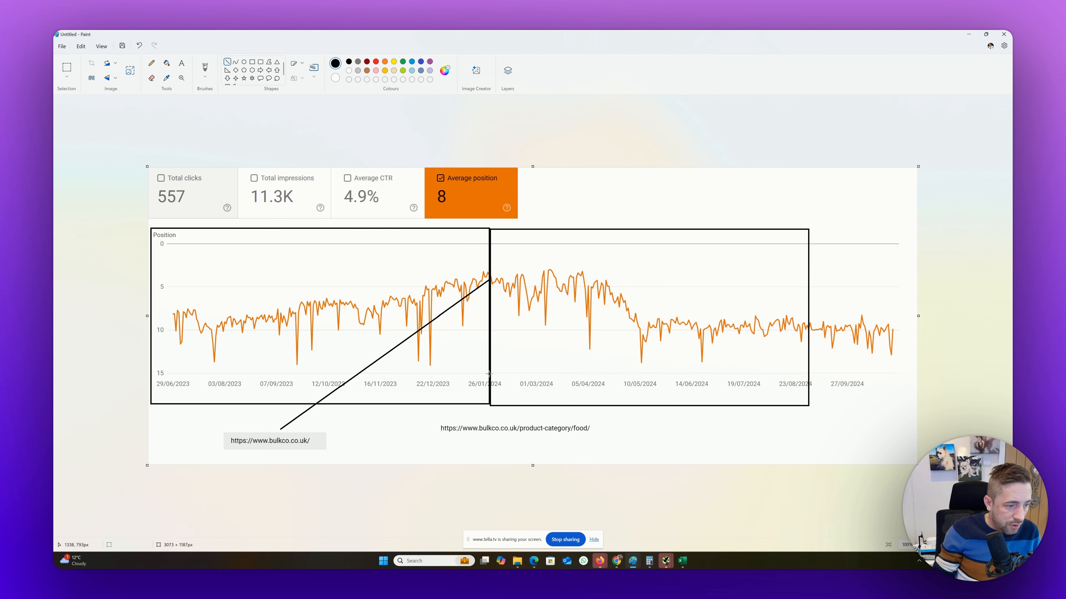
left_click_drag(532, 419, 497, 282)
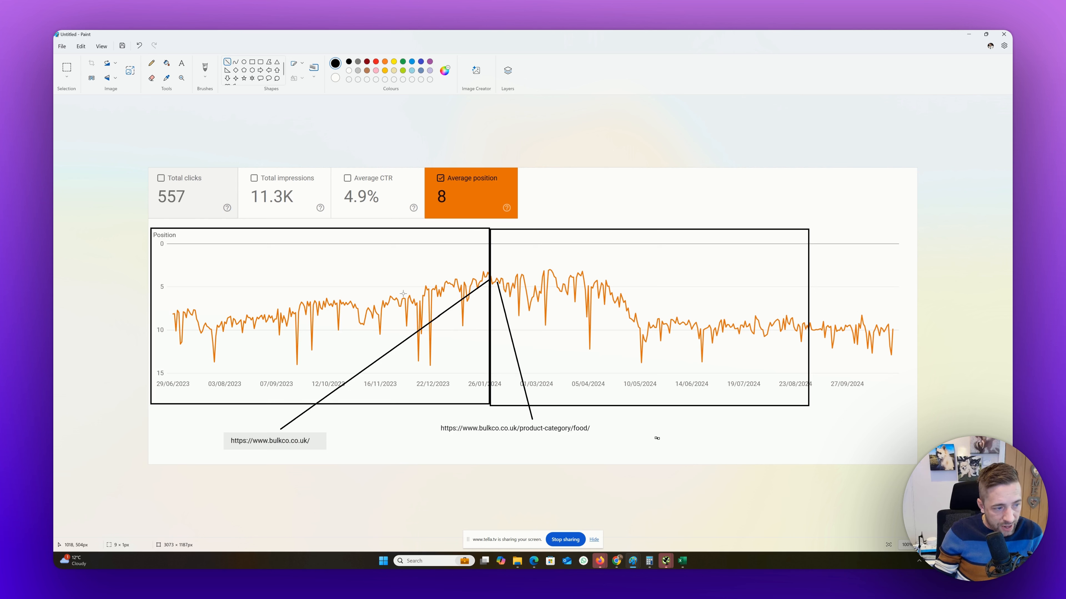
left_click_drag(402, 294, 487, 275)
left_click(648, 428)
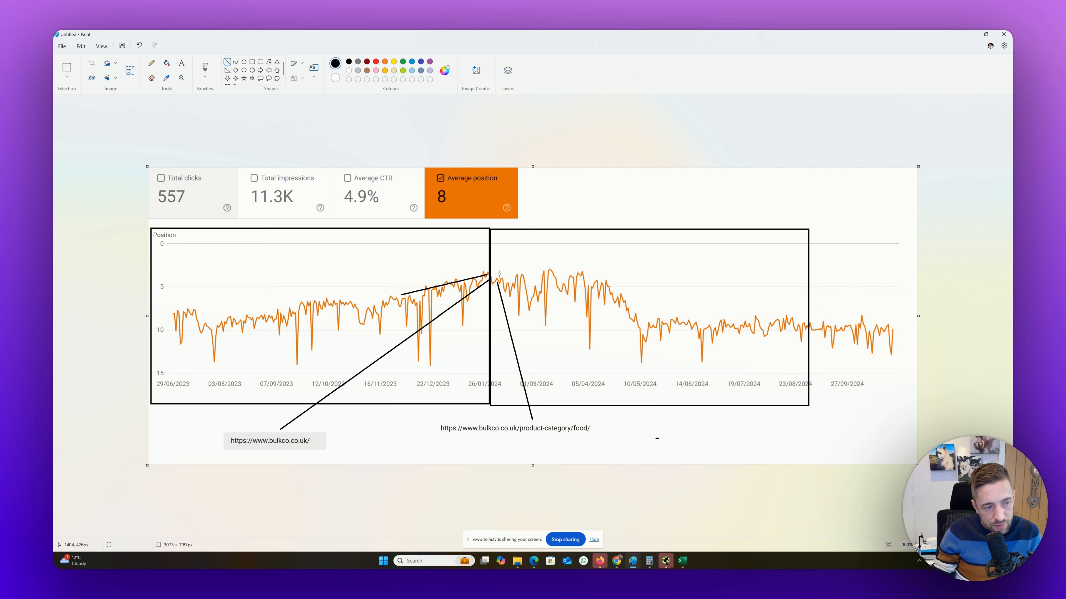
left_click_drag(490, 273, 661, 319)
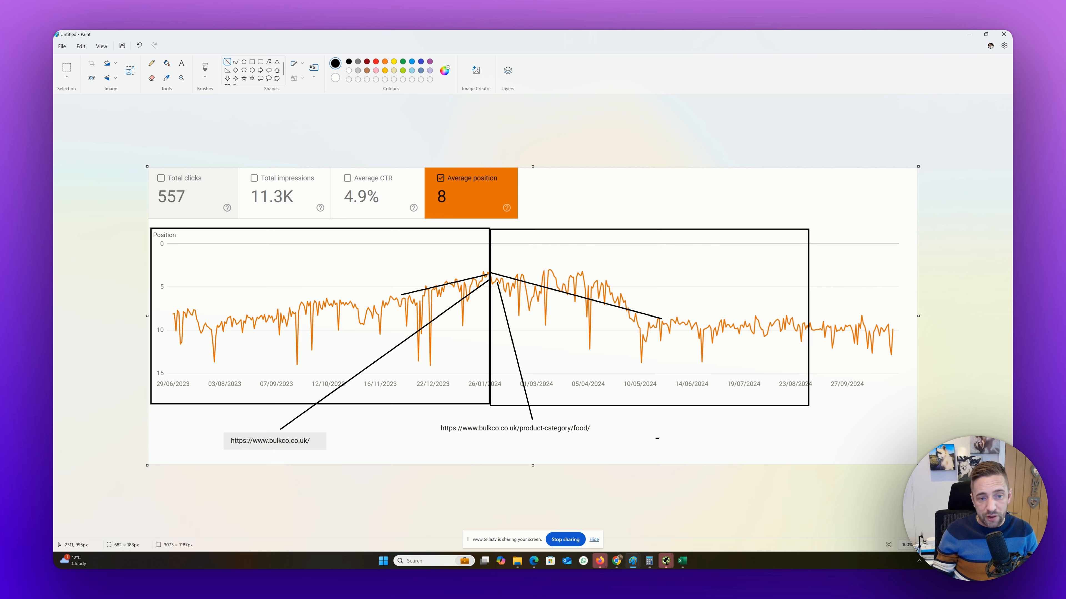
left_click(967, 36)
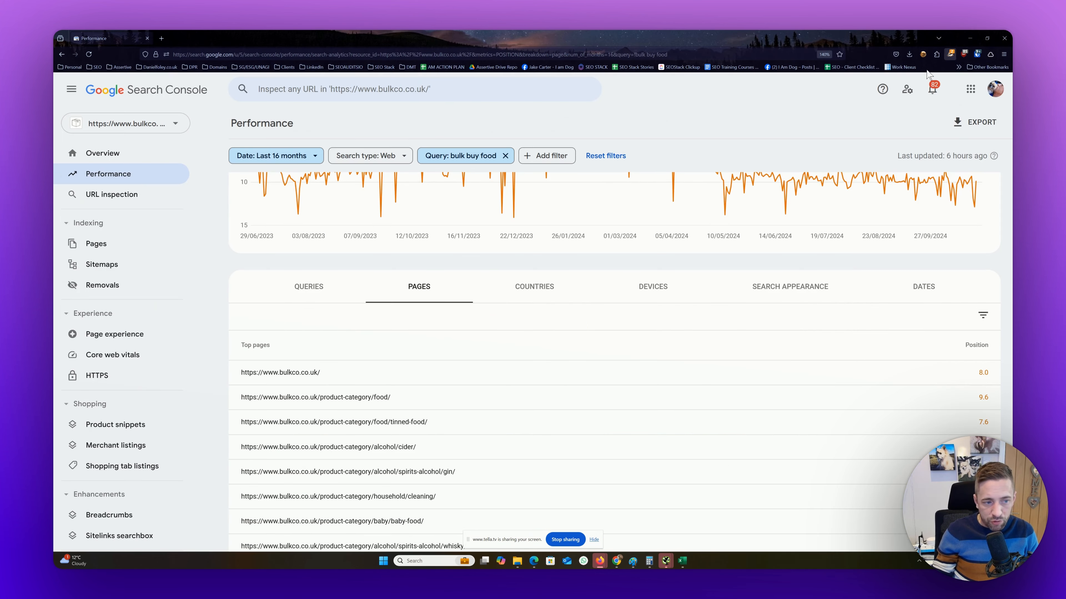
Show the country breakdown for the query and plot total clicks, total impressions and average CTR alongside average position.
scroll(493, 357, "down", 3)
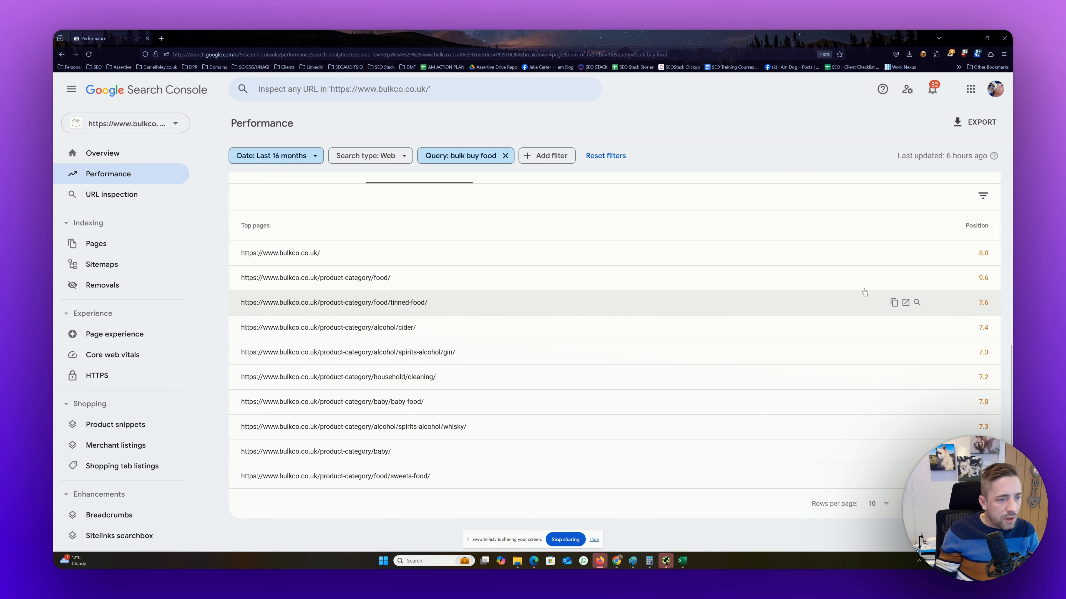
scroll(790, 253, "up", 3)
scroll(683, 376, "up", 3)
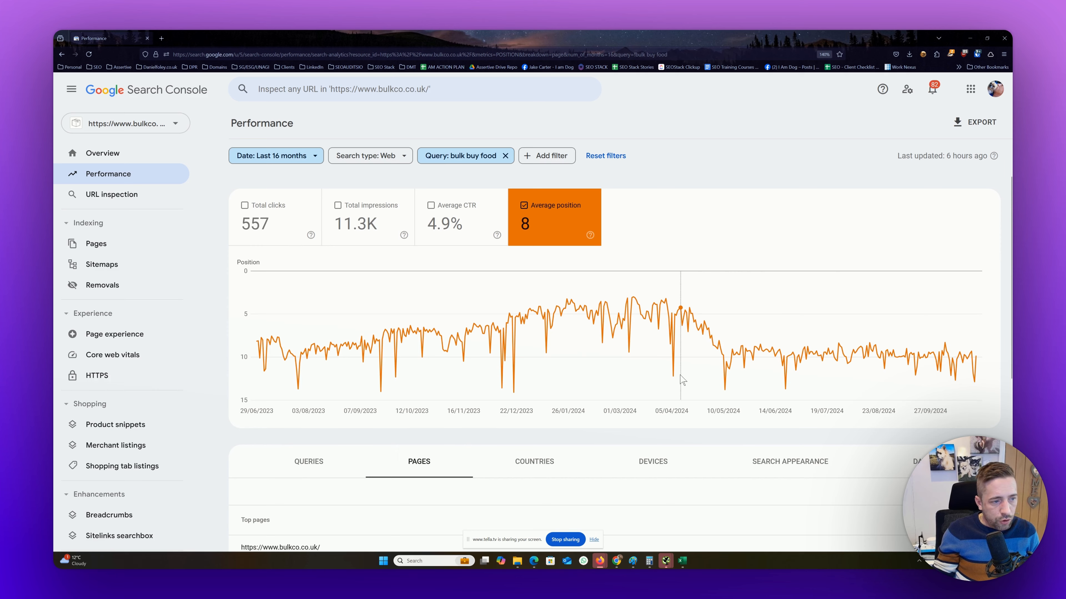
scroll(683, 380, "down", 3)
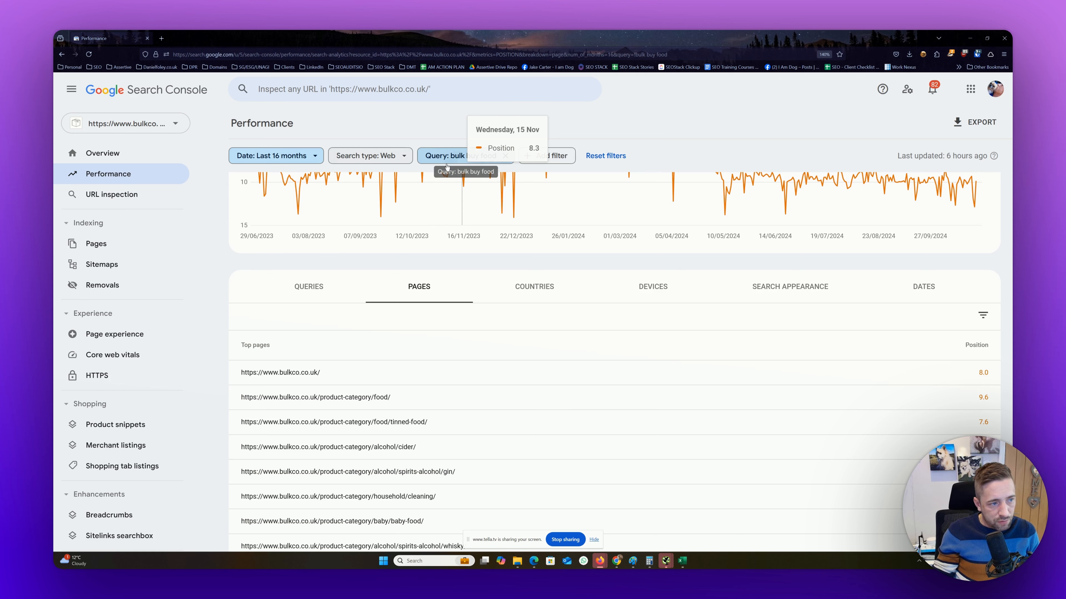
left_click(524, 286)
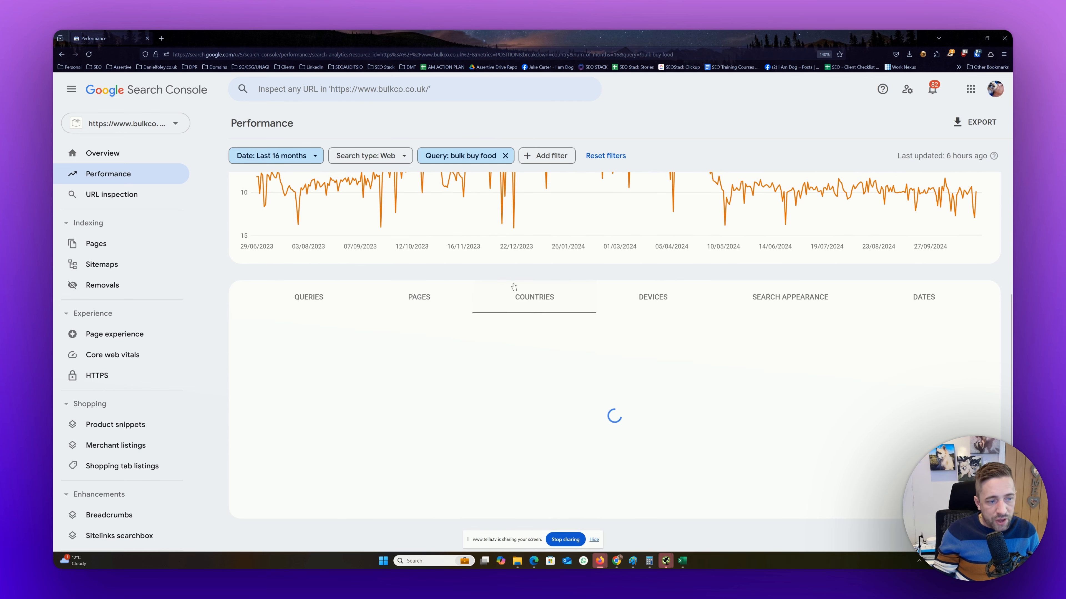
scroll(494, 388, "up", 2)
scroll(493, 389, "up", 1)
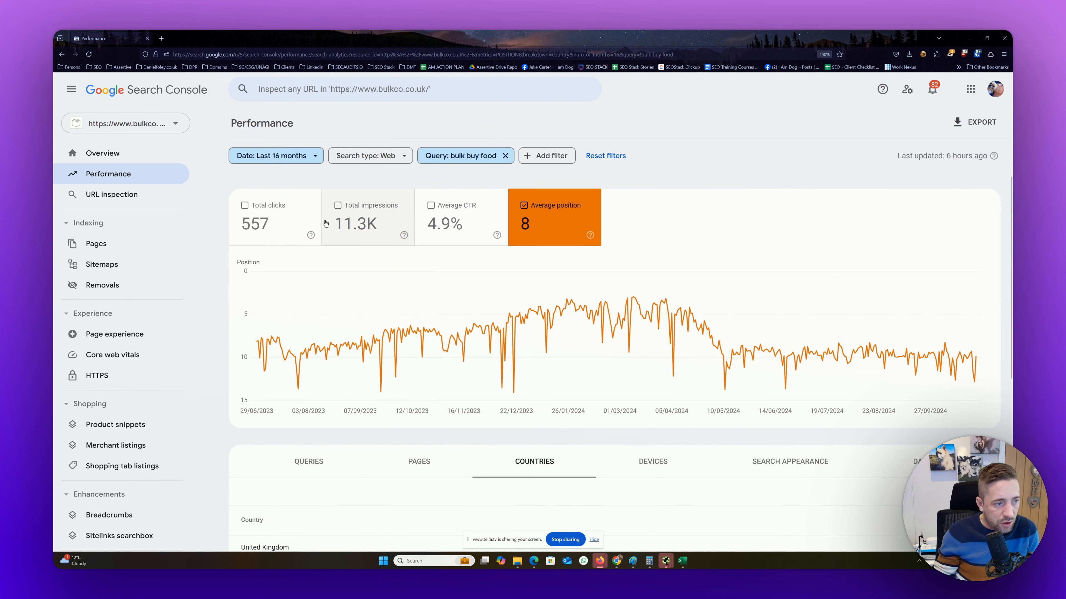
left_click(272, 221)
left_click(365, 220)
left_click(425, 235)
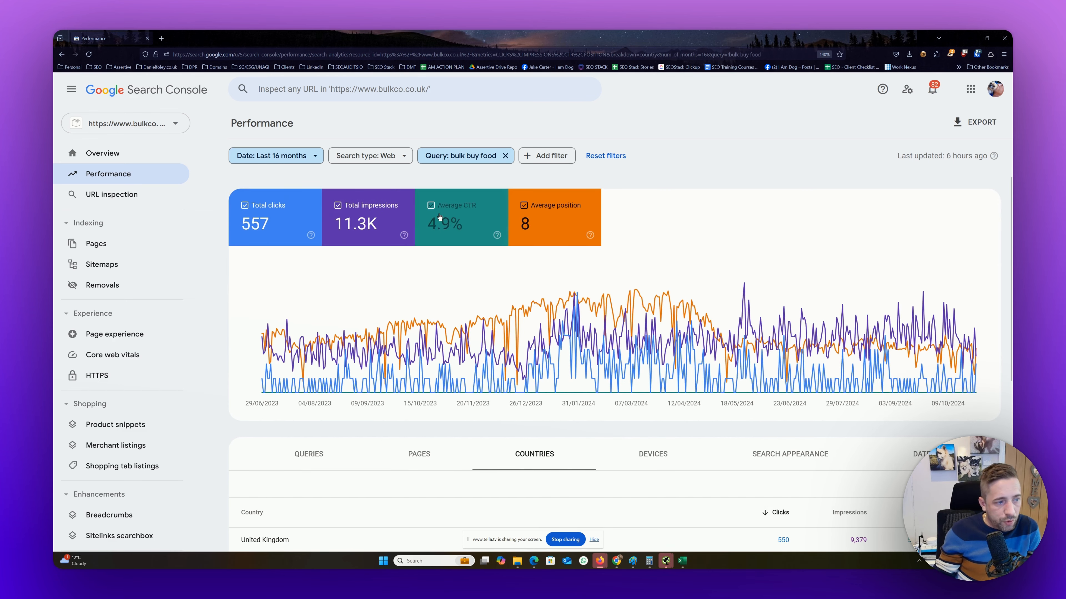
scroll(443, 323, "down", 5)
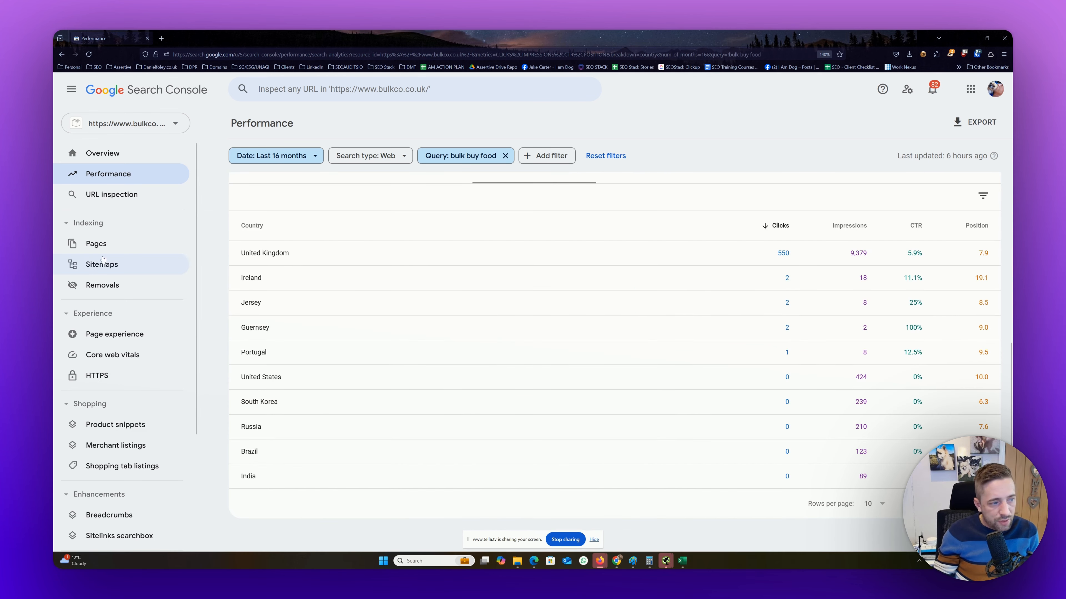
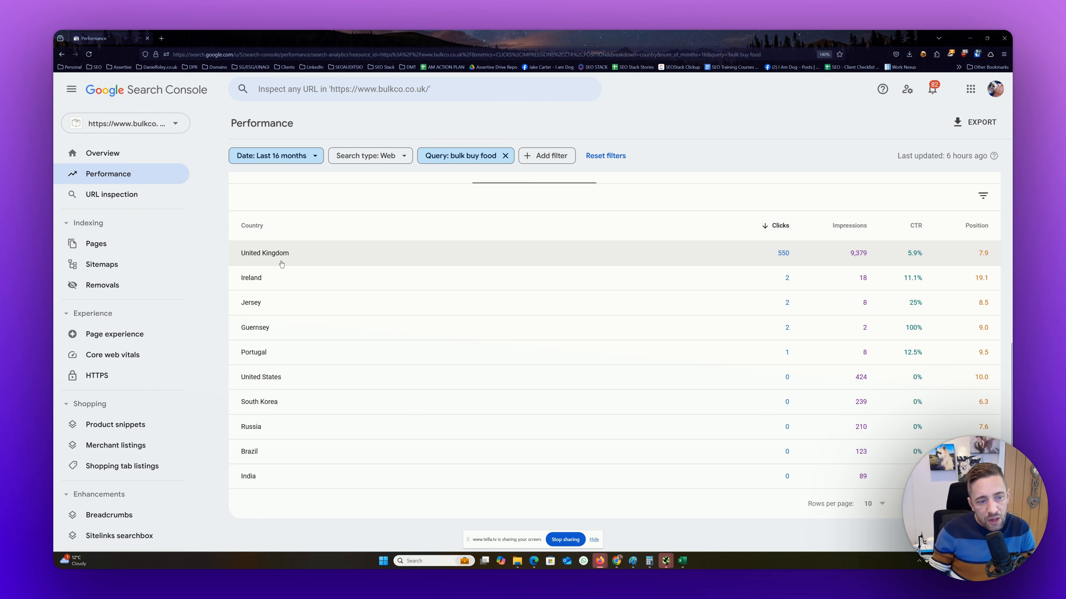
Examine the four-metric chart against the country table and look over the available filter types.
scroll(794, 262, "up", 2)
scroll(794, 261, "up", 5)
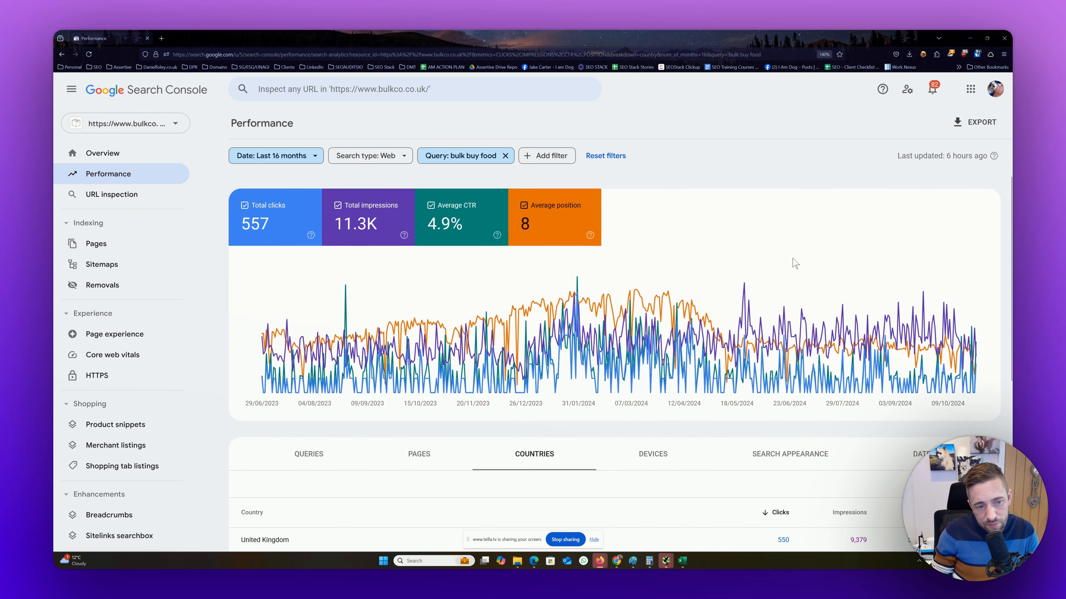
scroll(785, 277, "down", 6)
scroll(779, 289, "up", 5)
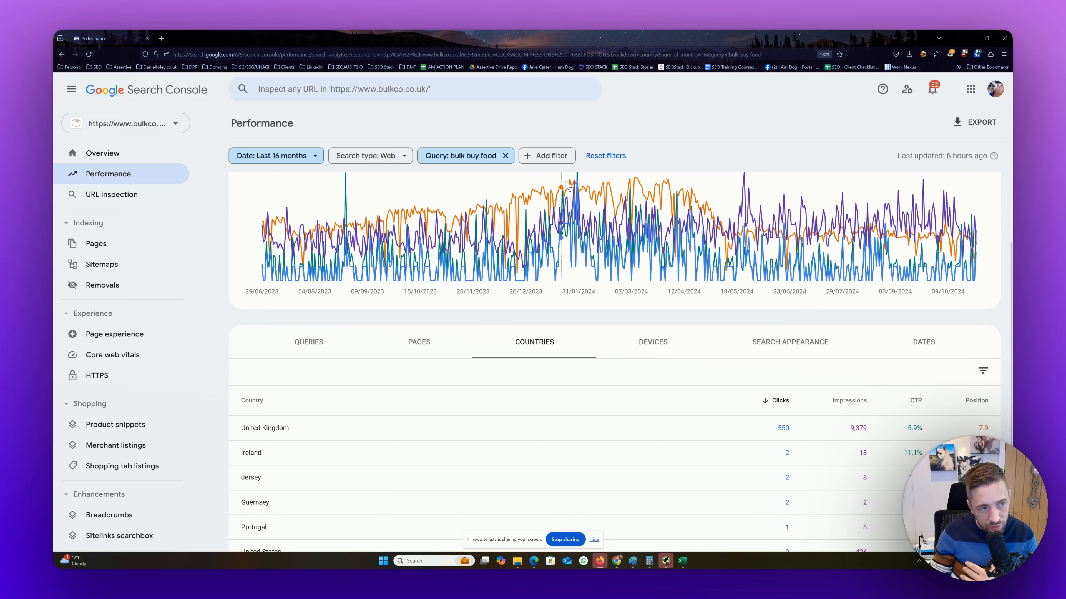
scroll(548, 168, "up", 3)
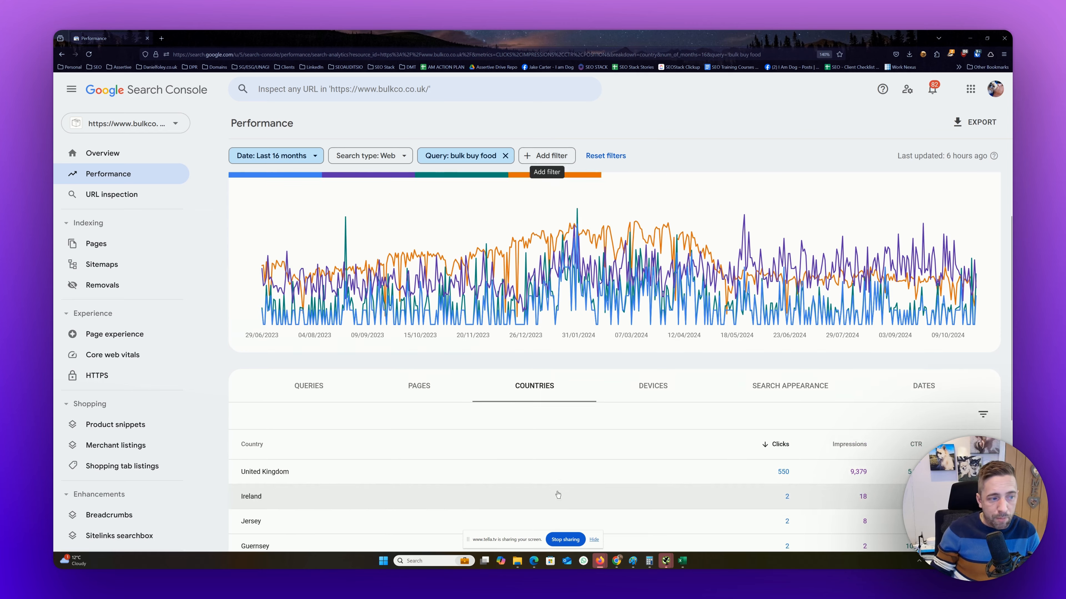
scroll(559, 428, "down", 5)
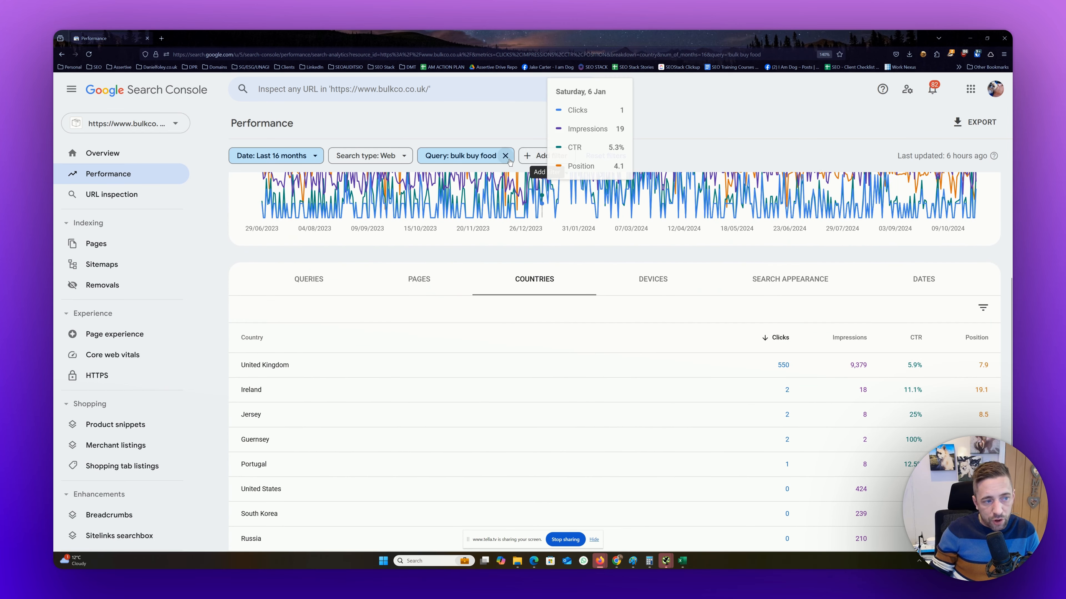
left_click(529, 156)
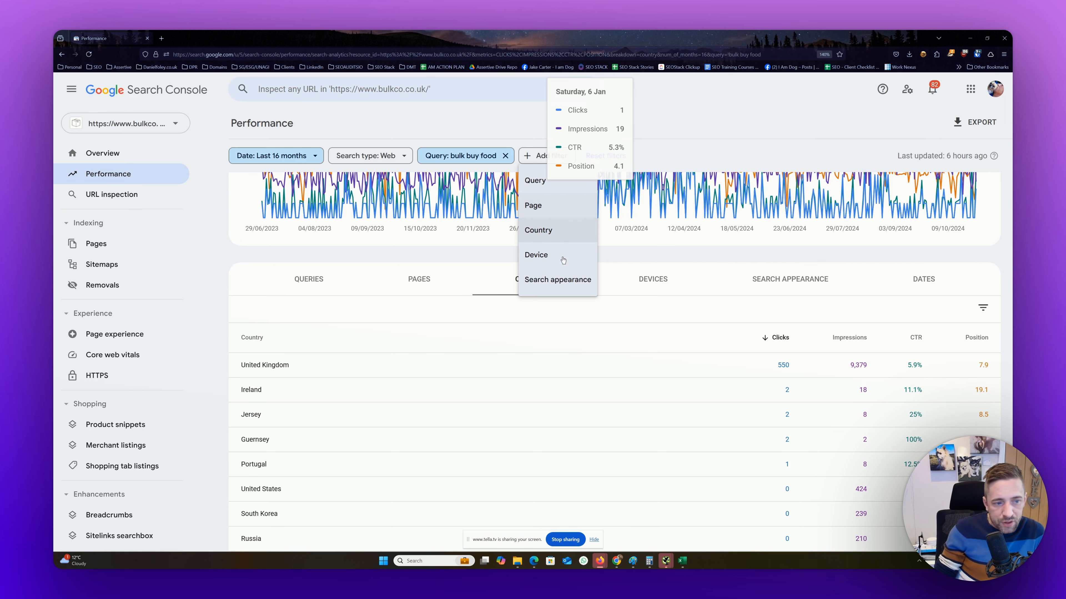
left_click(648, 256)
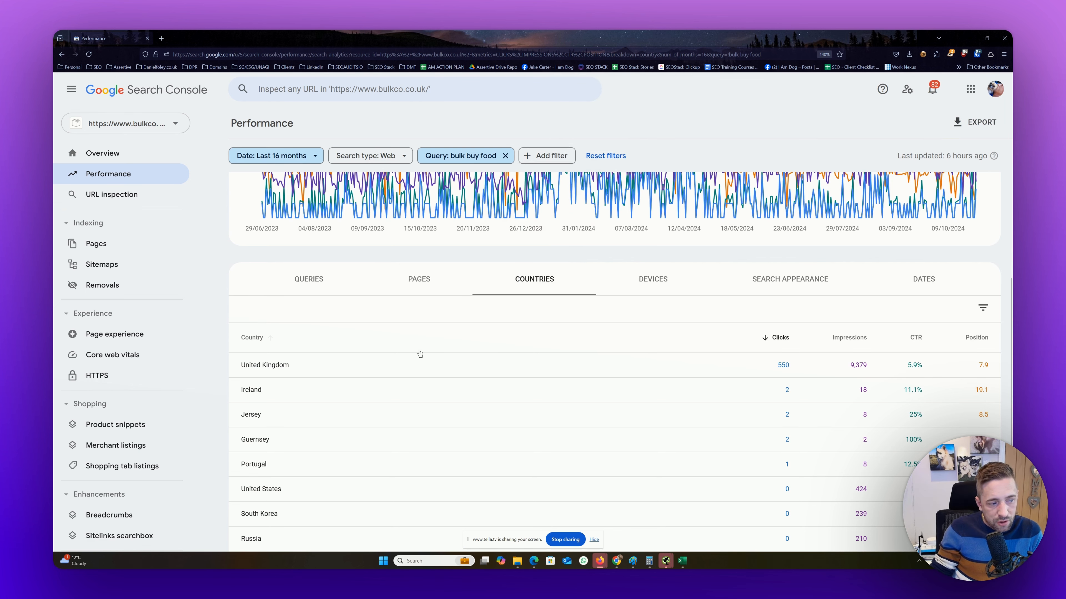
Filter the performance data to United Kingdom and view the exact query filter for "bulk buy food" without changing it.
scroll(409, 383, "down", 3)
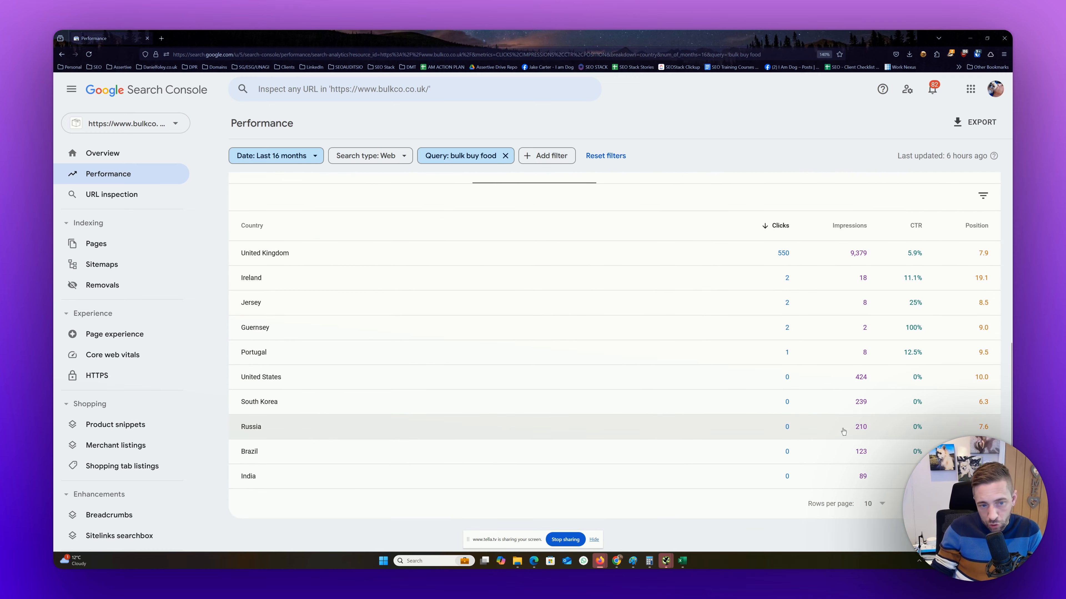
left_click(258, 261)
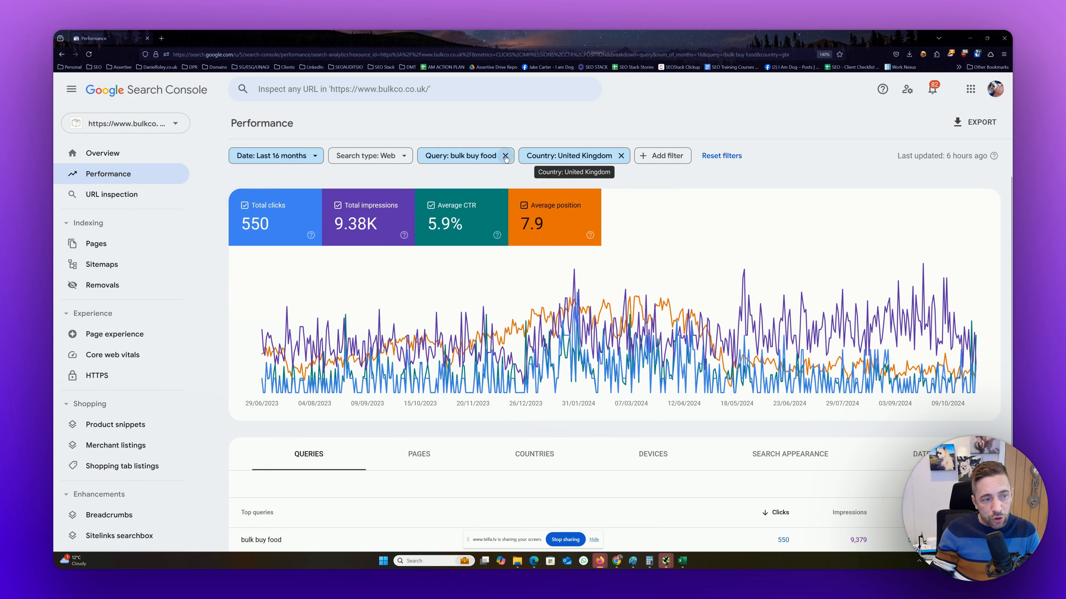
left_click(474, 157)
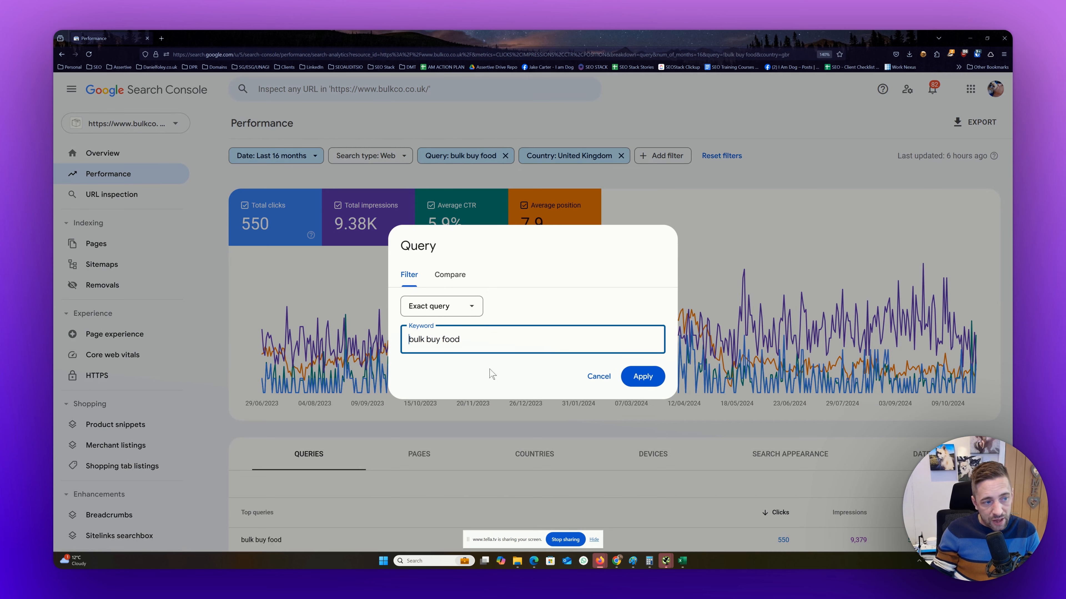
left_click(534, 132)
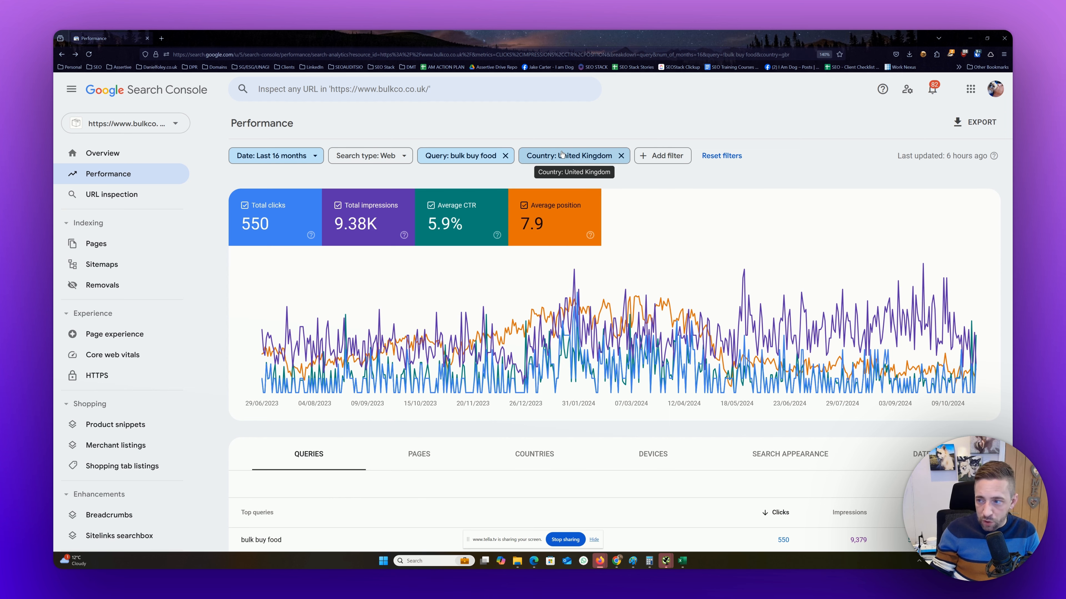
Show the page breakdown for the query in the United Kingdom and examine the clicks, impressions and position of each URL.
scroll(488, 406, "down", 2)
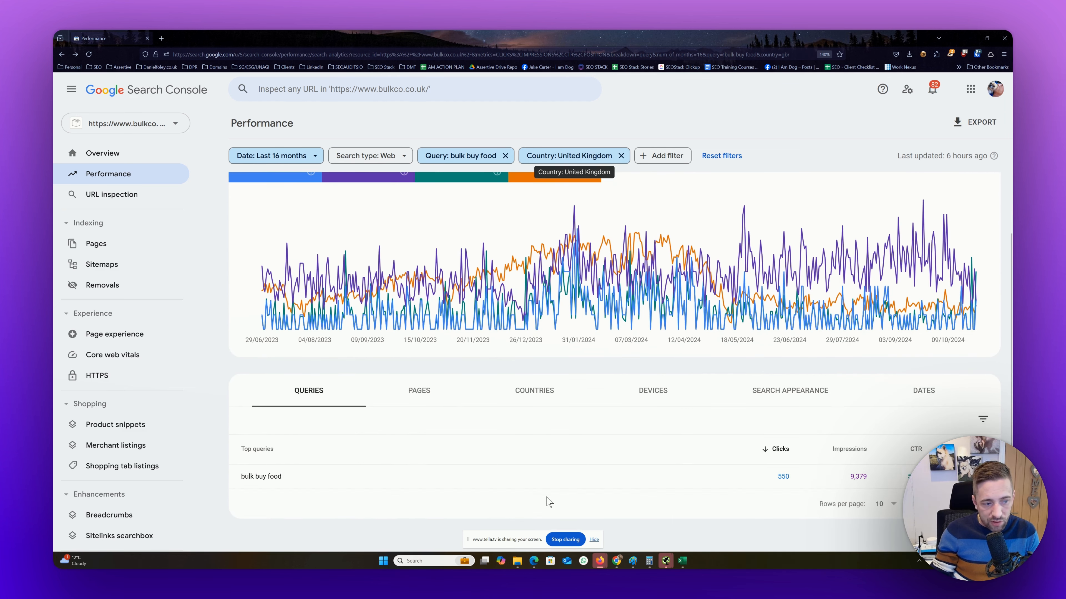
left_click(423, 389)
scroll(495, 499, "down", 5)
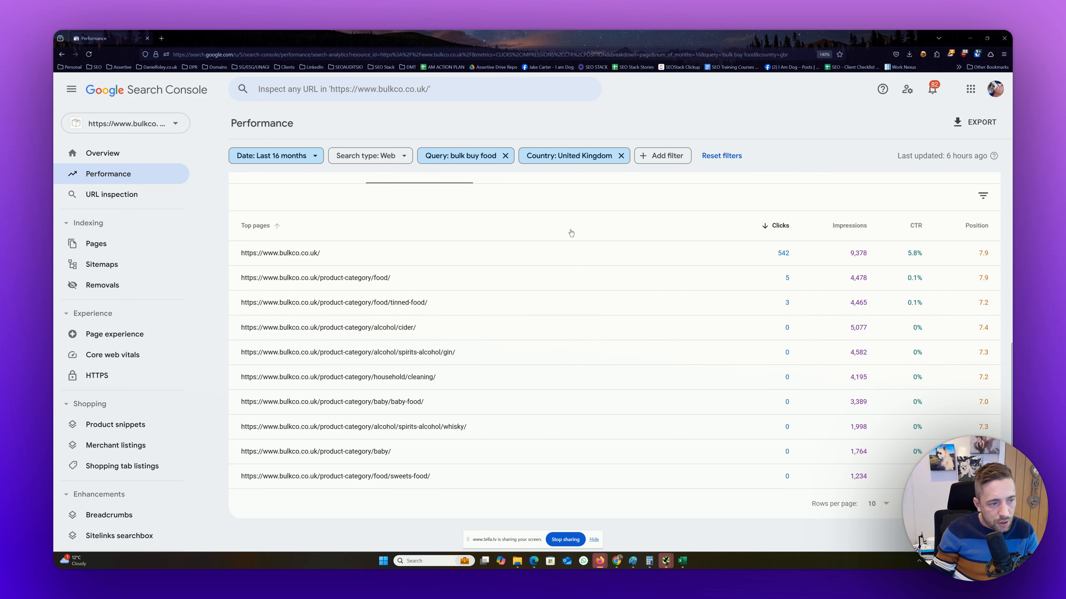
Show the country breakdown, followed by the device breakdown, and compare mobile, desktop and tablet performance for the UK query.
scroll(571, 232, "up", 3)
left_click(546, 350)
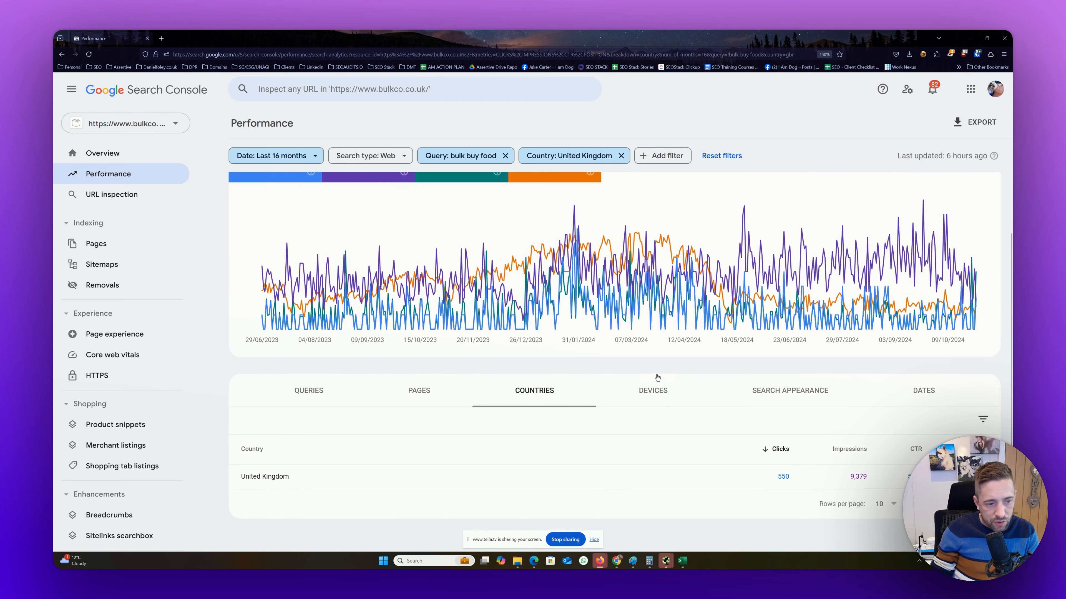
left_click(645, 390)
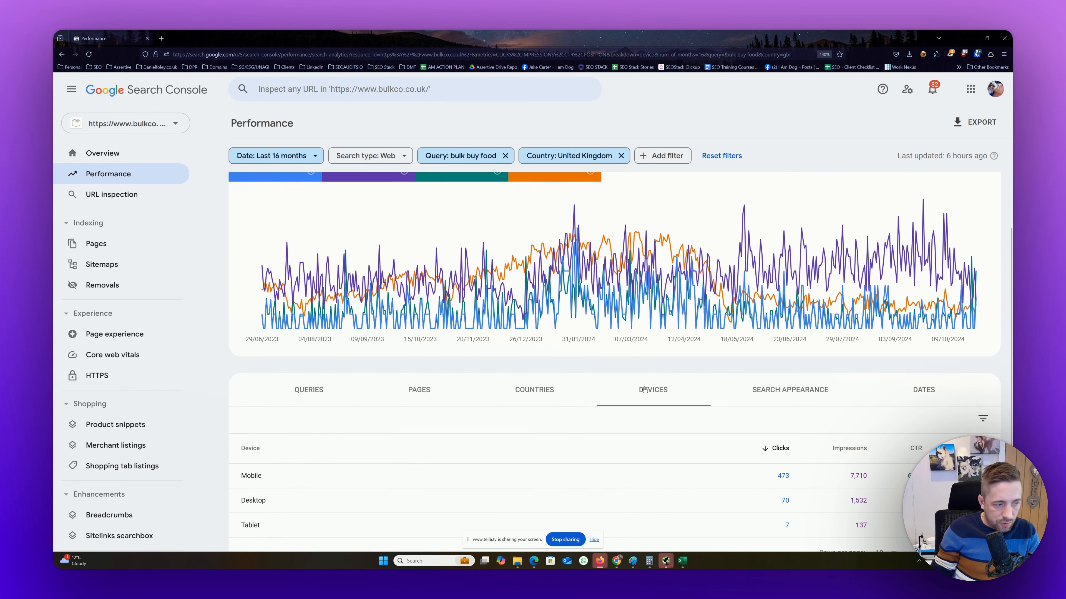
scroll(645, 390, "down", 1)
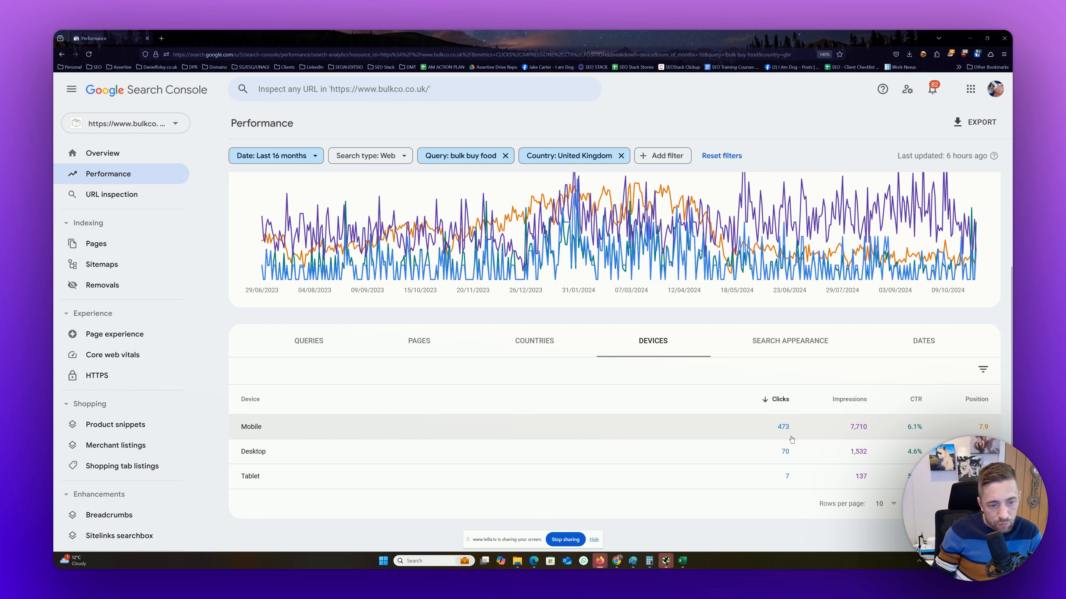
Remove the United Kingdom and "bulk buy food" filters and show the search appearance breakdown for the whole site.
left_click(622, 156)
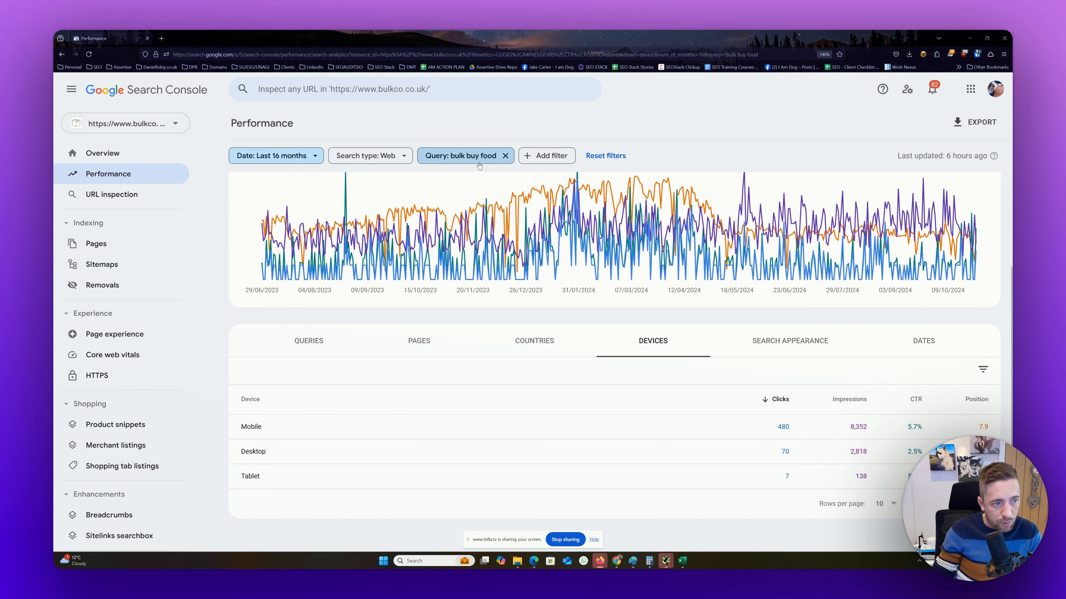
left_click(505, 154)
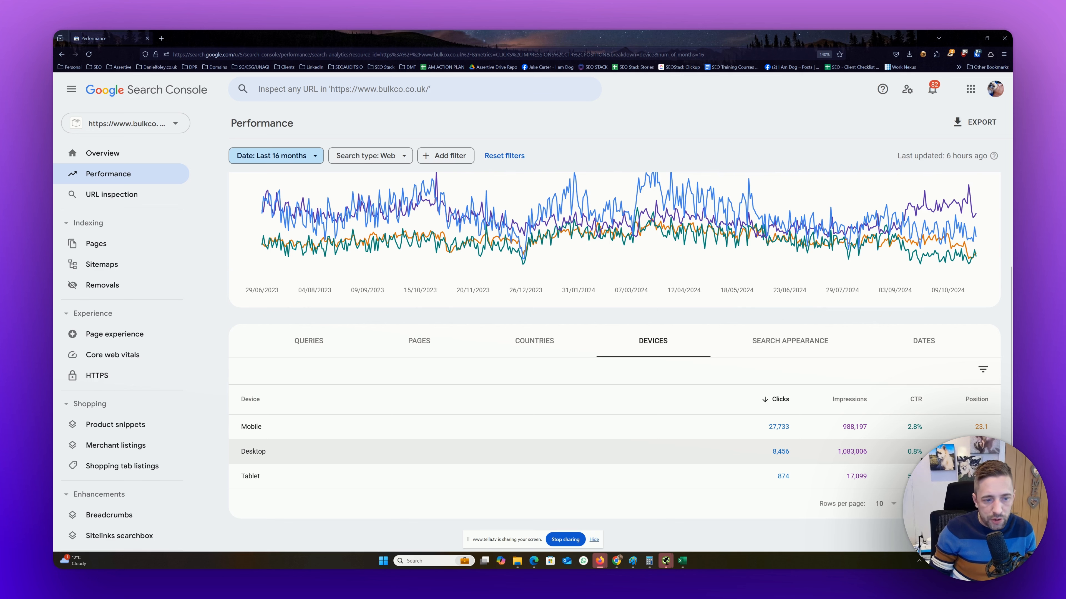
left_click(773, 341)
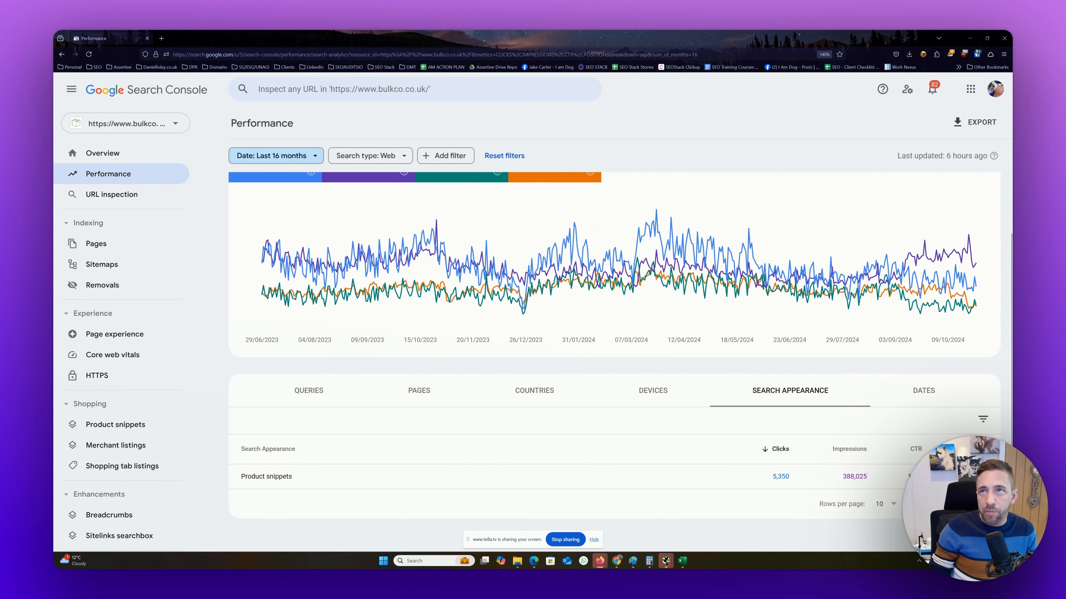
Switch to the Chrome window with the Google results for "bulk buy food" and examine its sponsored and organic listings.
left_click(617, 561)
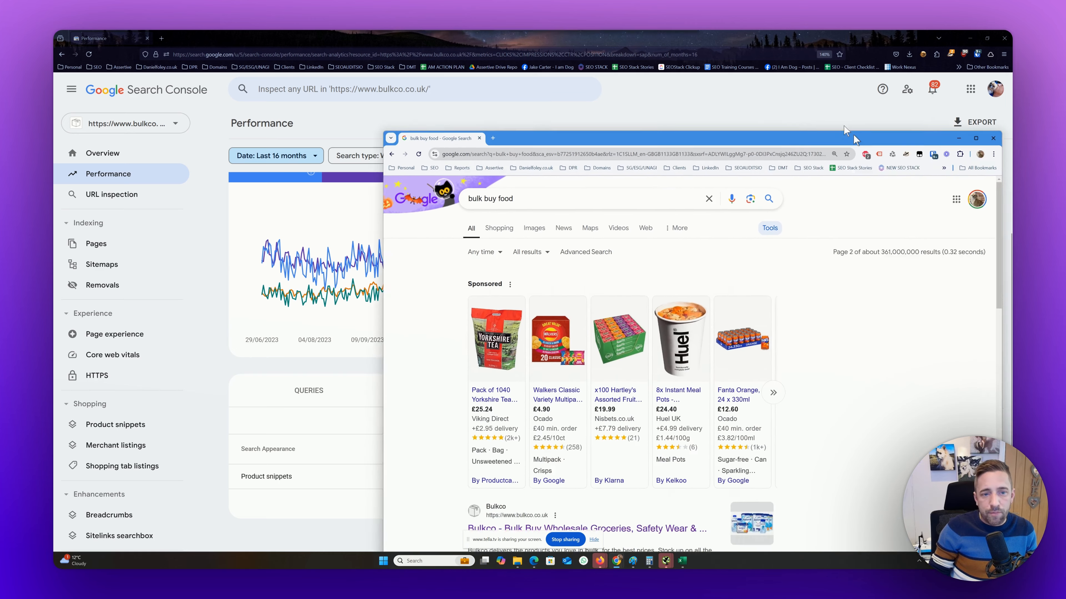
scroll(642, 407, "up", 5)
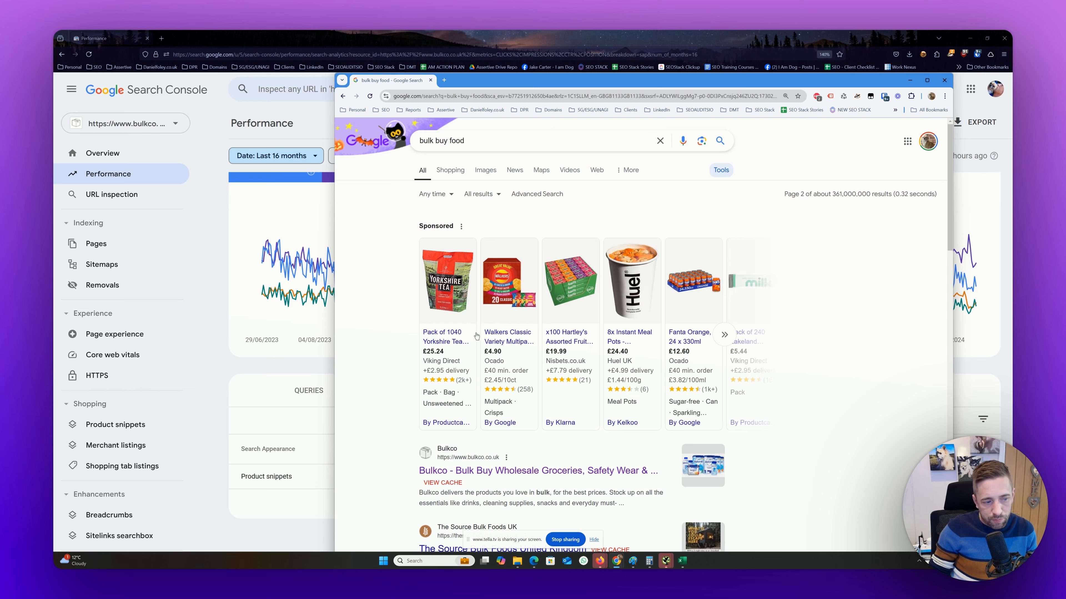
scroll(706, 314, "down", 15)
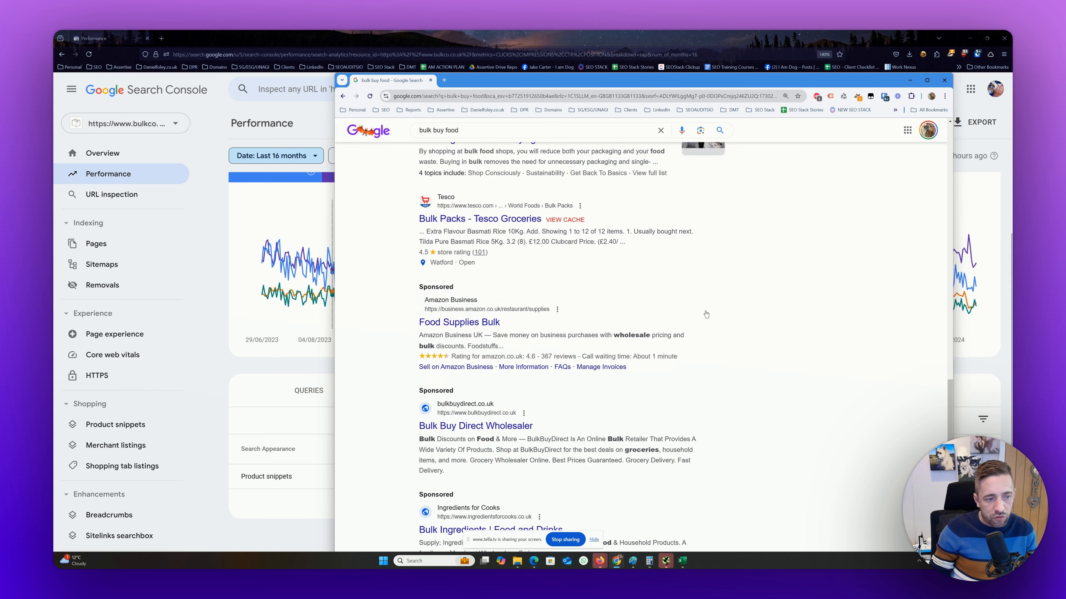
scroll(706, 314, "up", 10)
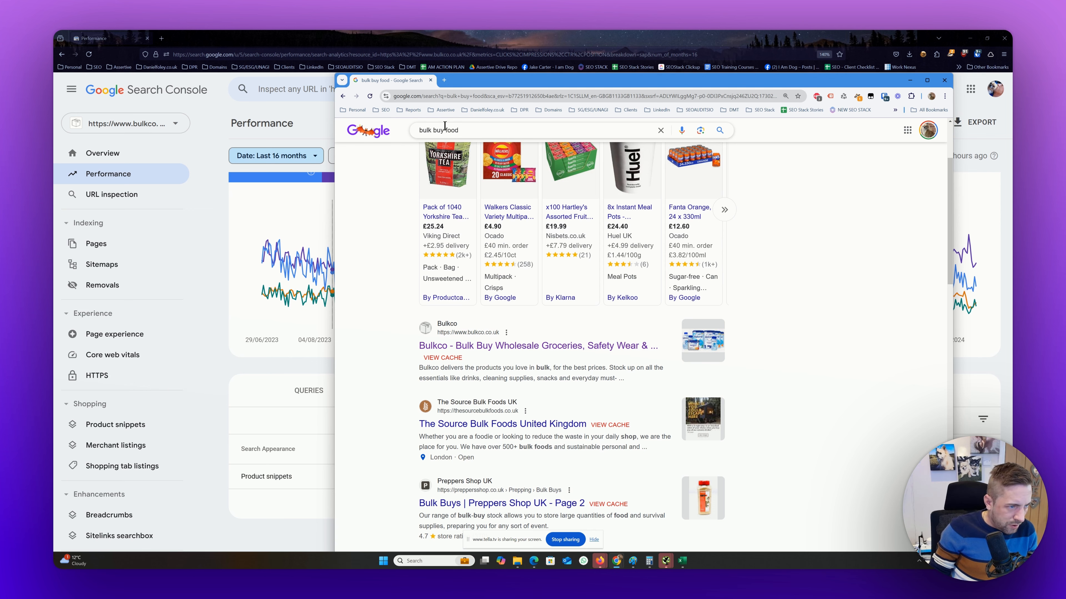
Search Google for "cheap food" and look through the types of listings on the results page.
left_click_drag(446, 131, 356, 126)
type("cheap")
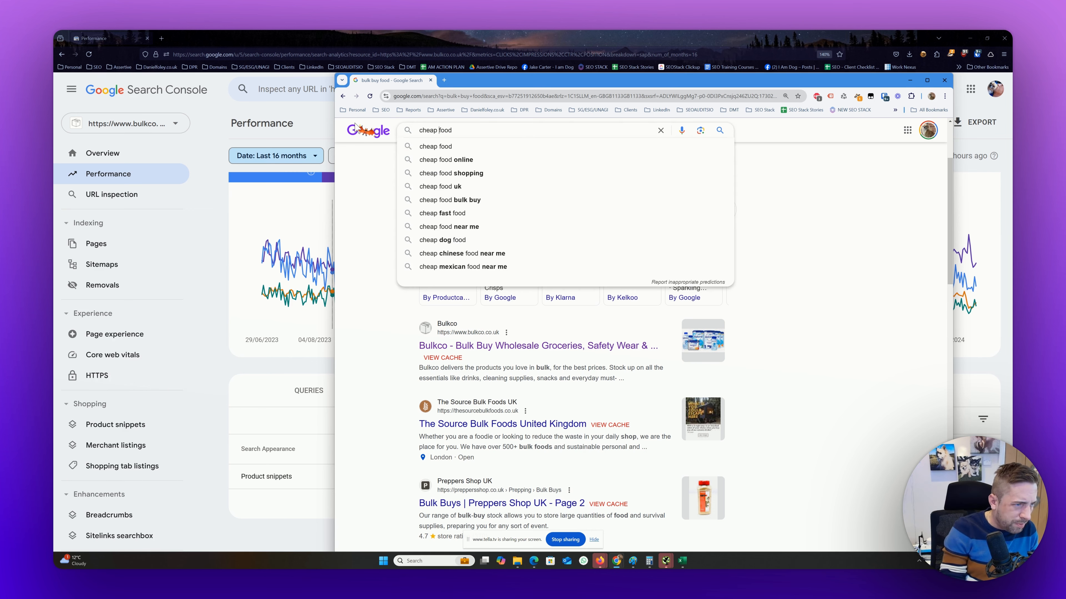
key("Return")
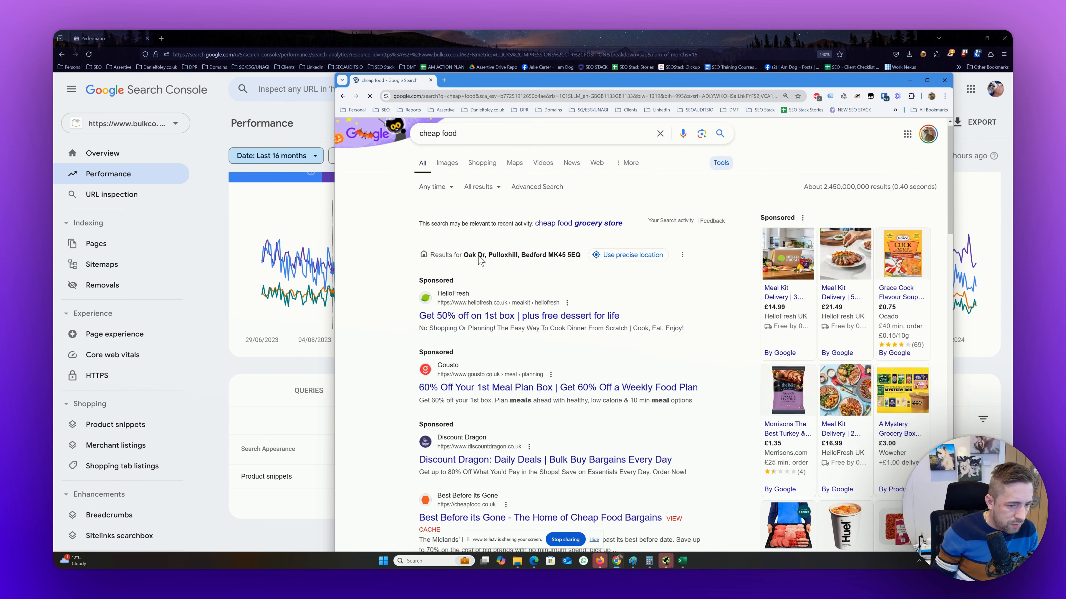
scroll(518, 281, "down", 3)
scroll(521, 287, "up", 2)
scroll(525, 281, "down", 9)
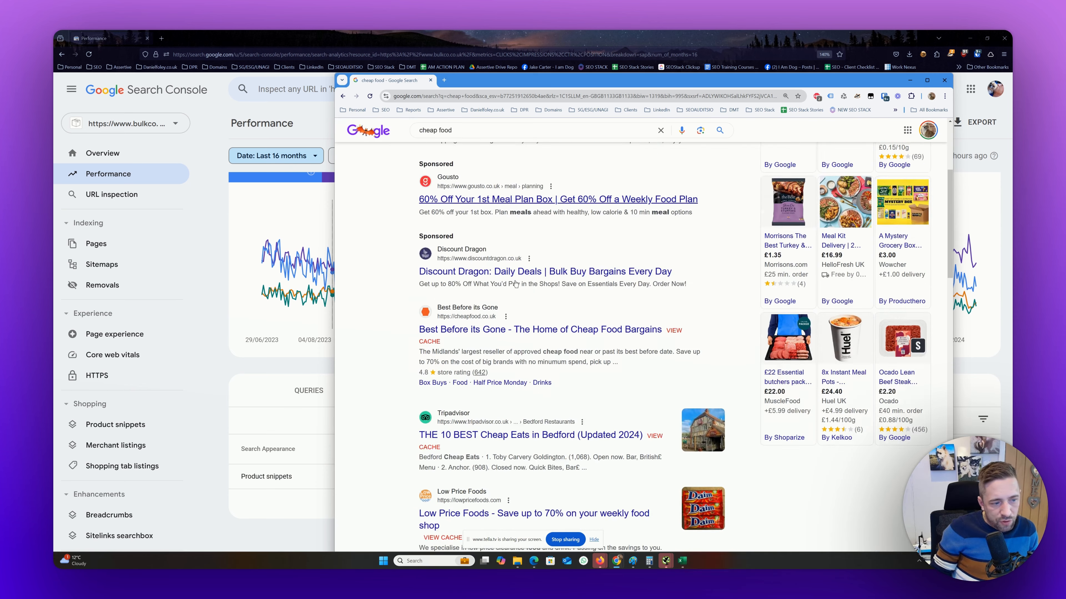
scroll(527, 275, "down", 10)
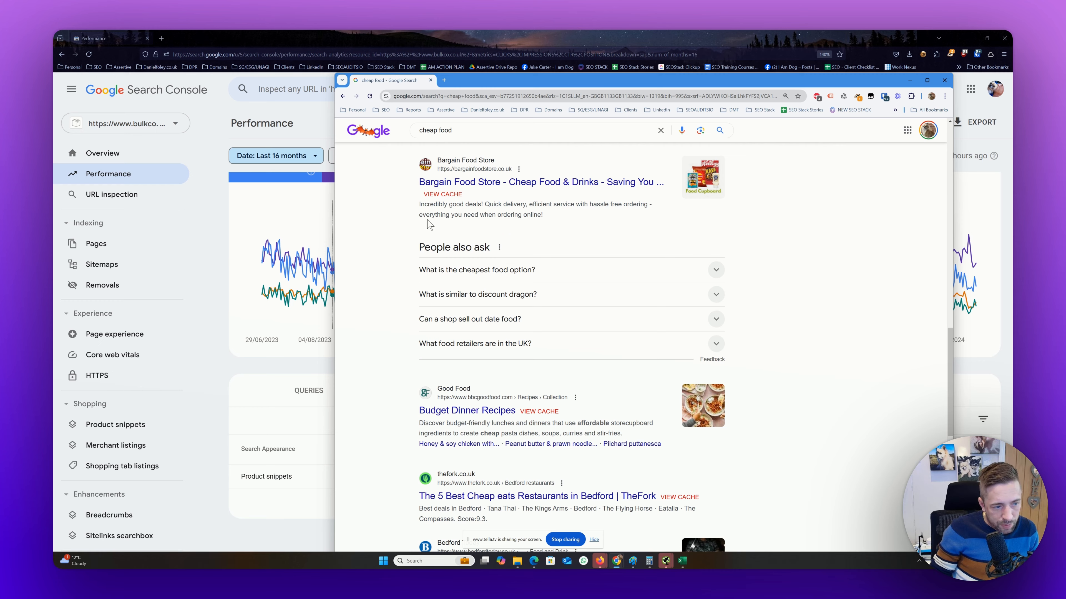
scroll(555, 328, "down", 12)
scroll(554, 328, "up", 20)
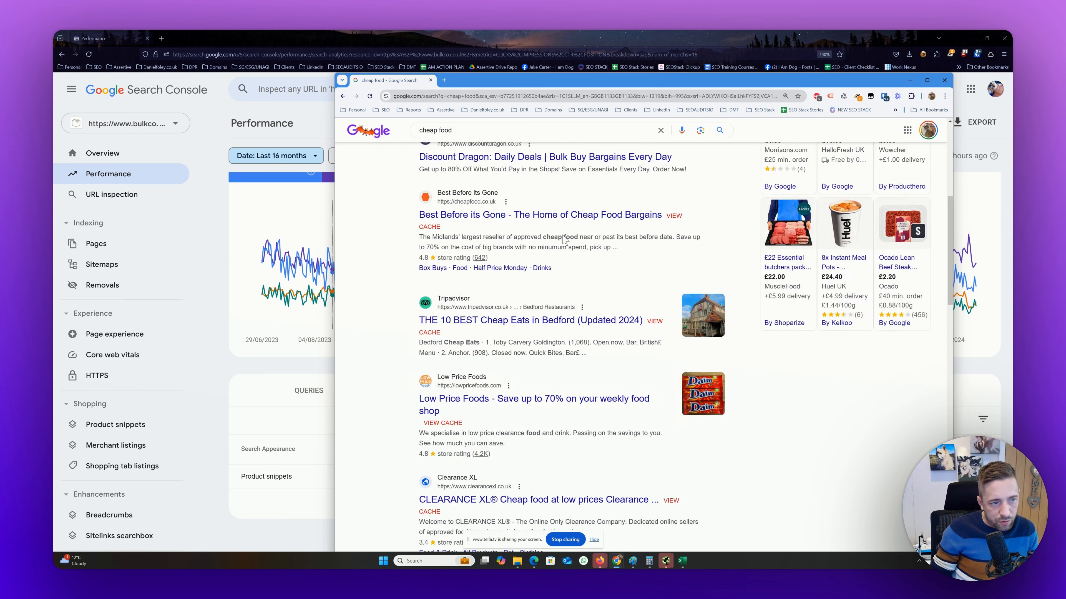
Search Google for "world's fastest car" and examine the AI Overview and the featured snippet.
left_click(479, 146)
key("ctrl+a")
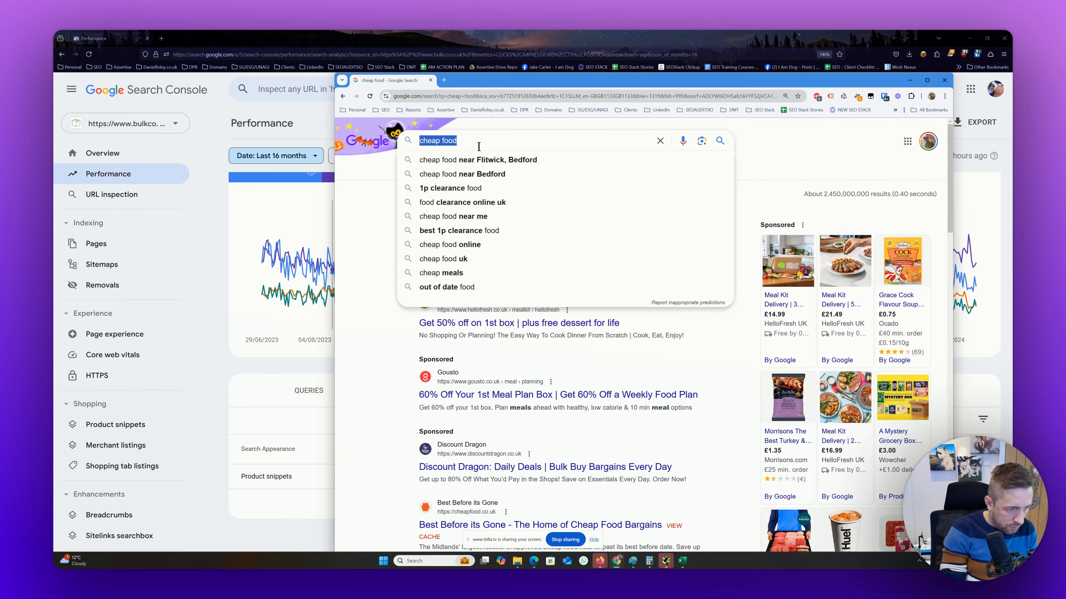
type("worlds fastes")
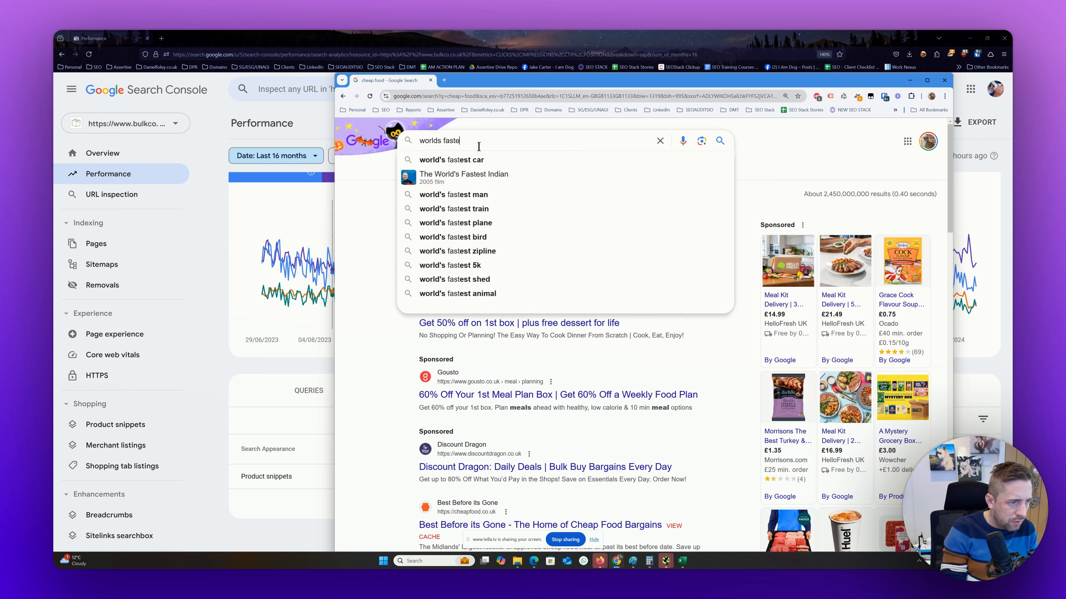
left_click(479, 160)
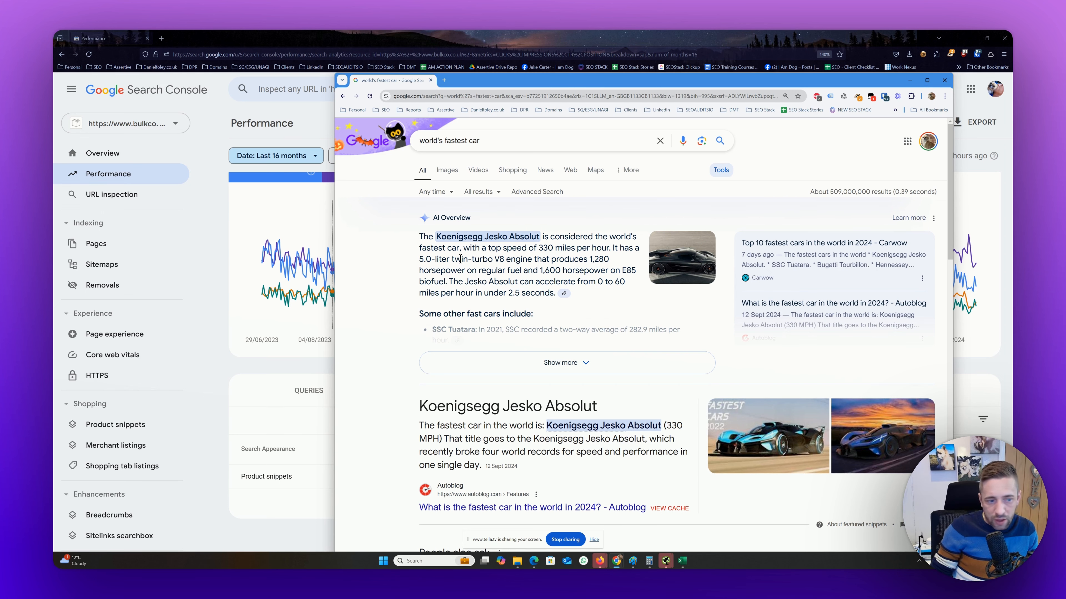
scroll(627, 349, "down", 3)
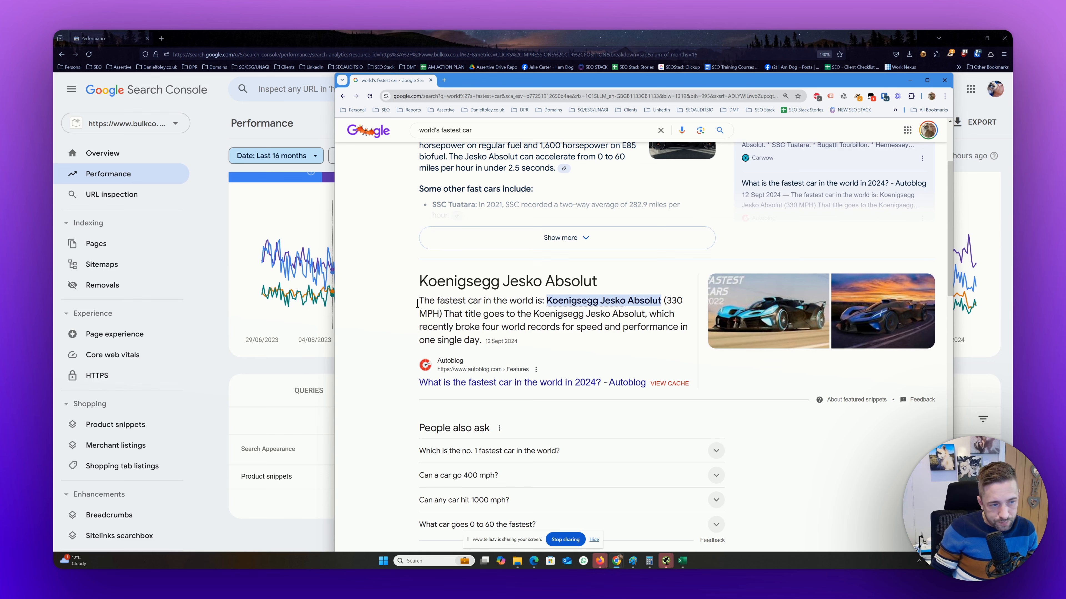
Move the Google results window off the visible screen and review the search appearance report in Search Console.
left_click_drag(507, 86, 1011, 124)
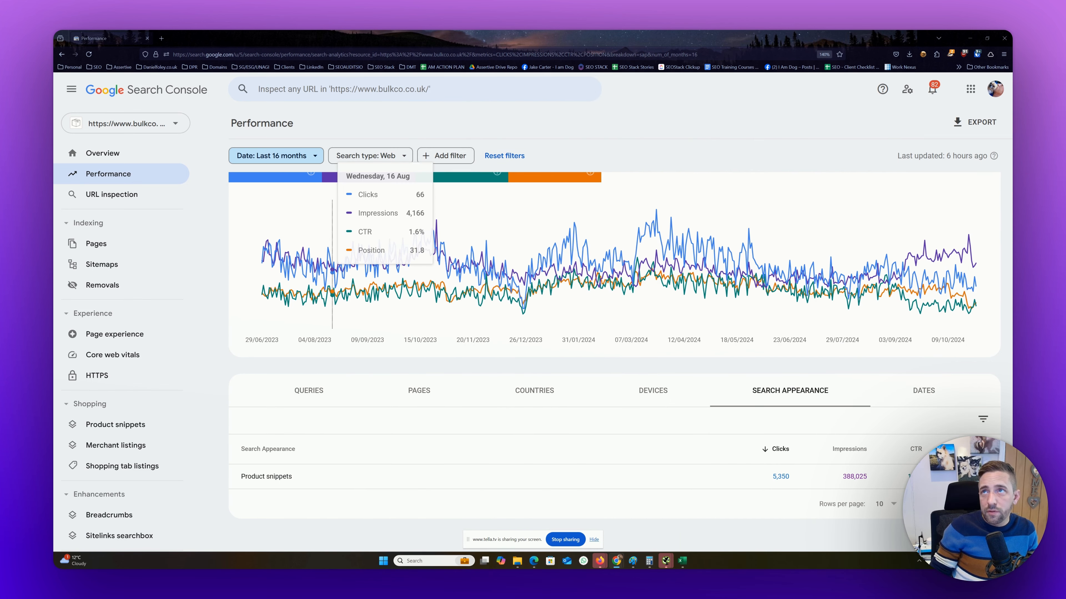
scroll(424, 267, "up", 2)
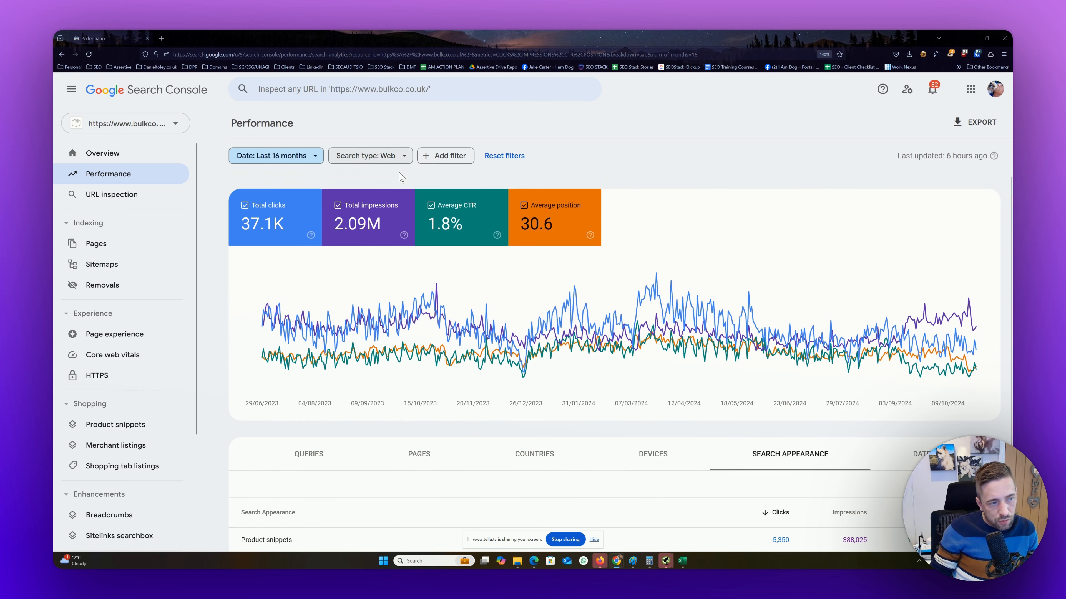
scroll(405, 186, "down", 2)
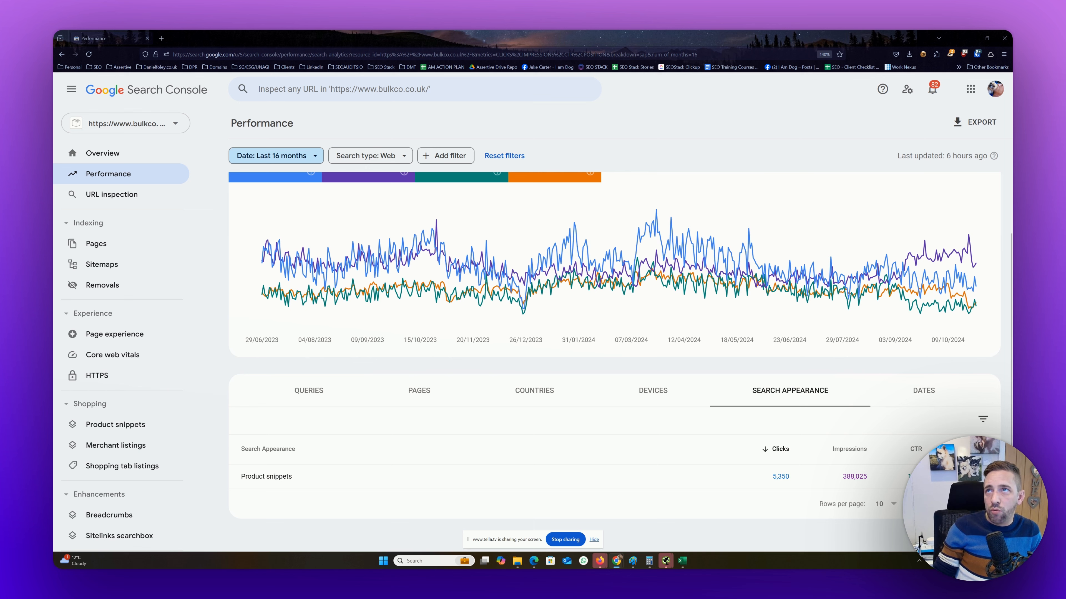
Bring the "world's fastest car" results back into view, compare the featured snippet with the organic listings, and move the window away again.
left_click_drag(1012, 101, 614, 163)
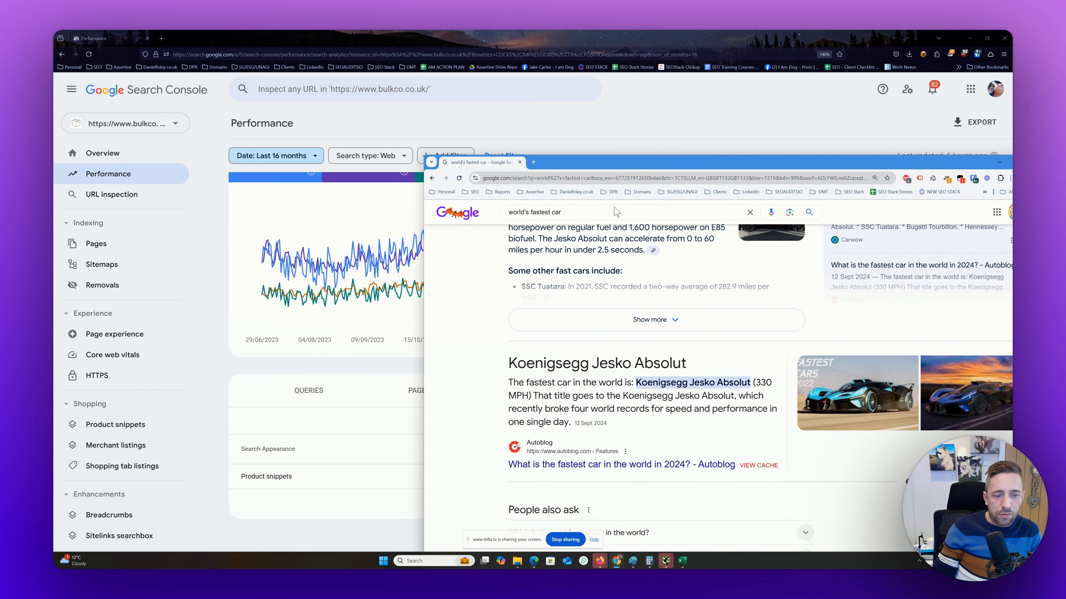
scroll(660, 367, "down", 10)
scroll(609, 293, "down", 1)
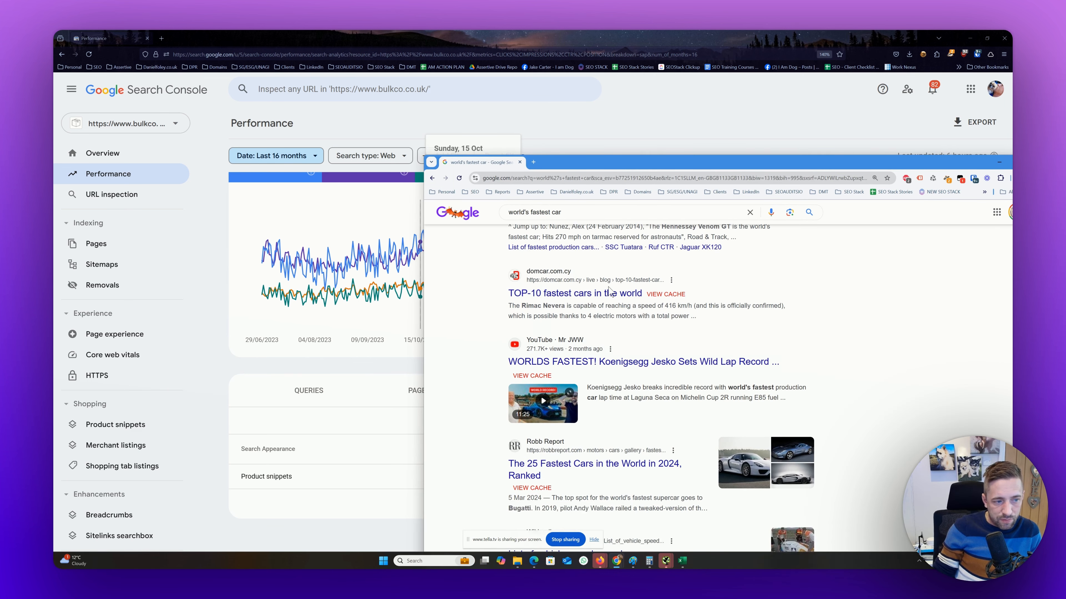
scroll(617, 309, "up", 1)
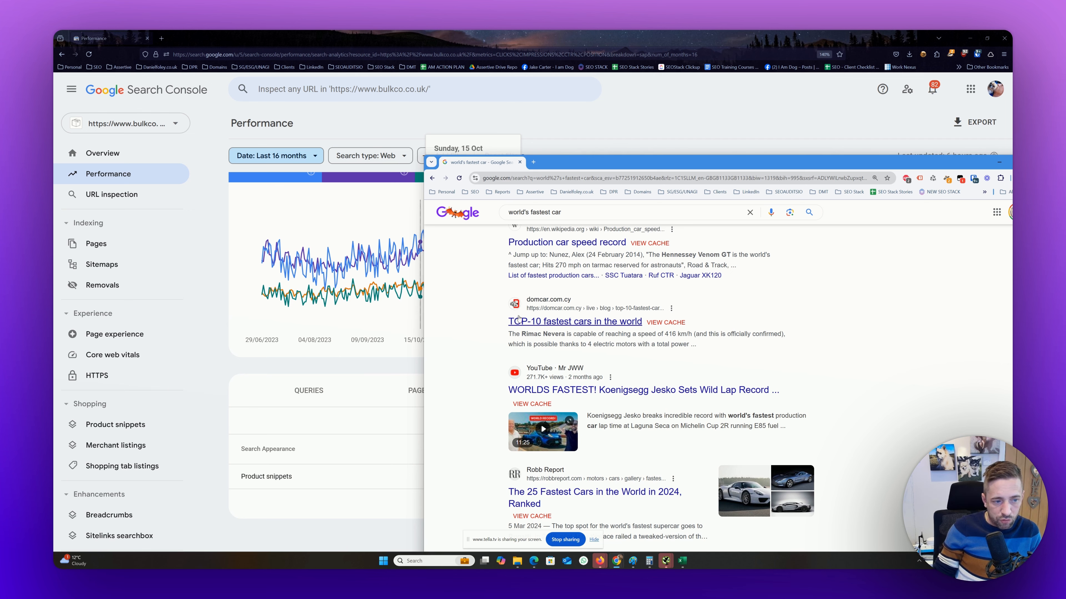
scroll(692, 336, "up", 10)
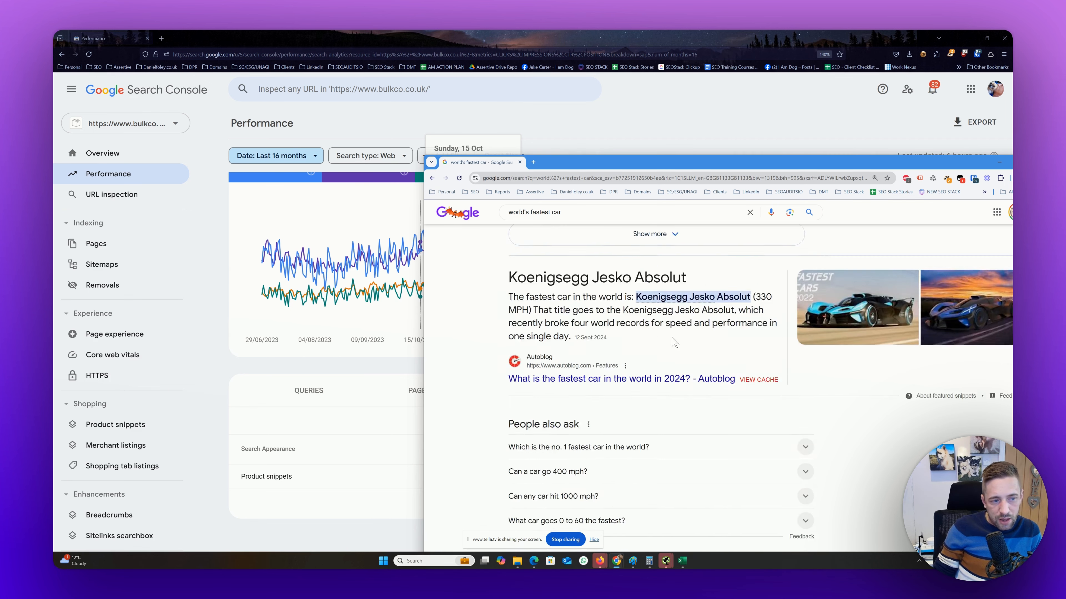
scroll(588, 342, "down", 6)
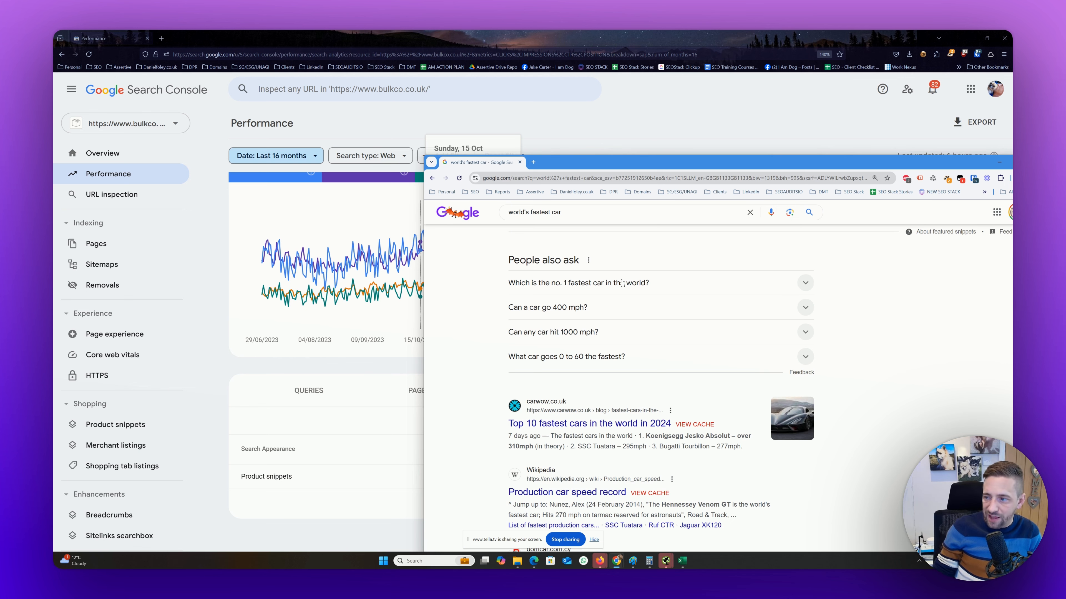
scroll(623, 283, "up", 6)
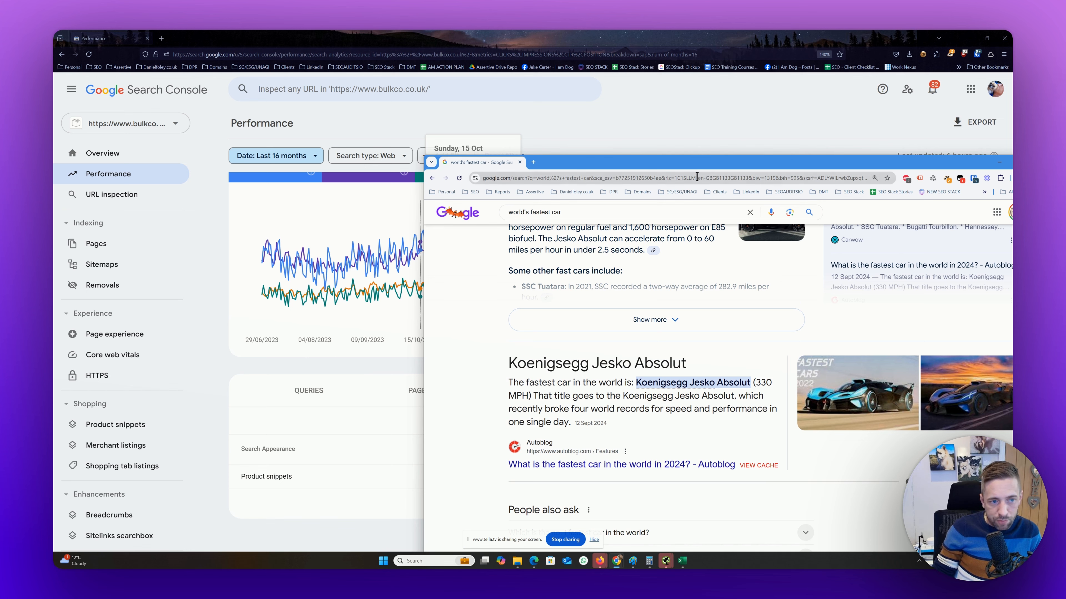
left_click_drag(705, 165, 1011, 121)
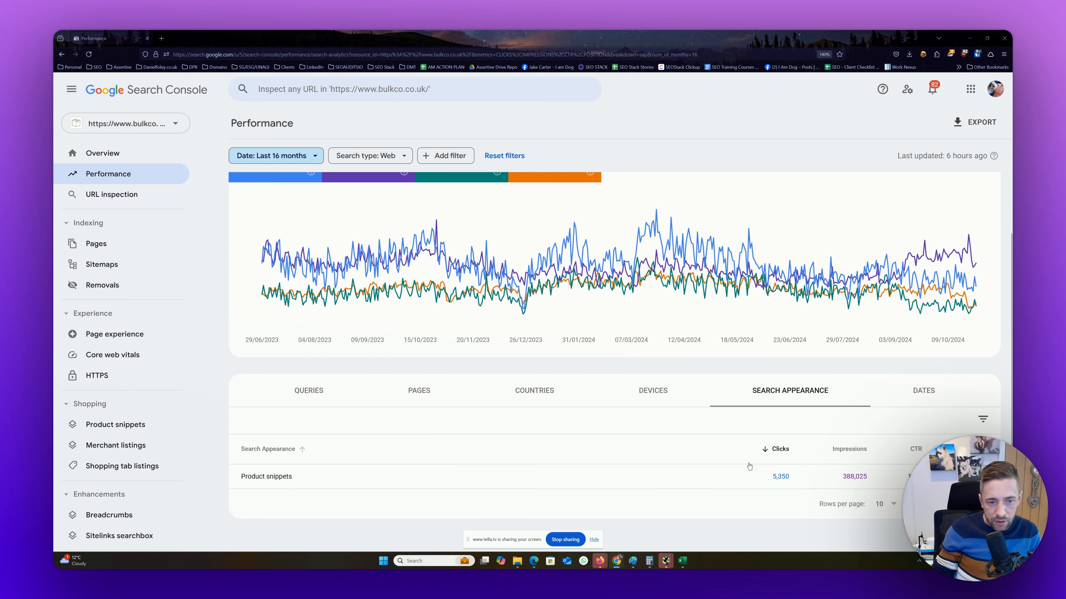
Open the performance breakdown by date and review the daily clicks, impressions, CTR and position.
left_click(927, 389)
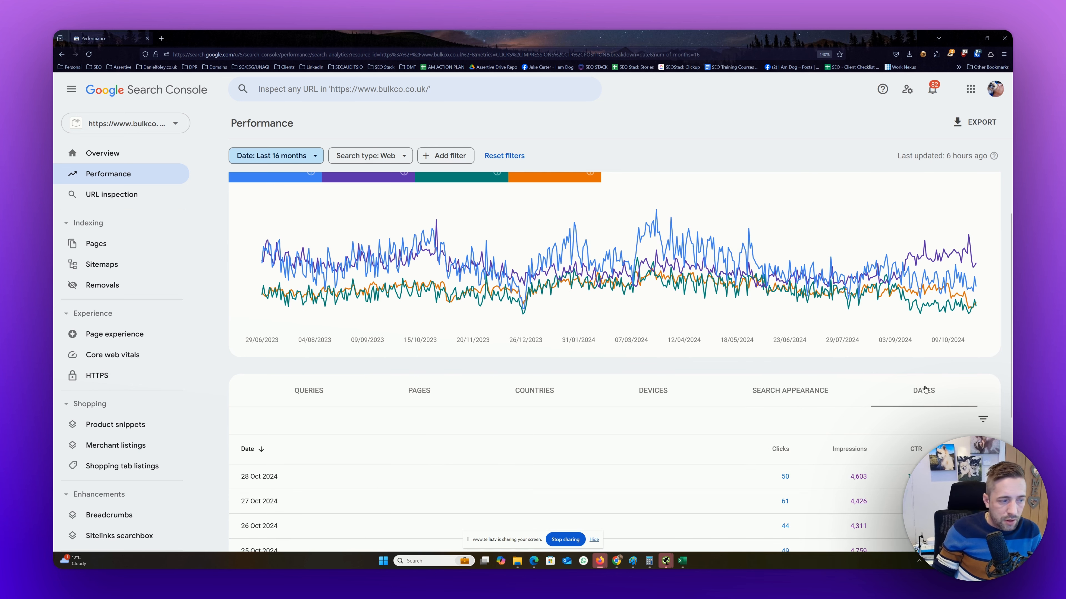
scroll(925, 390, "down", 4)
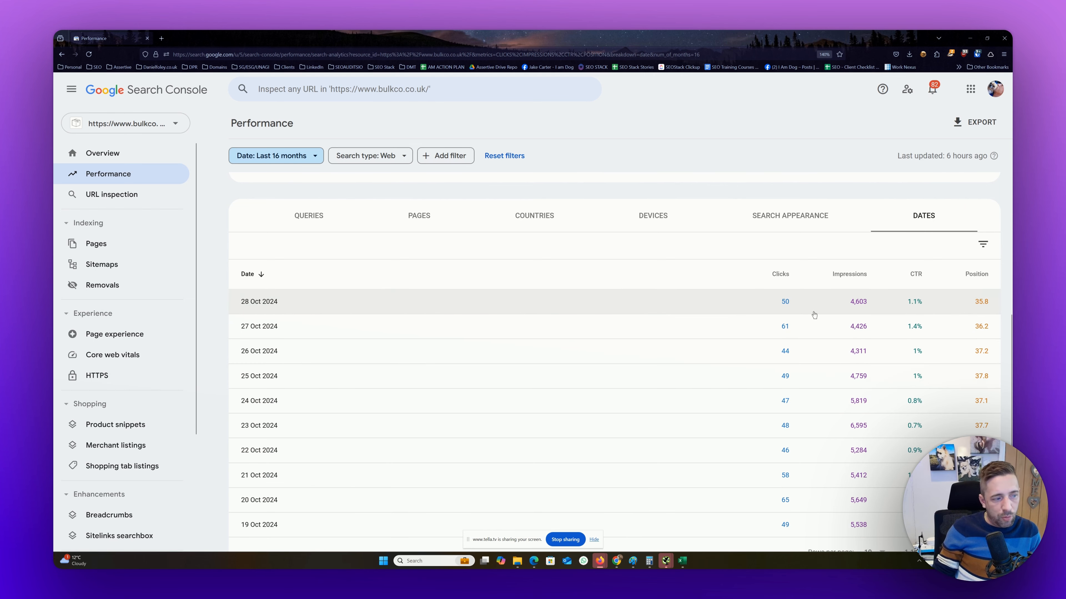
scroll(281, 302, "down", 1)
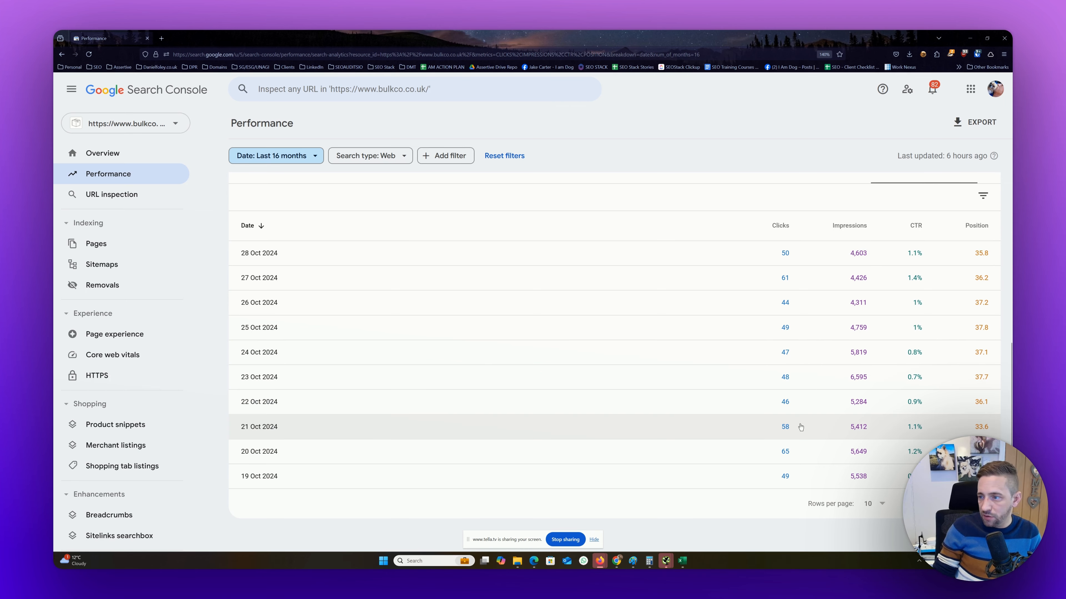
scroll(796, 427, "up", 4)
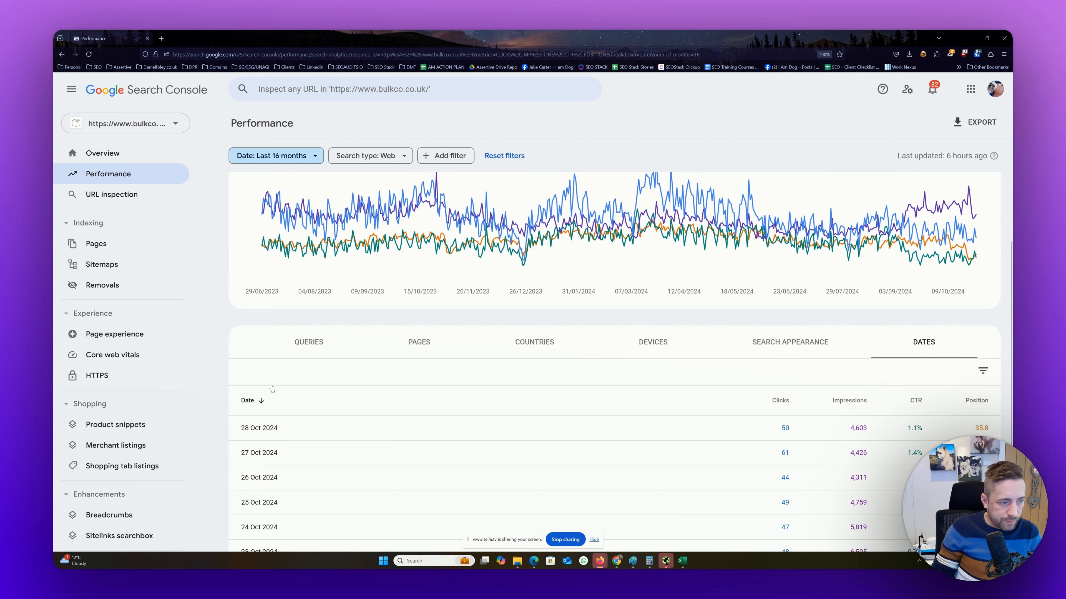
Return to the queries breakdown and filter its table to top queries containing "bulk".
left_click(306, 351)
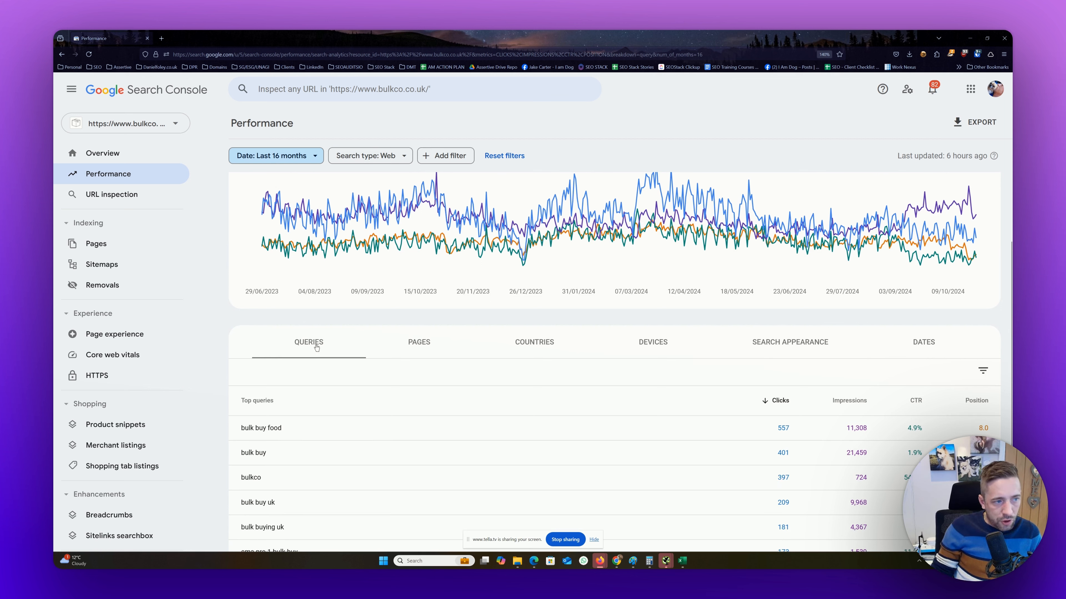
scroll(303, 380, "down", 4)
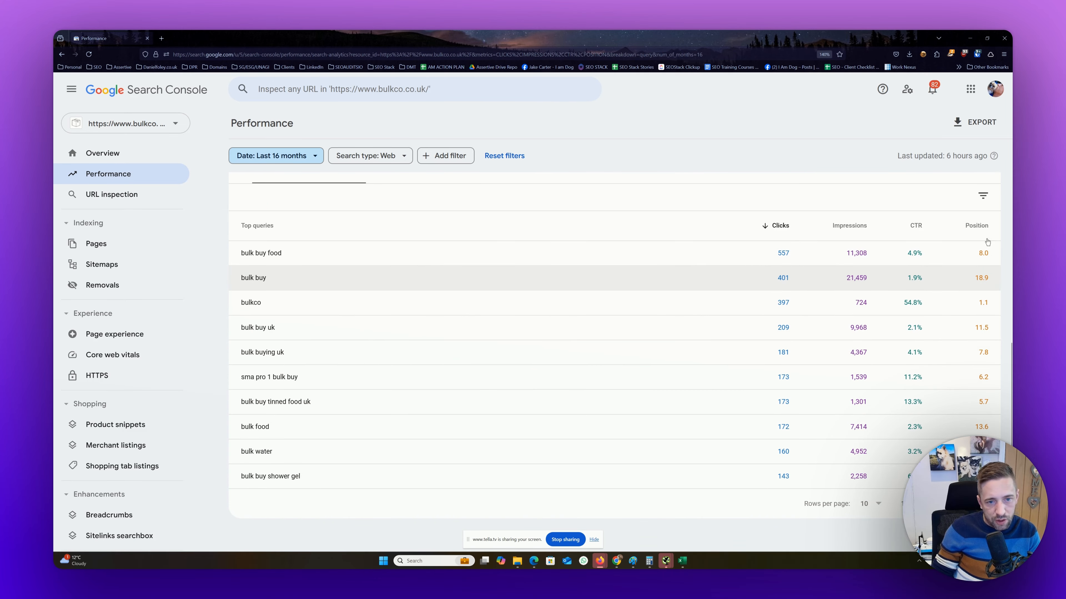
left_click(986, 197)
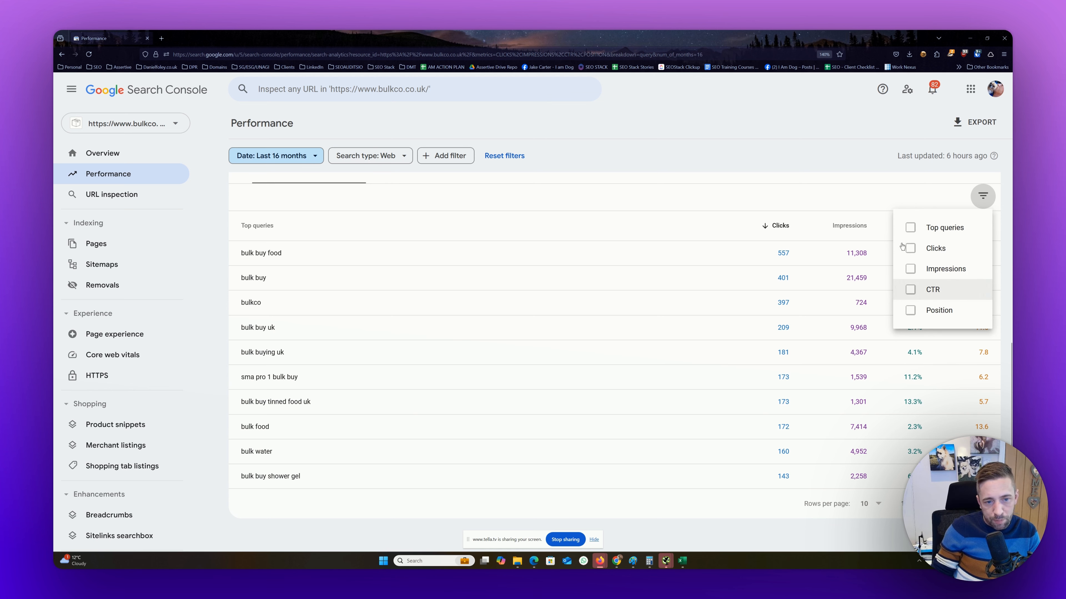
left_click(910, 228)
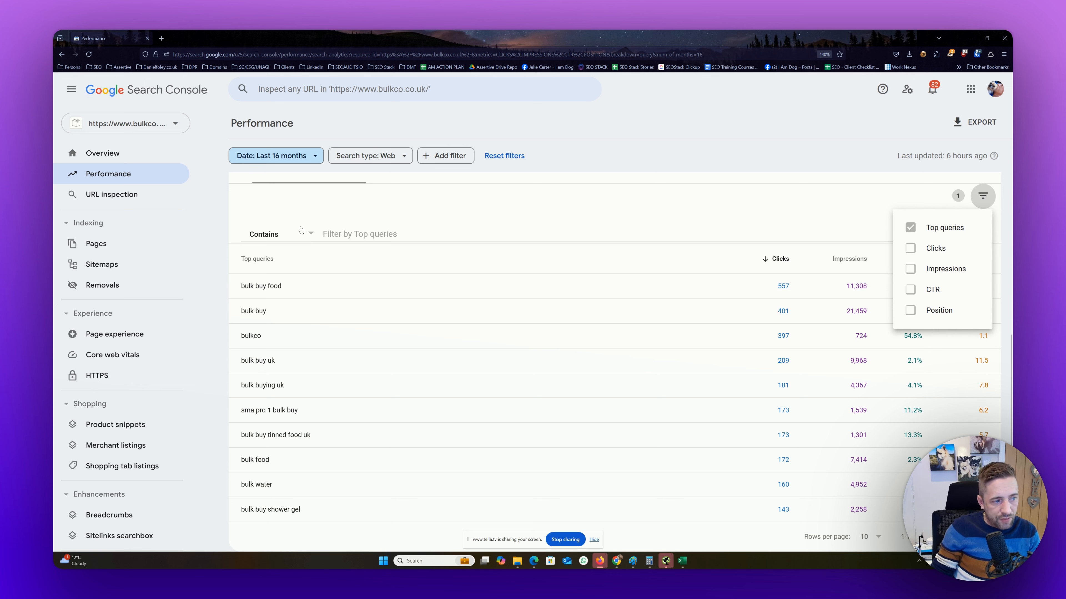
left_click(371, 238)
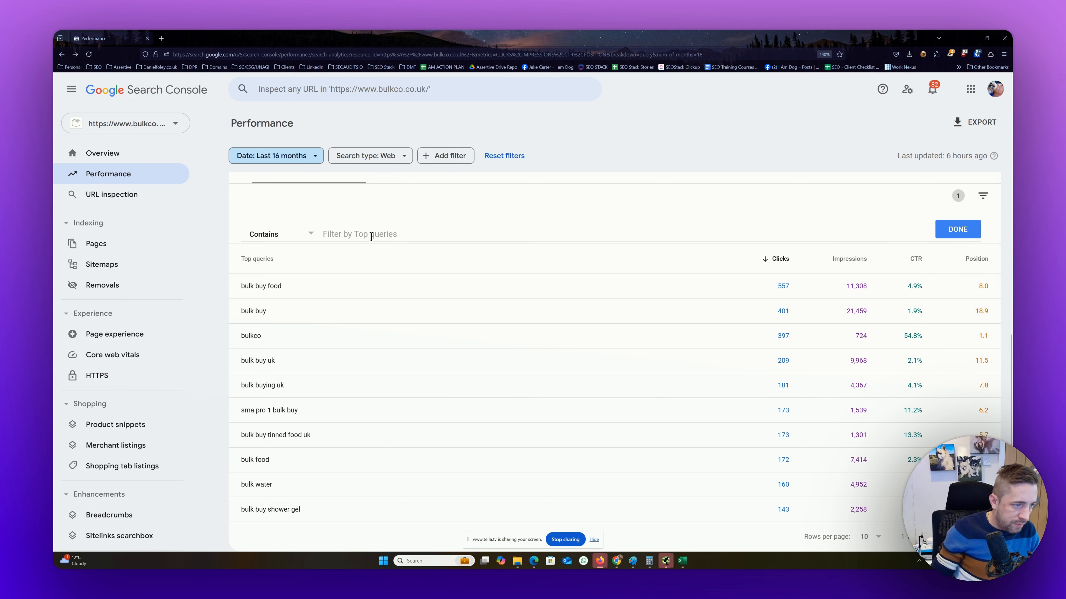
left_click(371, 237)
type("bulk")
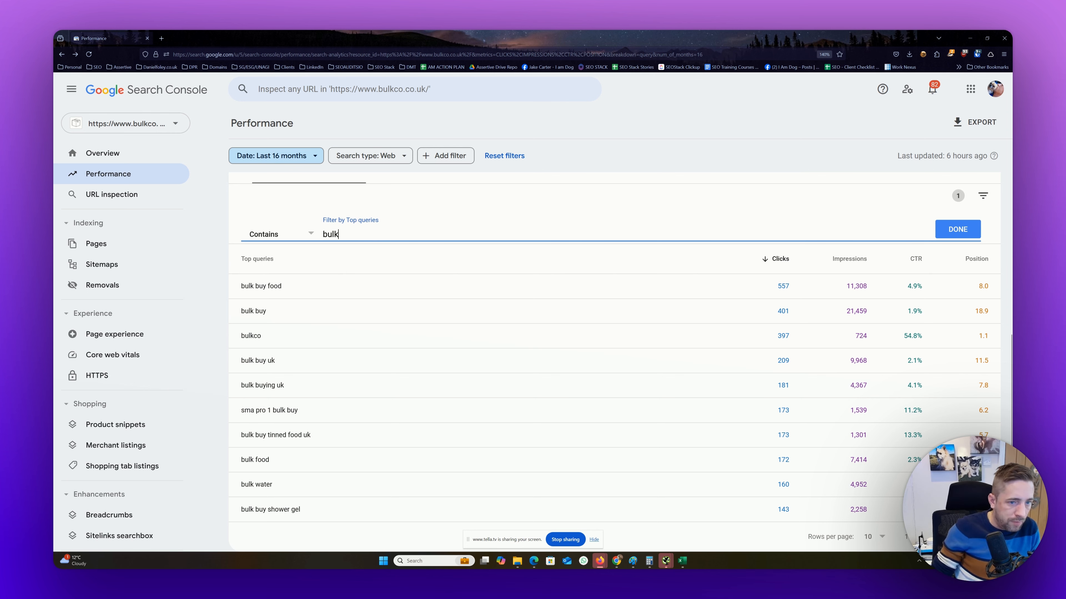
left_click(955, 230)
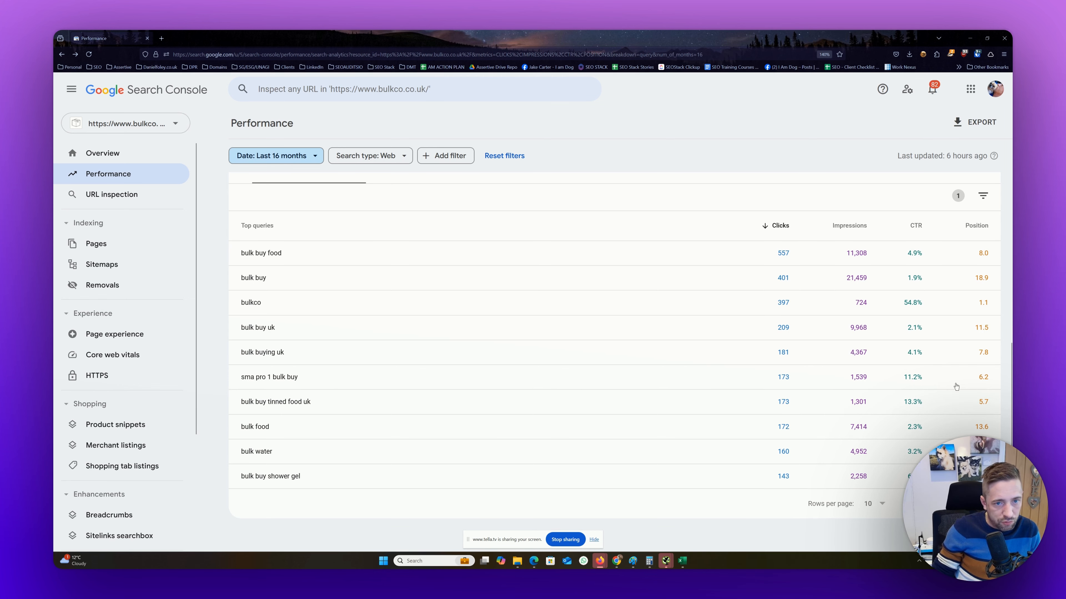
Add a position filter to the queries table for positions smaller than 10.
left_click(983, 196)
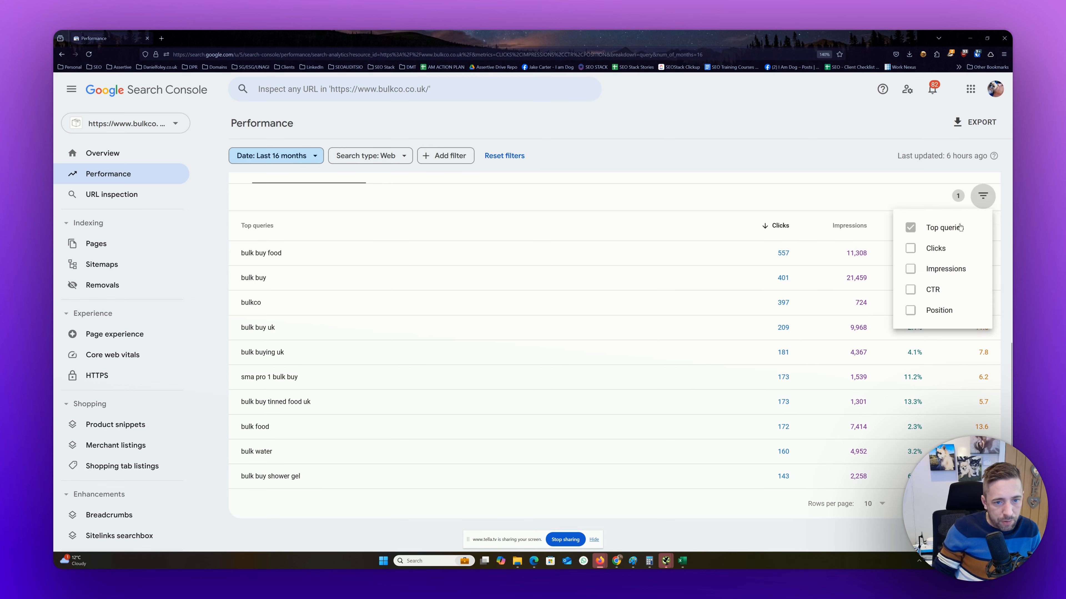
left_click(911, 310)
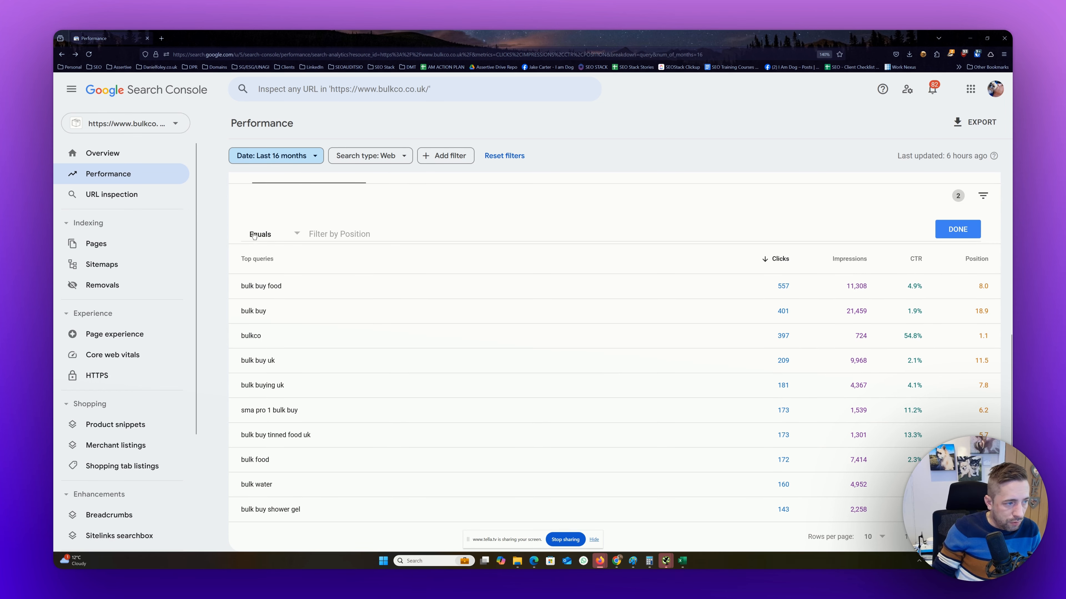
left_click(266, 237)
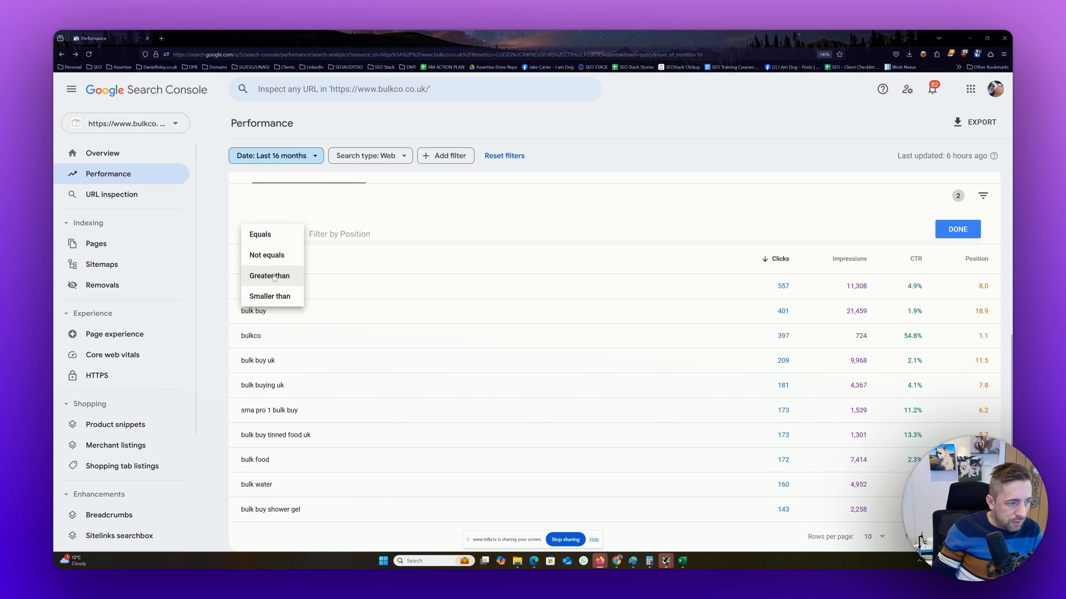
left_click(278, 294)
left_click(362, 233)
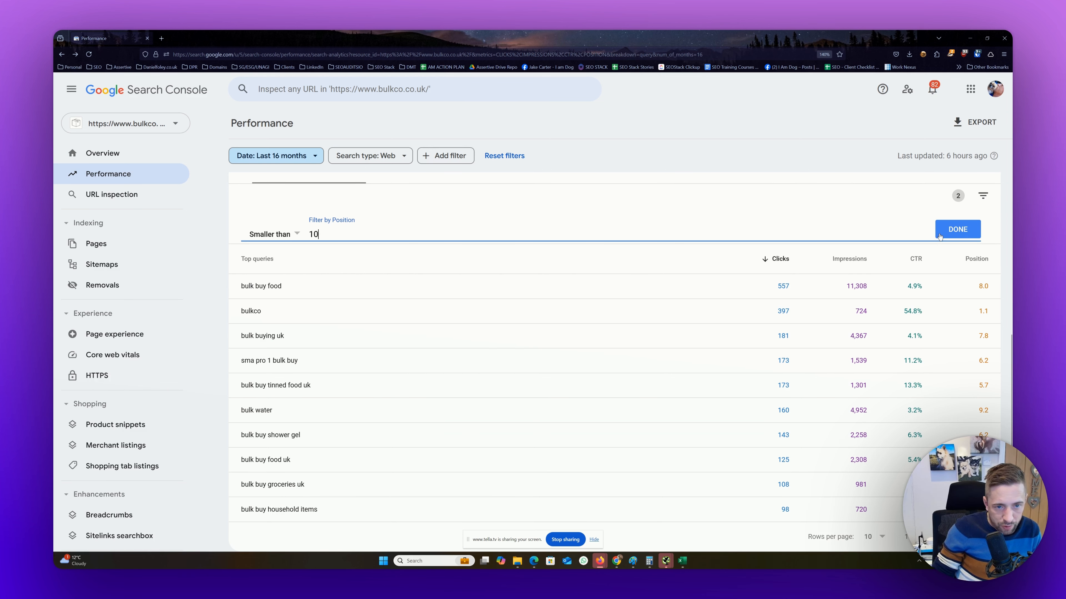
left_click(955, 227)
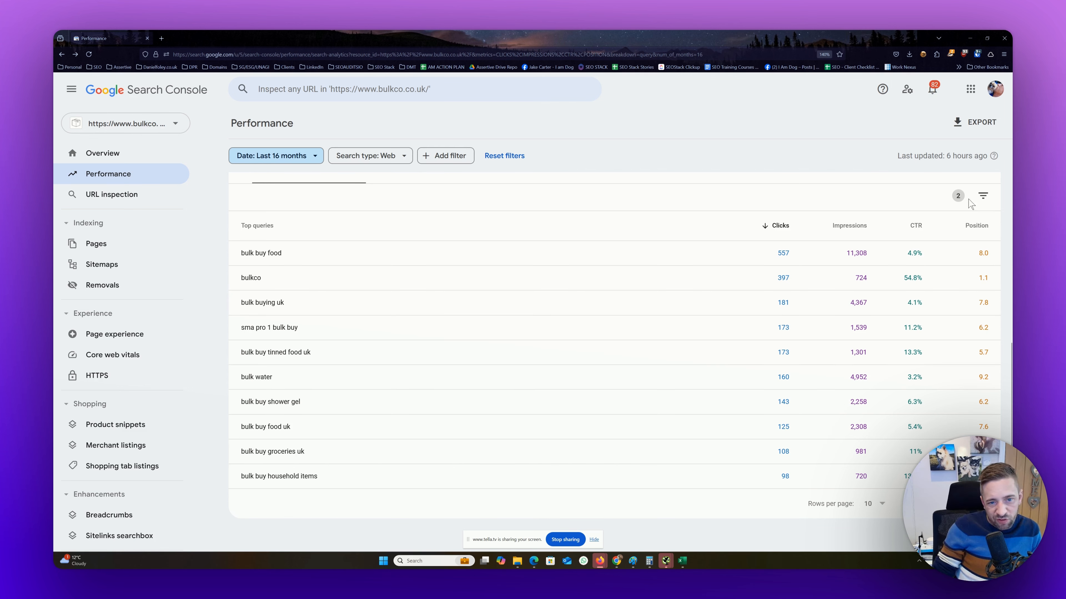
Add a clicks filter to the queries table and look at its comparison options, leaving it on Equals without a value.
left_click(981, 197)
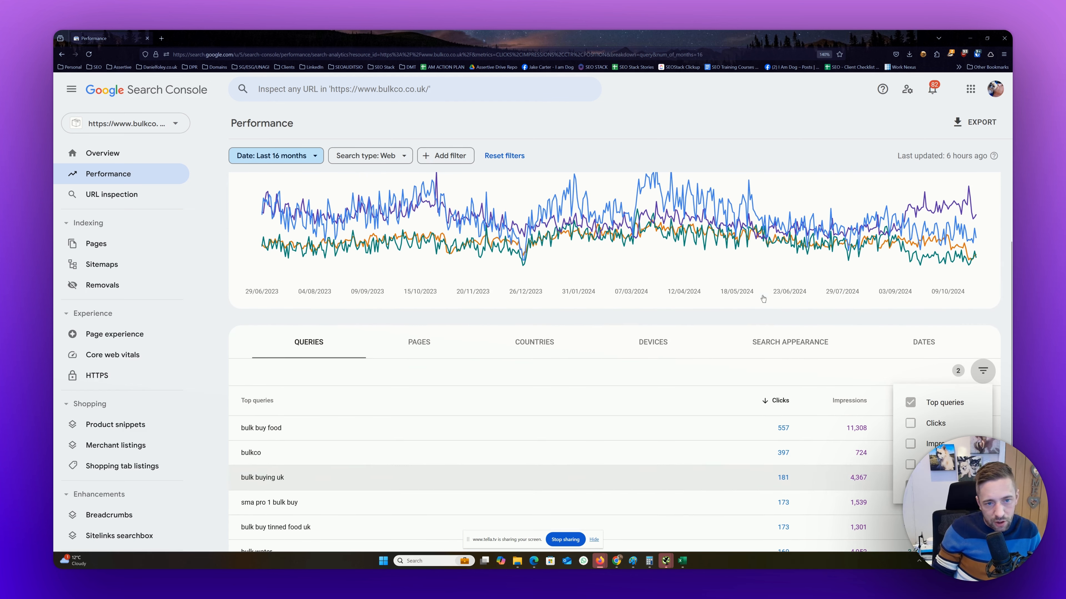
scroll(760, 298, "up", 4)
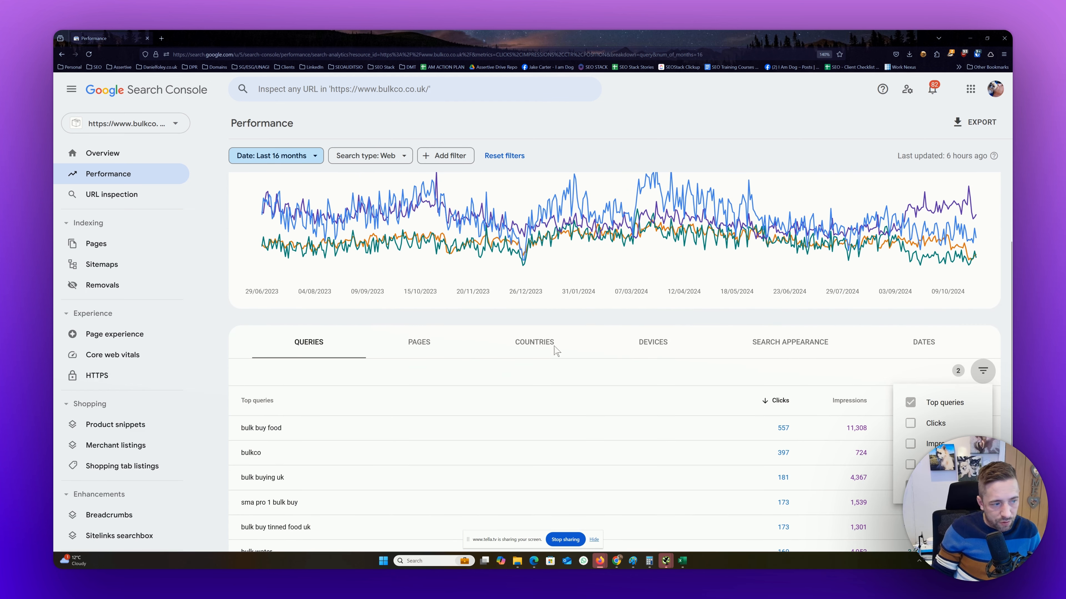
left_click(912, 424)
left_click(265, 414)
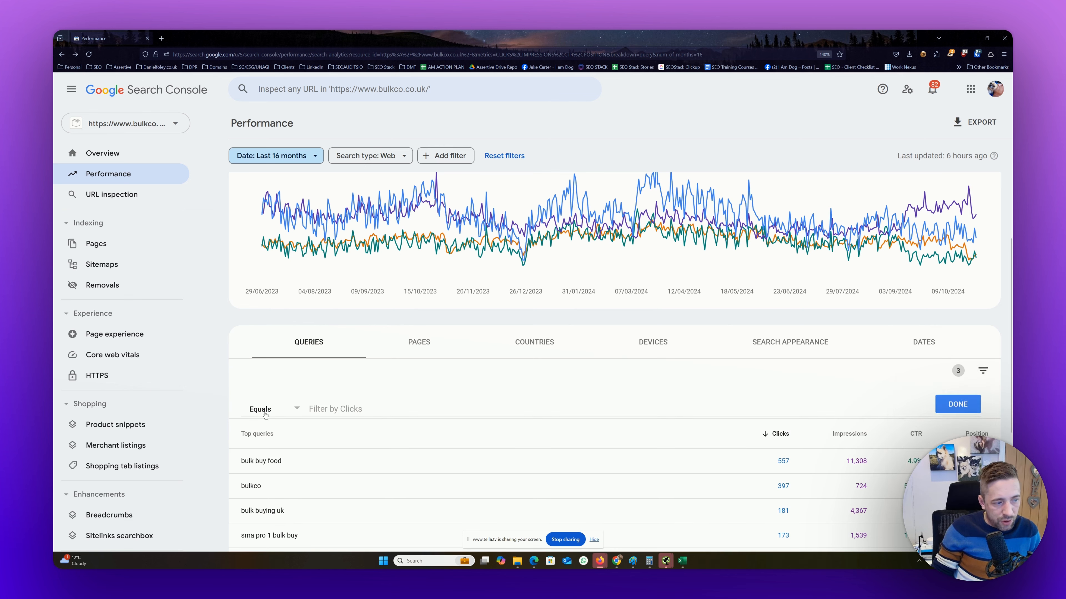
left_click(275, 410)
left_click(272, 410)
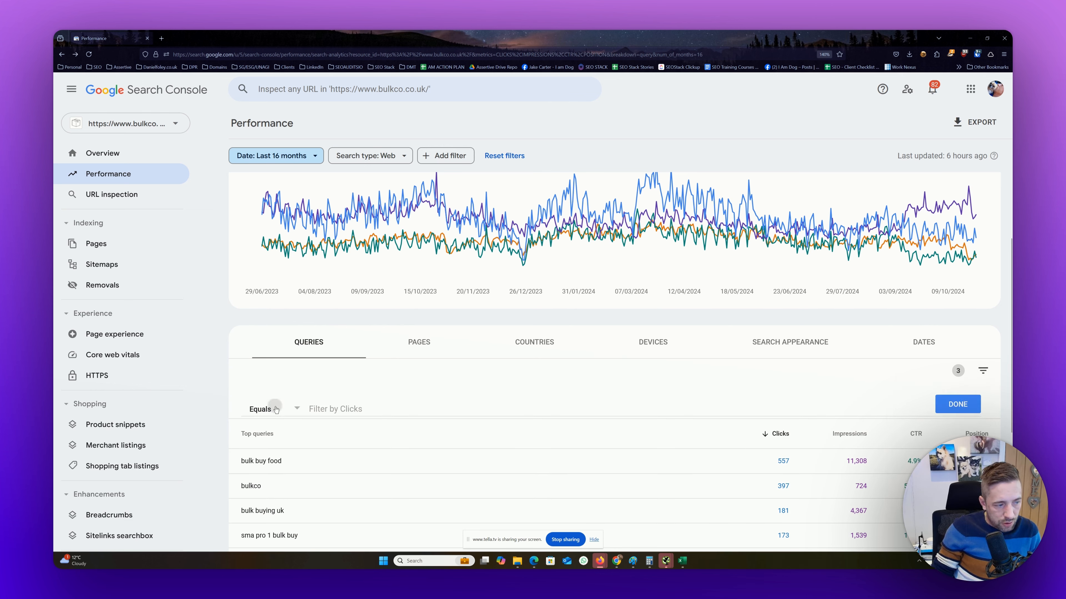
left_click(272, 409)
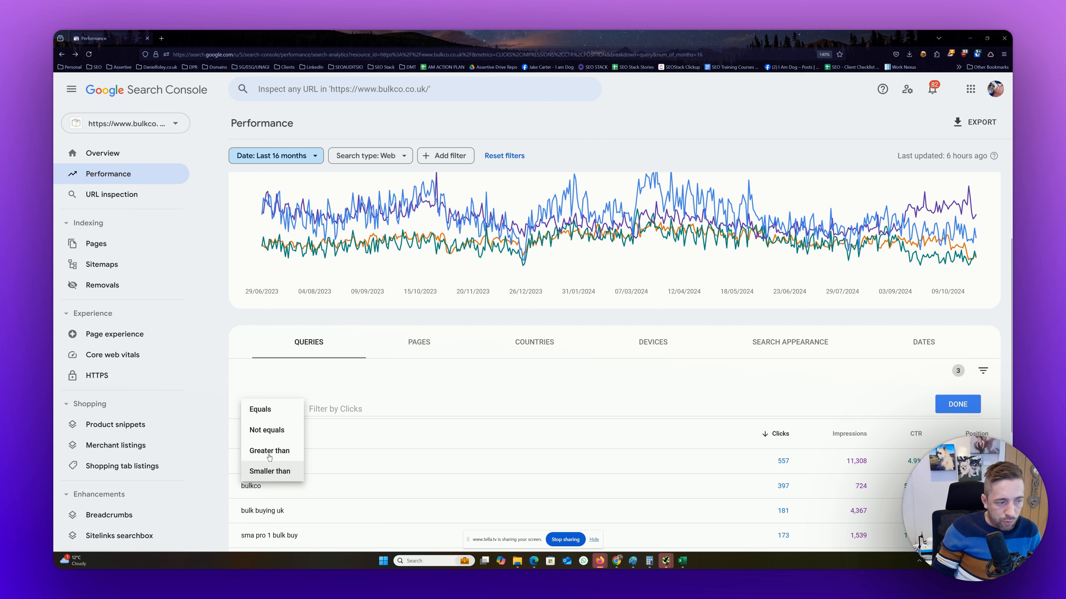
left_click(879, 406)
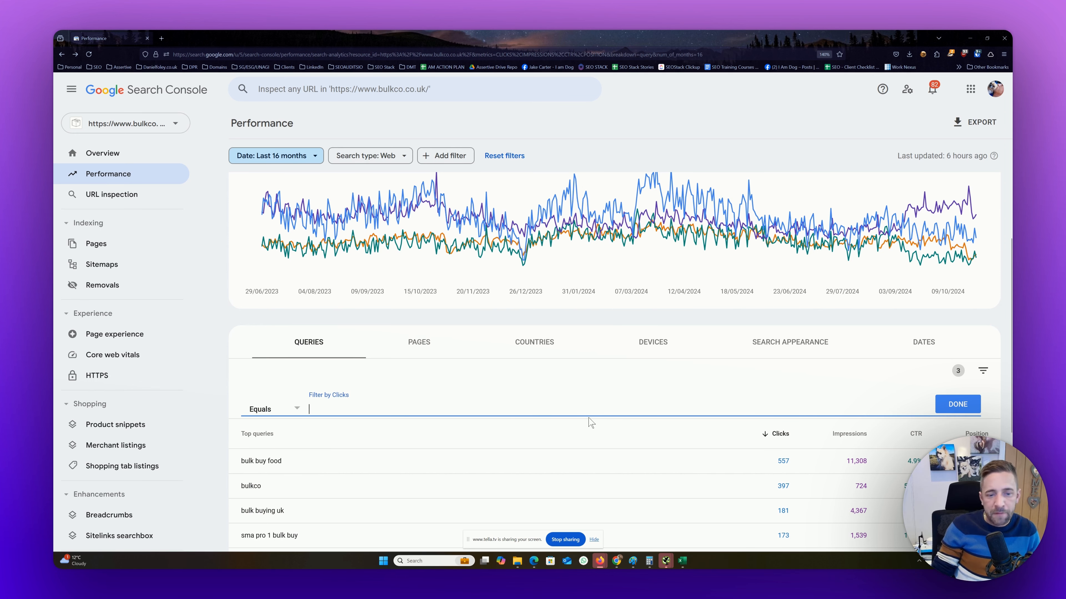
Show 25 rows per page in the queries table and look through the filtered queries.
scroll(623, 436, "down", 5)
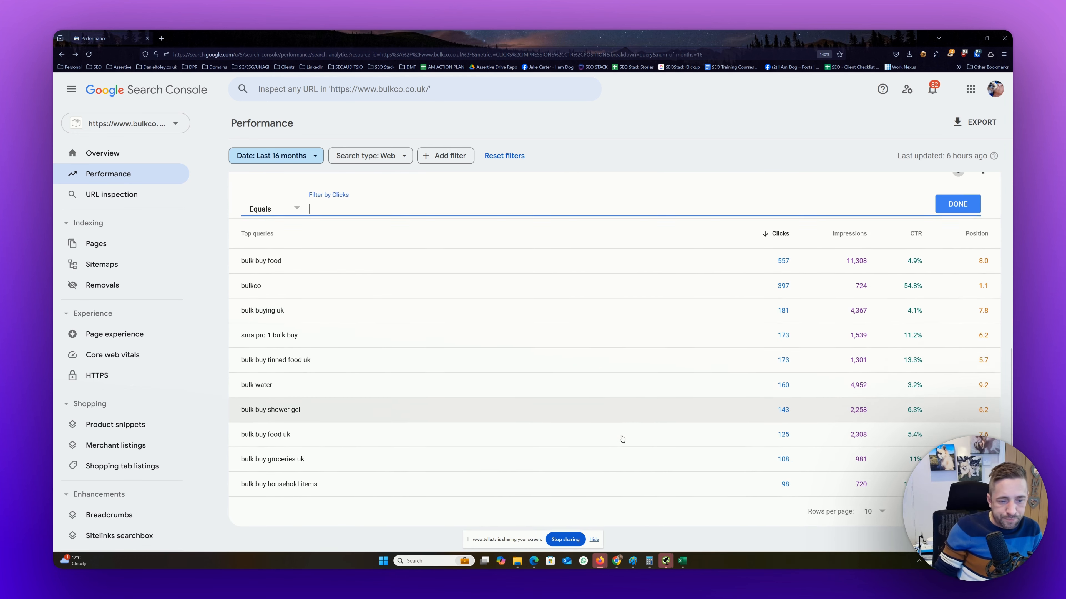
left_click(881, 505)
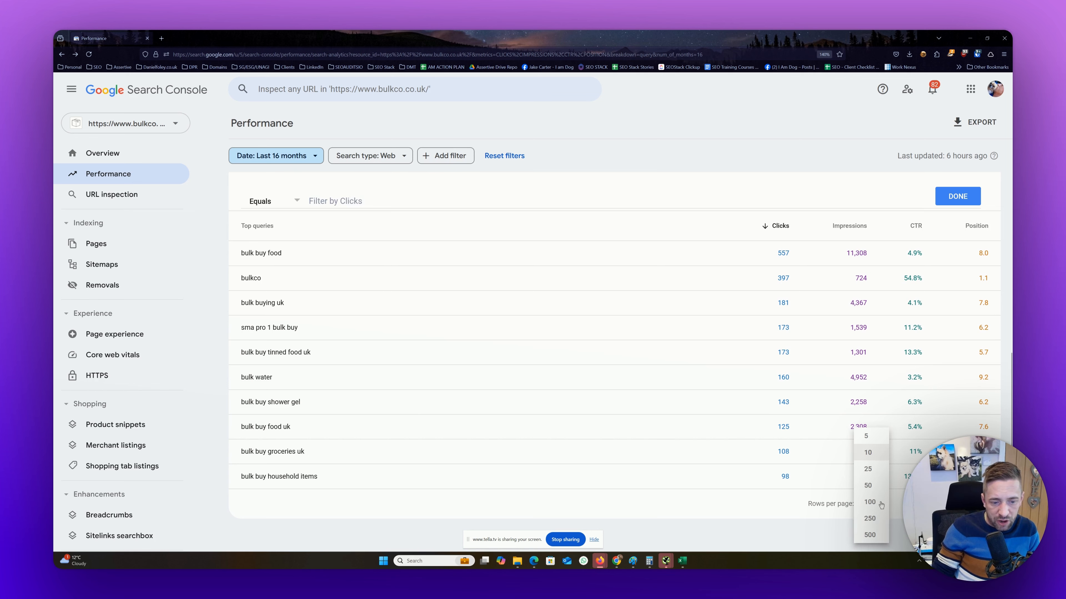
left_click(878, 470)
scroll(851, 489, "down", 6)
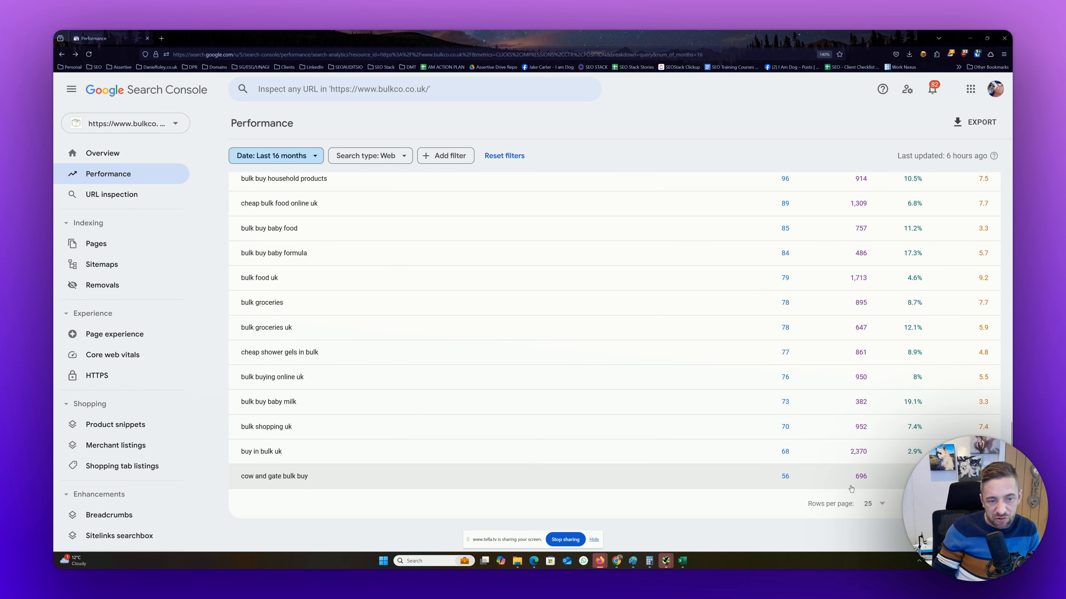
scroll(851, 489, "up", 10)
scroll(851, 489, "down", 10)
scroll(851, 489, "up", 8)
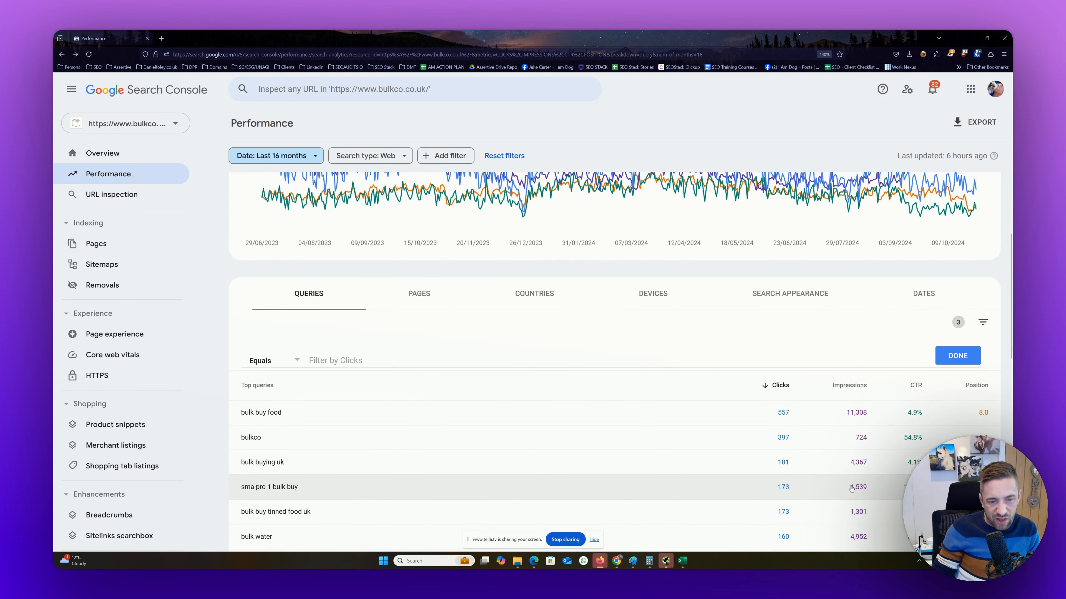
scroll(850, 489, "up", 3)
scroll(851, 489, "down", 12)
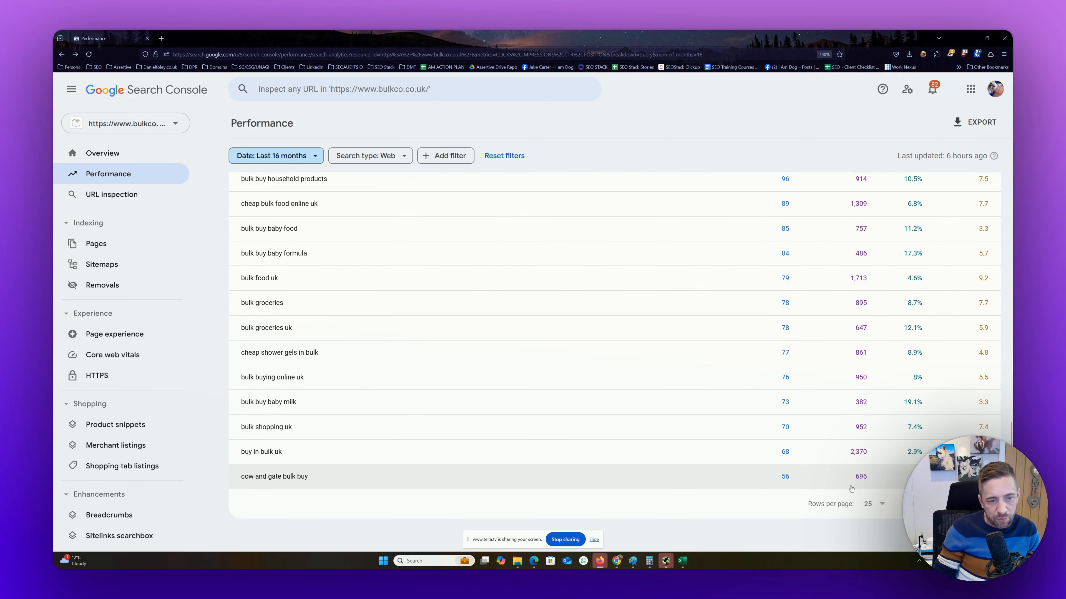
scroll(851, 489, "up", 3)
scroll(851, 489, "down", 3)
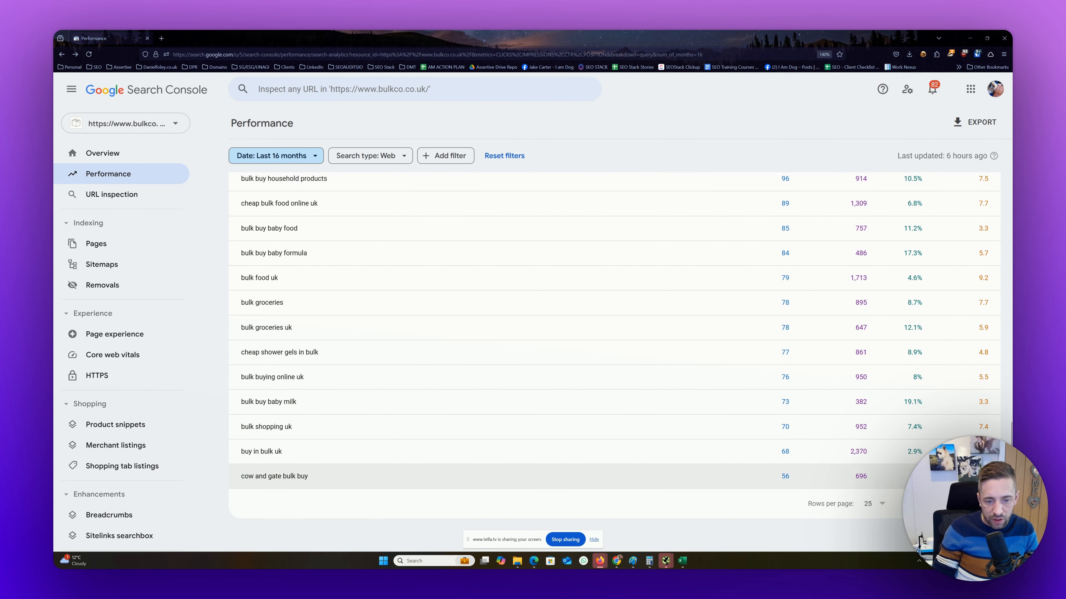
Page forward five times through the filtered query list to examine the queries with fewer clicks.
left_click(984, 503)
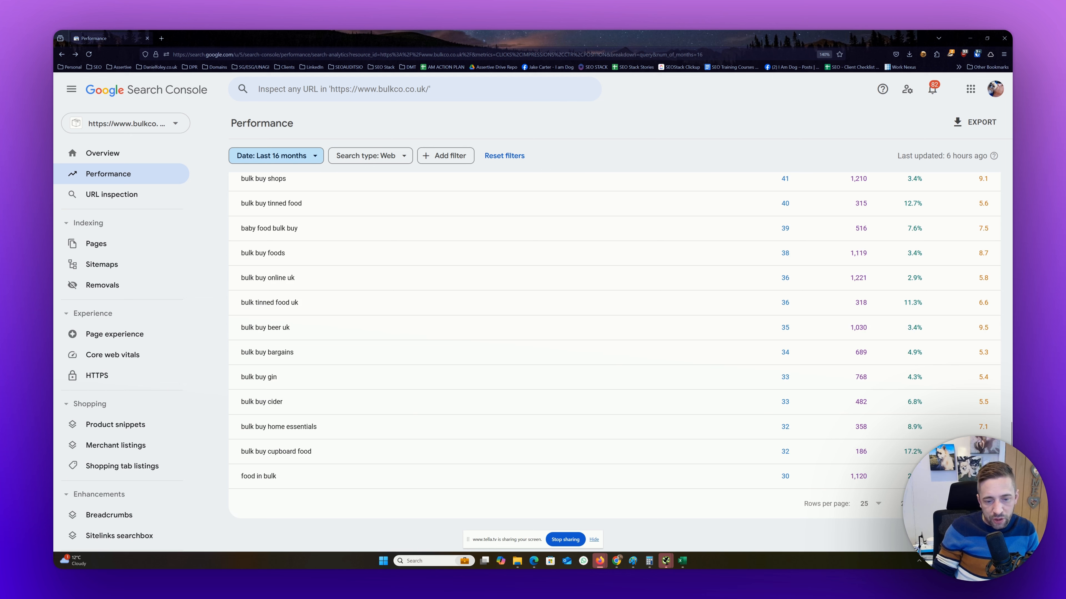
left_click(985, 504)
left_click(984, 503)
left_click(984, 504)
left_click(984, 504)
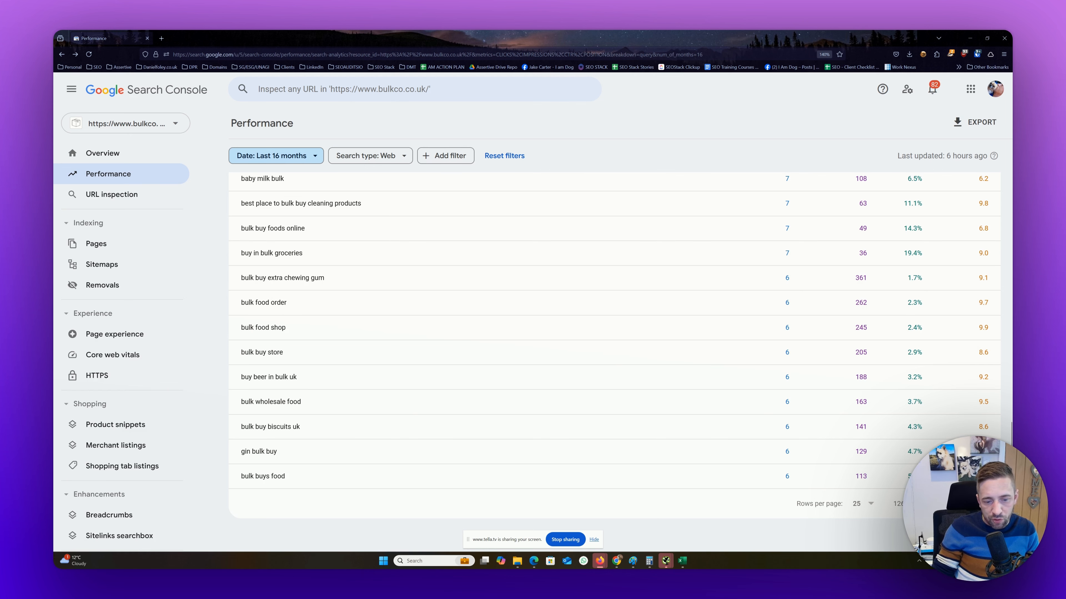
Add a report-wide query filter for queries containing "bulk buy" to the performance report.
scroll(614, 336, "up", 10)
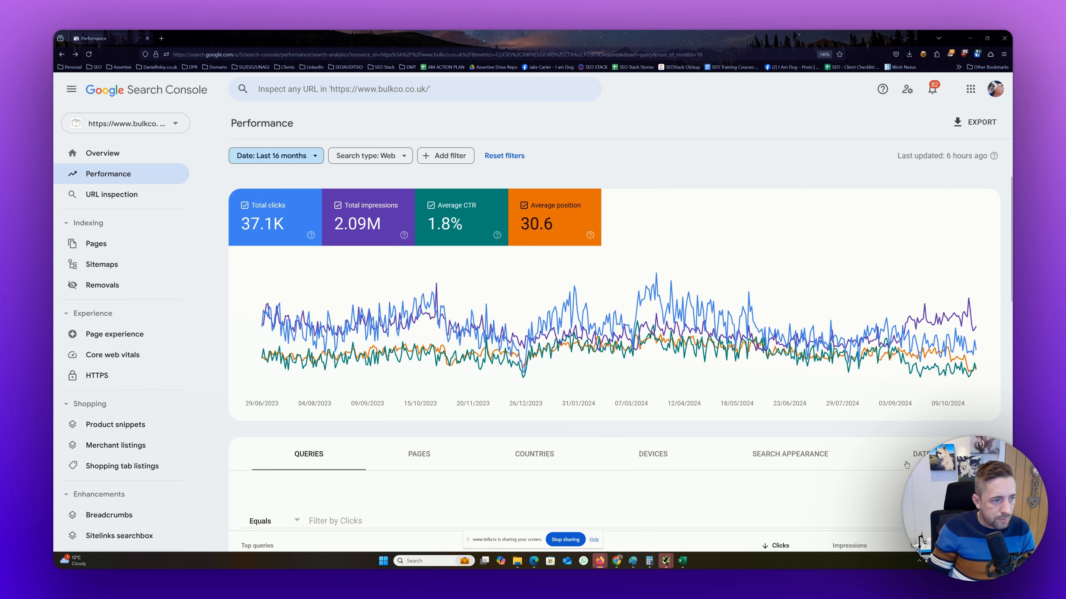
left_click(447, 159)
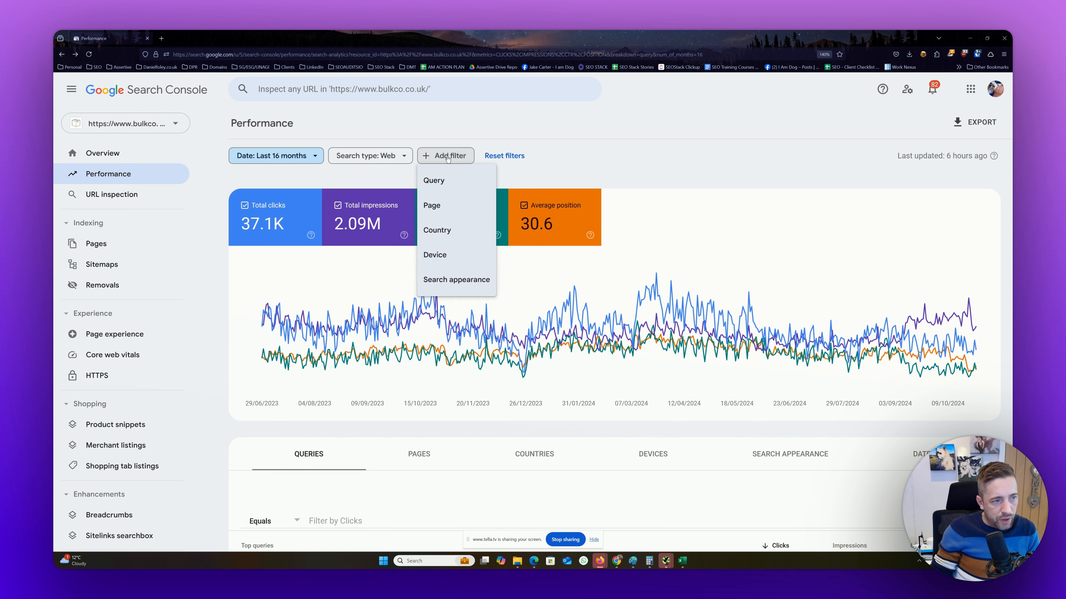
left_click(447, 184)
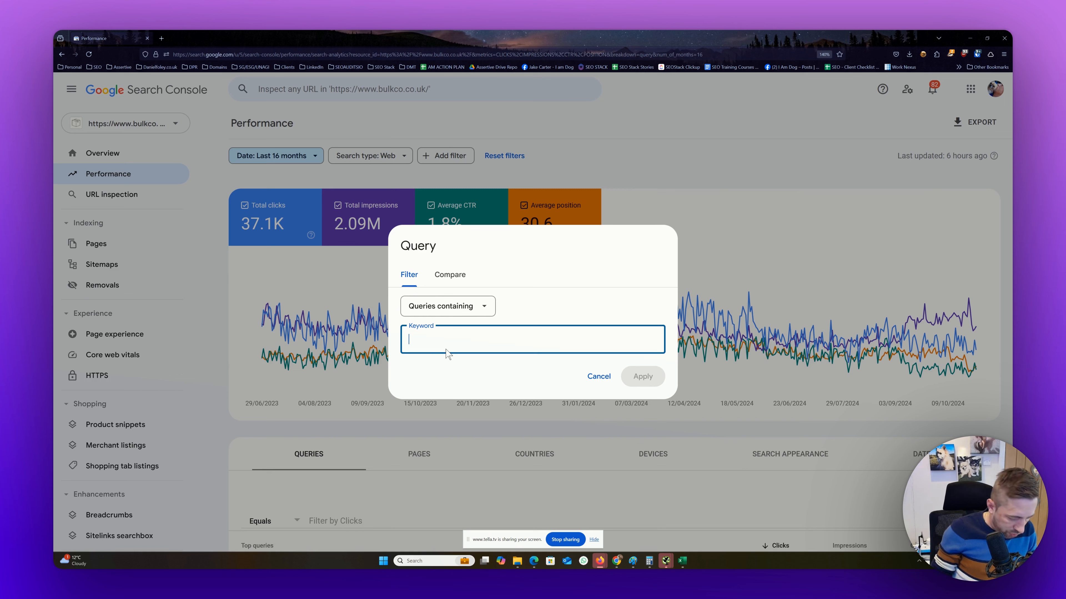
type("bulk buy")
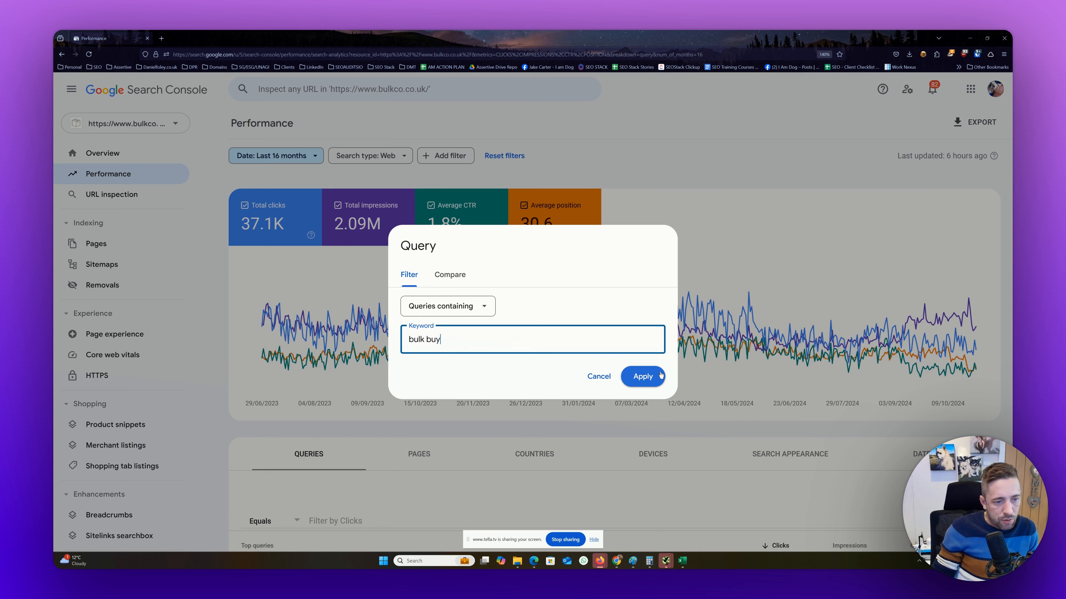
left_click(644, 379)
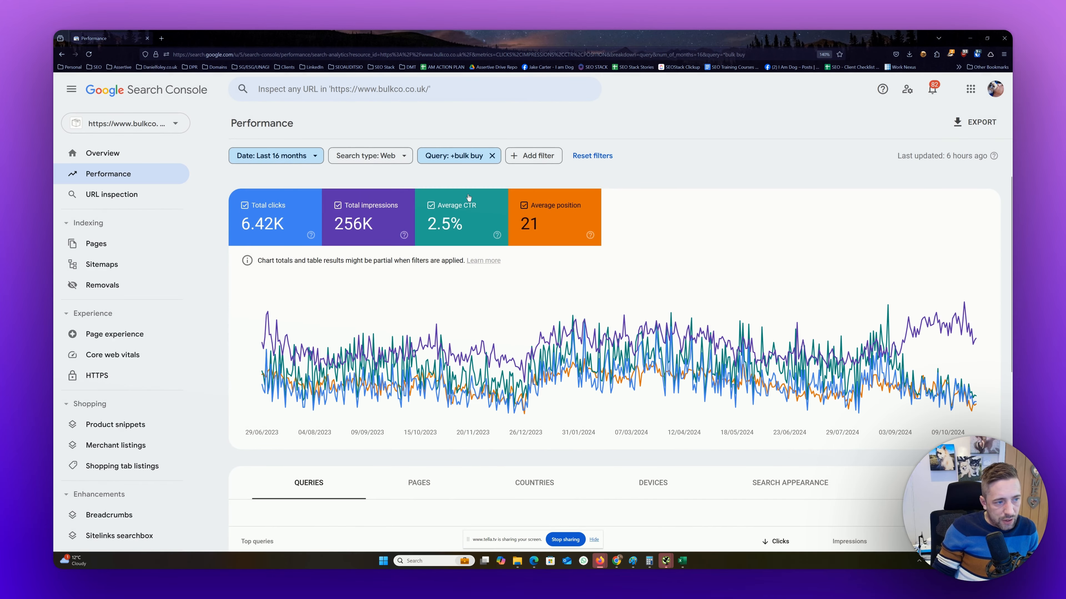
Hide average CTR and average position from the performance report, then look through the queries containing "bulk buy".
left_click(469, 200)
left_click(545, 208)
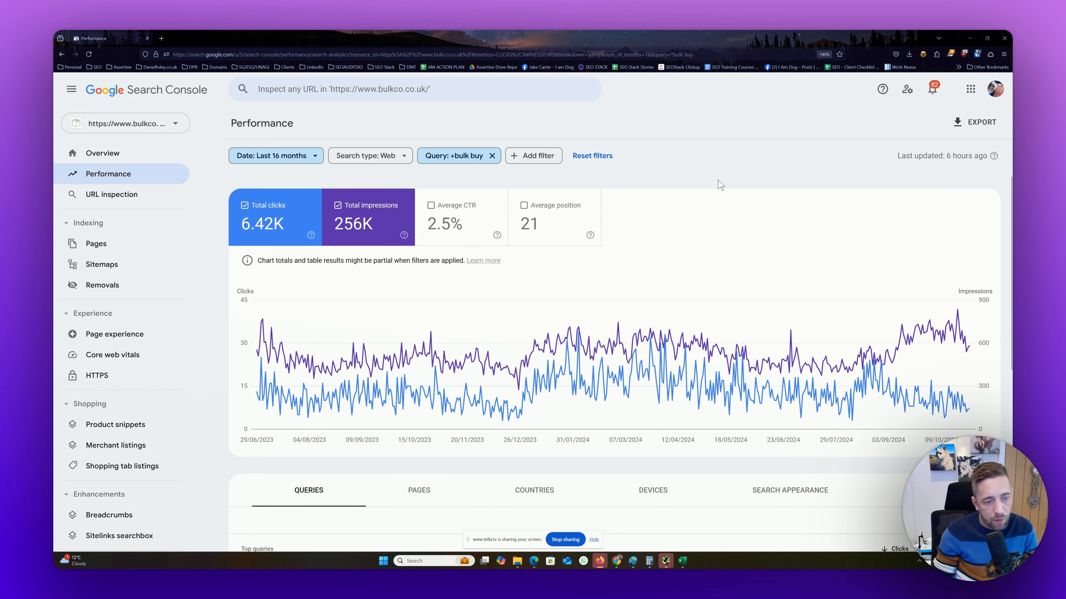
scroll(720, 185, "down", 4)
scroll(720, 185, "down", 3)
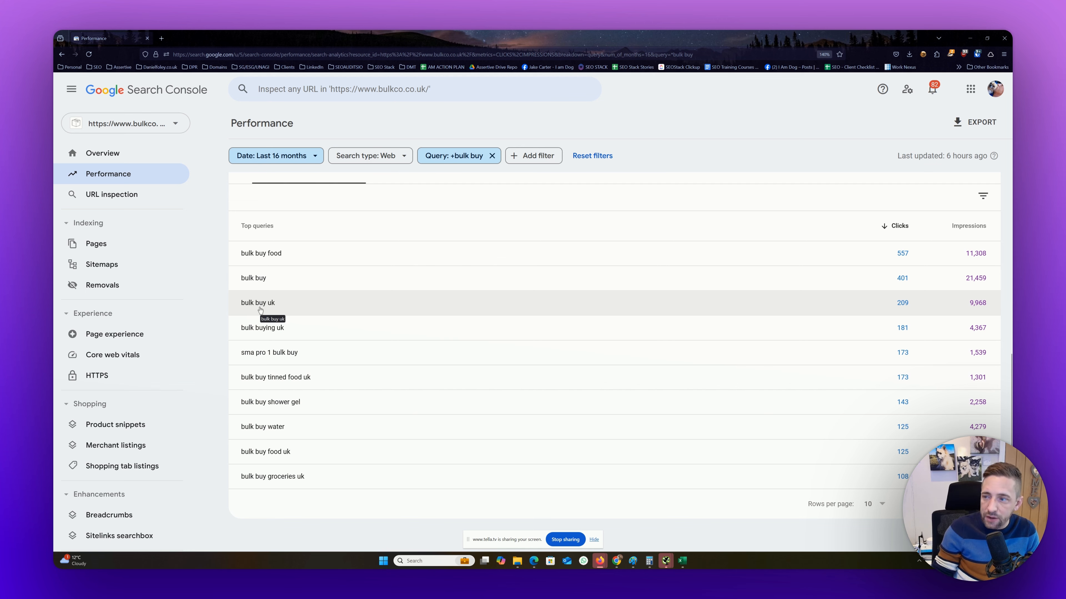
scroll(260, 310, "up", 8)
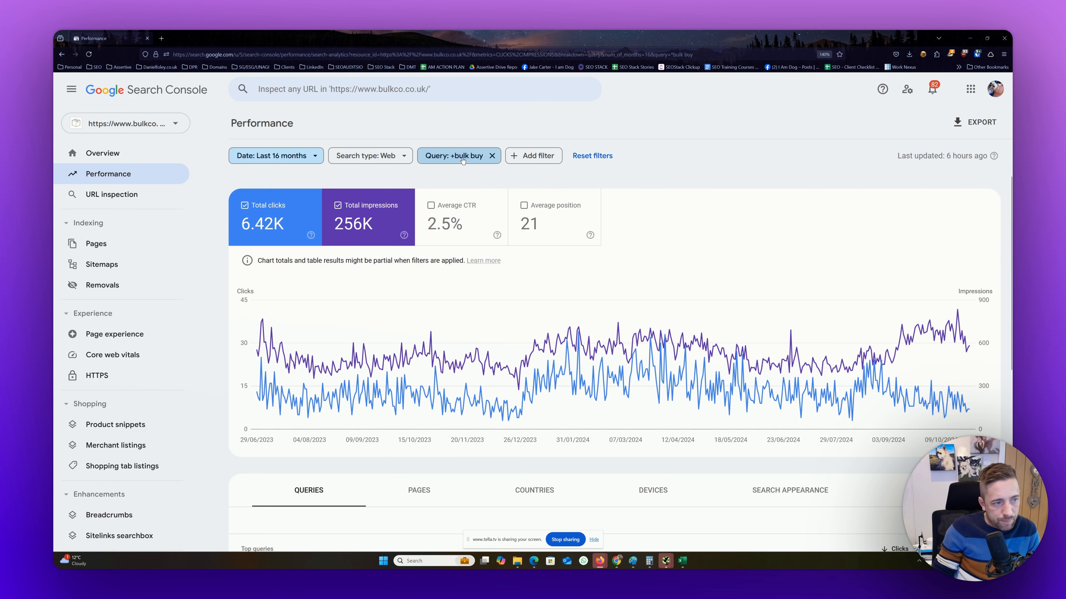
Change the report-wide query filter to queries not containing "bulk buy" and look through the listed queries.
left_click(461, 161)
left_click(450, 310)
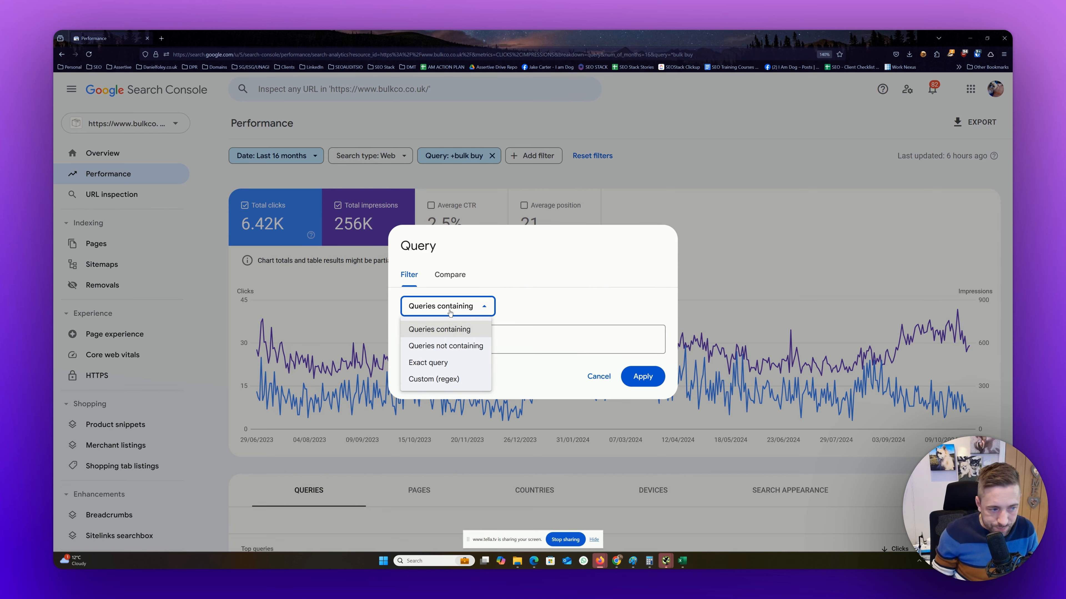
left_click(447, 346)
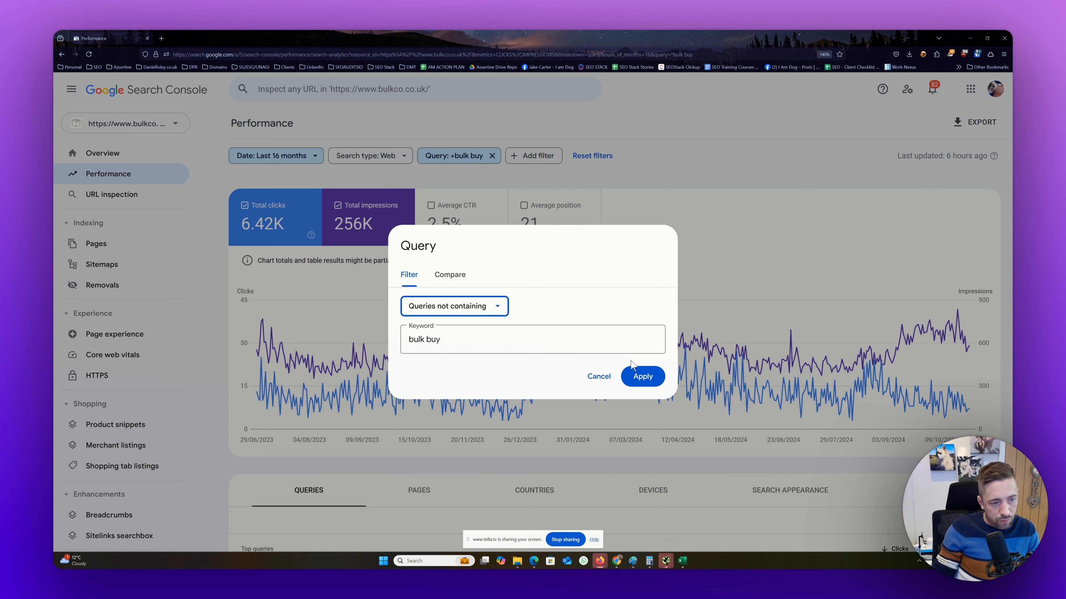
left_click(643, 377)
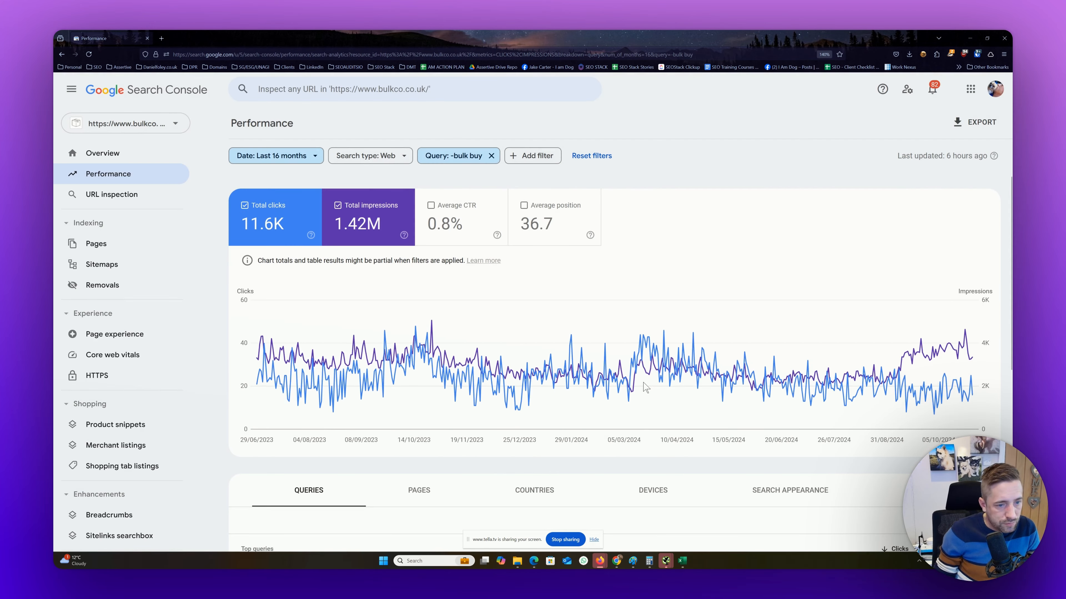
scroll(645, 387, "down", 5)
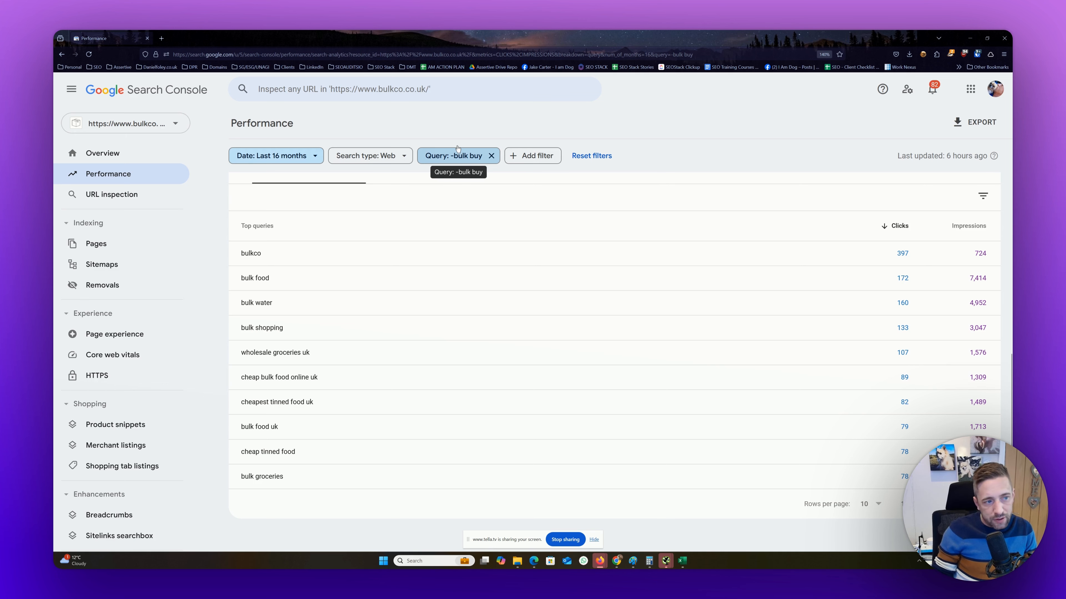
Change the query filter to the exact query "bulk buy food" and look at the filtered chart and table.
left_click(465, 157)
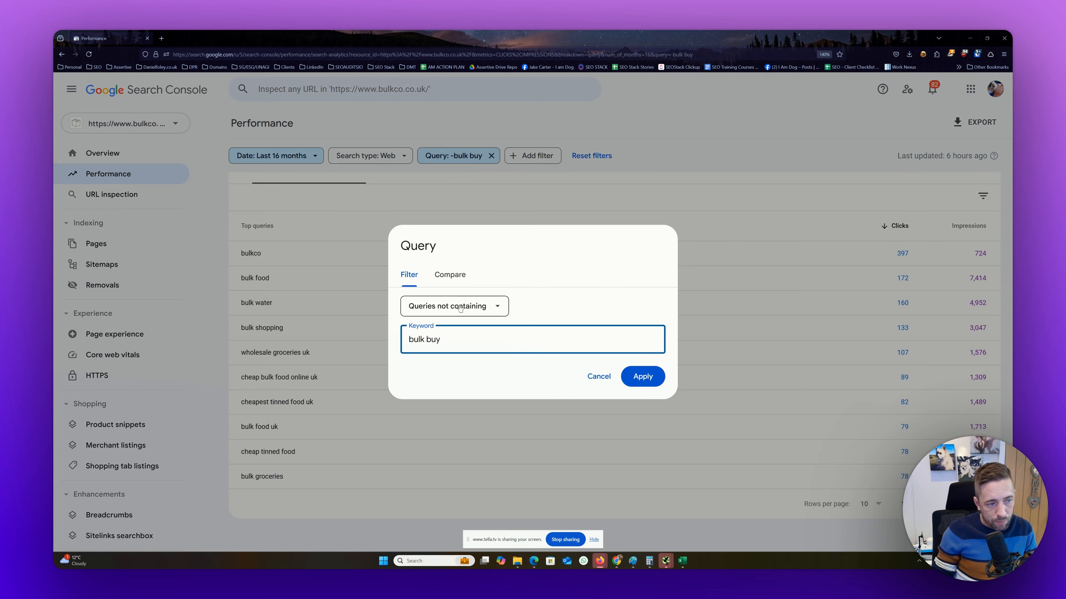
left_click(460, 309)
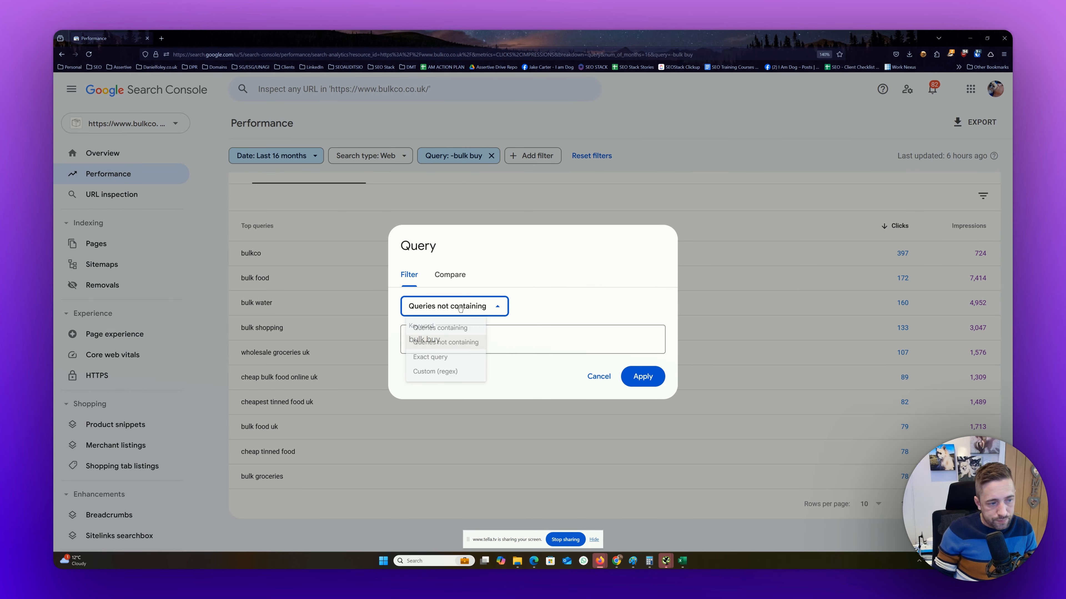
left_click(428, 364)
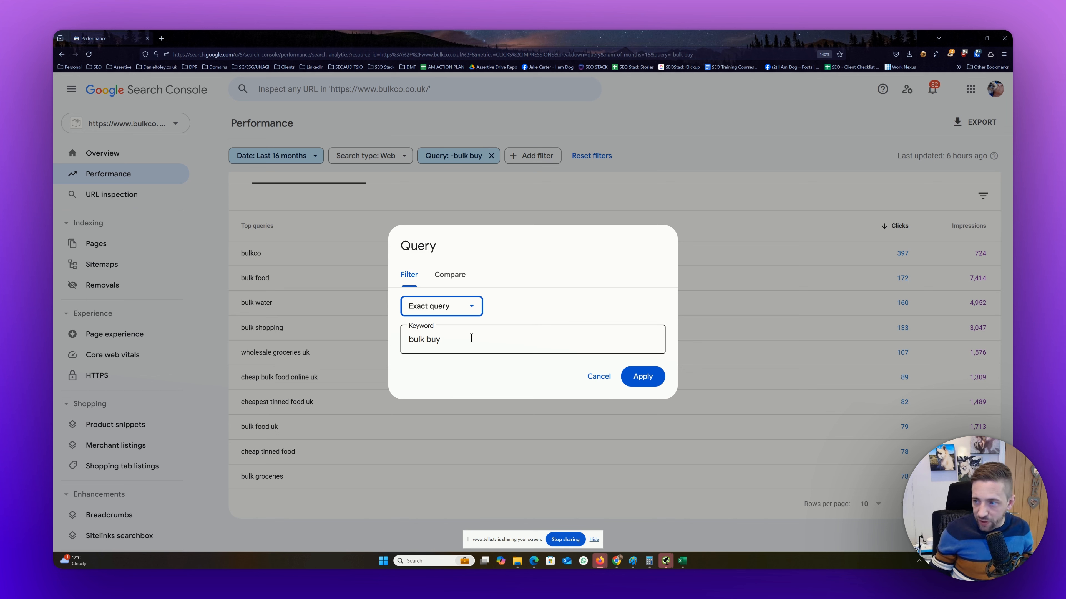
left_click(472, 338)
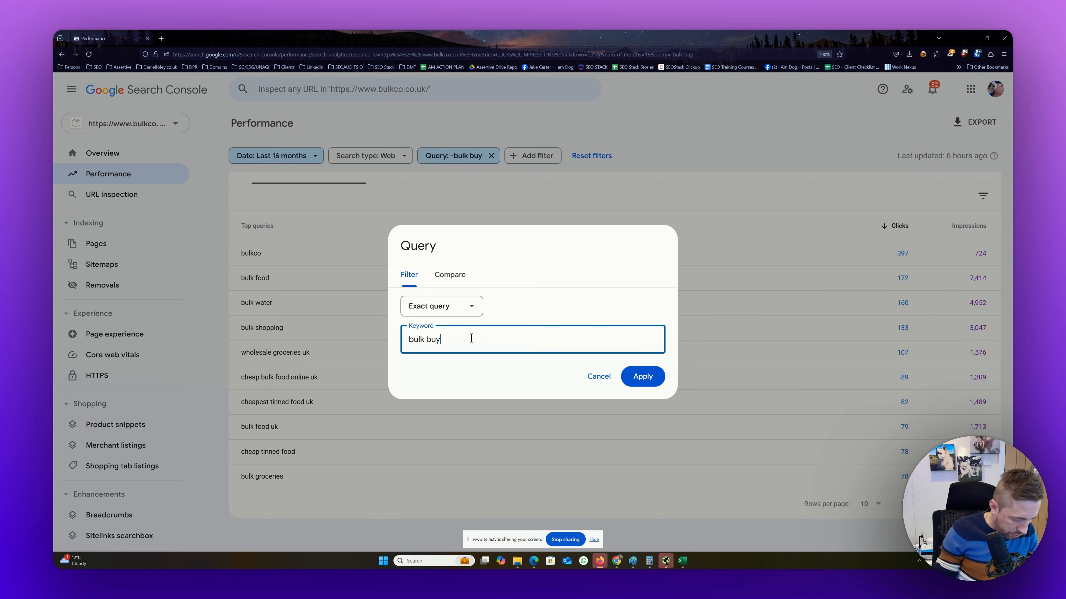
type("food")
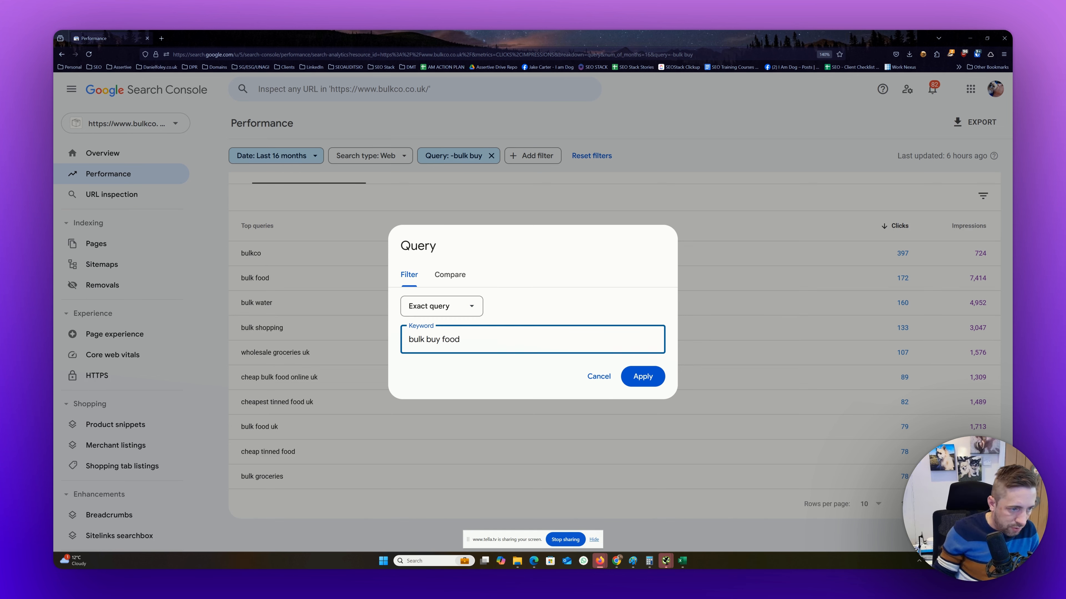
left_click(644, 383)
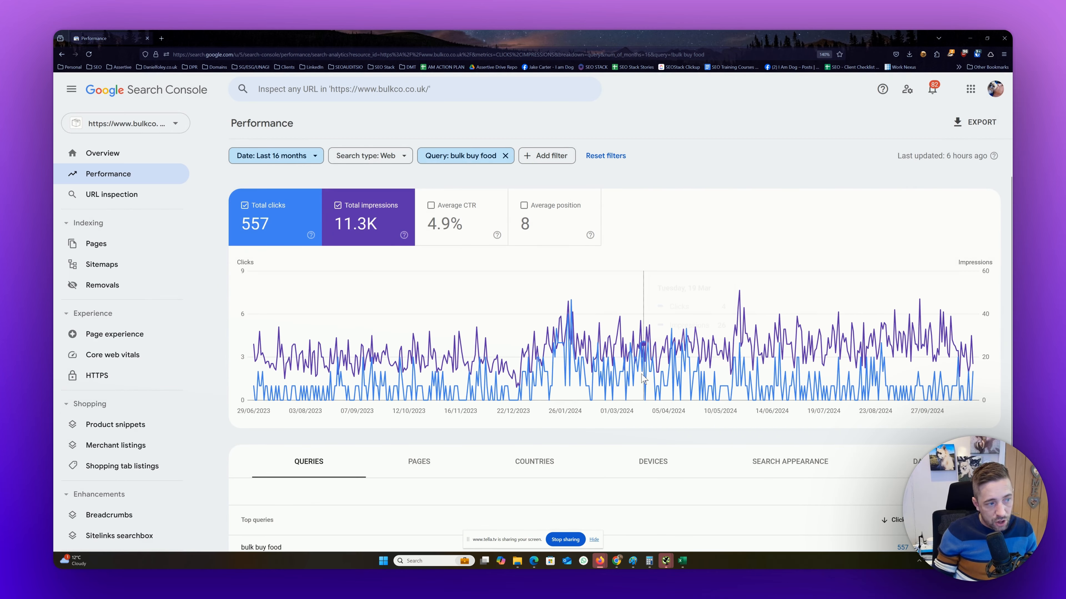
scroll(336, 390, "down", 2)
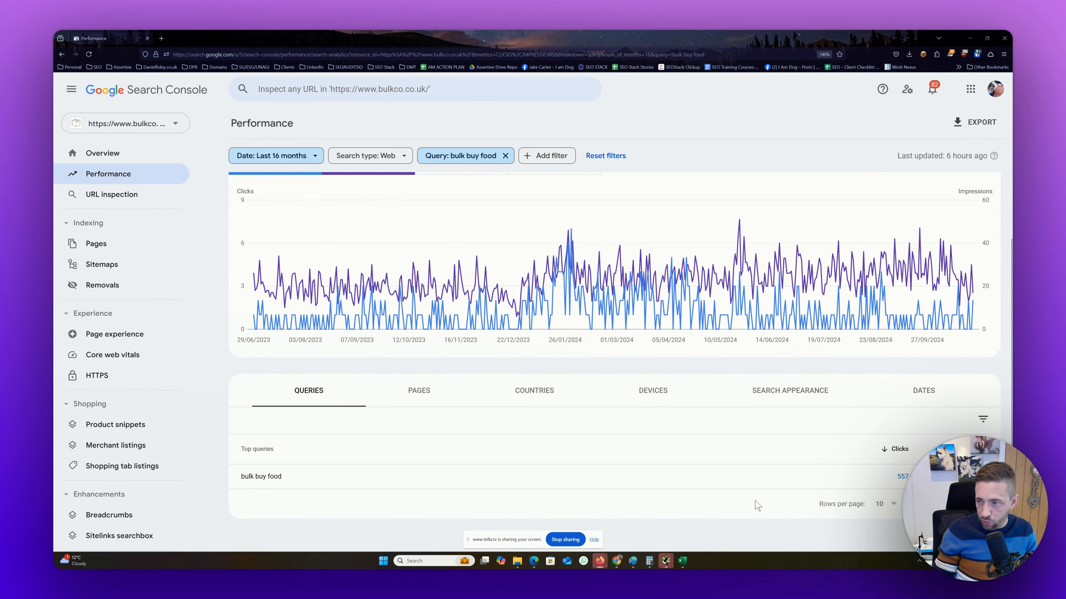
scroll(645, 248, "up", 2)
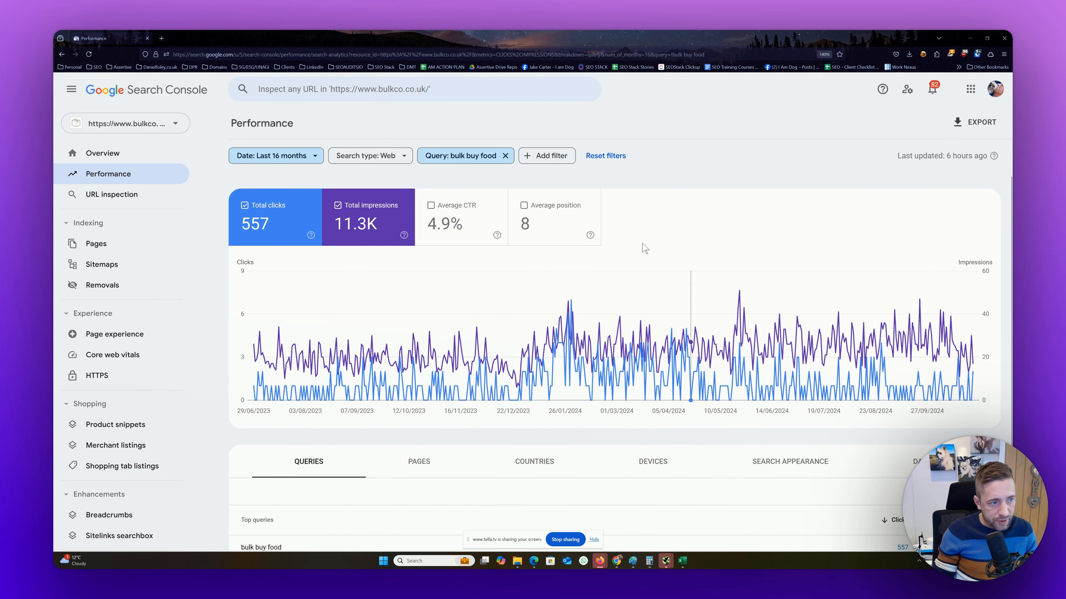
Switch the query filter's condition to Custom (regex) and clear its existing expression.
left_click(462, 157)
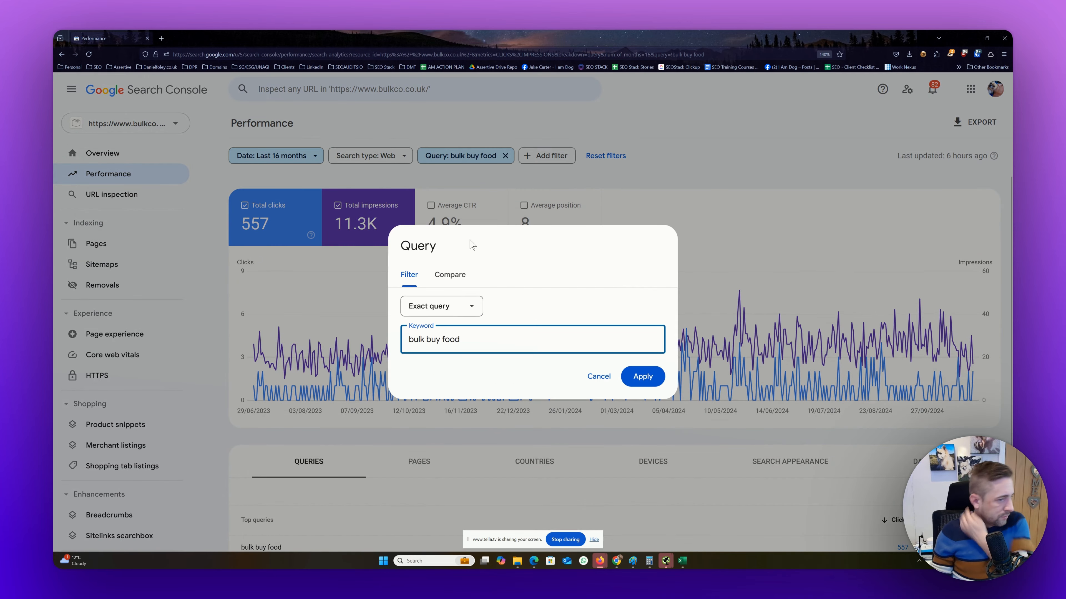
left_click(447, 310)
left_click(444, 378)
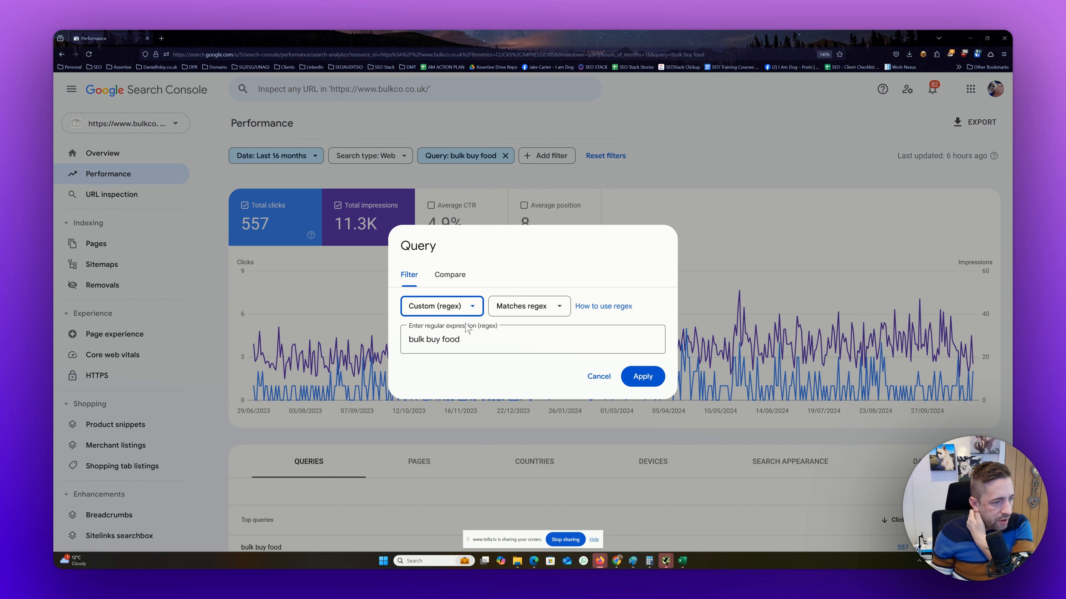
left_click(472, 337)
key("ctrl+a")
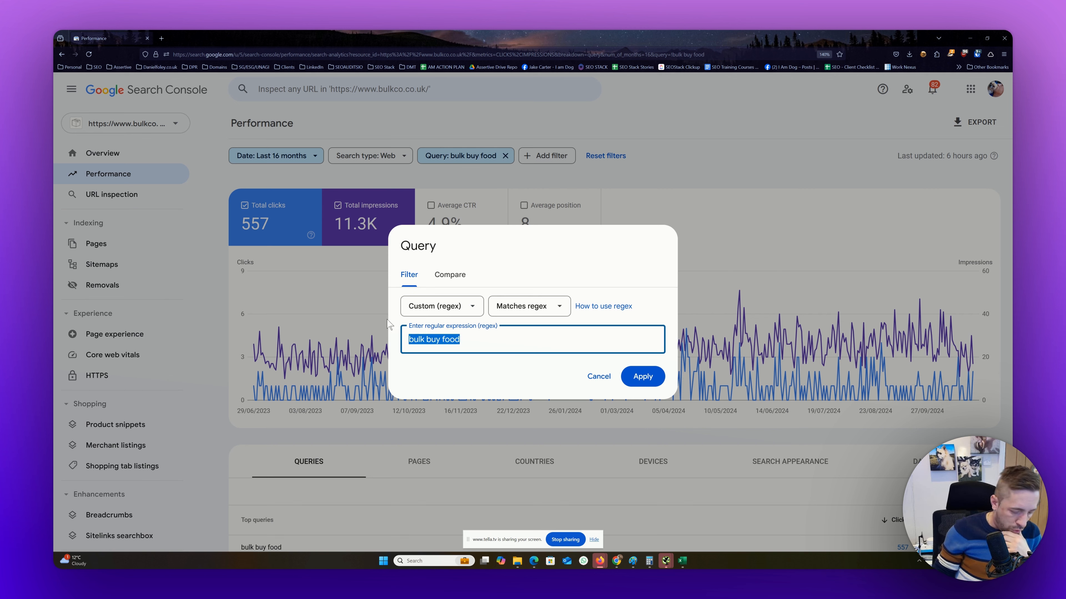
key("BackSpace")
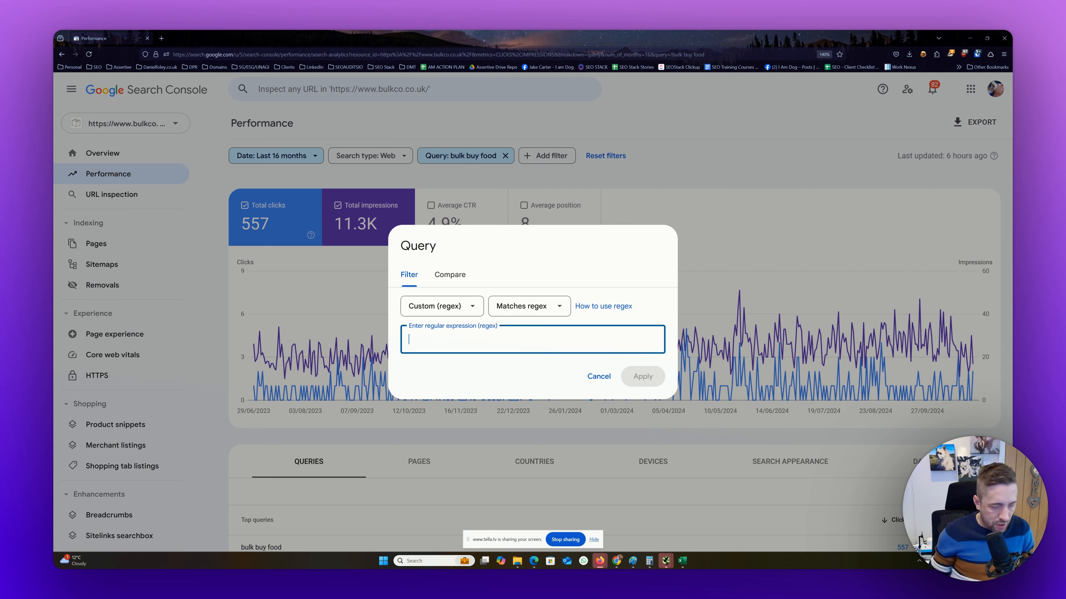
Apply the query filter as Matches regex with the expression "bulk buy|cheap food" and look through the matching queries.
type("bu")
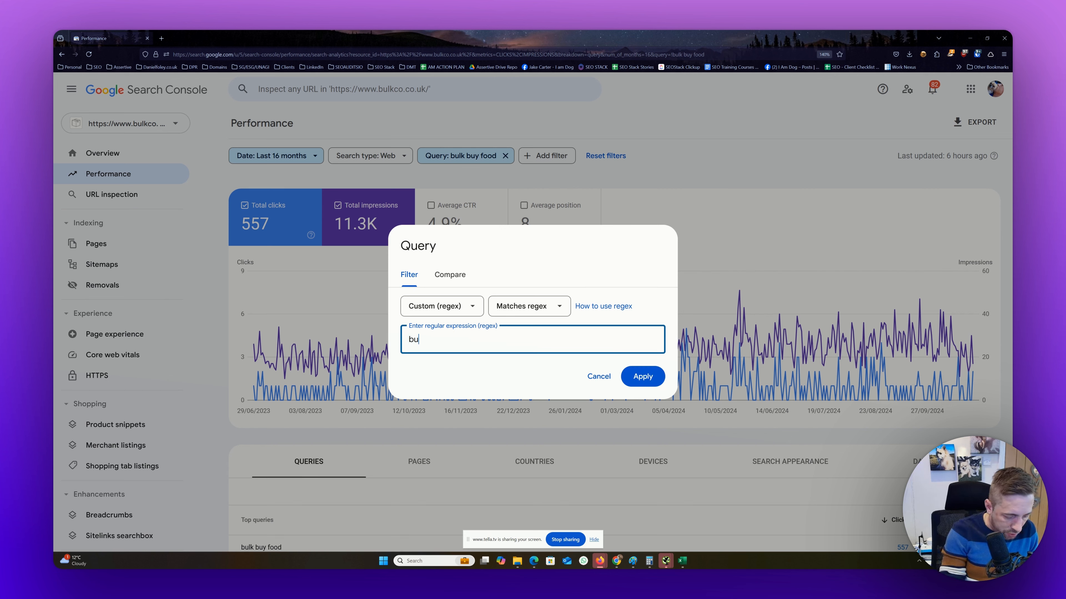
type("lk buy")
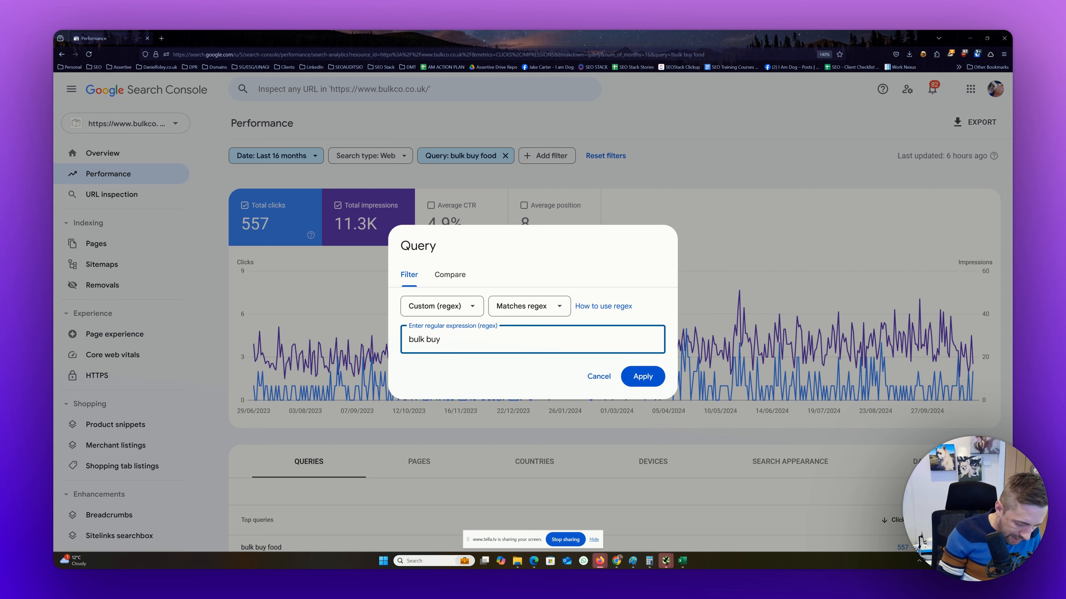
type("|chea")
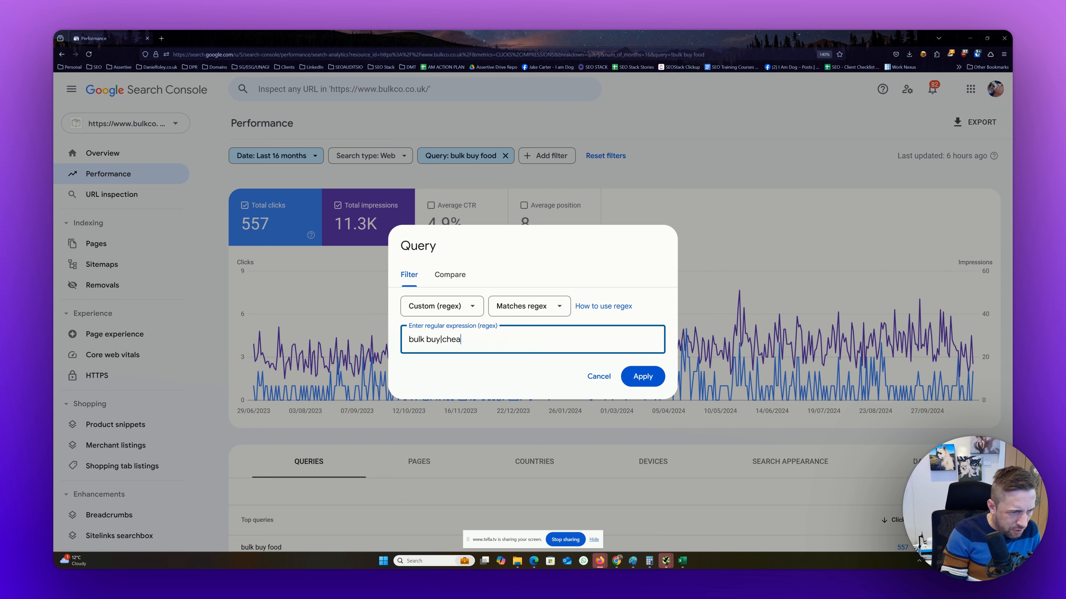
type("p food")
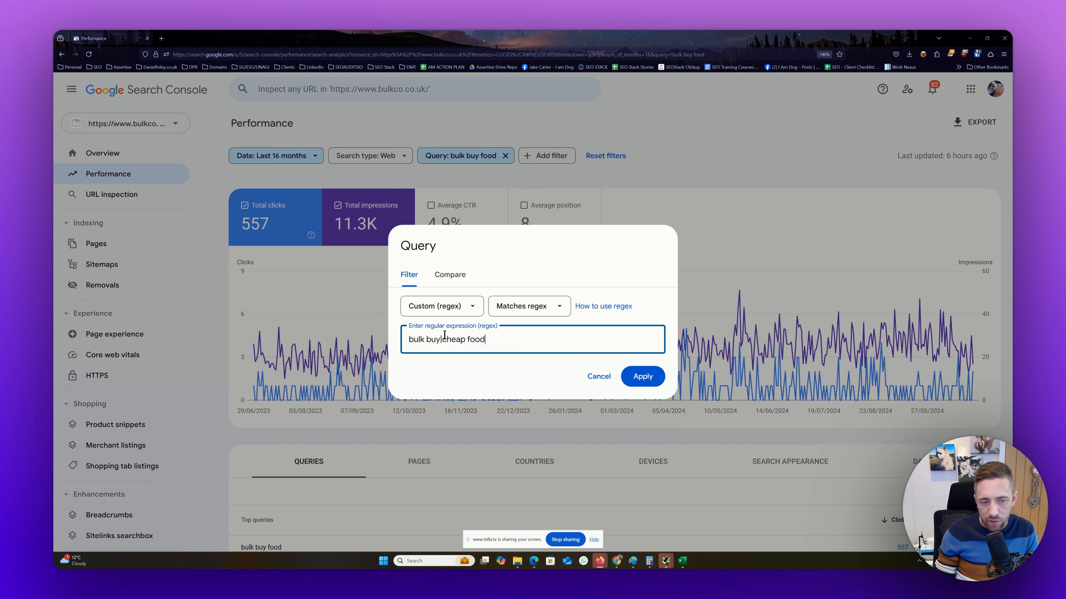
left_click(536, 307)
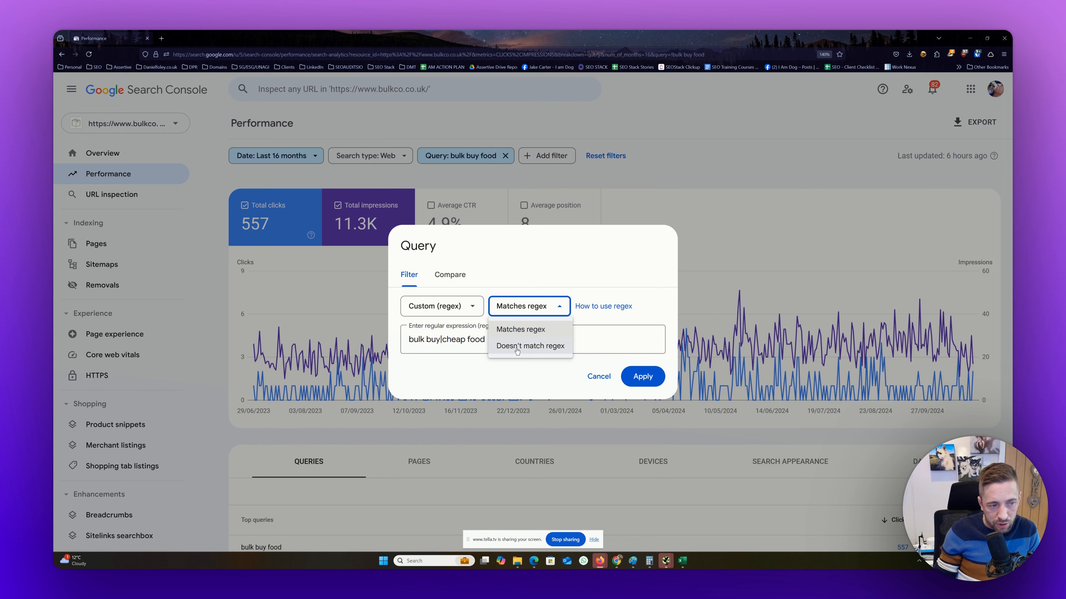
left_click(520, 329)
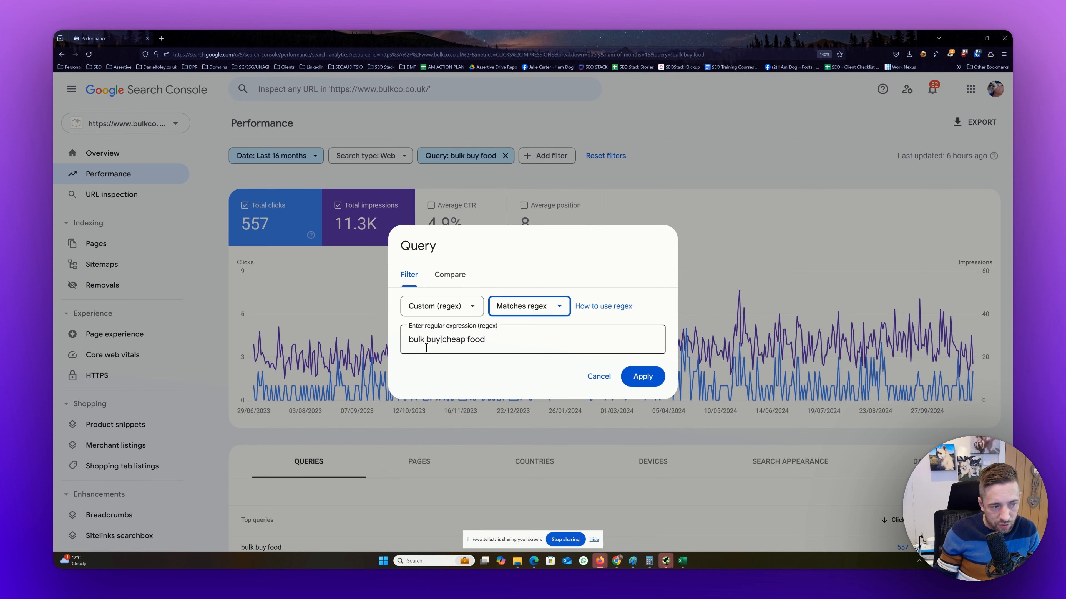
left_click(638, 375)
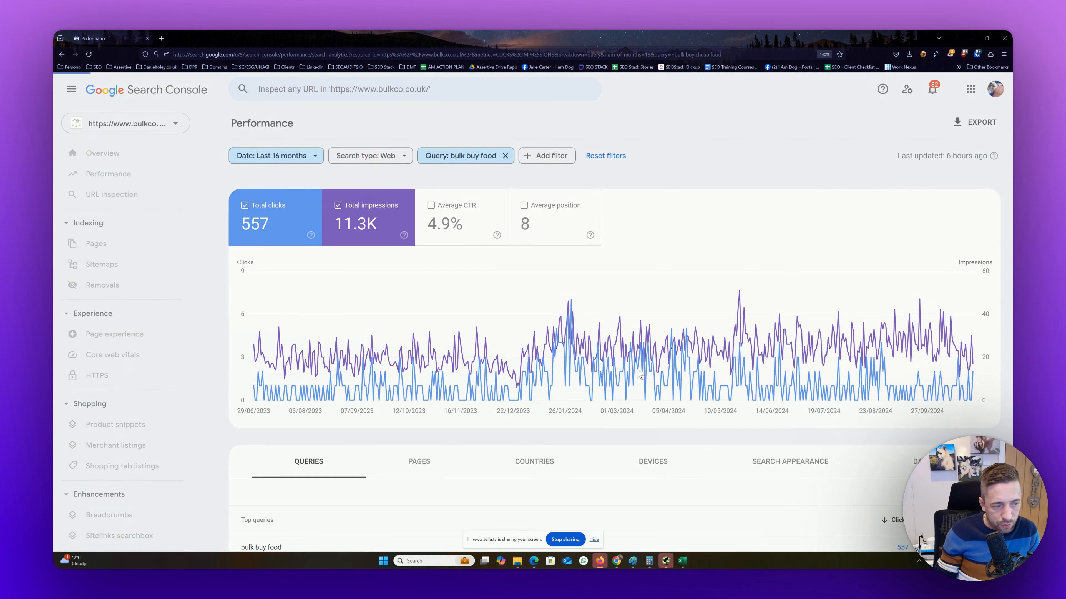
scroll(625, 346, "down", 1)
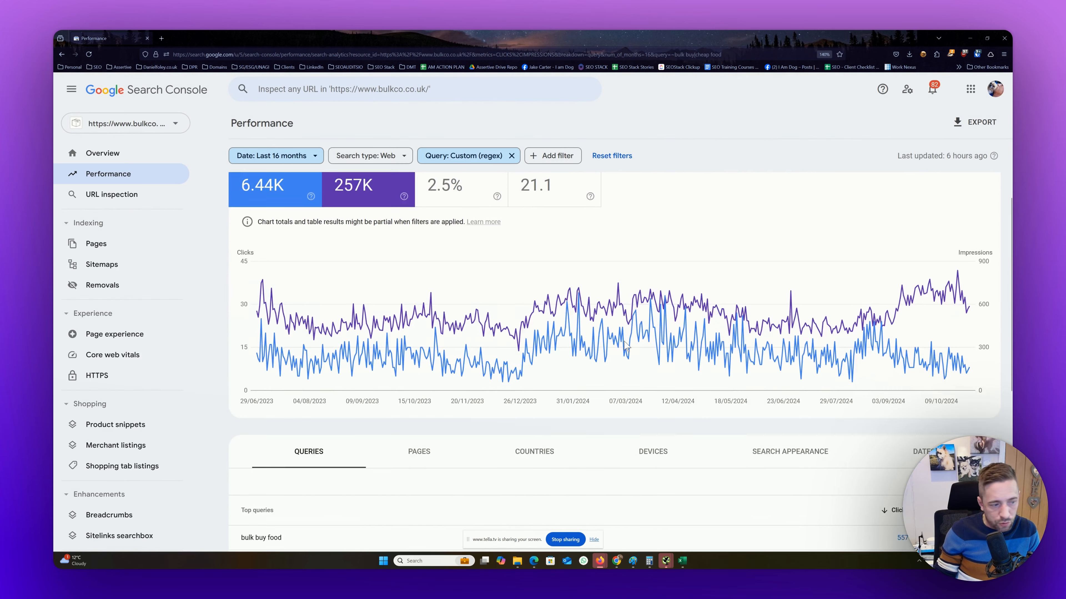
scroll(625, 346, "down", 6)
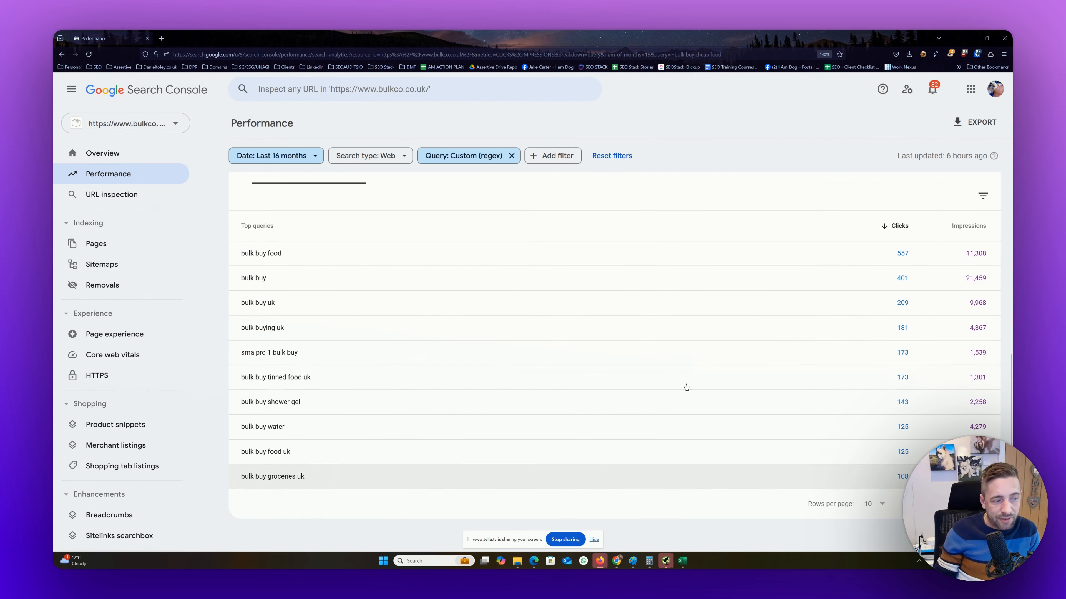
scroll(755, 266, "up", 7)
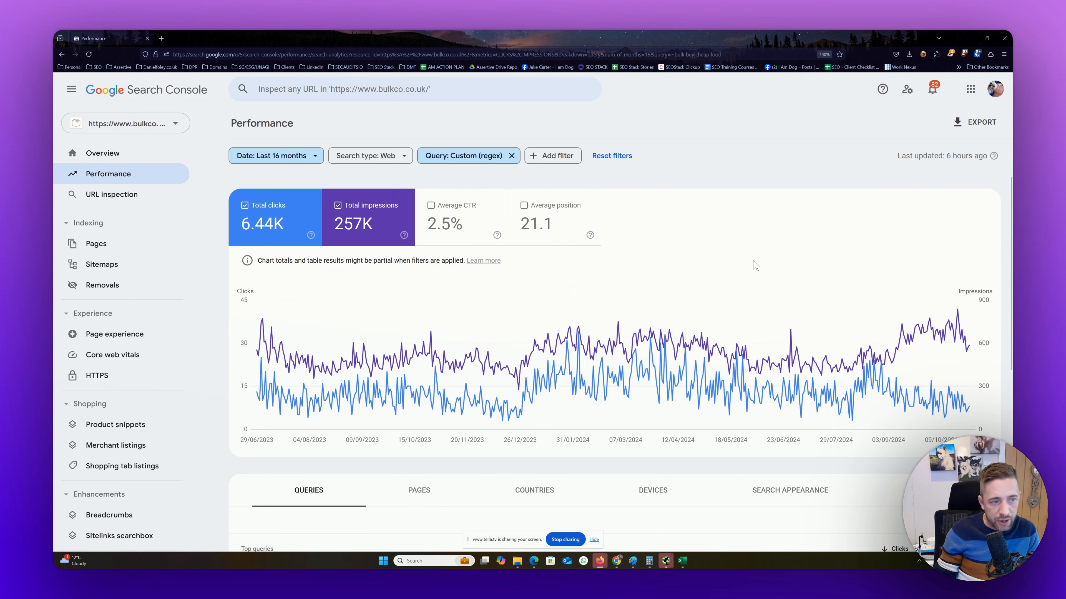
Set up a query comparison with Queries containing as the first condition and Queries not containing as the second.
left_click(462, 156)
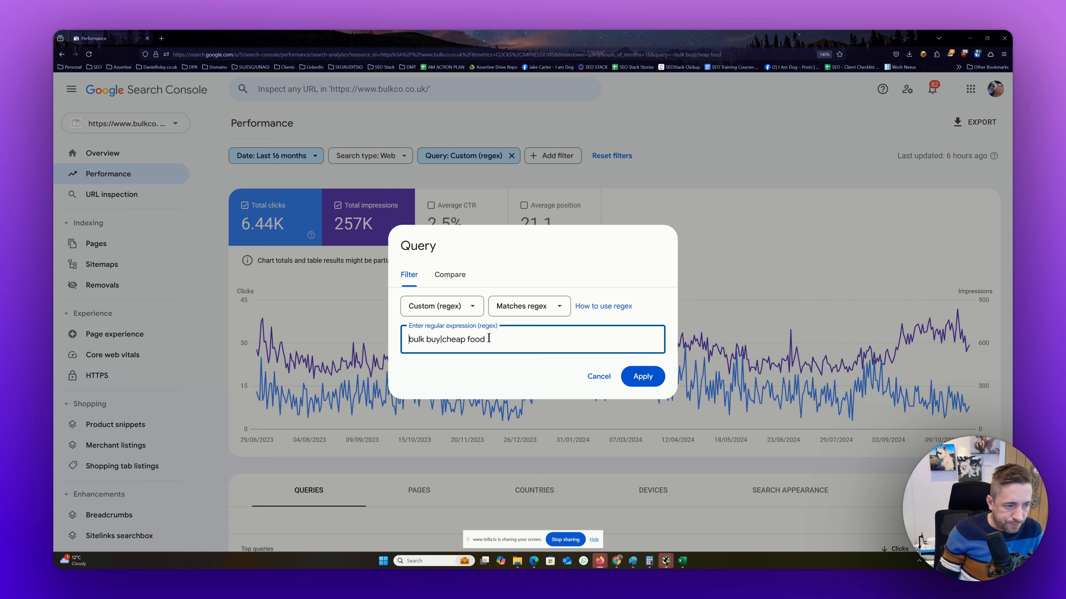
left_click(453, 275)
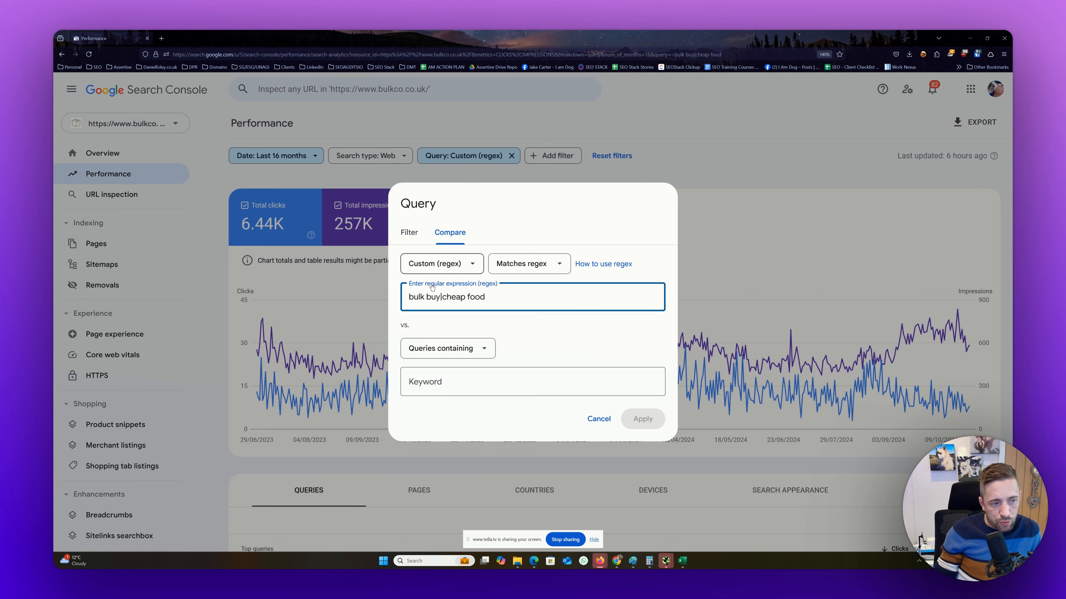
left_click(442, 269)
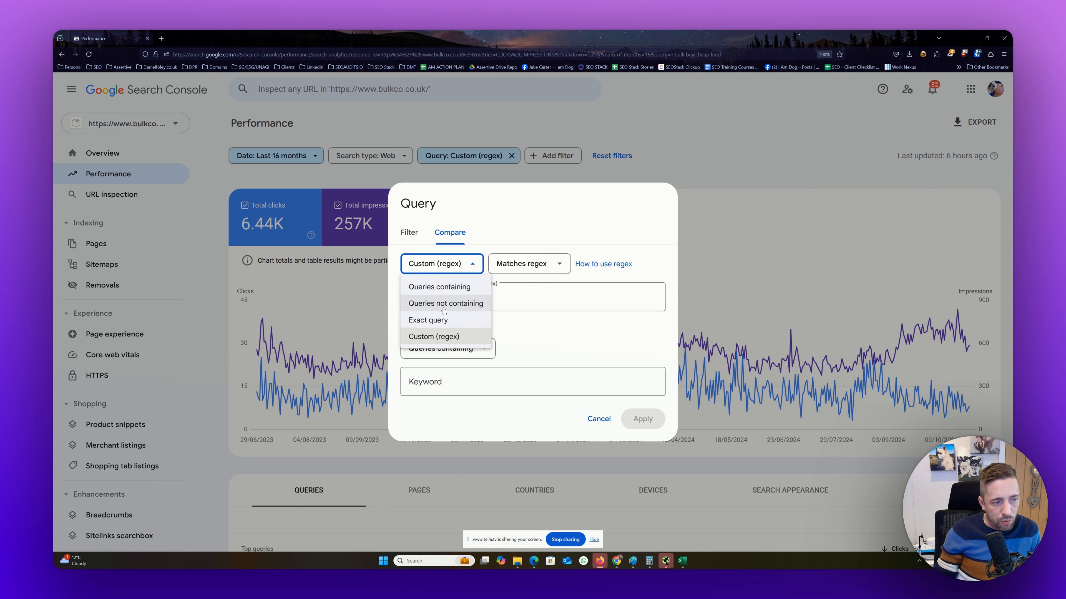
left_click(447, 295)
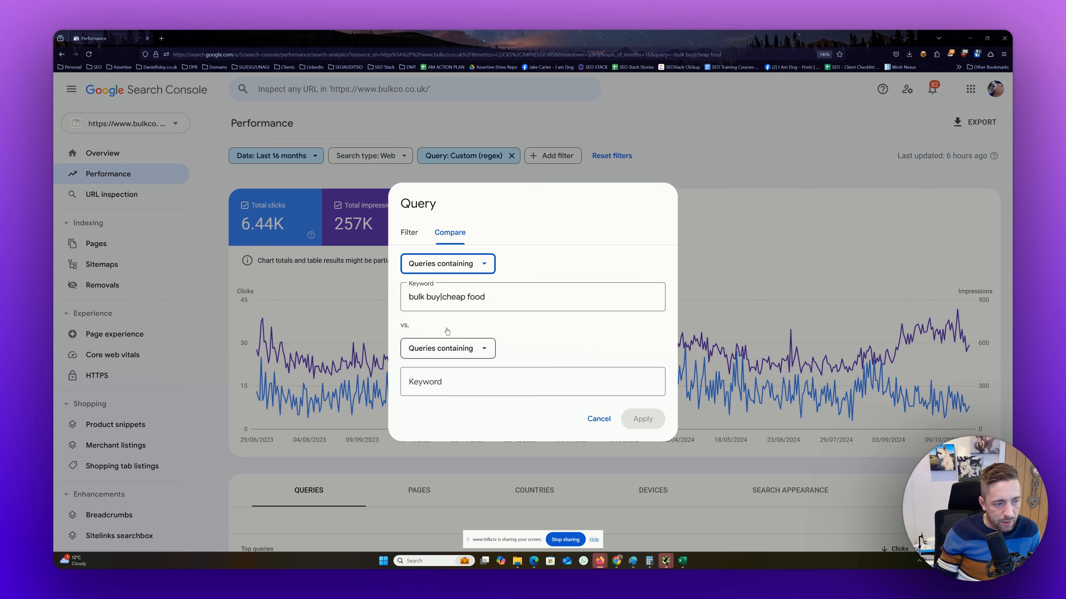
left_click(451, 353)
left_click(457, 388)
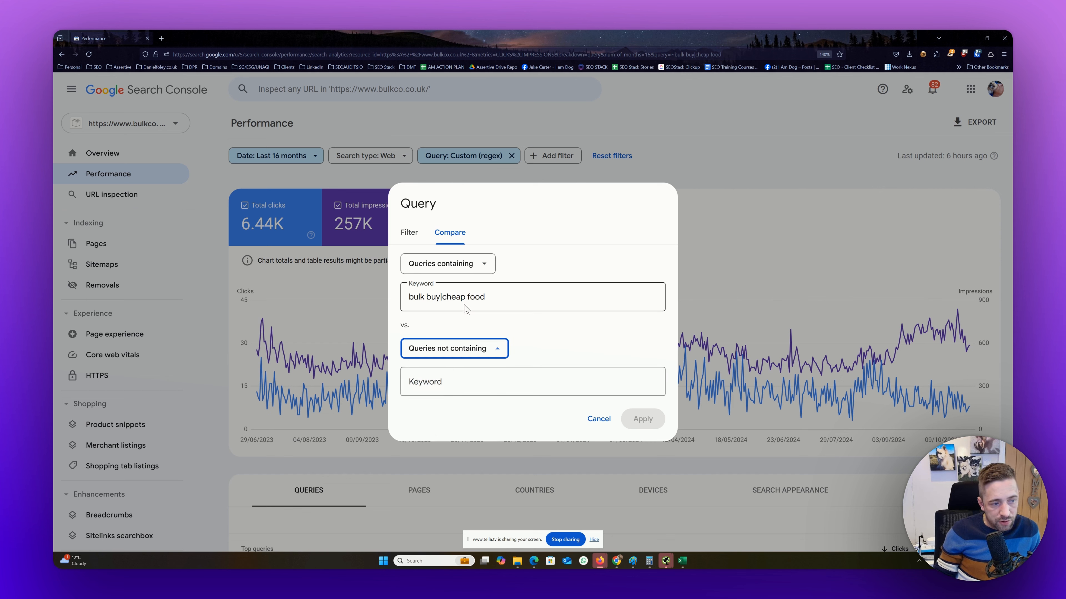
Set both keywords of the query comparison to "bulk buy" and apply the comparison.
left_click(448, 297)
key("ctrl+a")
type("bu")
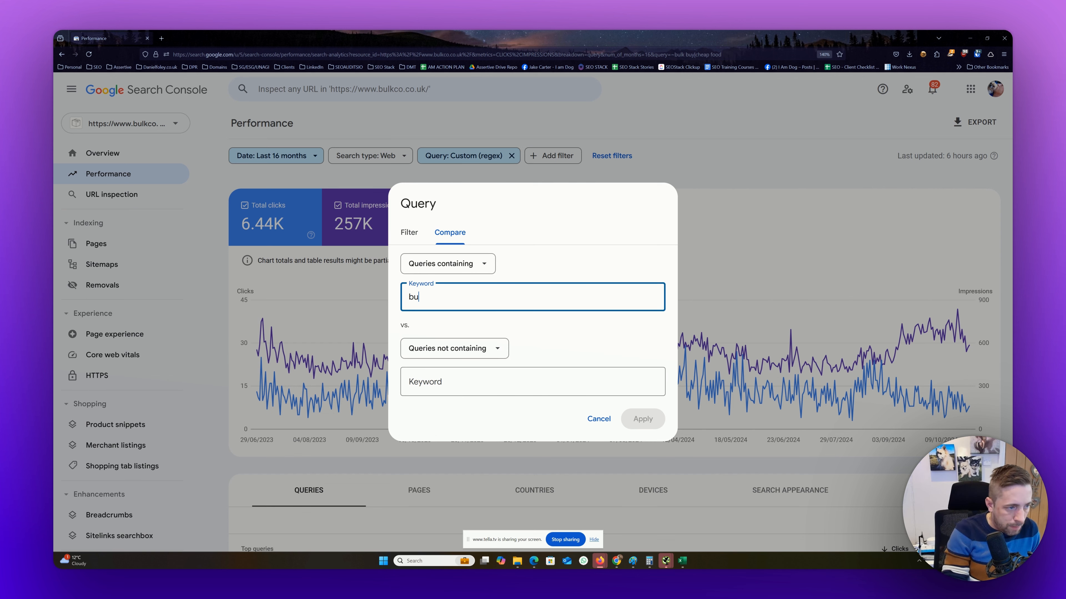
type("lk buy")
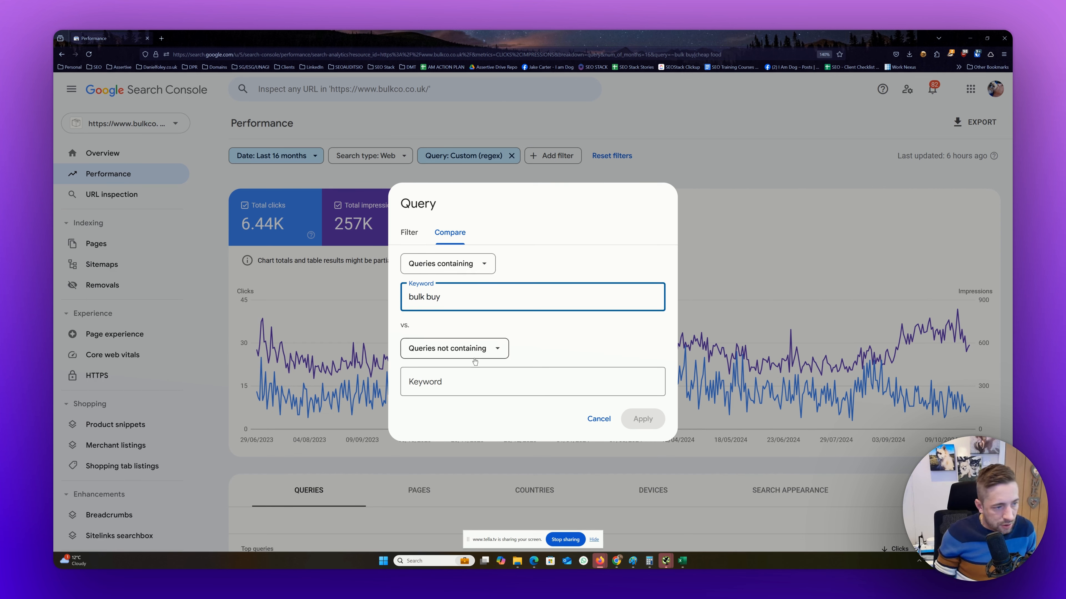
left_click(501, 380)
type("bulk buy")
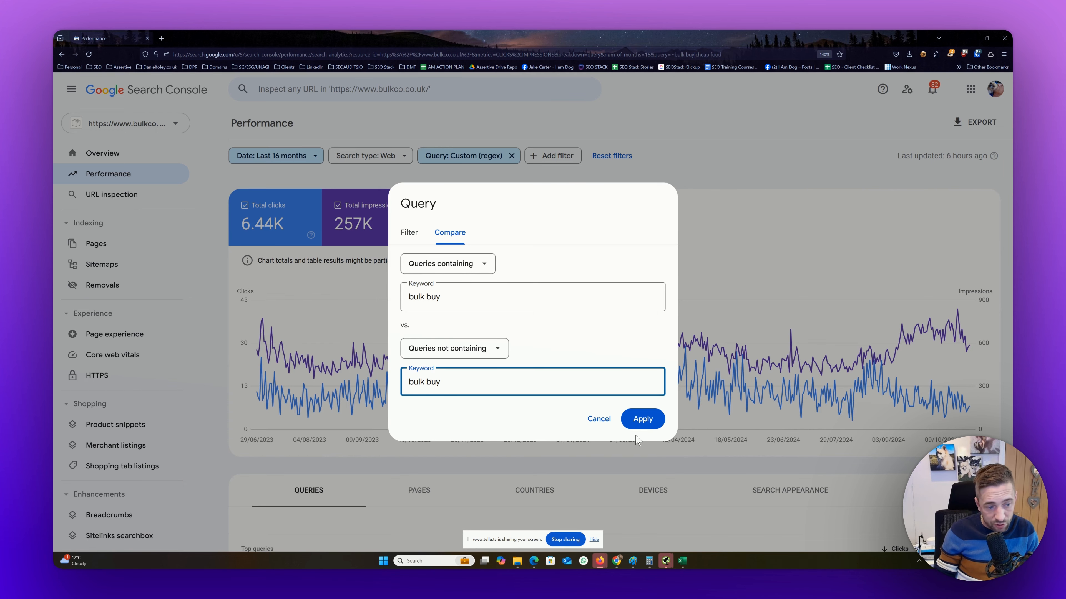
left_click(643, 420)
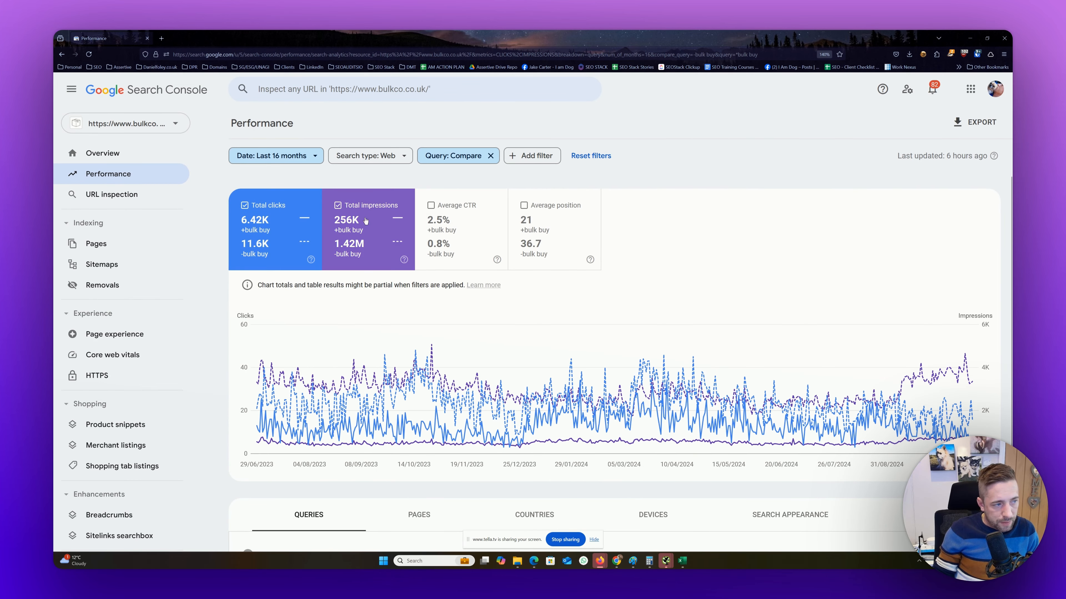
Hide total impressions to examine the clicks trends of both query groups, and show total impressions again.
left_click(357, 223)
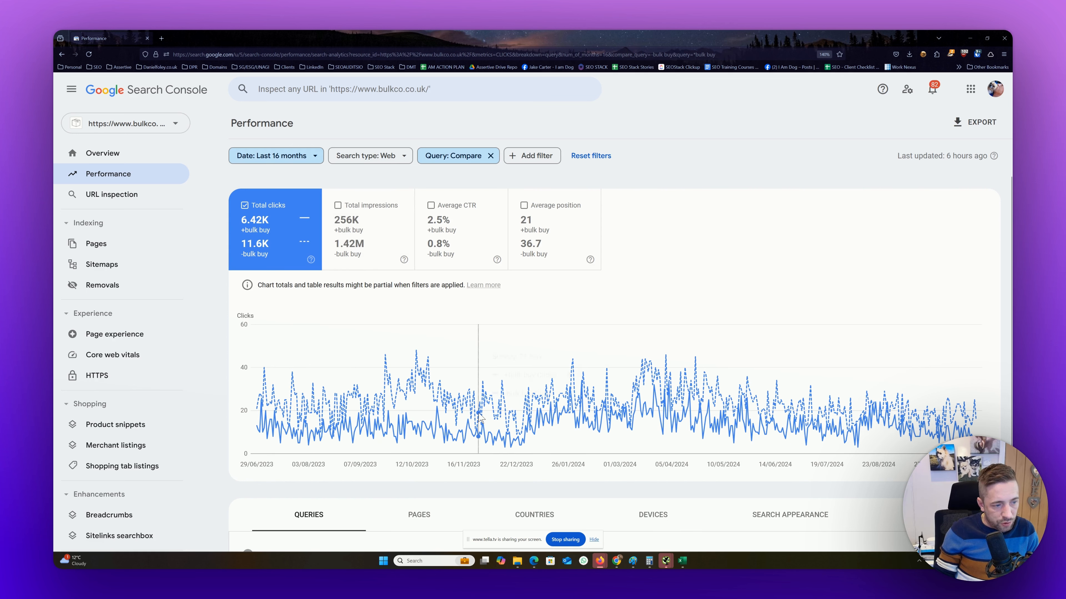
mouse_move(481, 419)
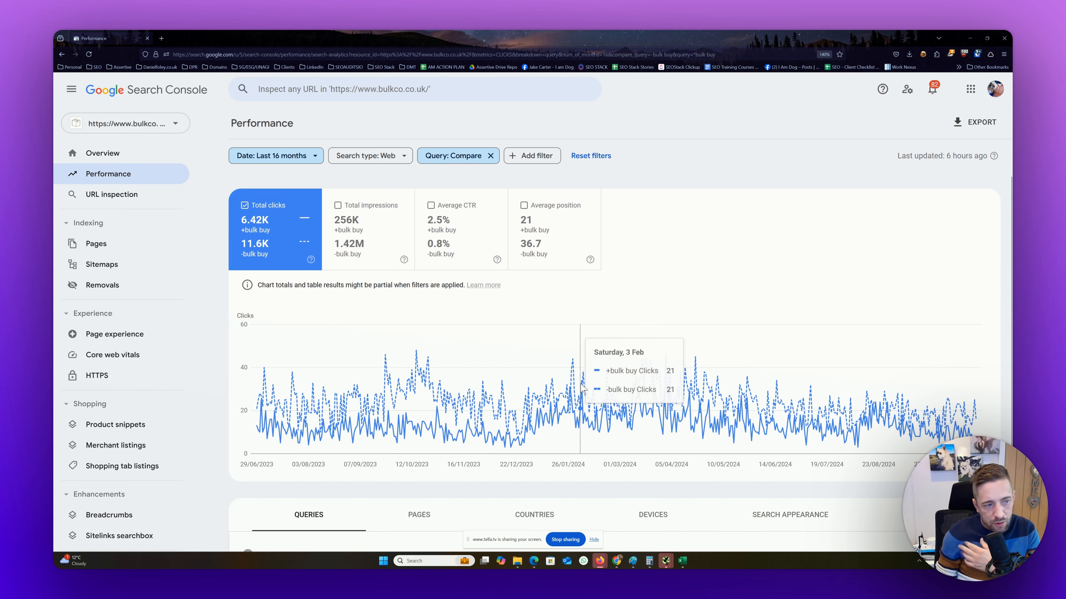
scroll(552, 387, "down", 1)
scroll(552, 387, "up", 1)
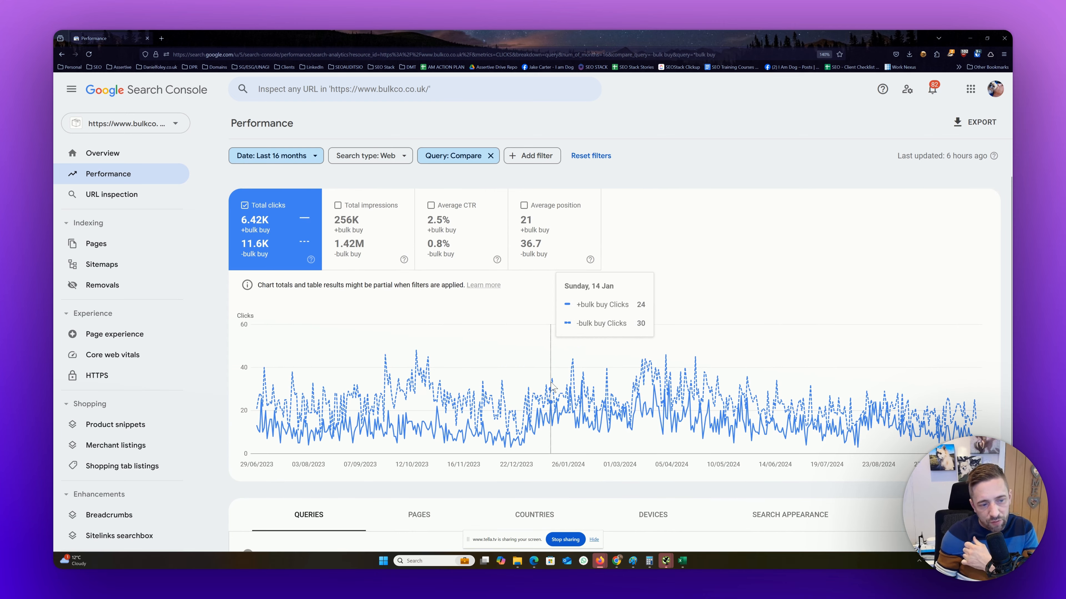
scroll(509, 409, "down", 1)
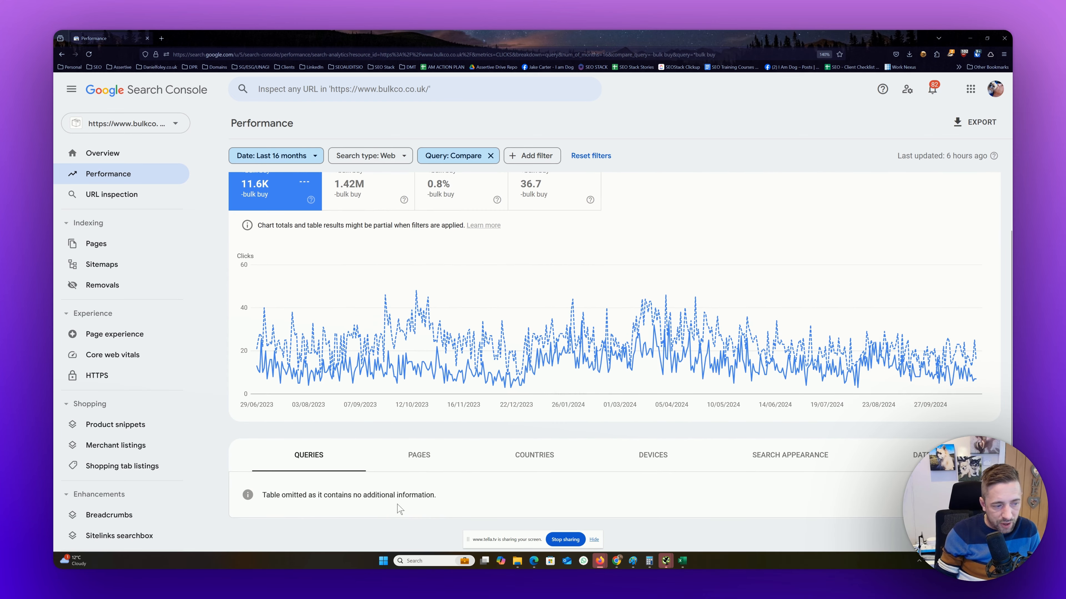
scroll(538, 260, "up", 1)
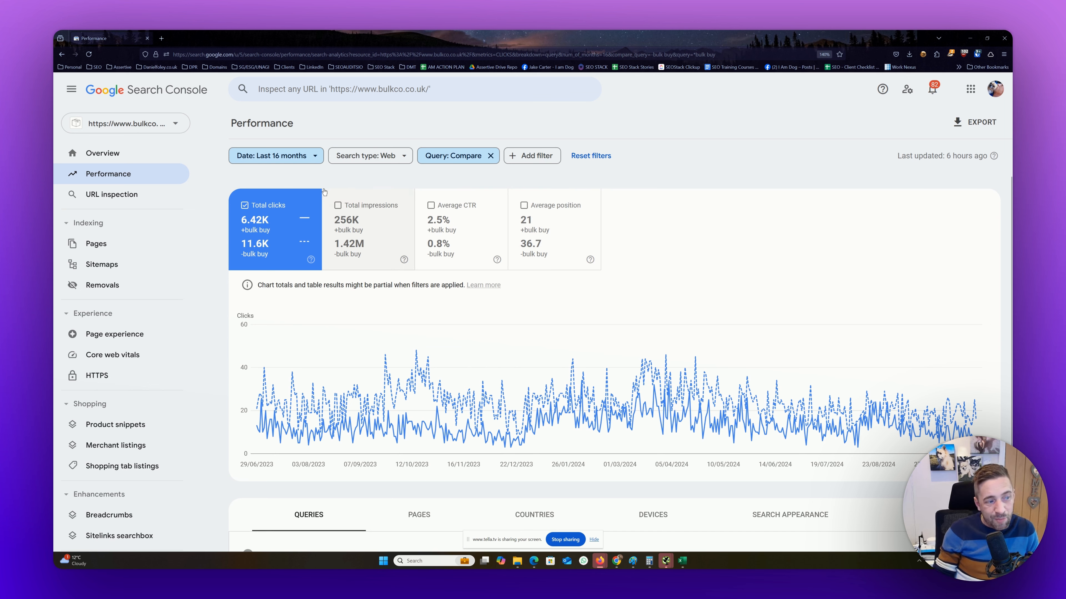
left_click(360, 231)
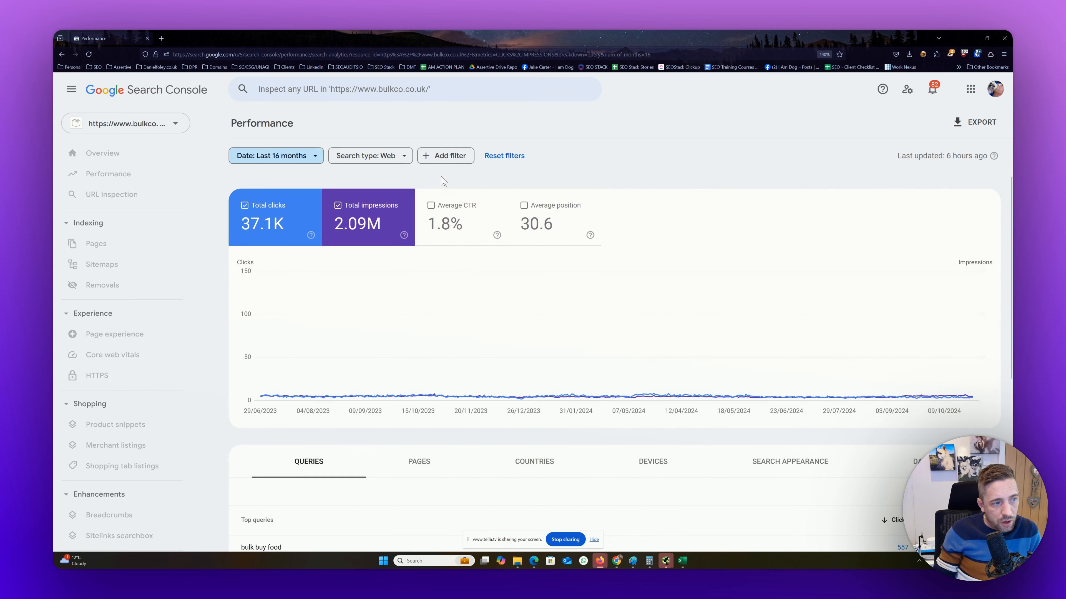
left_click(445, 155)
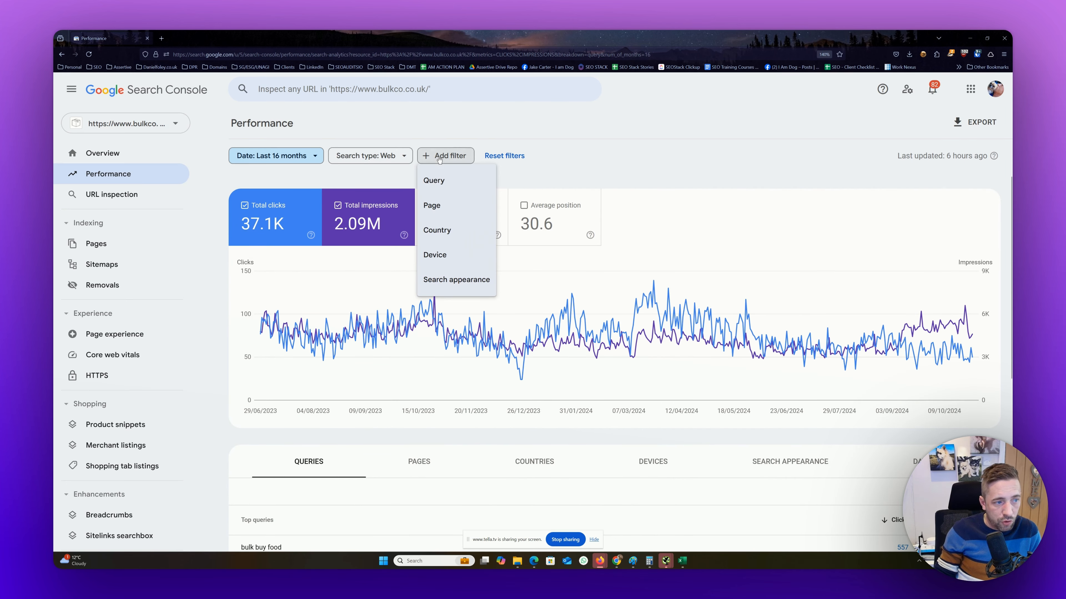
left_click(440, 206)
left_click(458, 272)
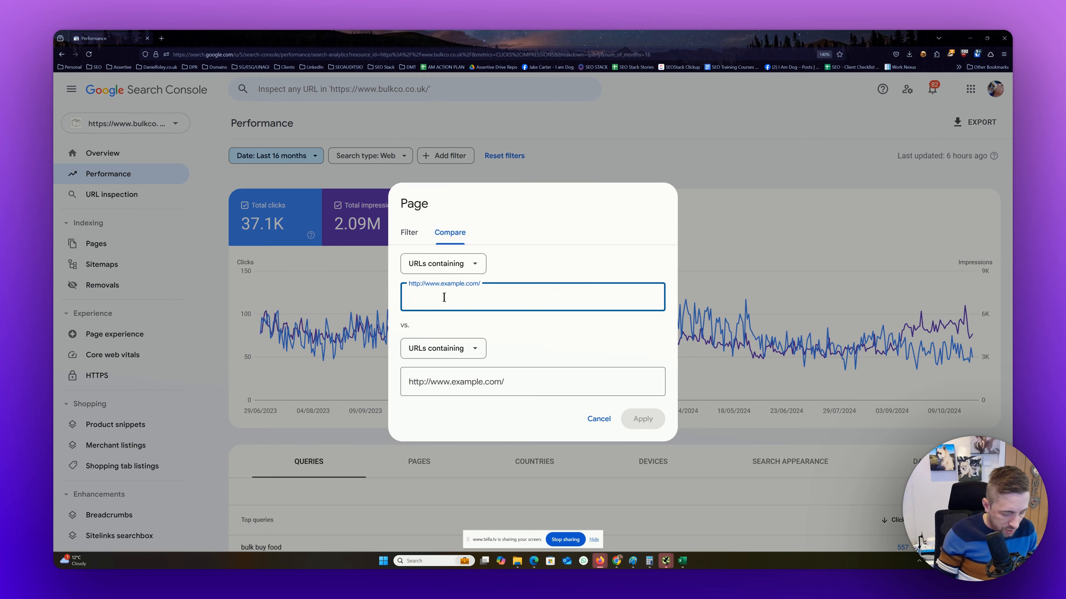
type("/collections")
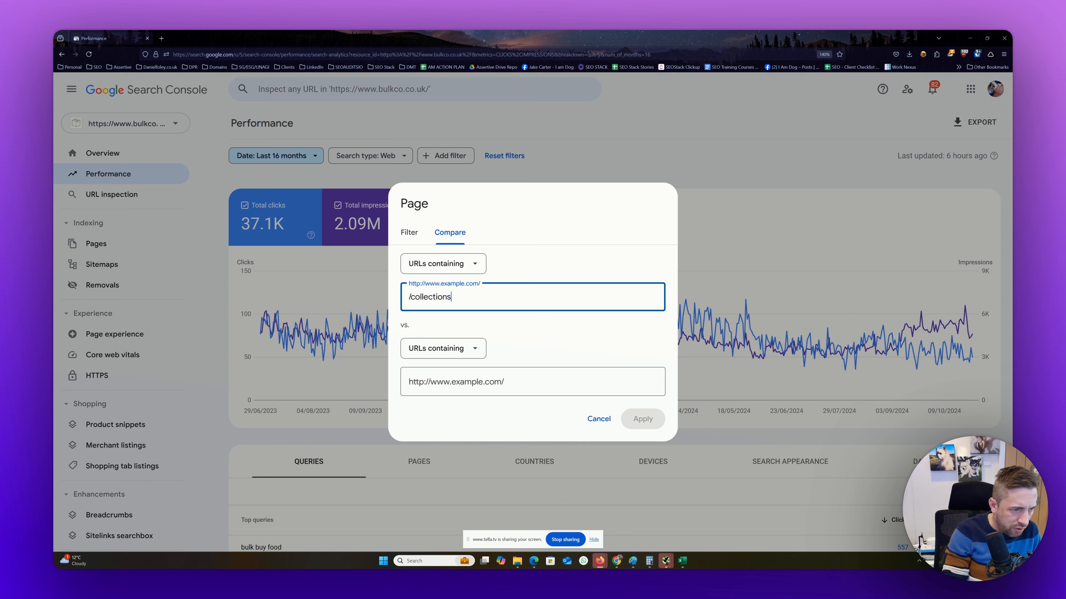
type("/")
key("ctrl+a")
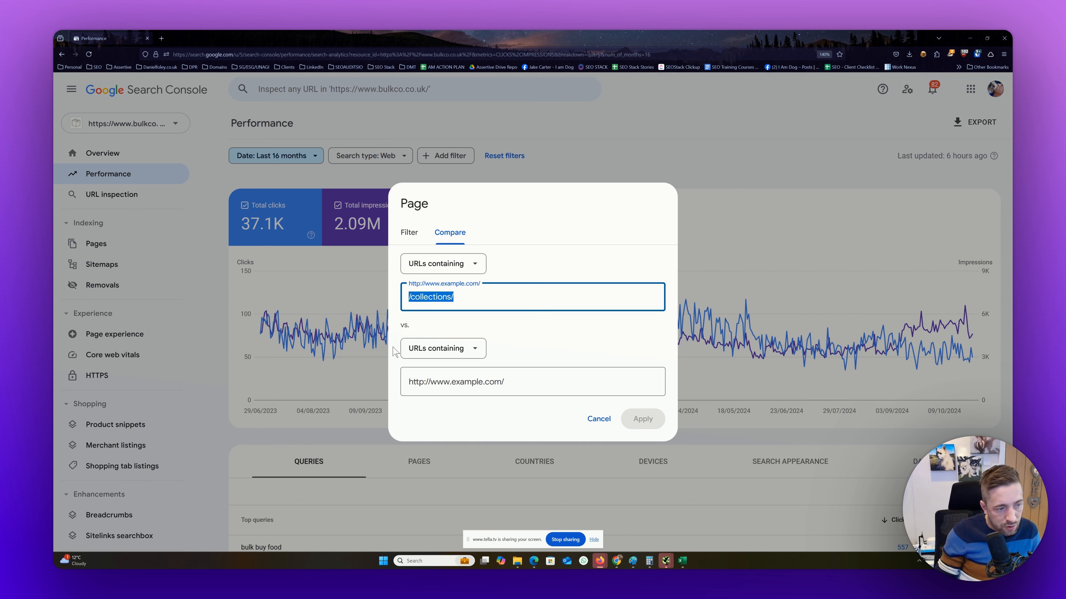
left_click(458, 382)
type("/products/")
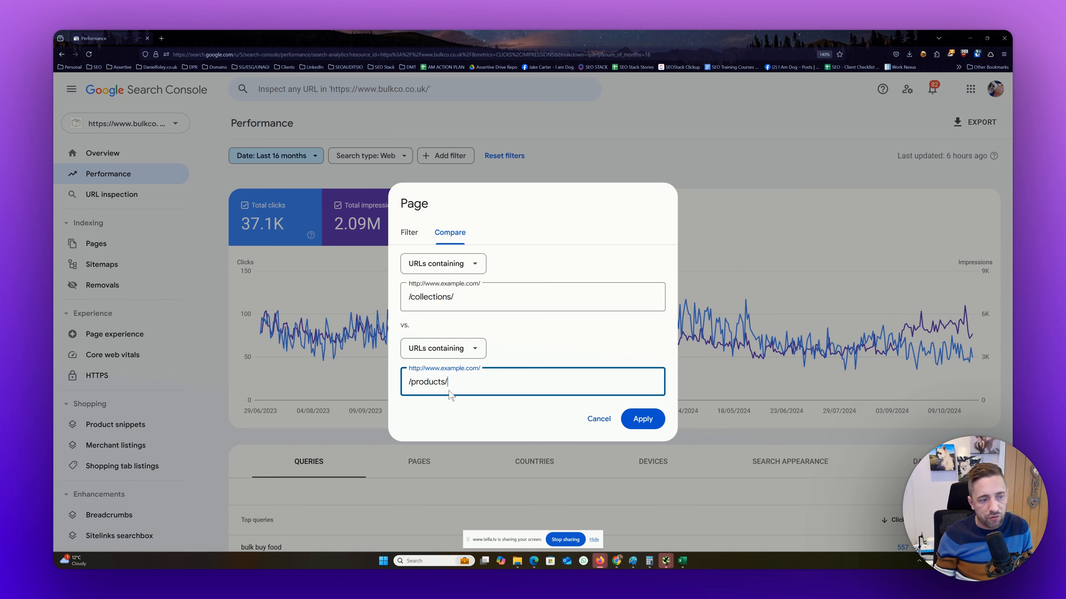
left_click(668, 162)
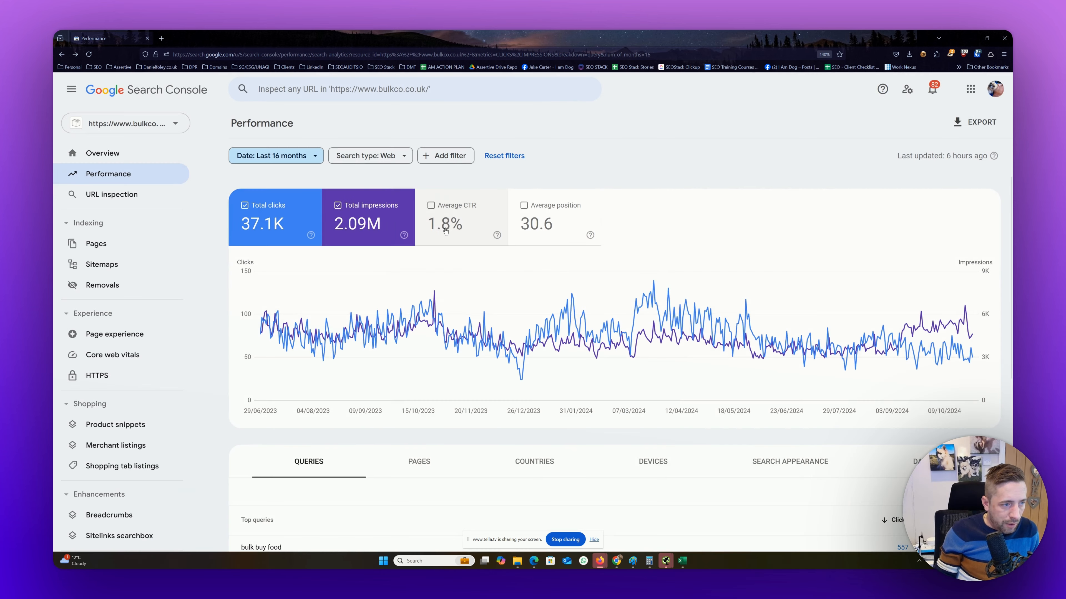
Switch the performance table to the pages breakdown and look through the top page URLs.
scroll(446, 231, "down", 5)
scroll(451, 195, "up", 3)
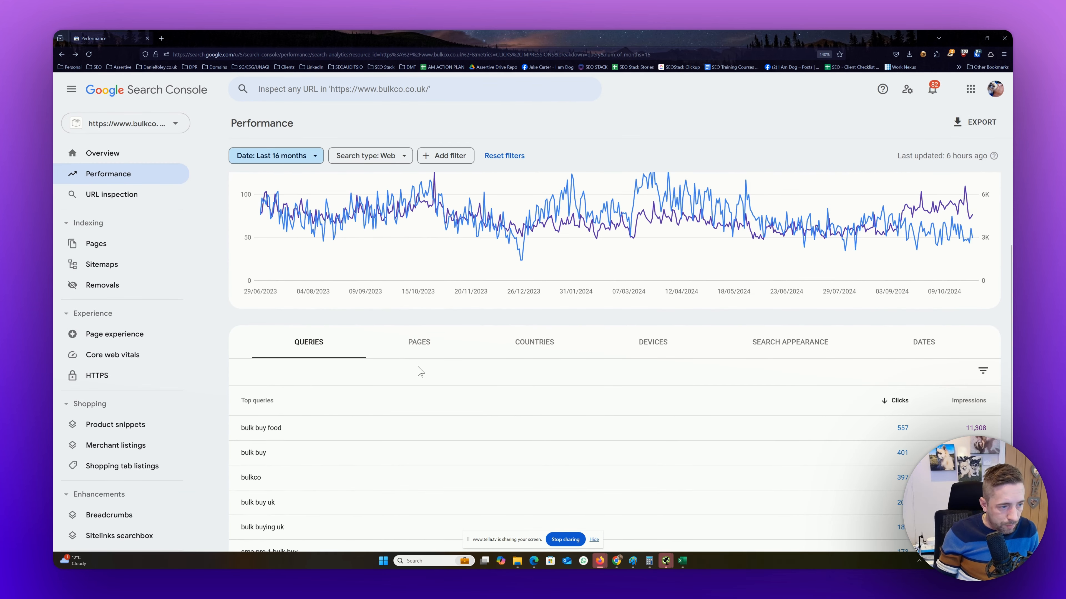
left_click(424, 352)
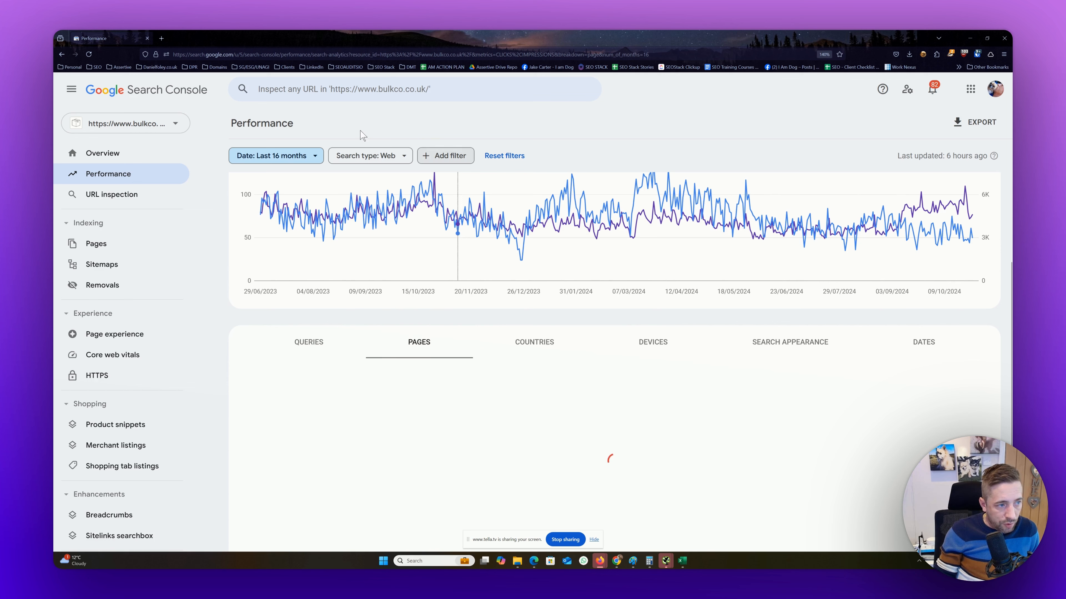
scroll(369, 343, "down", 4)
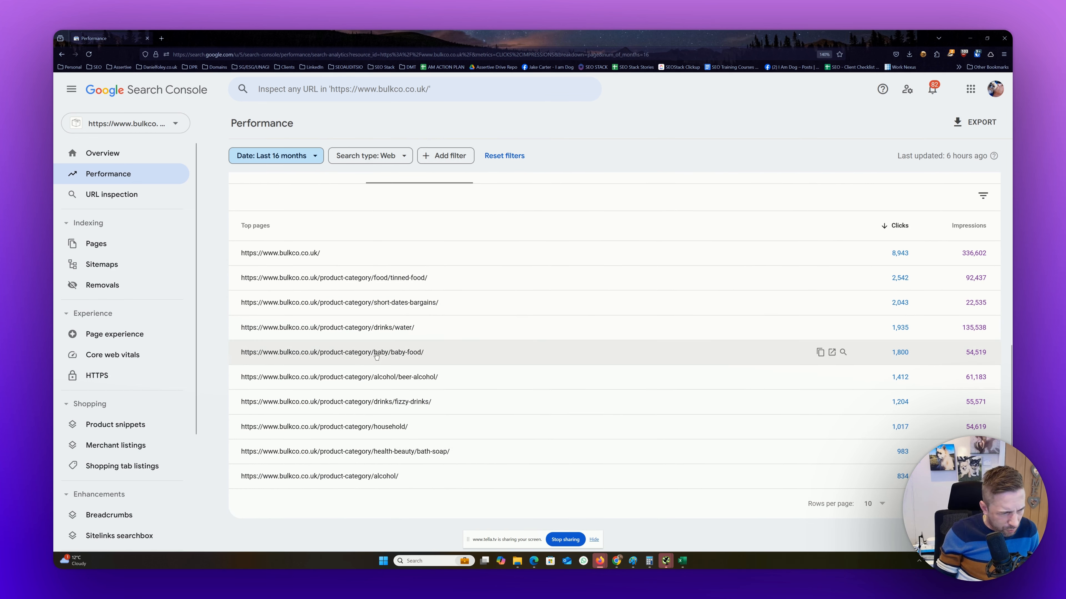
Page through the top pages table to examine which category and product URLs receive clicks.
left_click(983, 503)
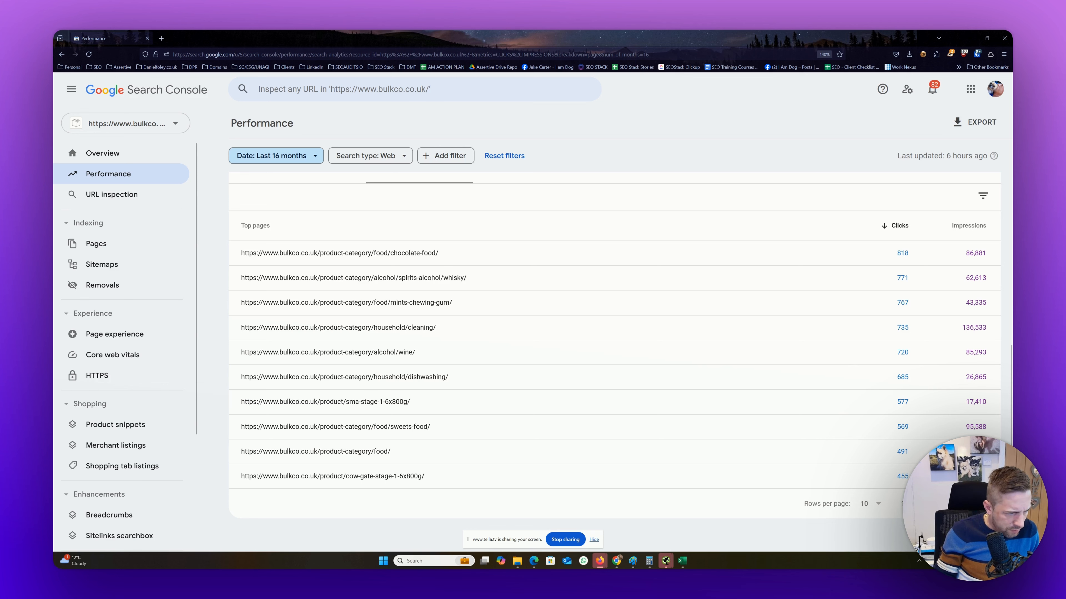
left_click(983, 504)
left_click(983, 503)
left_click(983, 504)
left_click(983, 503)
left_click(983, 504)
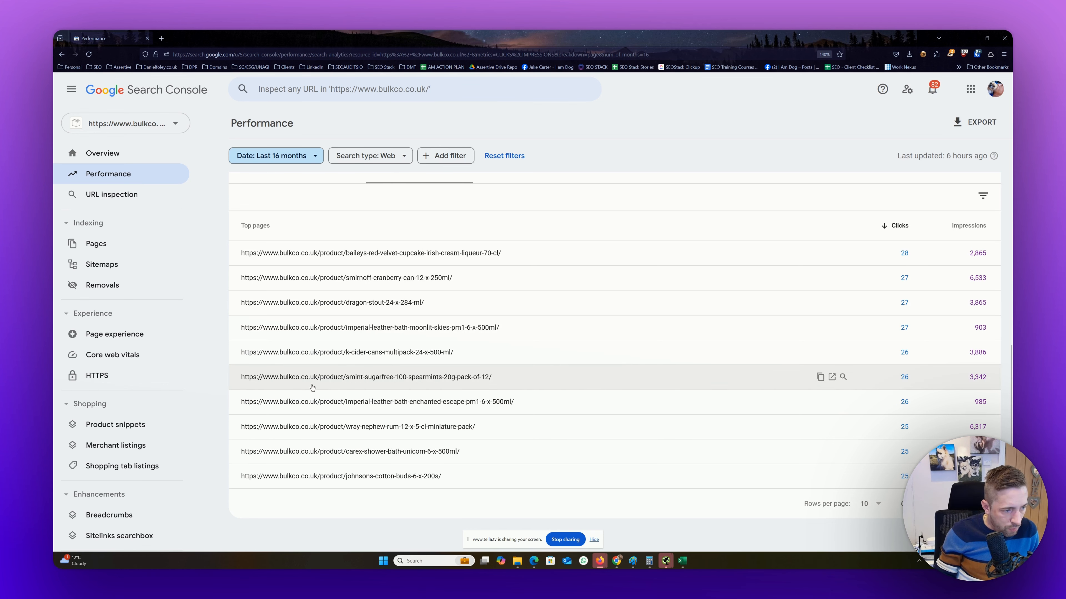
Compare performance of pages with URLs containing /product-category/ against pages with URLs containing /product/.
scroll(587, 405, "up", 7)
left_click(453, 158)
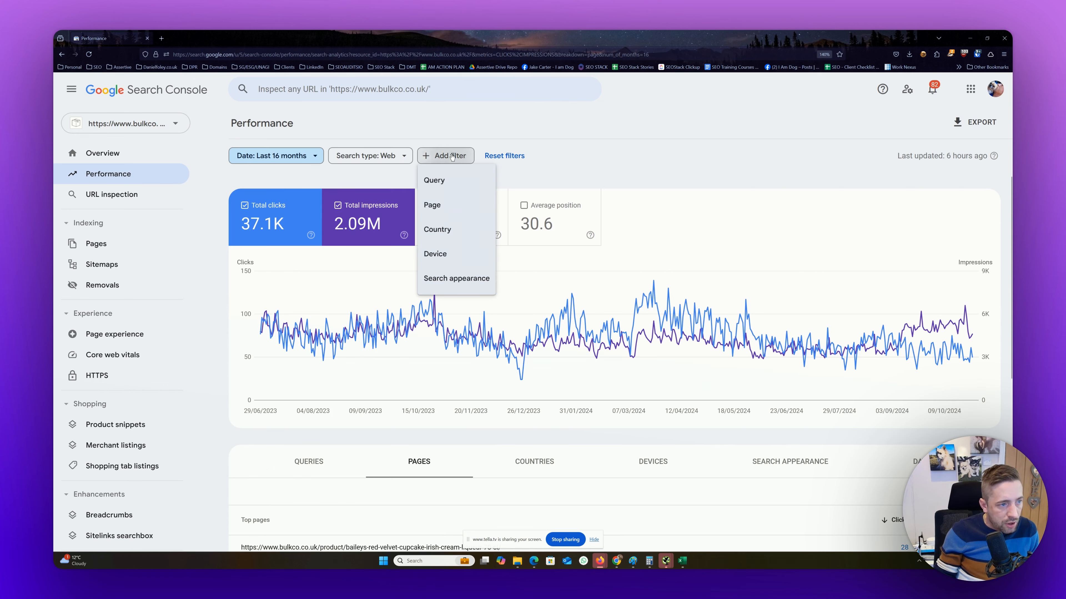
left_click(454, 205)
left_click(457, 278)
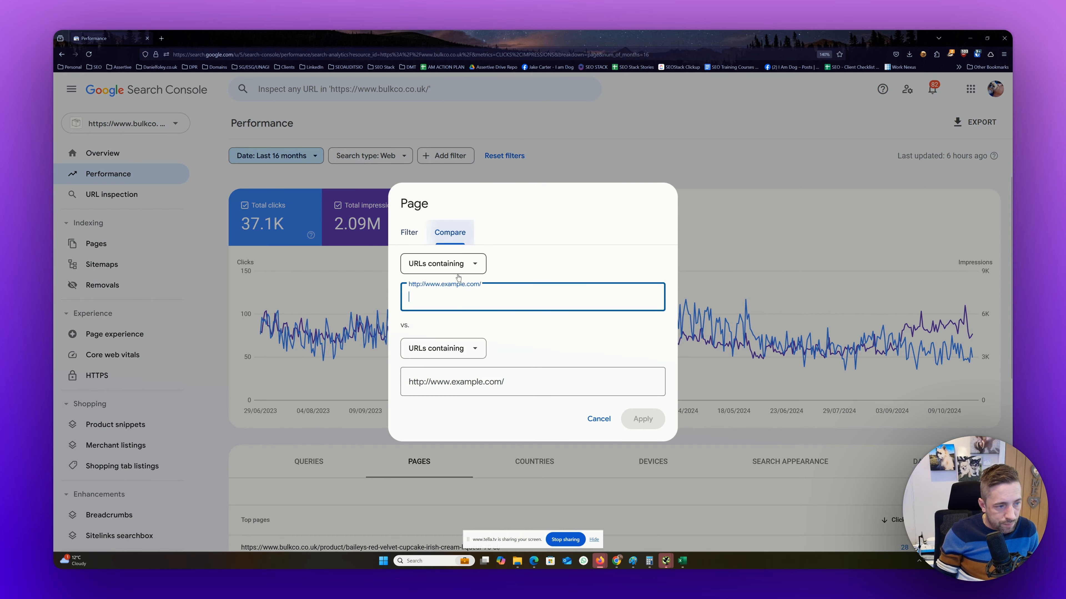
type("/produ")
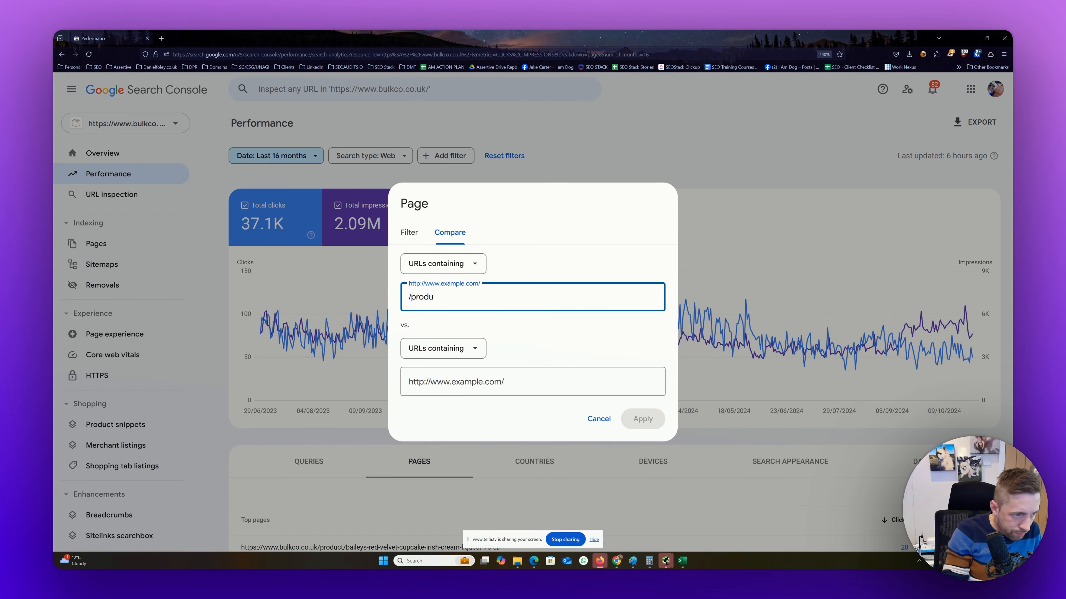
type("ct-category")
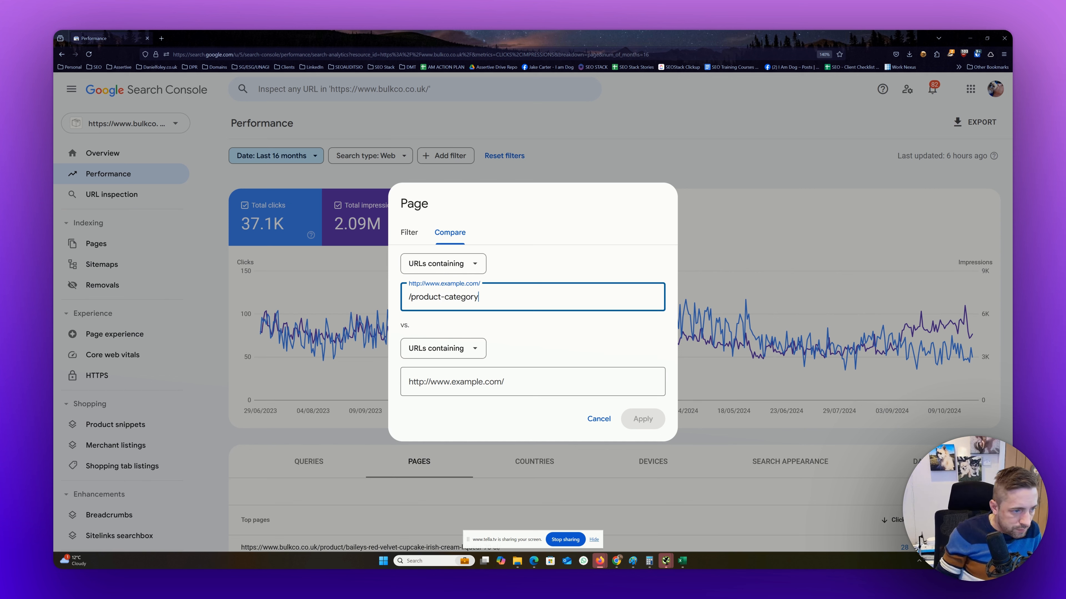
type("/")
key("Tab")
key("Tab")
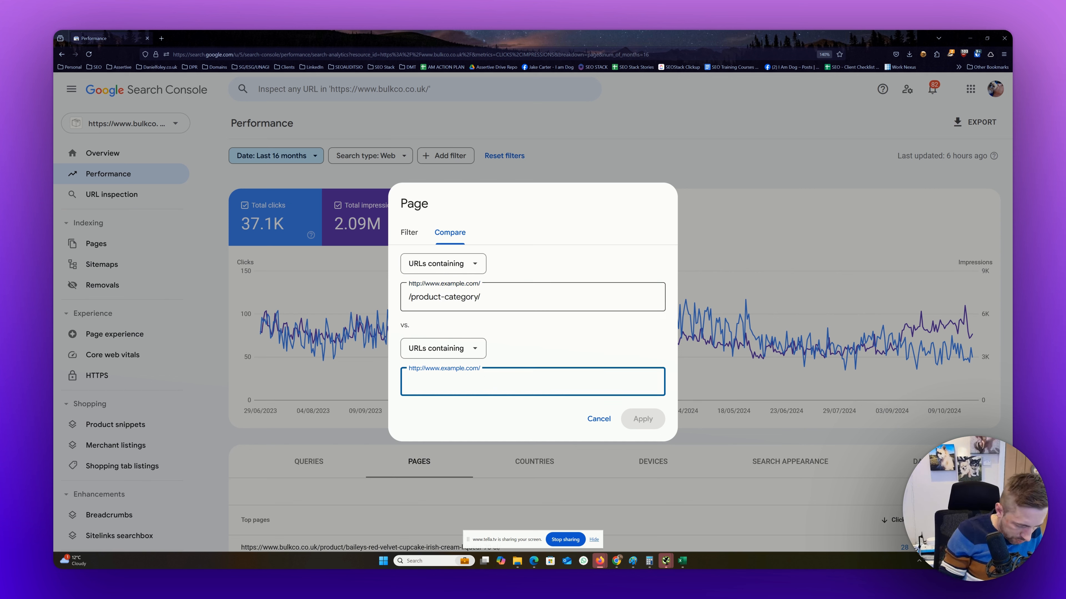
type("/product/")
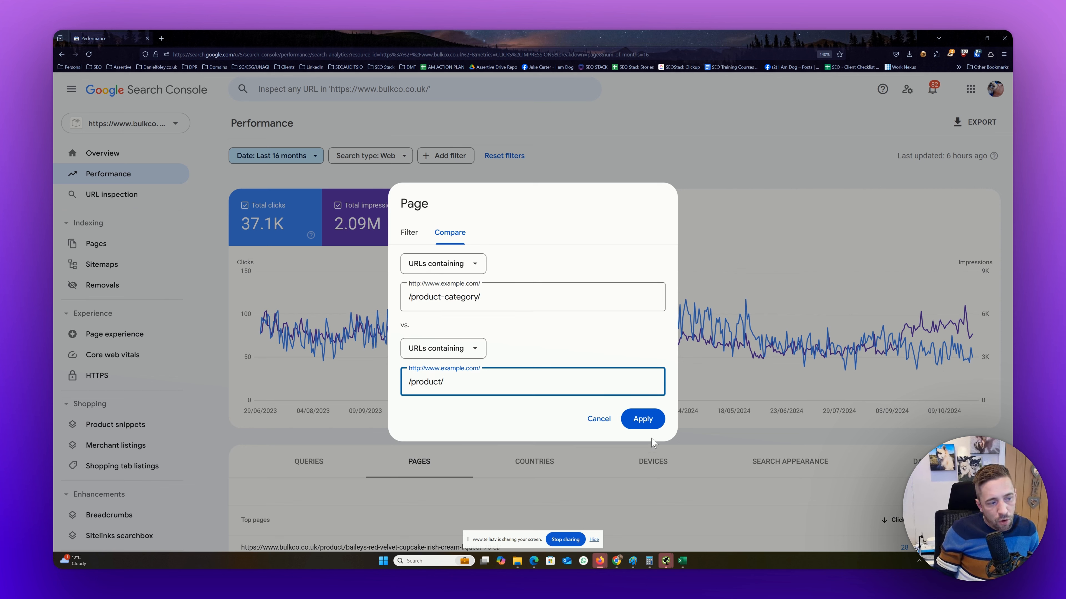
left_click(642, 419)
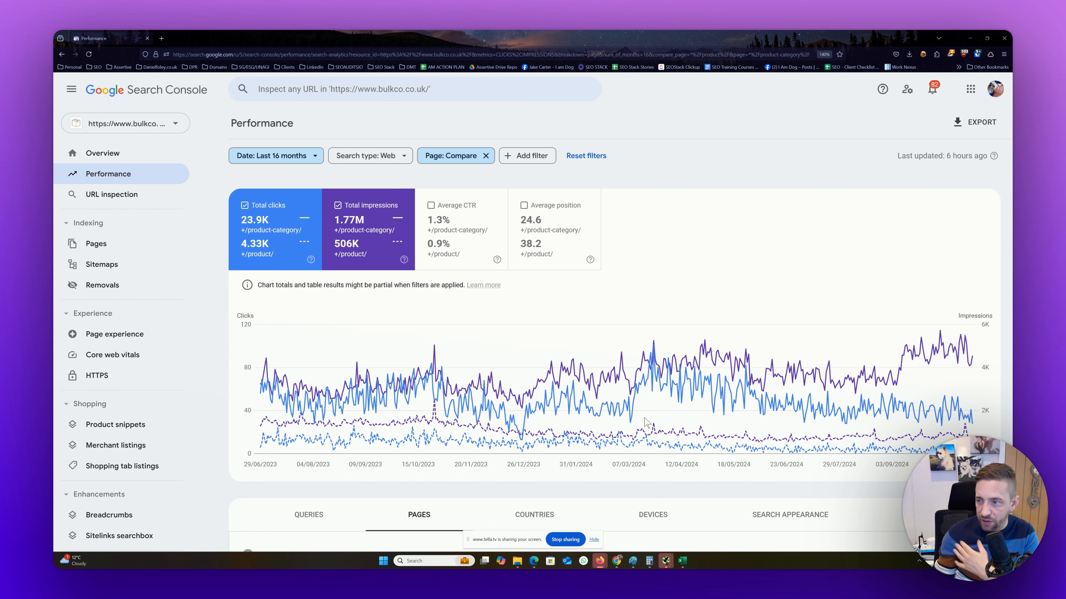
mouse_move(646, 422)
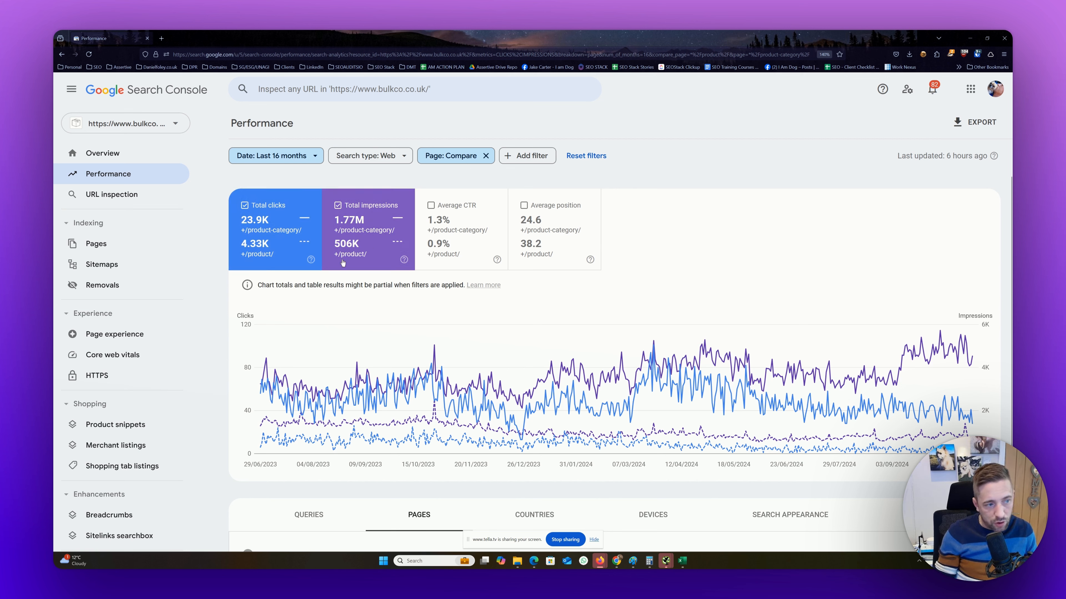
scroll(352, 246, "down", 1)
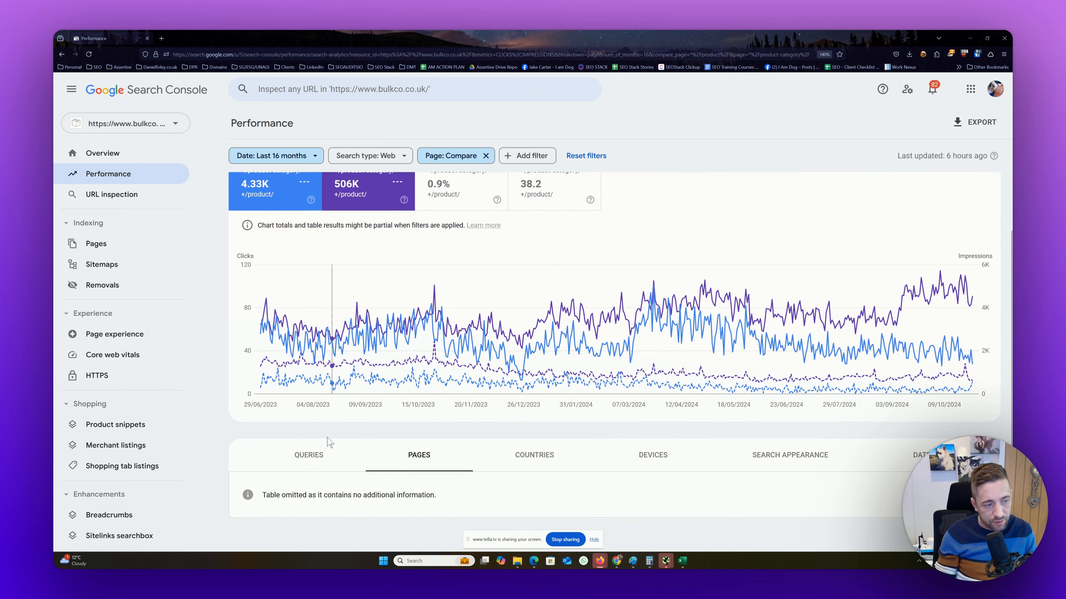
scroll(440, 251, "up", 1)
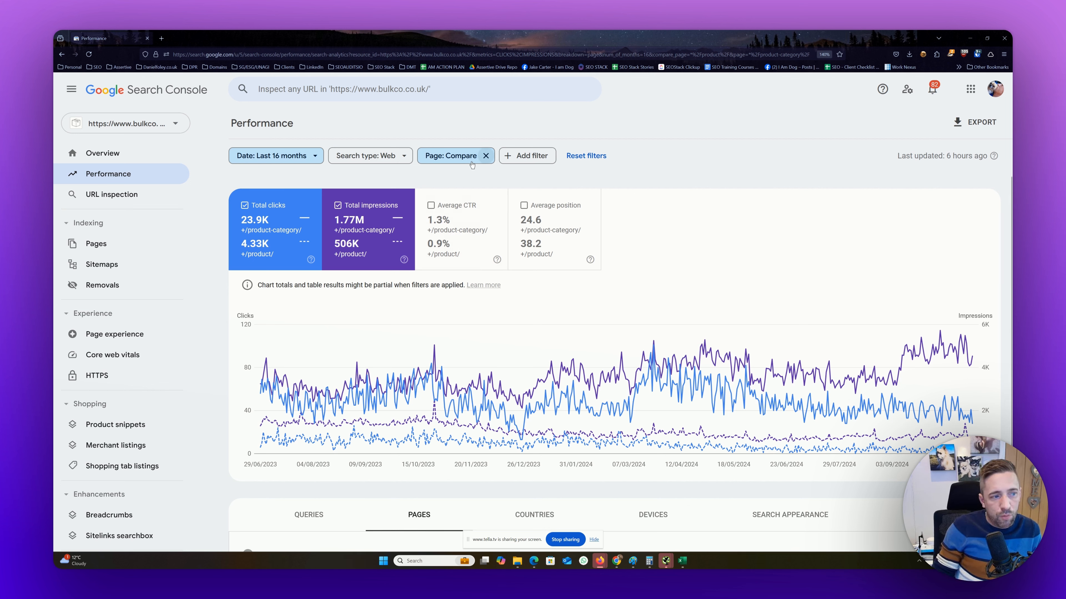
left_click(447, 163)
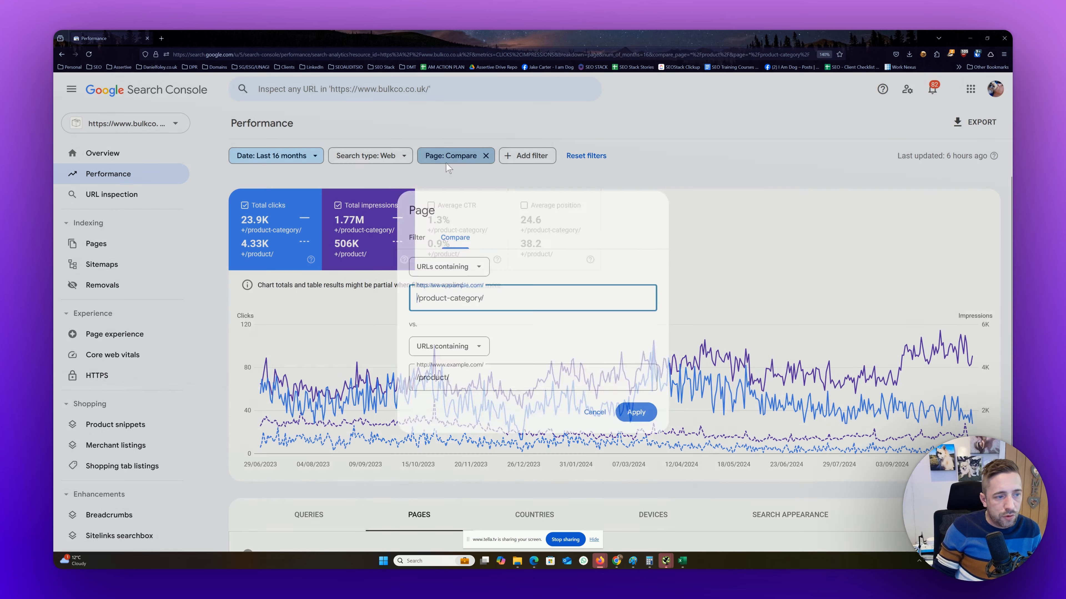
left_click(404, 231)
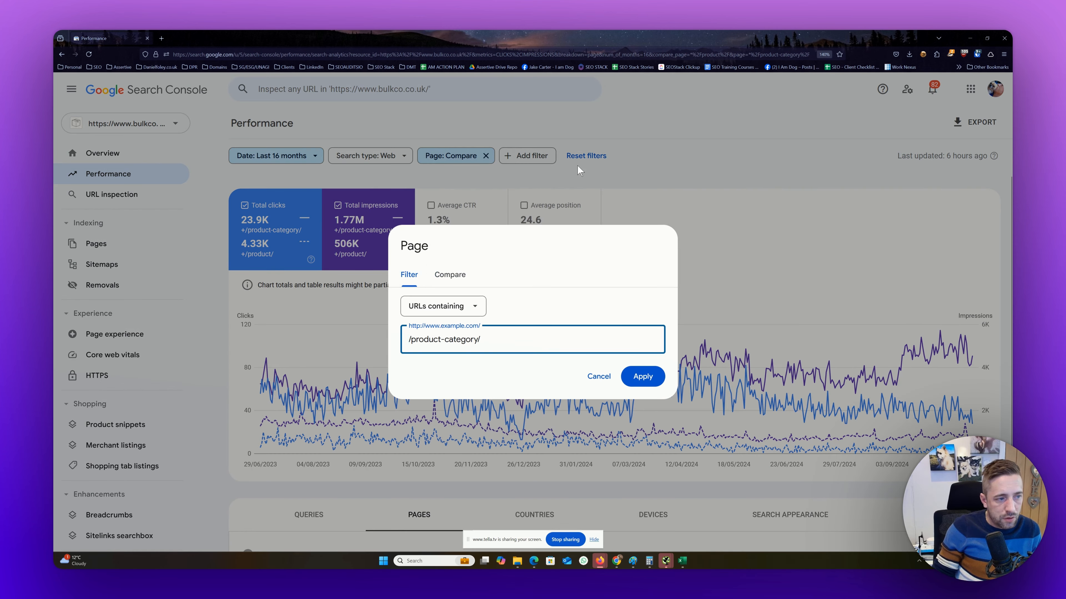
left_click(577, 166)
left_click(363, 162)
left_click(451, 165)
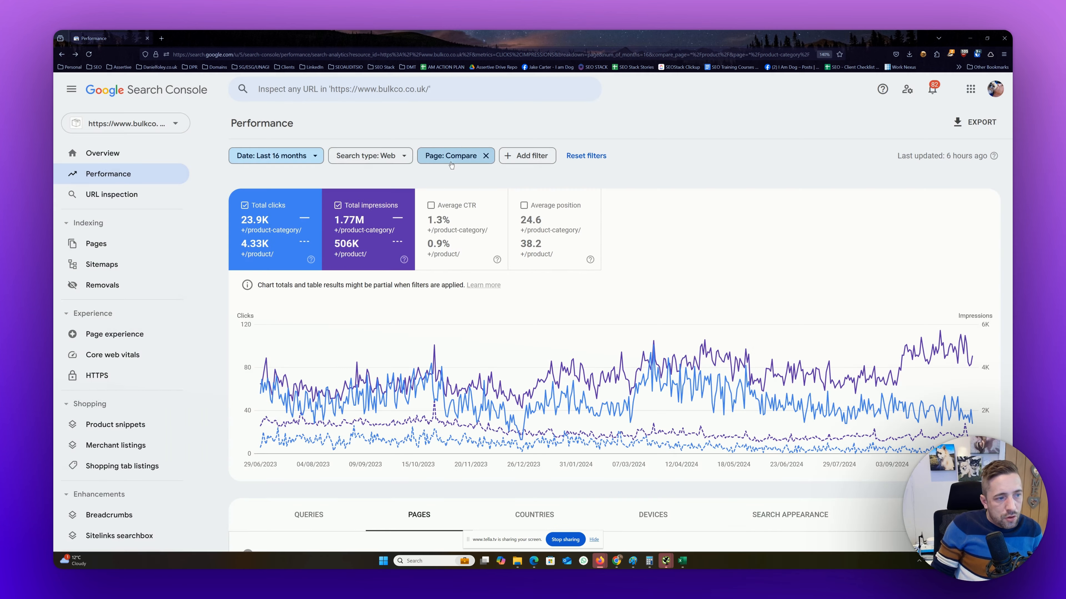
left_click(453, 163)
left_click(415, 234)
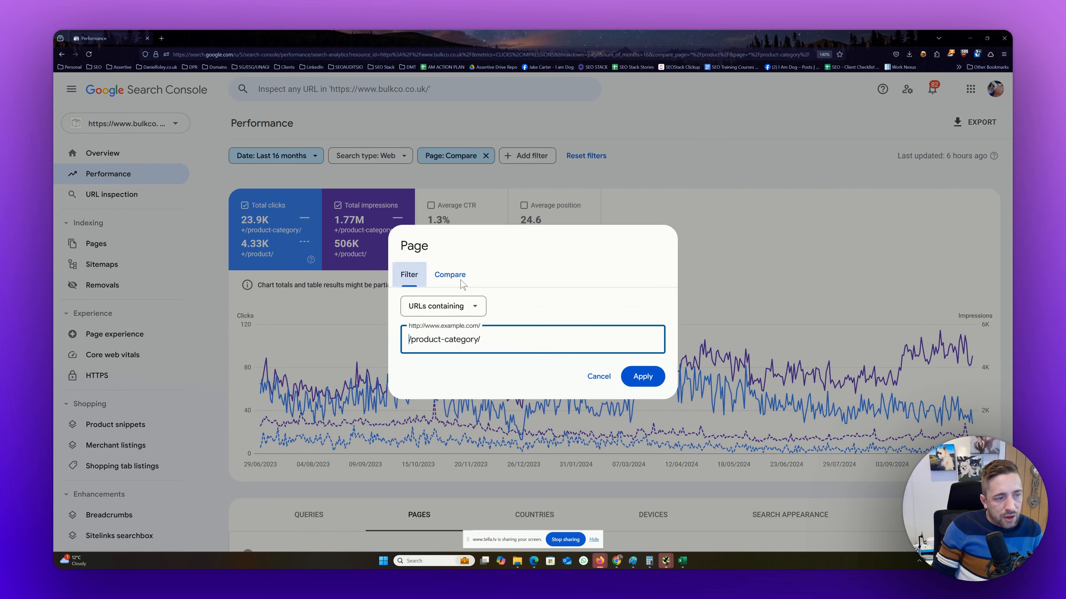
left_click(600, 377)
Remove the page comparison from the performance report.
left_click(484, 157)
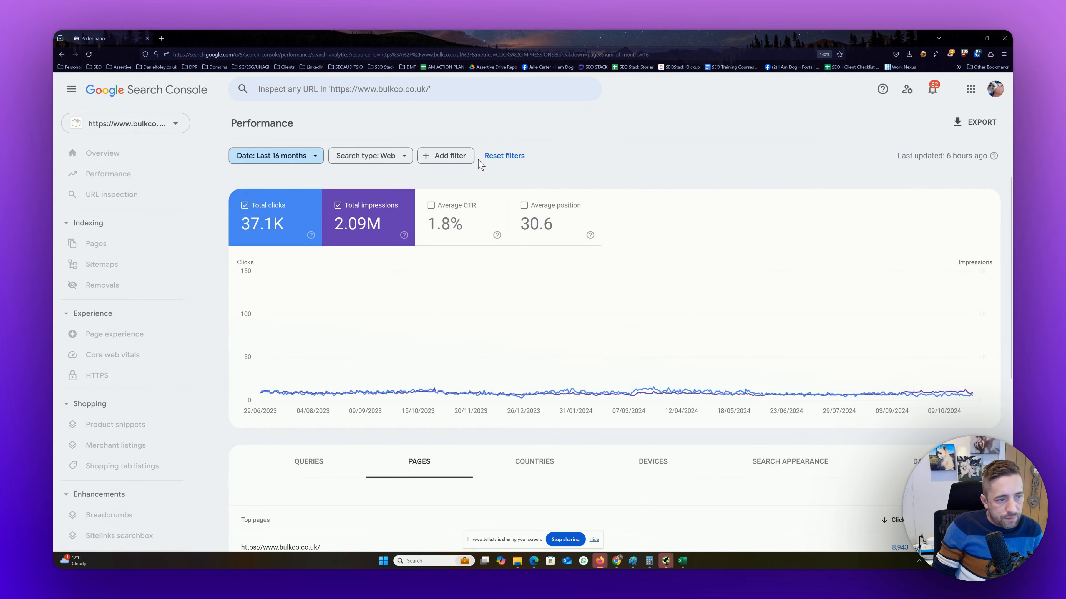
left_click(455, 152)
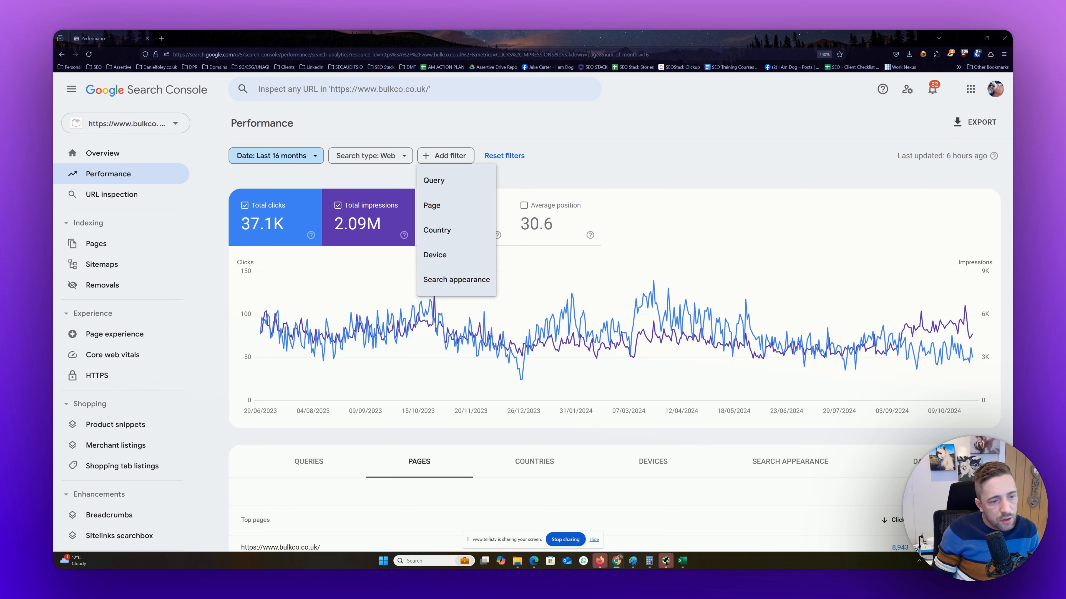
left_click(723, 190)
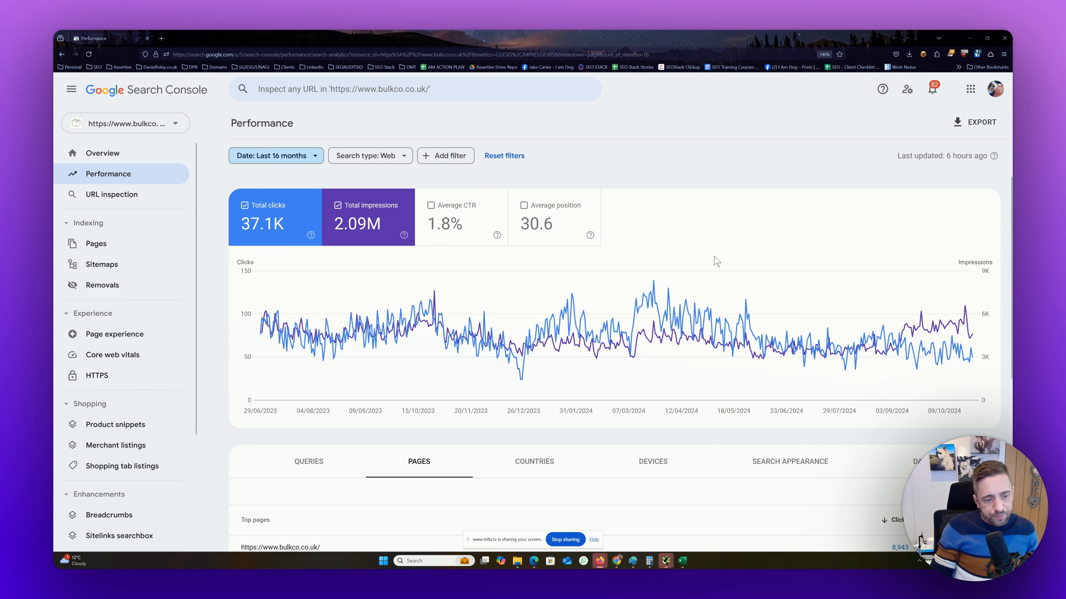
scroll(716, 261, "down", 3)
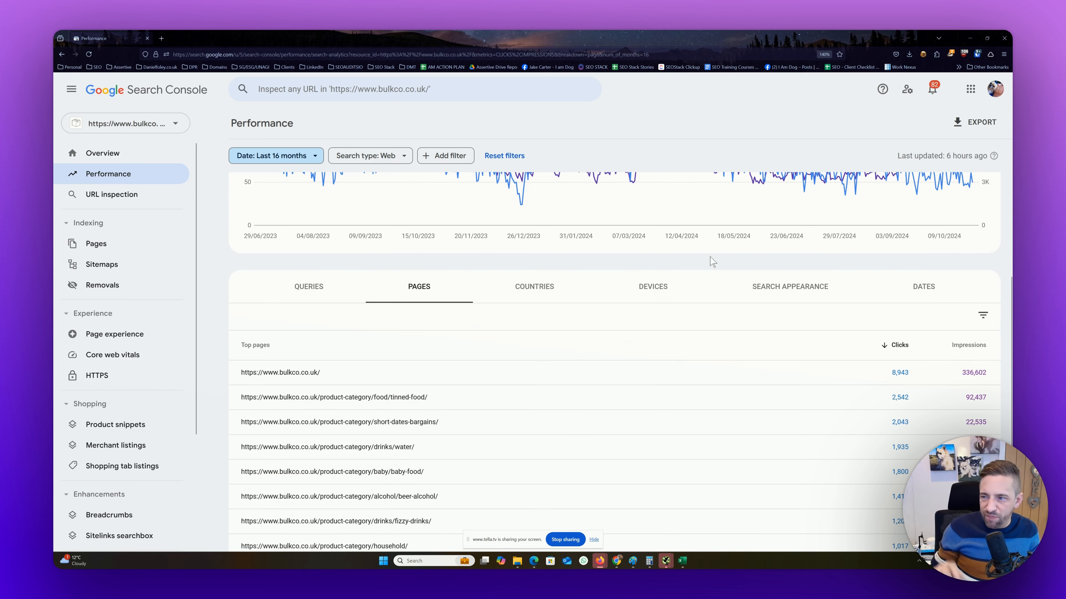
scroll(741, 267, "up", 3)
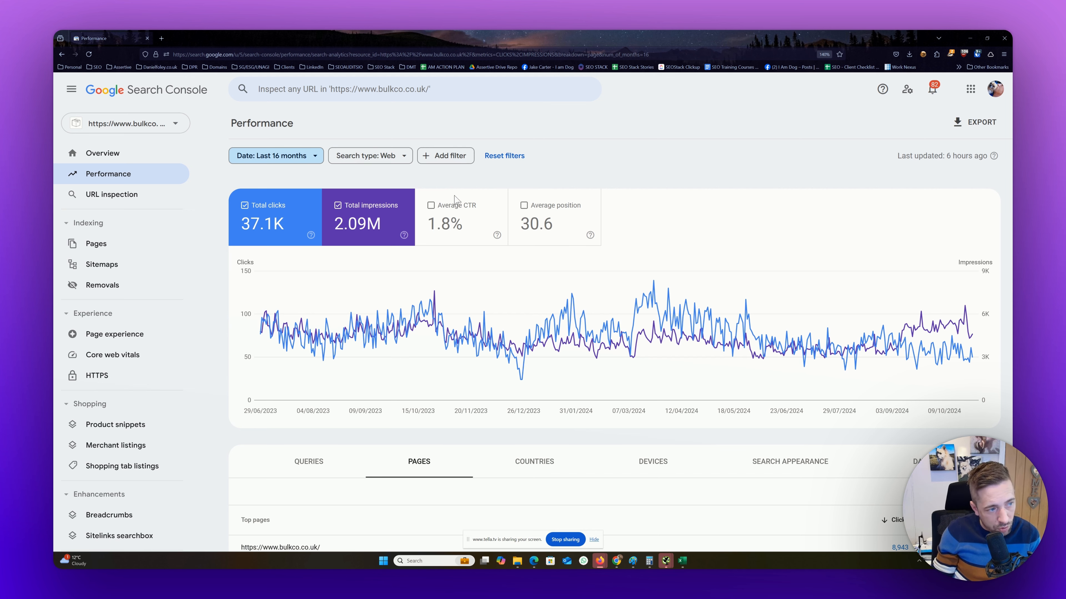
scroll(457, 201, "down", 5)
scroll(456, 200, "up", 5)
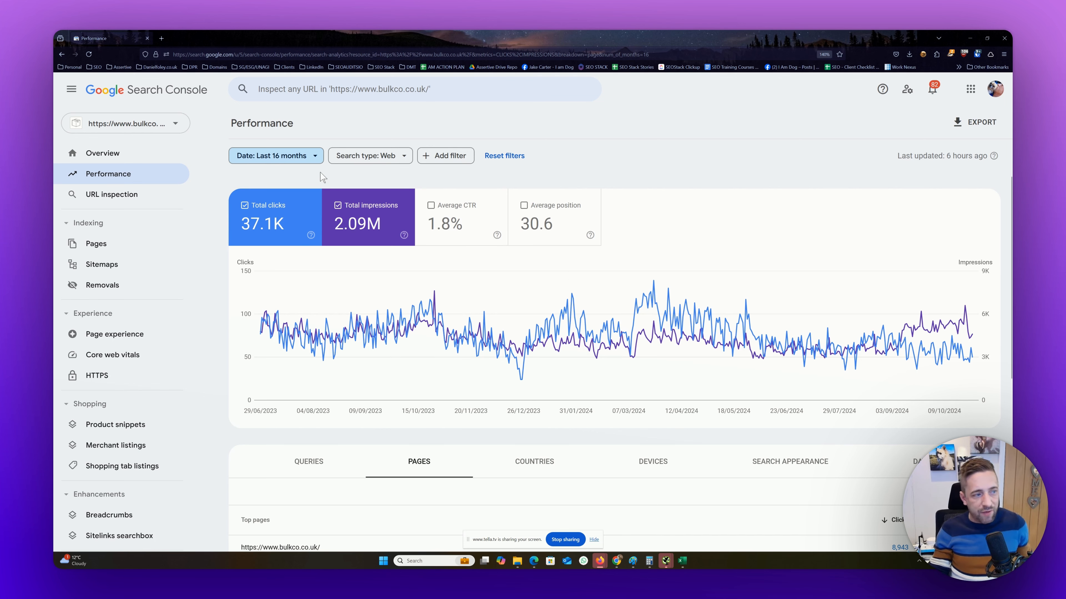
Limit the report's date range to the most recent date and review its chart and top pages.
left_click(284, 163)
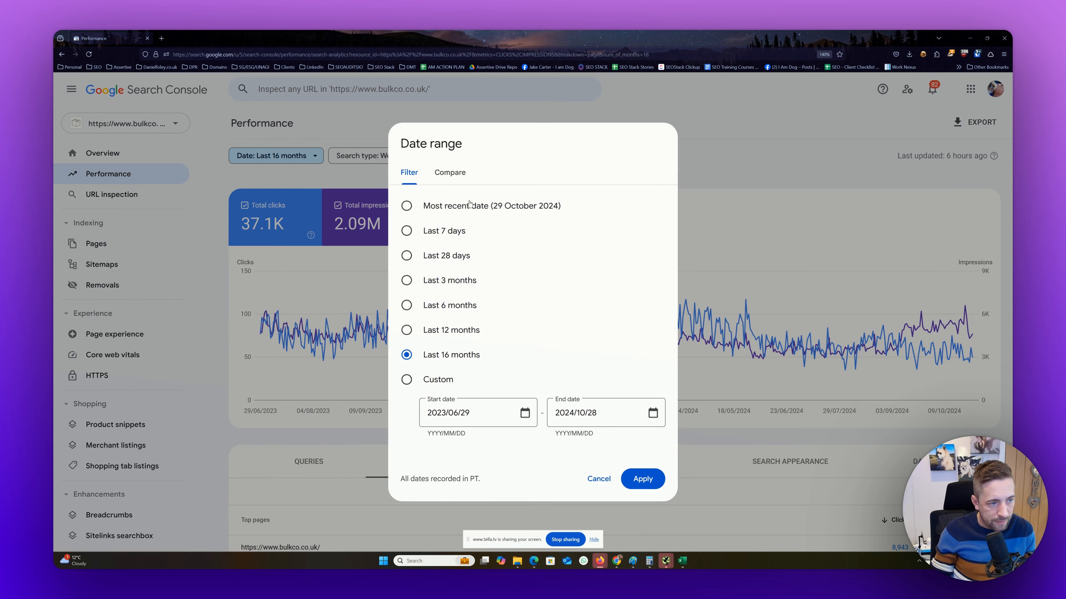
left_click(464, 214)
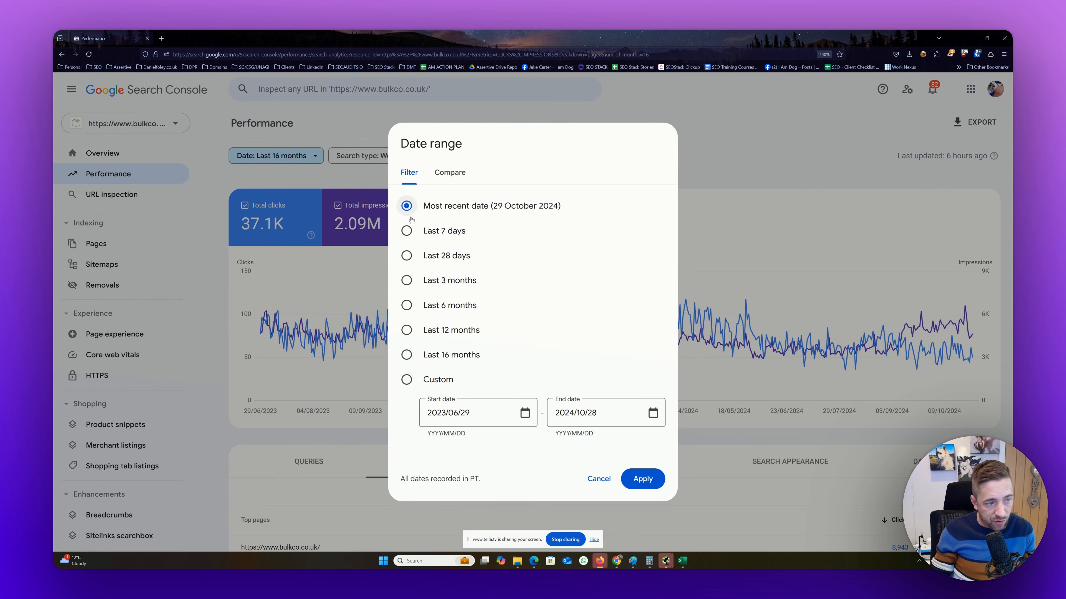
left_click(646, 477)
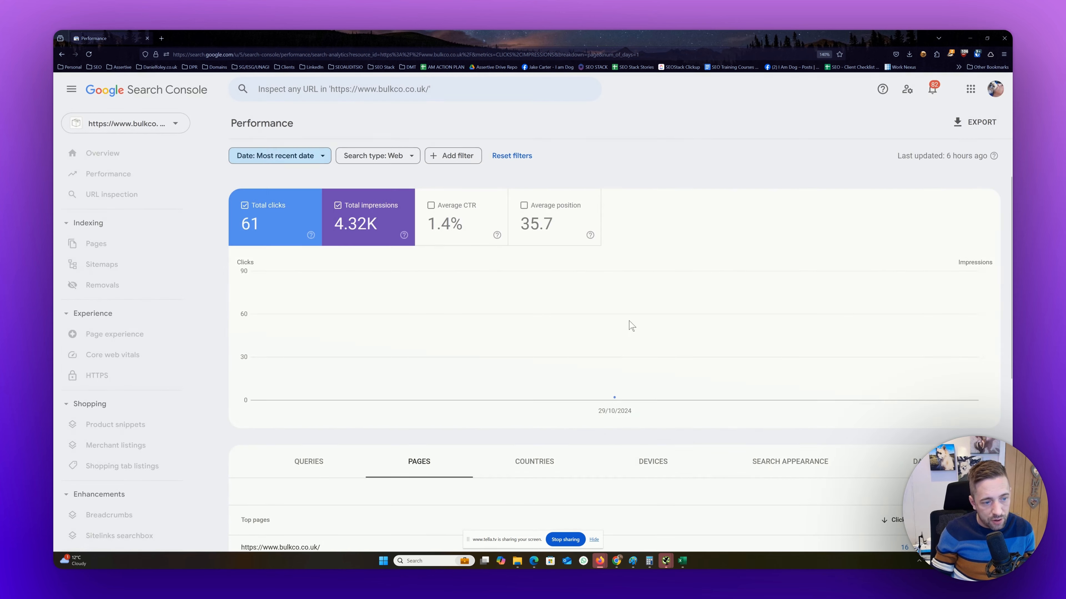
mouse_move(616, 307)
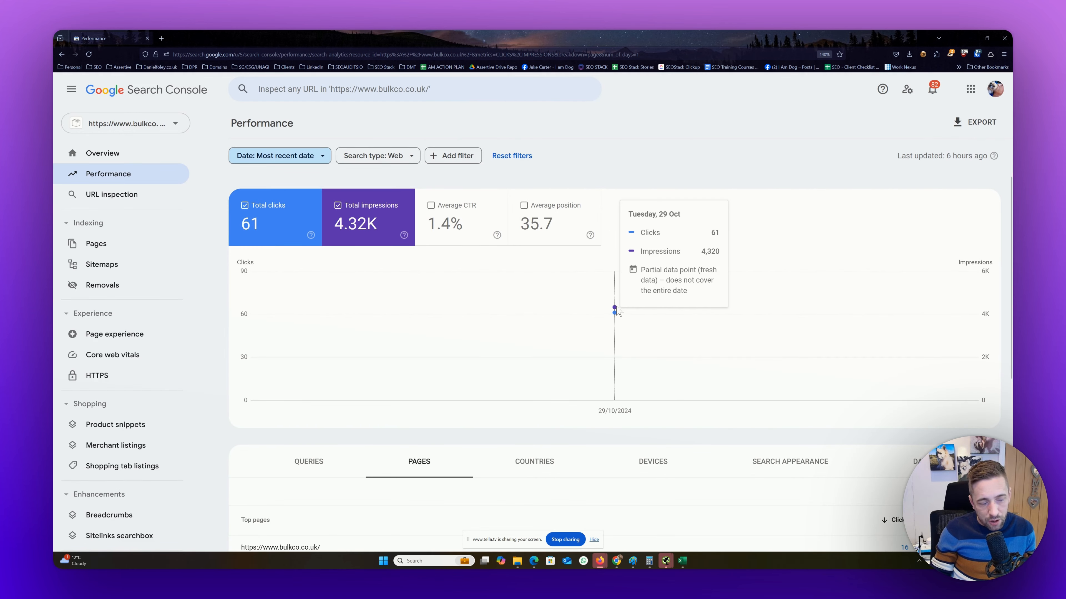
scroll(616, 310, "down", 5)
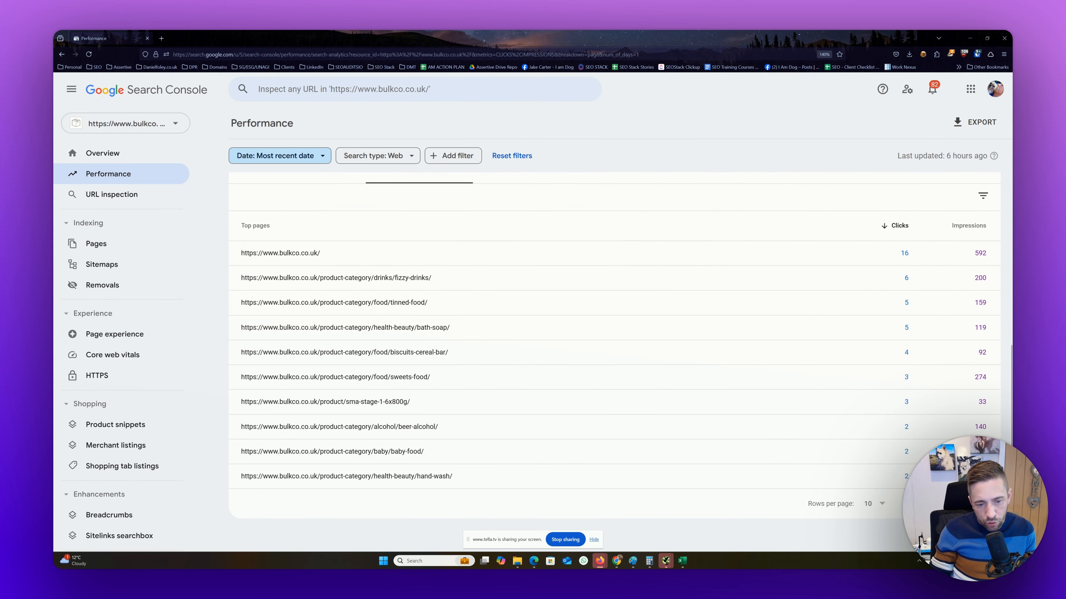
Include average CTR and average position in the performance chart and the top pages table.
scroll(614, 310, "up", 5)
left_click(445, 207)
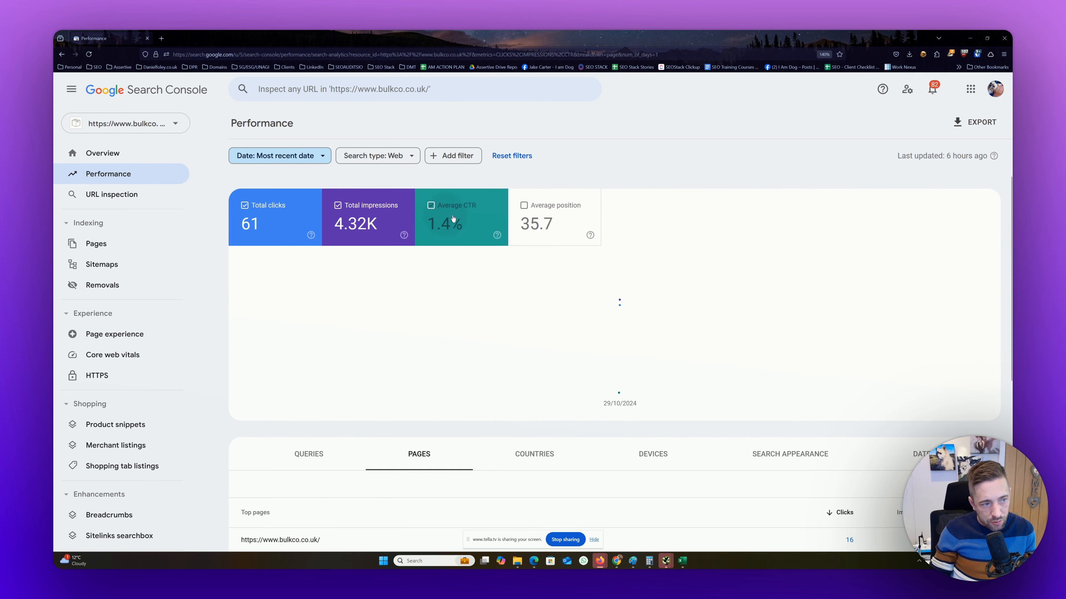
left_click(578, 209)
scroll(578, 210, "down", 5)
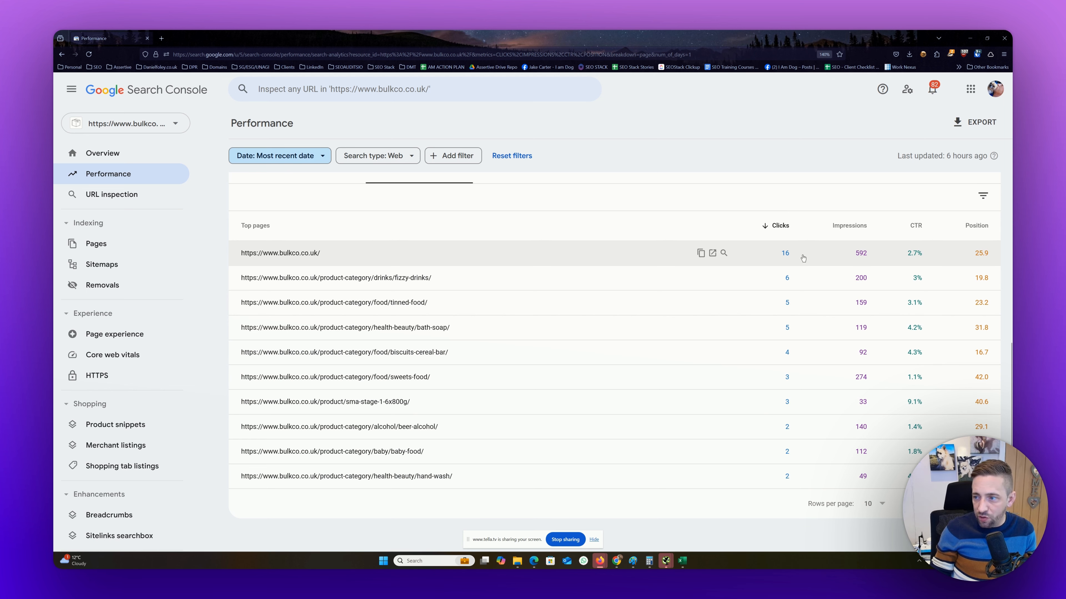
Break the performance table down by search queries instead of pages.
scroll(797, 265, "up", 3)
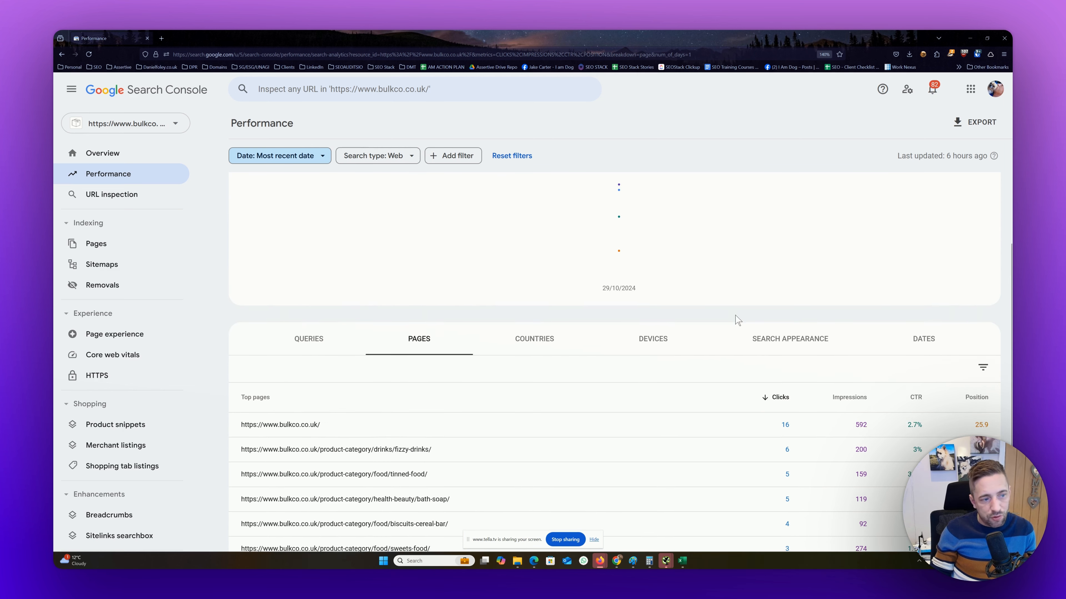
left_click(304, 343)
scroll(625, 457, "down", 4)
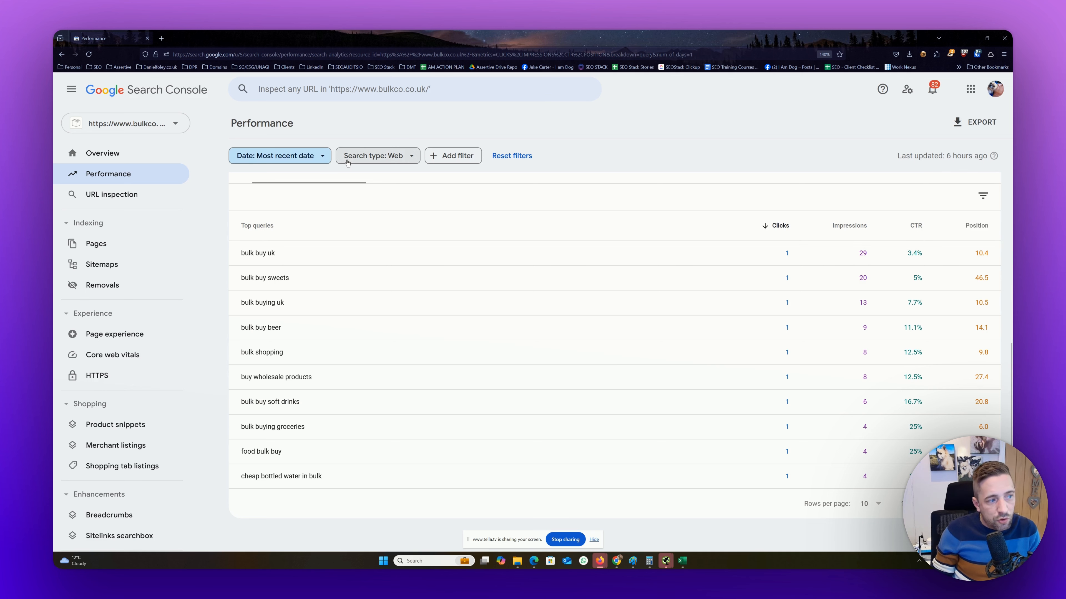
Set the report's date range to the last 16 months.
scroll(356, 190, "up", 5)
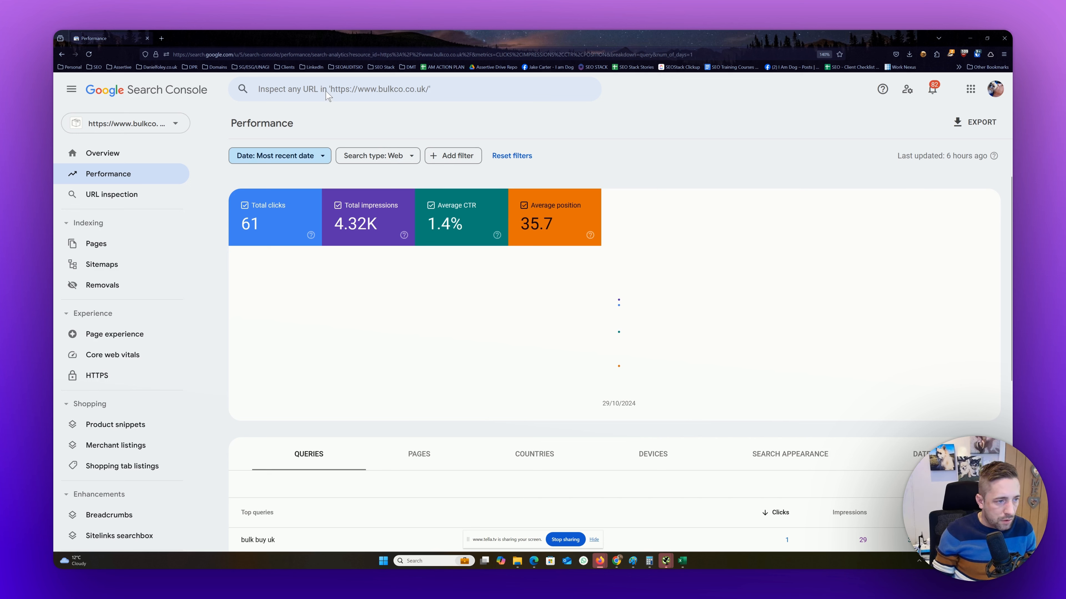
left_click(278, 165)
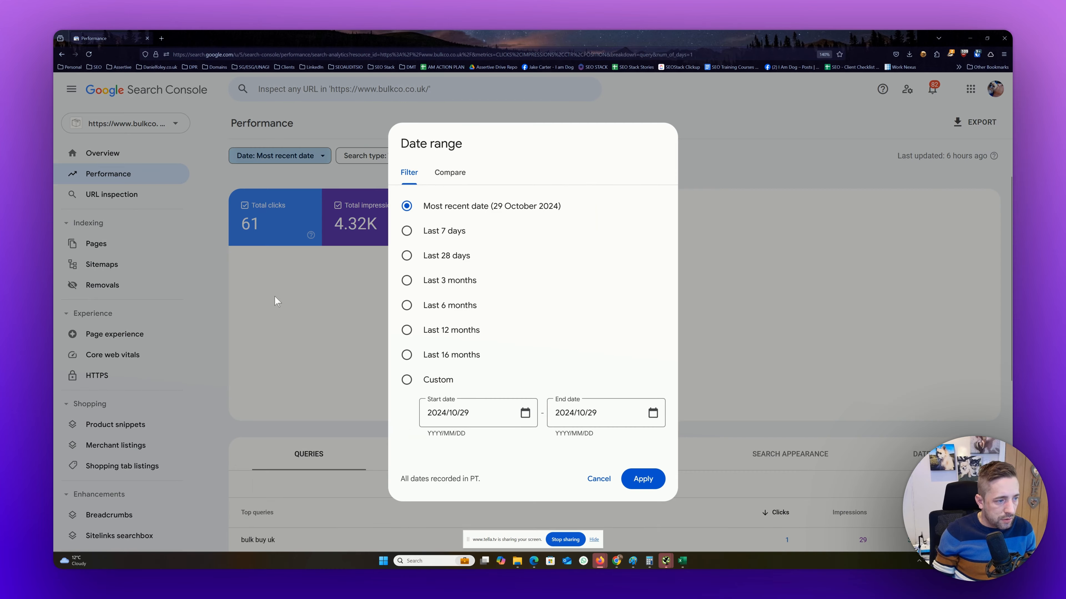
left_click(638, 479)
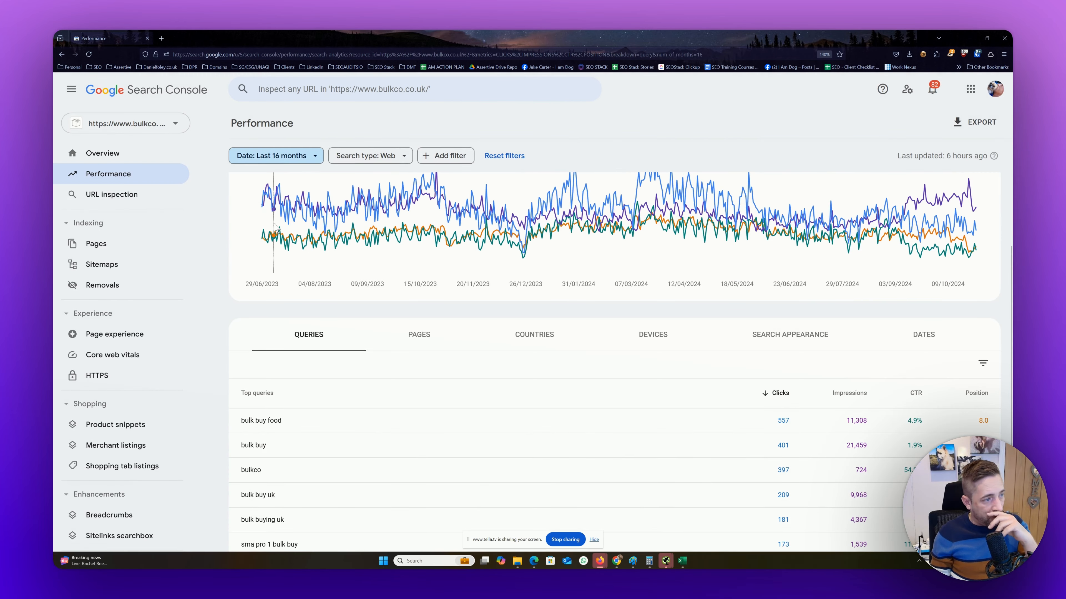
Set the report's date range to compare the last 3 months year over year.
left_click(259, 156)
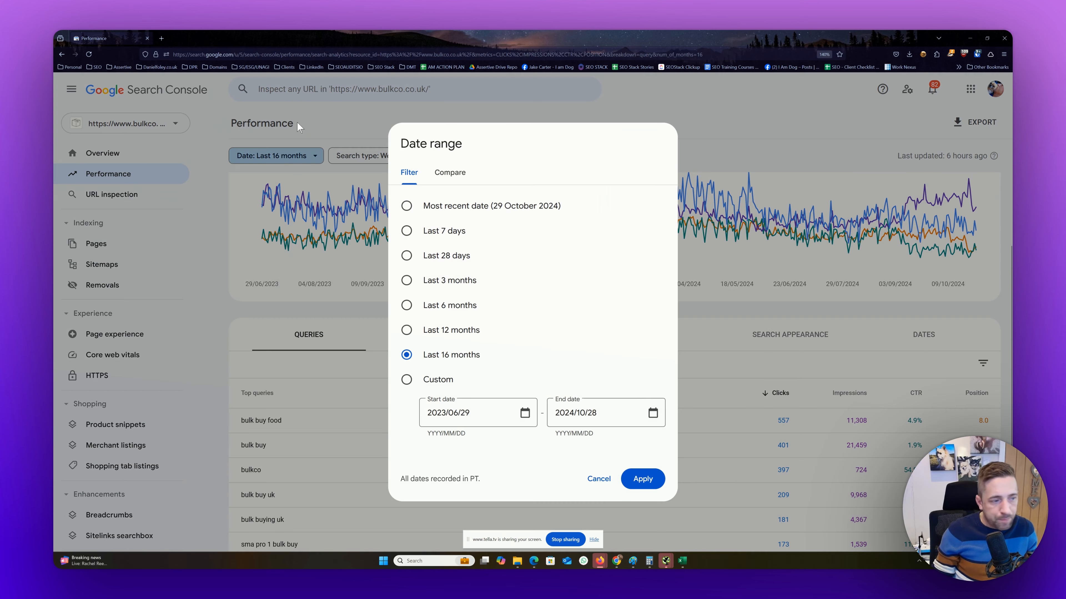
left_click(450, 172)
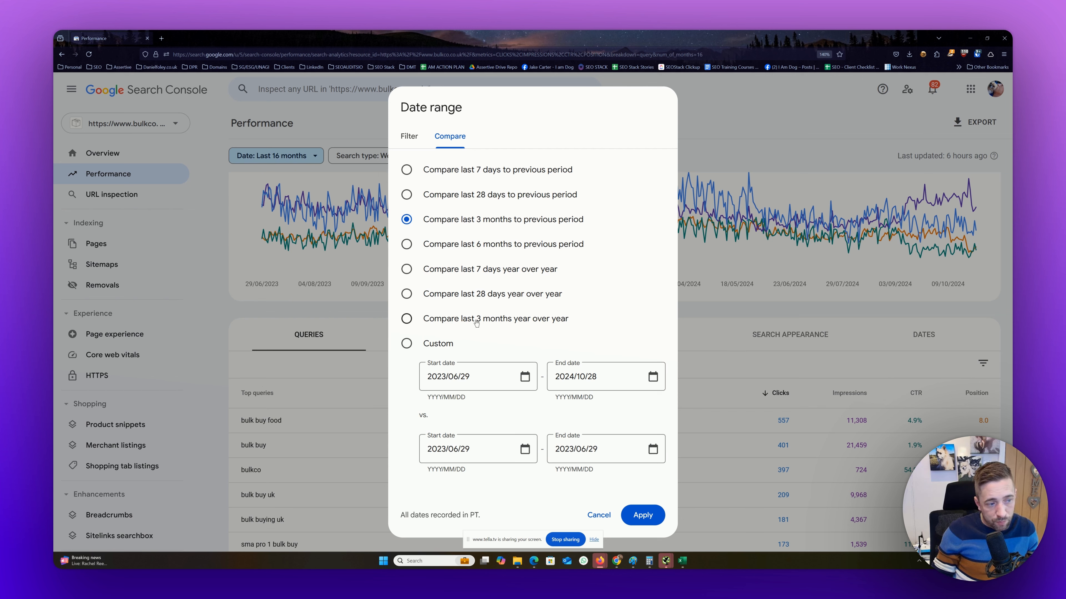
left_click(458, 324)
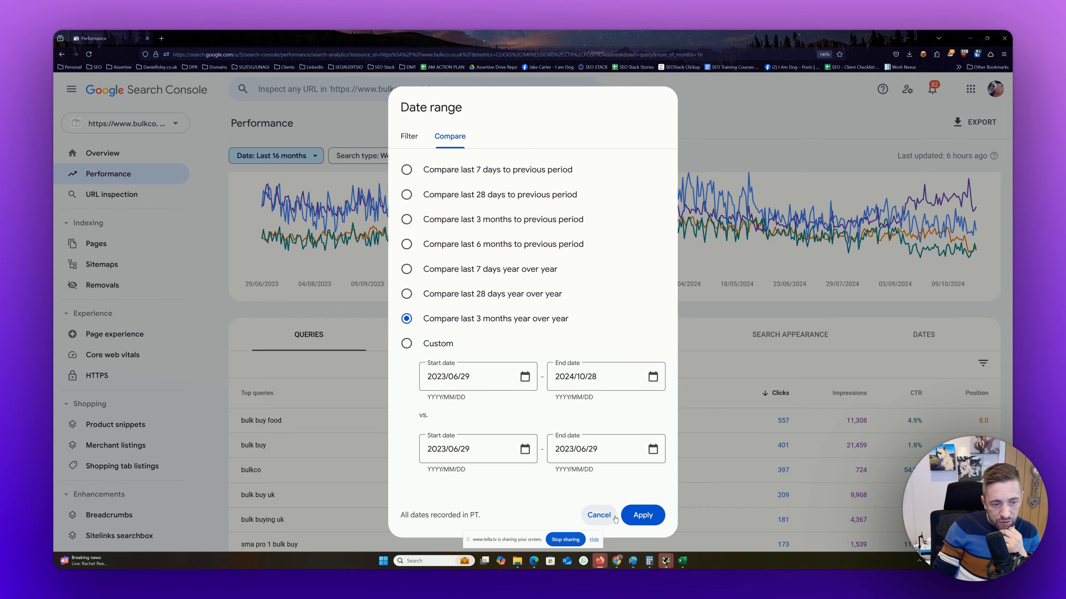
left_click(642, 515)
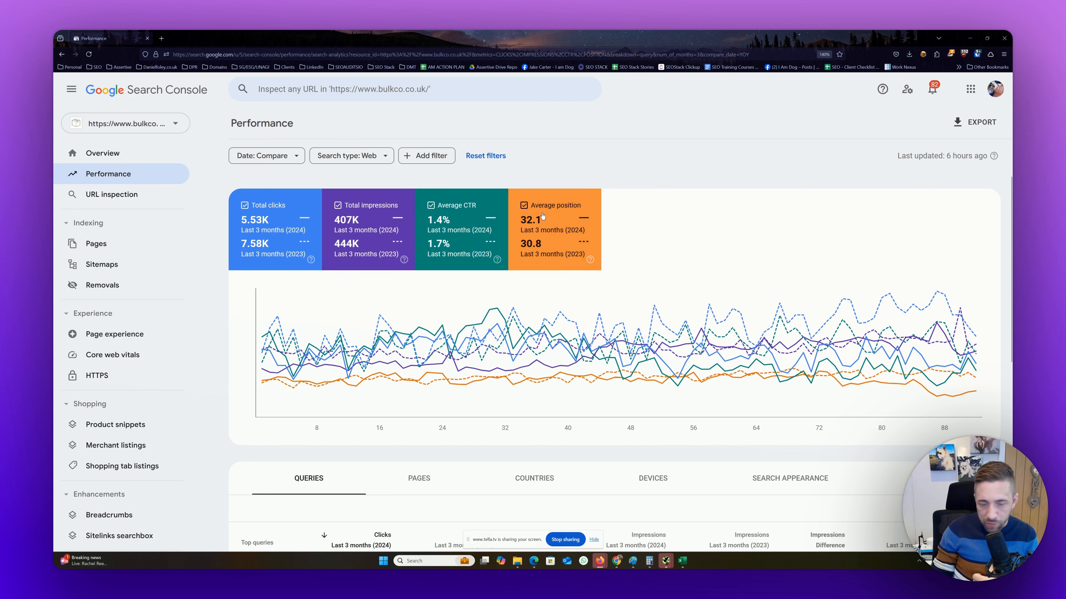
Sort the queries by clicks difference with the biggest losses first and review the first few result pages.
scroll(542, 216, "down", 4)
scroll(544, 219, "down", 4)
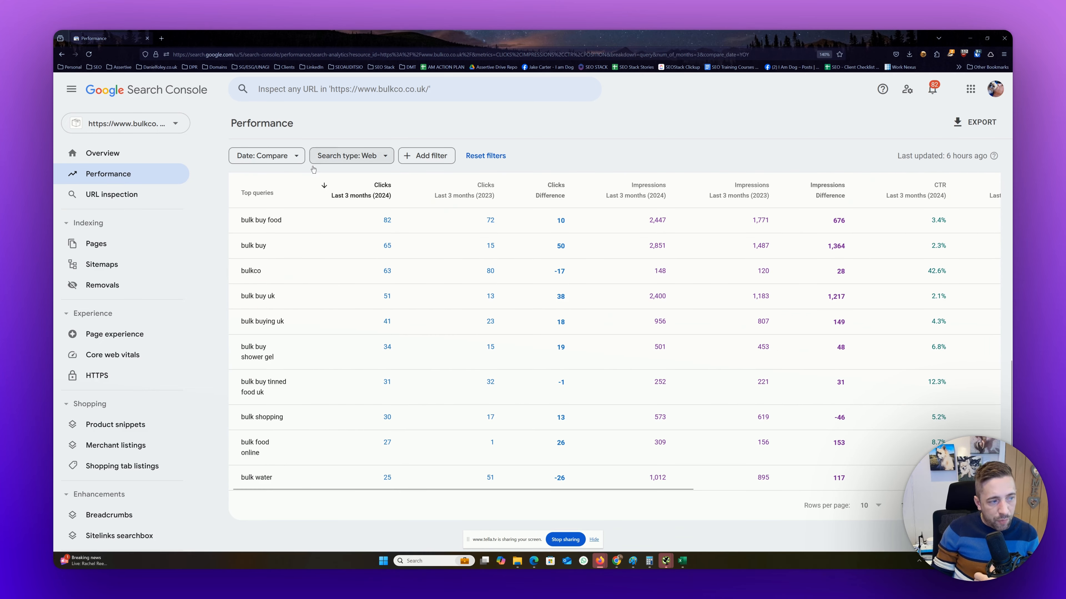
left_click(559, 203)
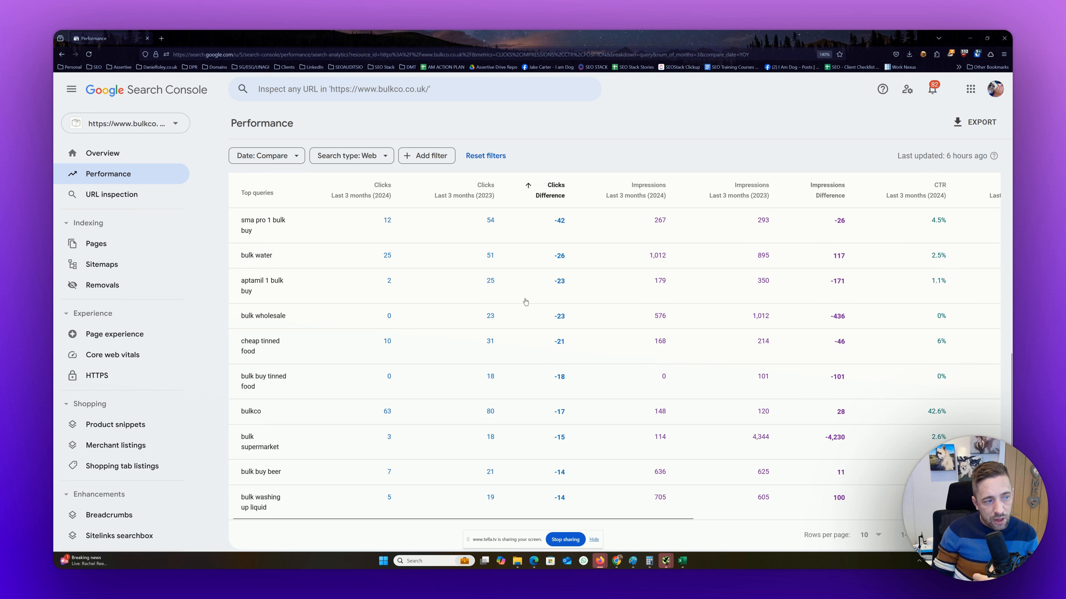
left_click(992, 535)
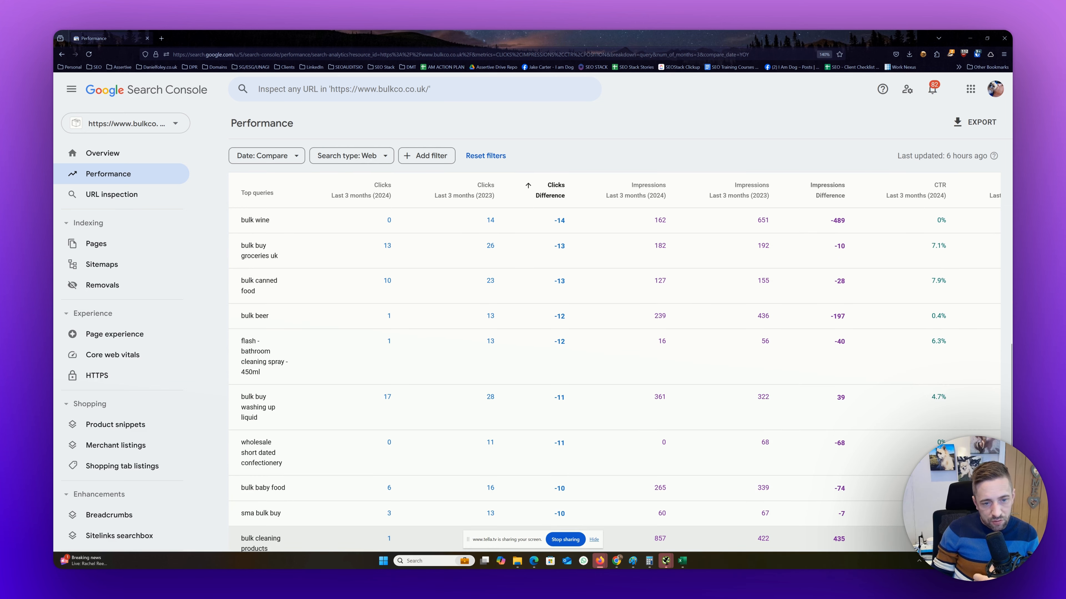
scroll(992, 535, "down", 2)
left_click(990, 504)
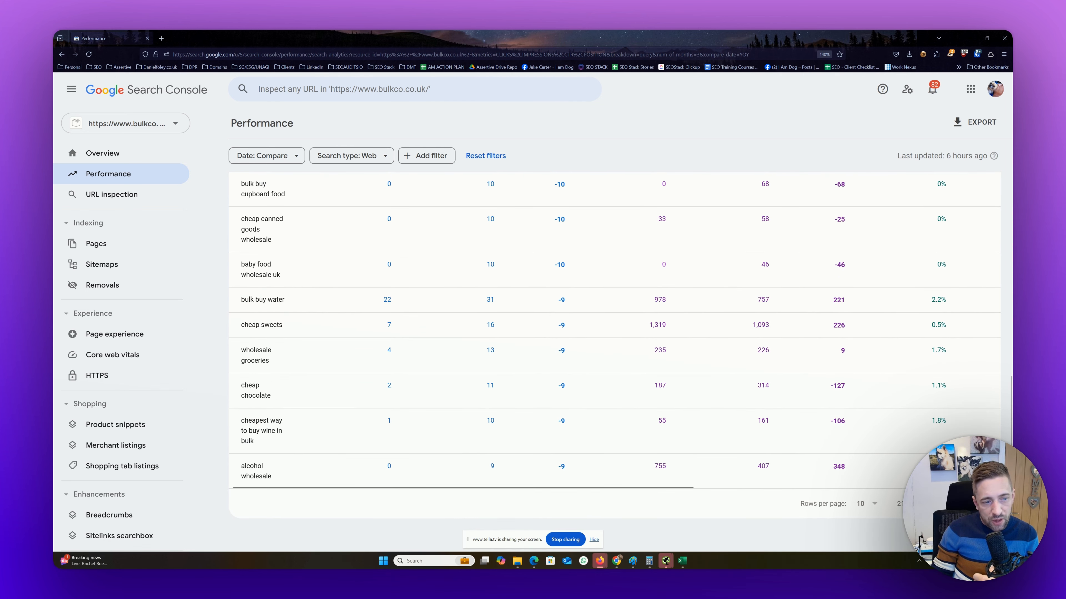
left_click(990, 504)
scroll(476, 268, "up", 10)
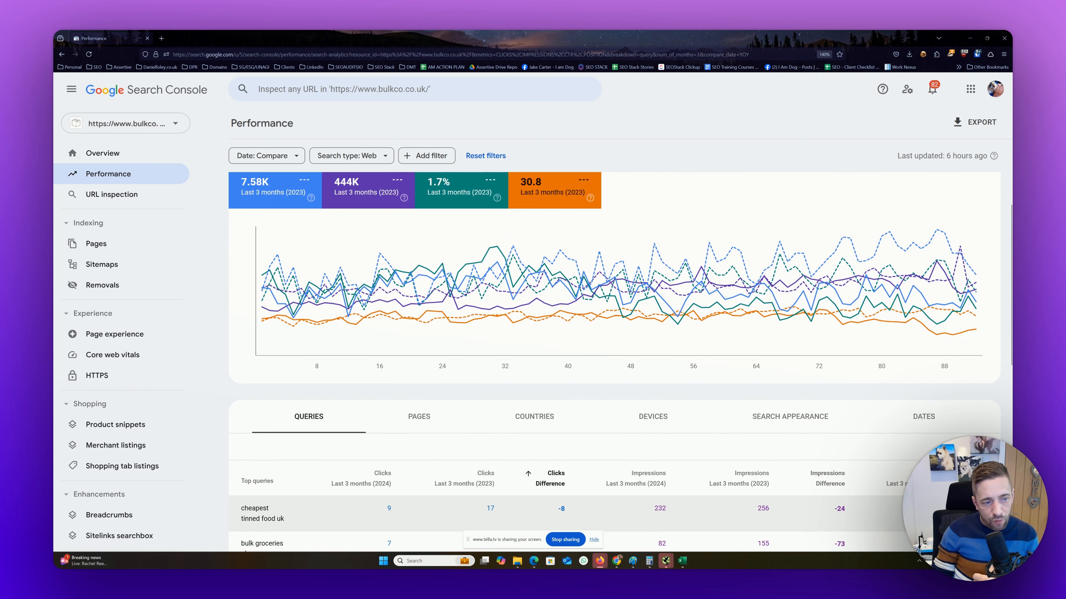
scroll(476, 269, "down", 5)
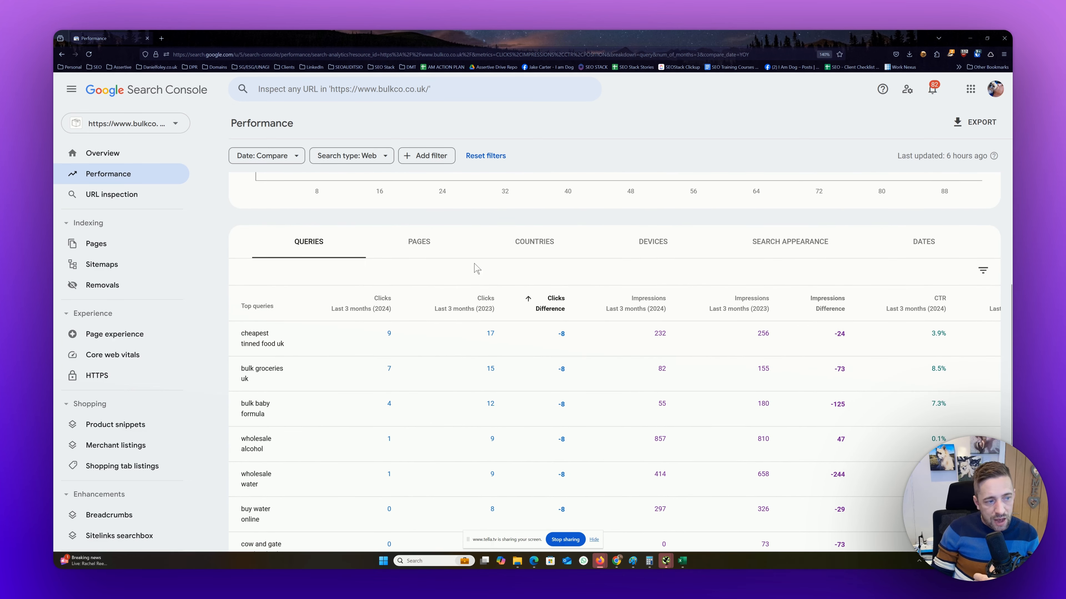
Break the comparison down by pages and remove impressions, average CTR and average position, keeping only total clicks.
left_click(403, 243)
scroll(627, 412, "up", 4)
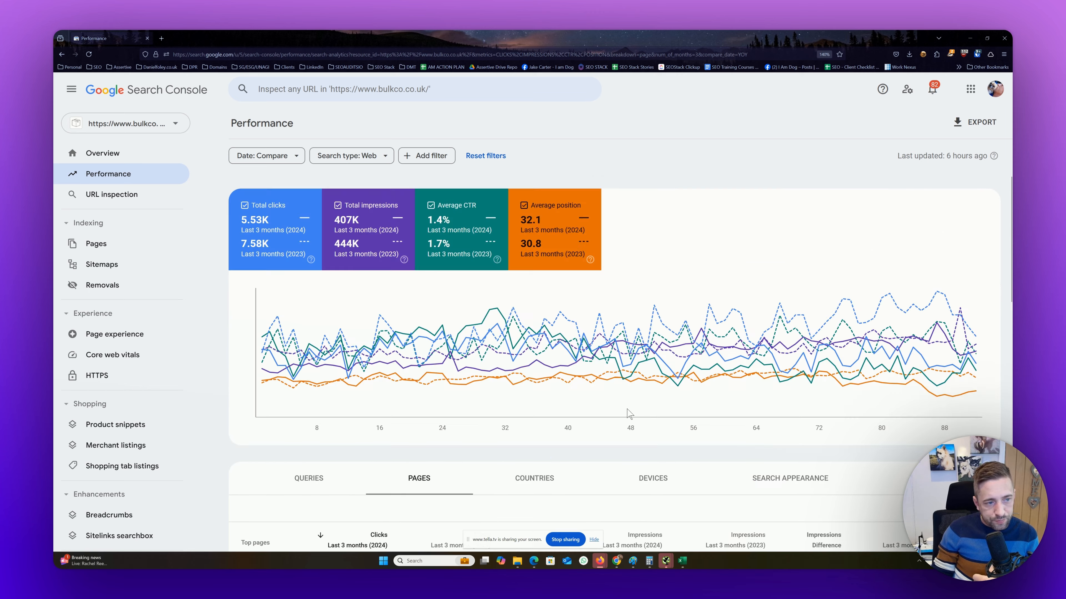
left_click(480, 246)
left_click(554, 229)
left_click(388, 206)
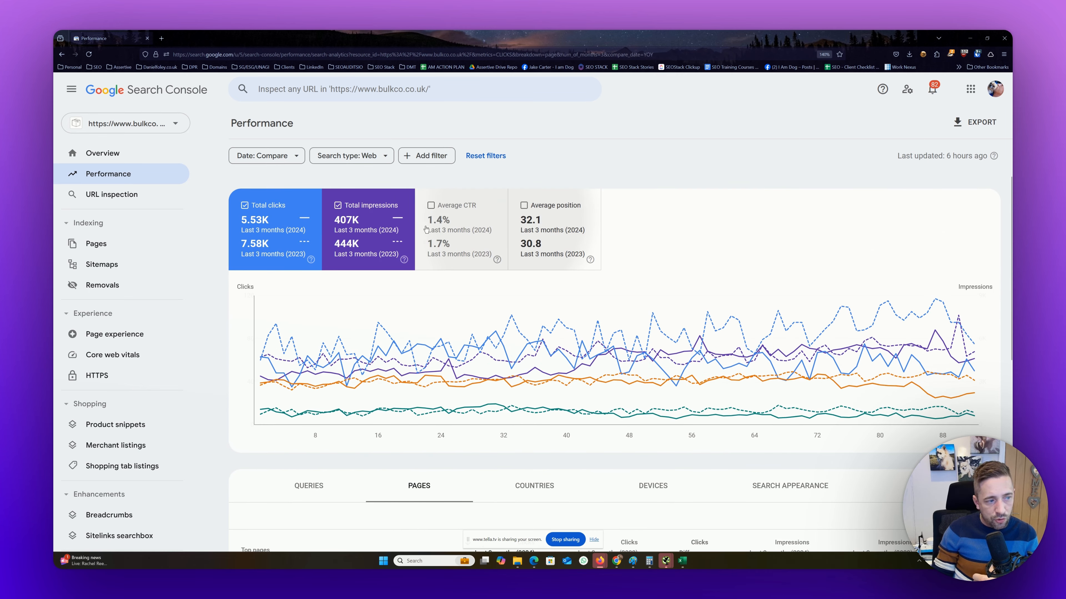
scroll(428, 229, "down", 8)
scroll(494, 247, "up", 8)
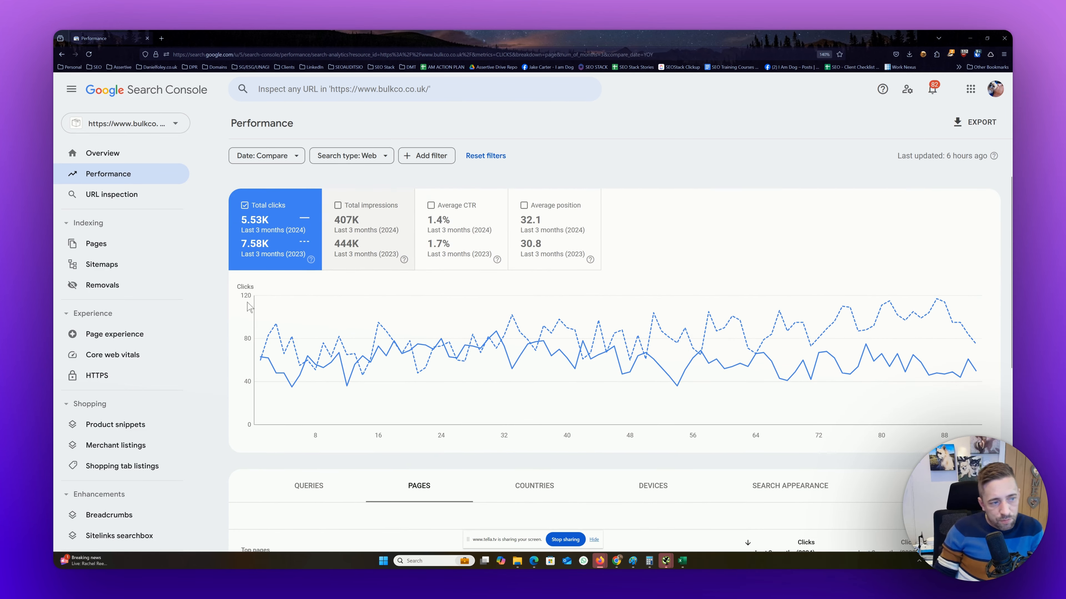
scroll(363, 222, "down", 8)
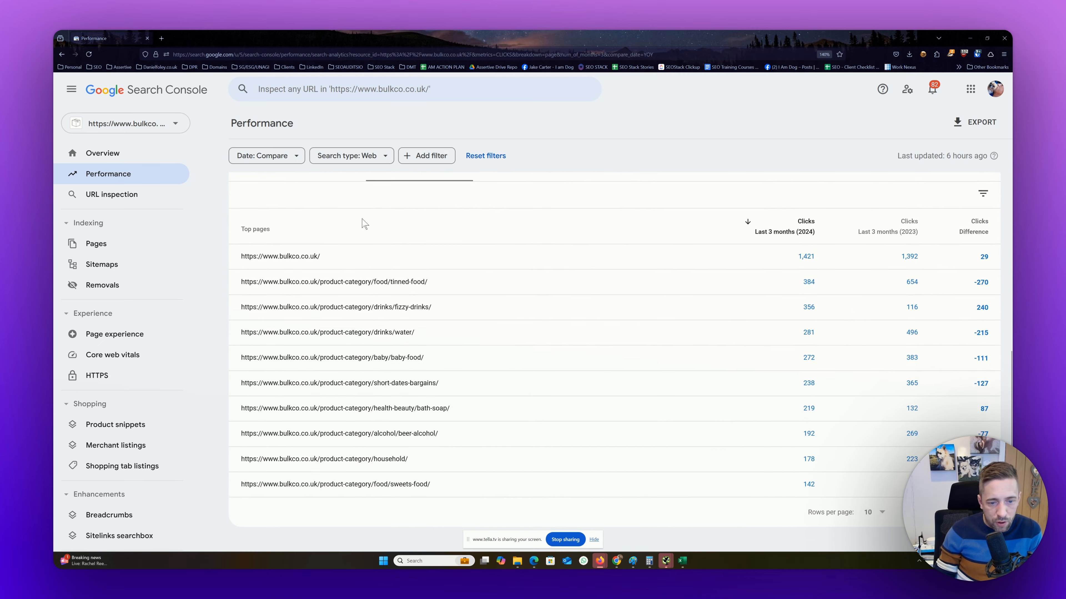
Sort the top pages by clicks difference, checking the biggest losses and finishing with the biggest gains first.
left_click(970, 226)
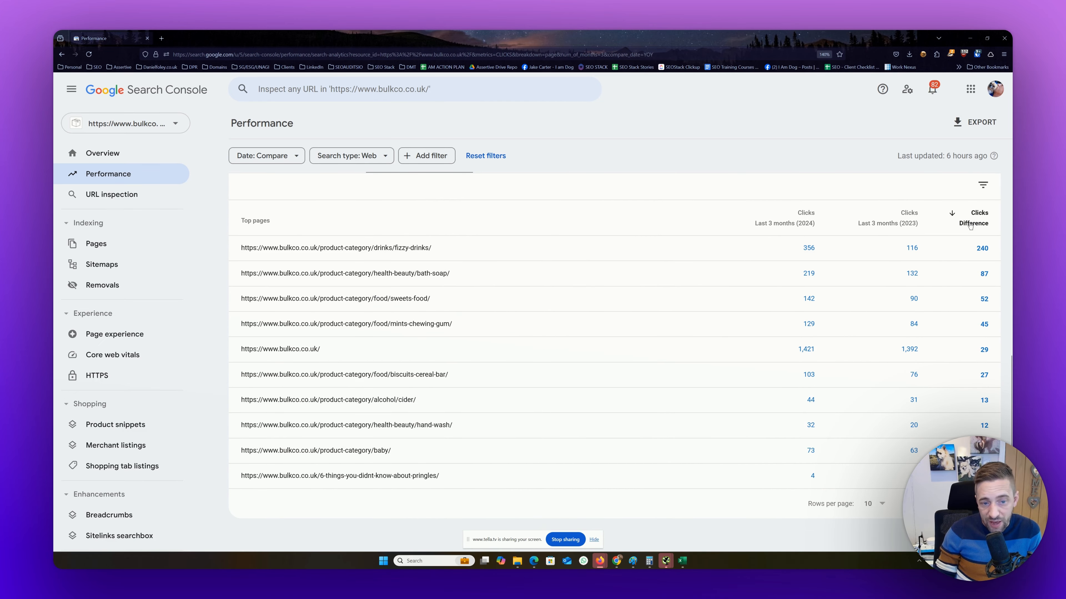
left_click(970, 226)
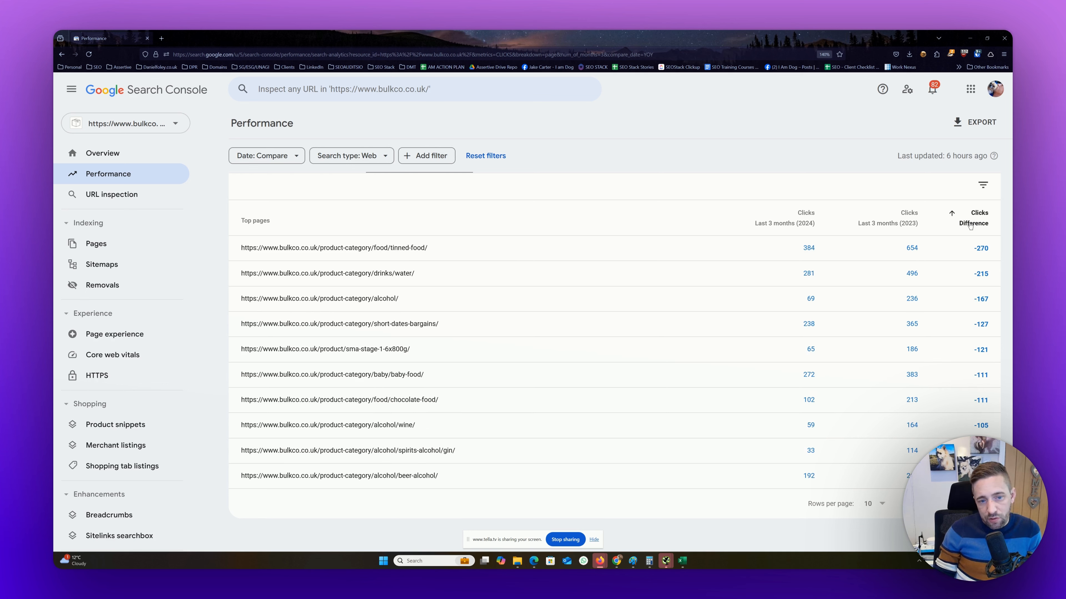
left_click(970, 225)
left_click(970, 226)
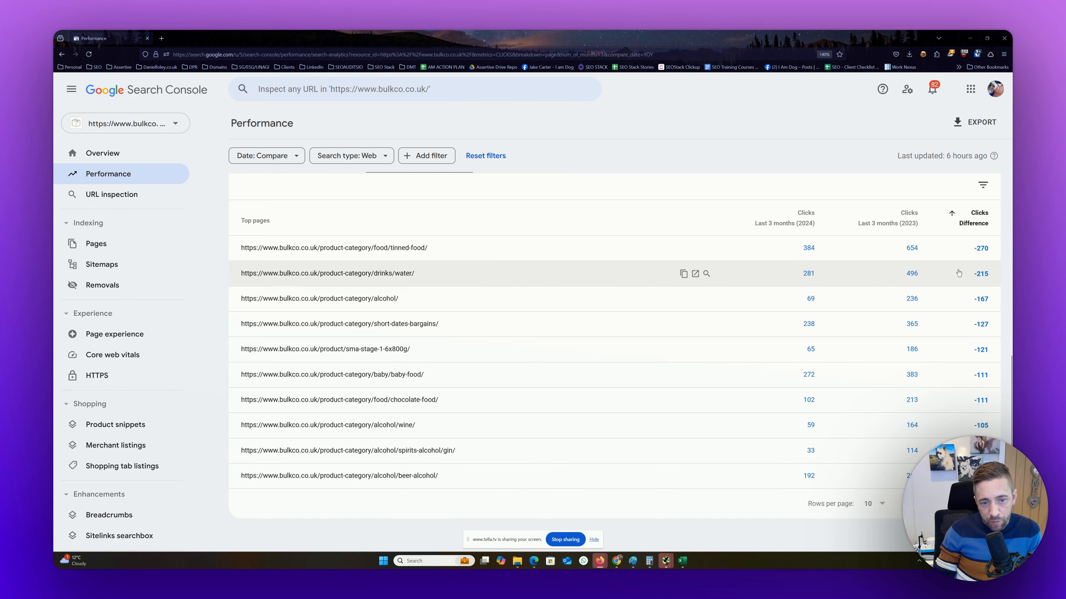
left_click(979, 219)
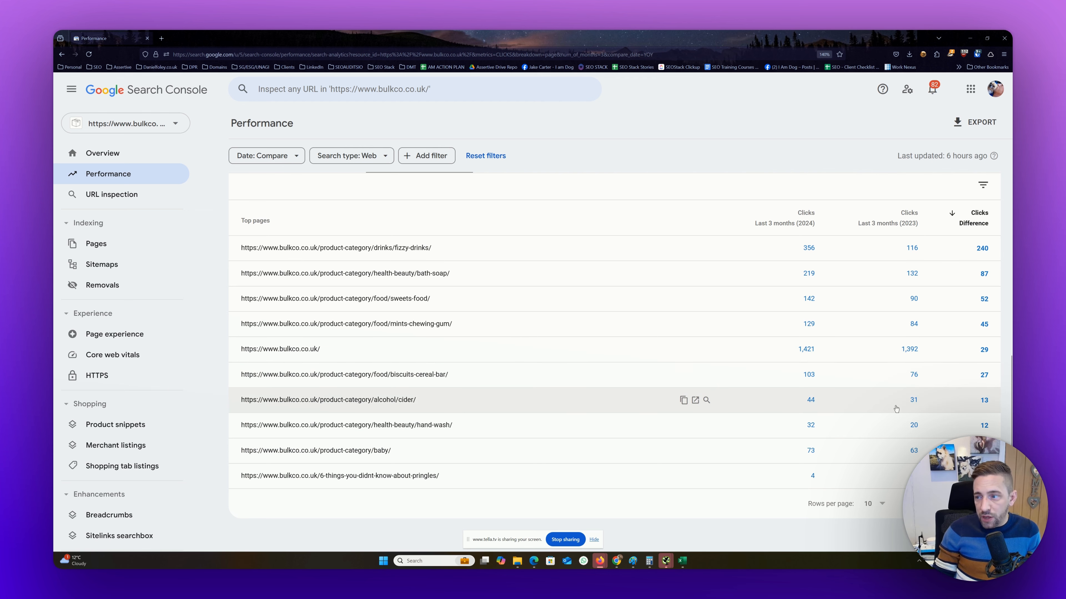
Add total impressions to the comparison chart and the top pages table.
scroll(403, 206, "up", 6)
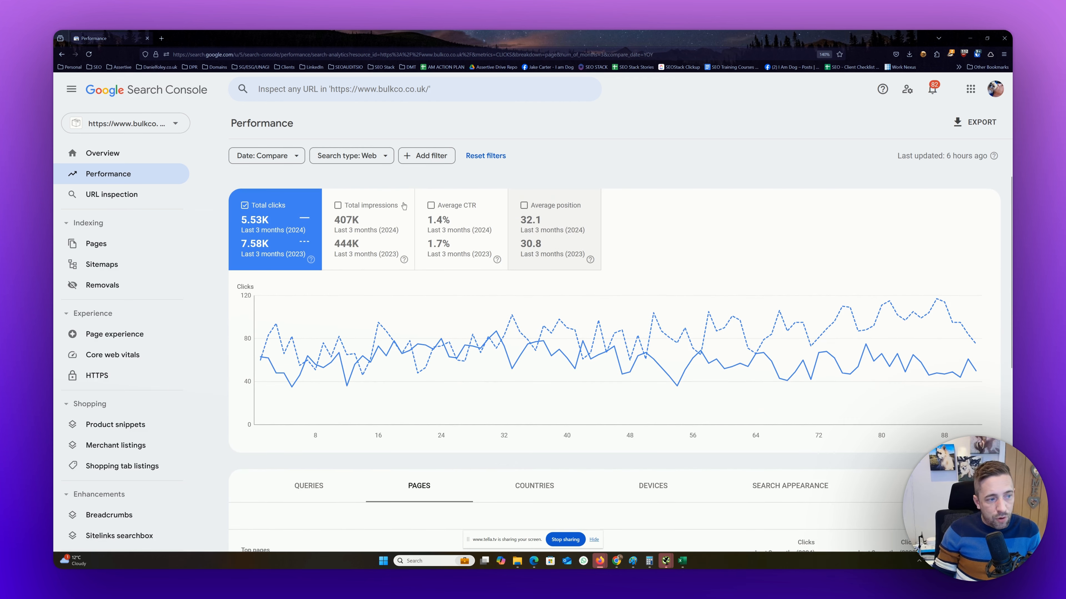
left_click(346, 249)
scroll(339, 224, "down", 3)
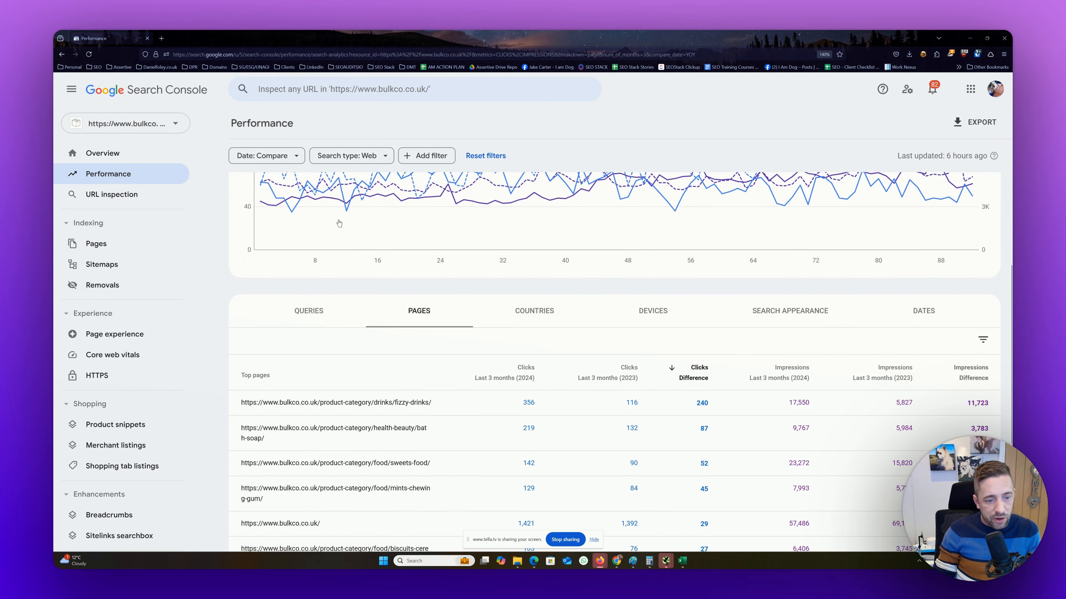
scroll(339, 223, "down", 3)
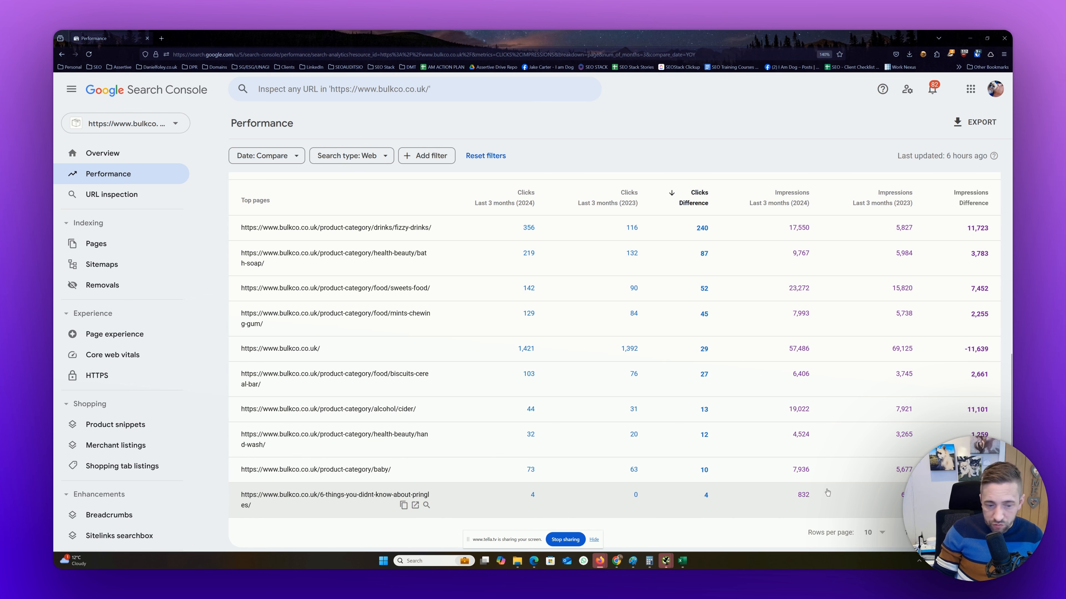
Page through the top pages table to examine the clicks and impressions differences of lower-ranked pages.
left_click(983, 533)
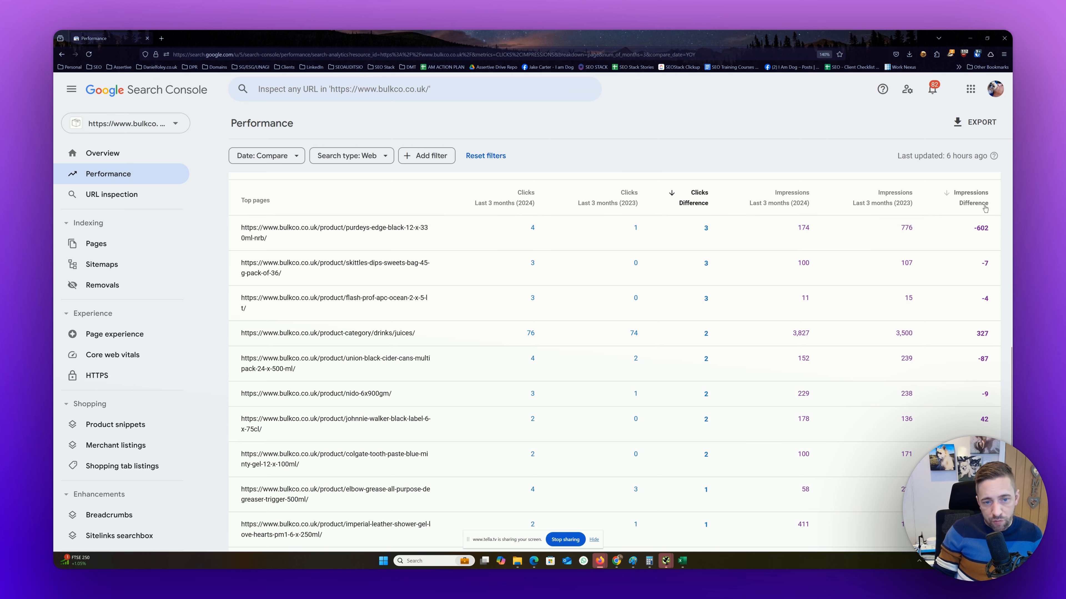
scroll(984, 209, "down", 2)
left_click(984, 504)
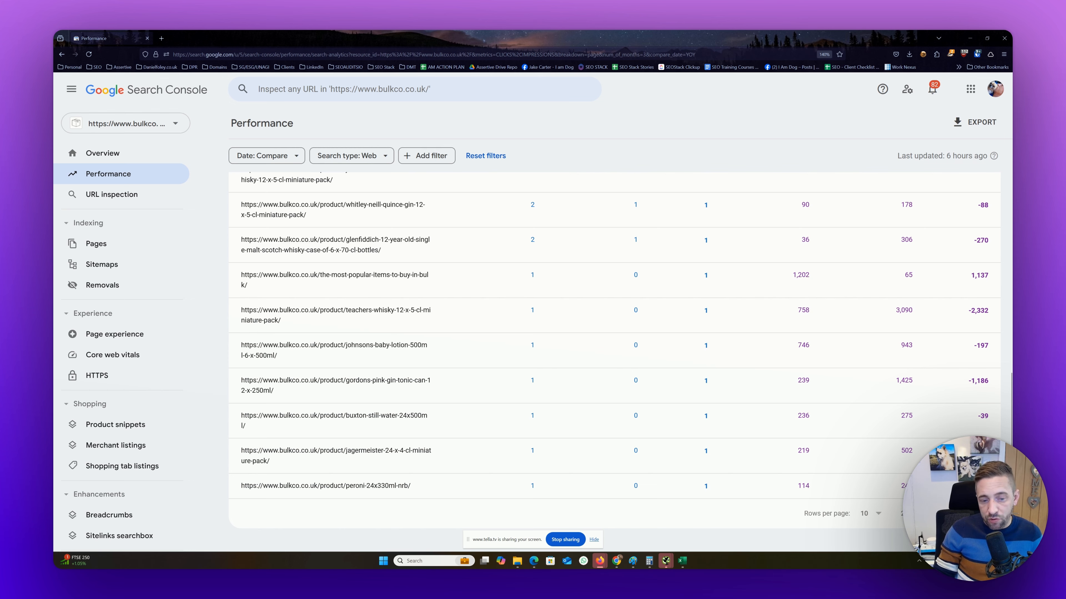
left_click(984, 513)
scroll(833, 399, "up", 4)
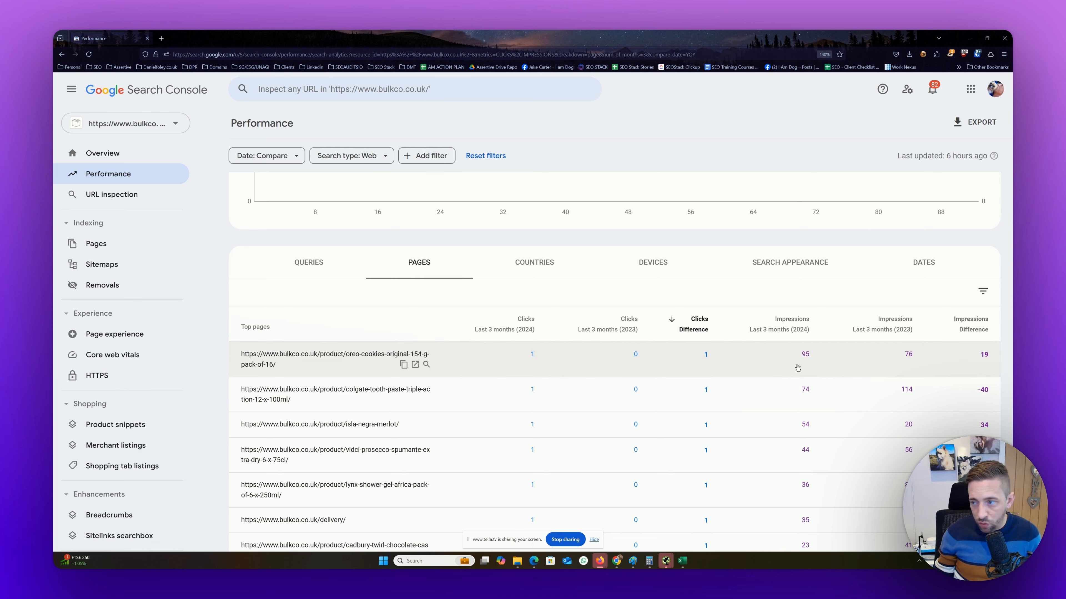
scroll(798, 367, "down", 4)
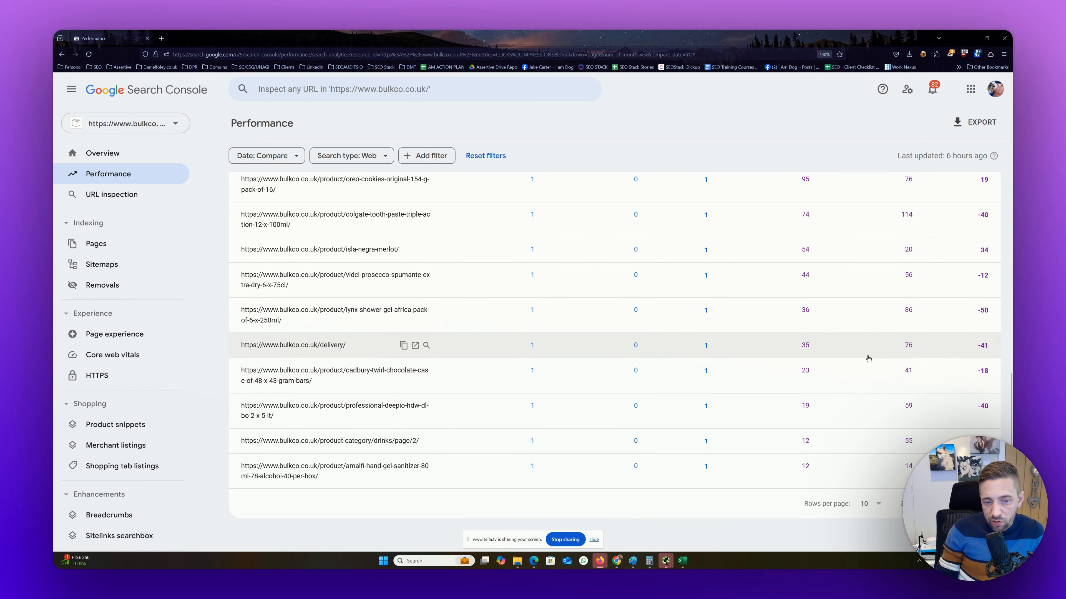
left_click(983, 503)
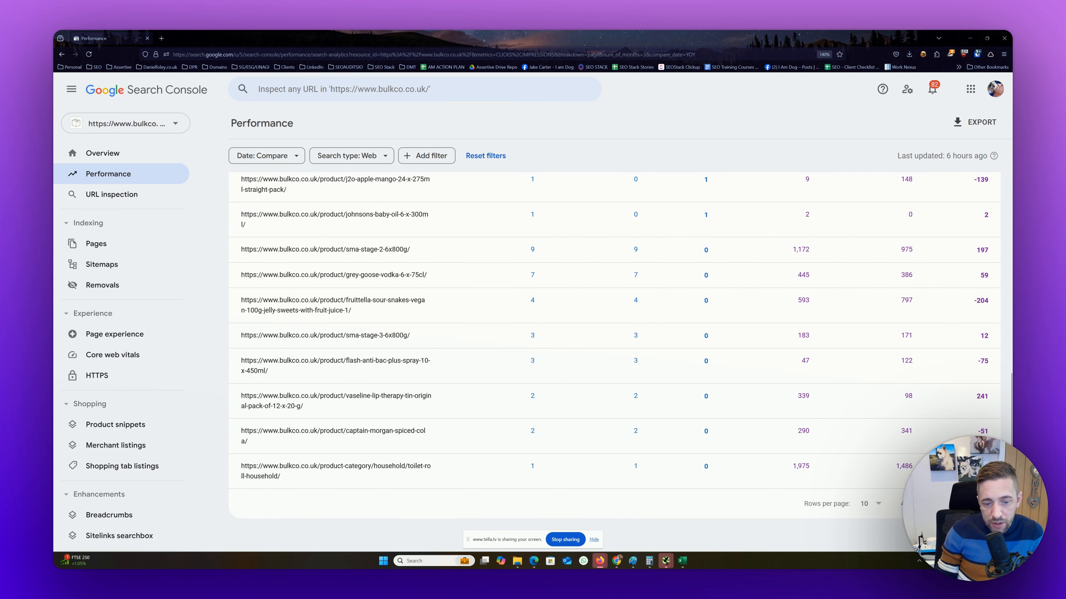
left_click(984, 504)
Export the year-over-year performance comparison to Google Sheets.
scroll(980, 483, "up", 10)
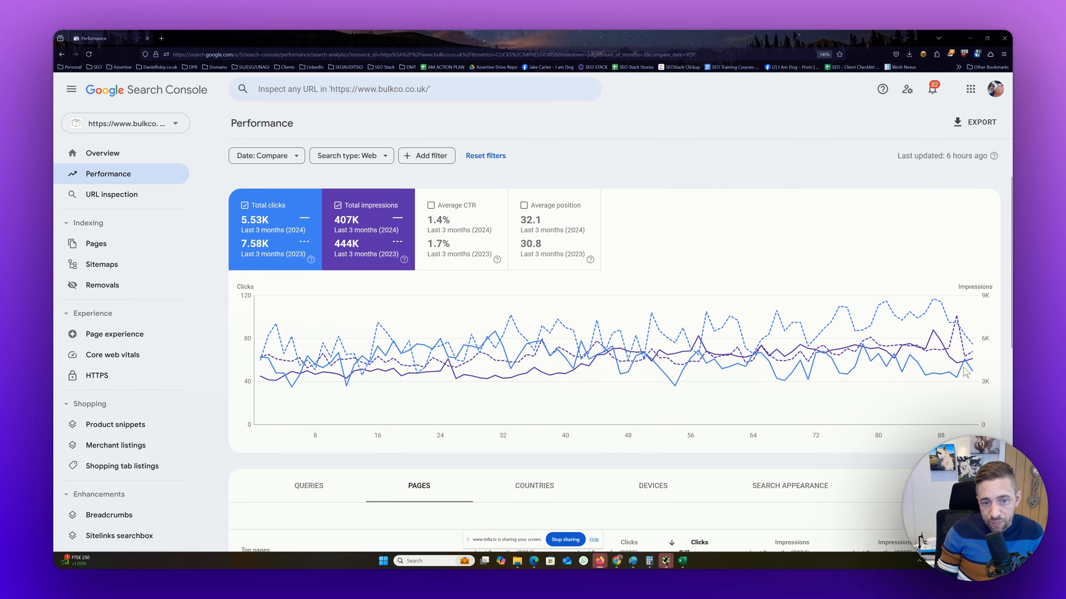
left_click(987, 127)
left_click(976, 150)
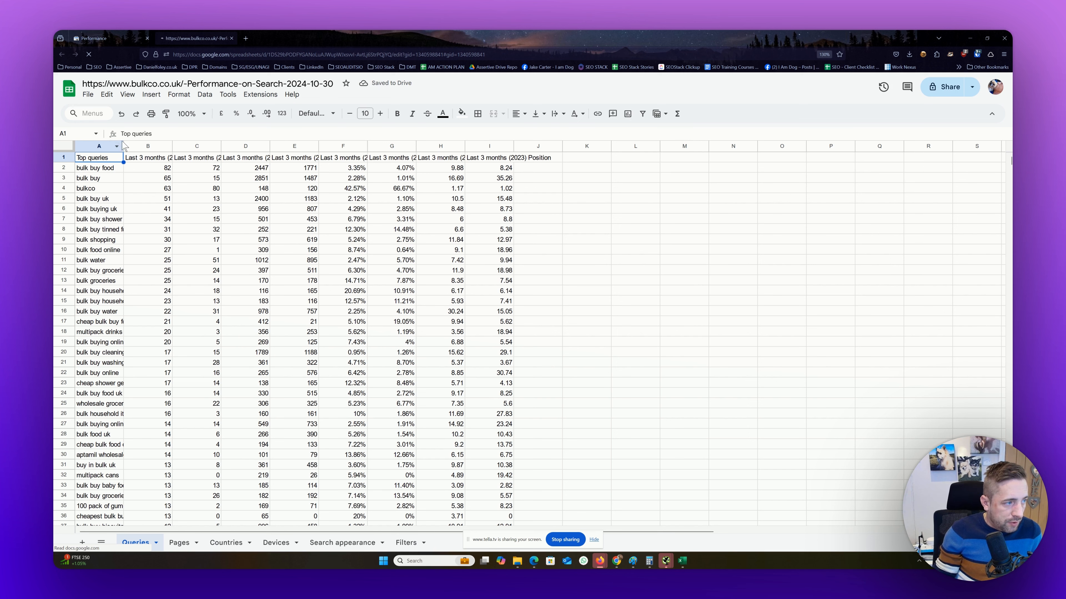
Widen the Top queries column to fit its text and freeze the header row of the Queries sheet.
left_click_drag(124, 145, 182, 146)
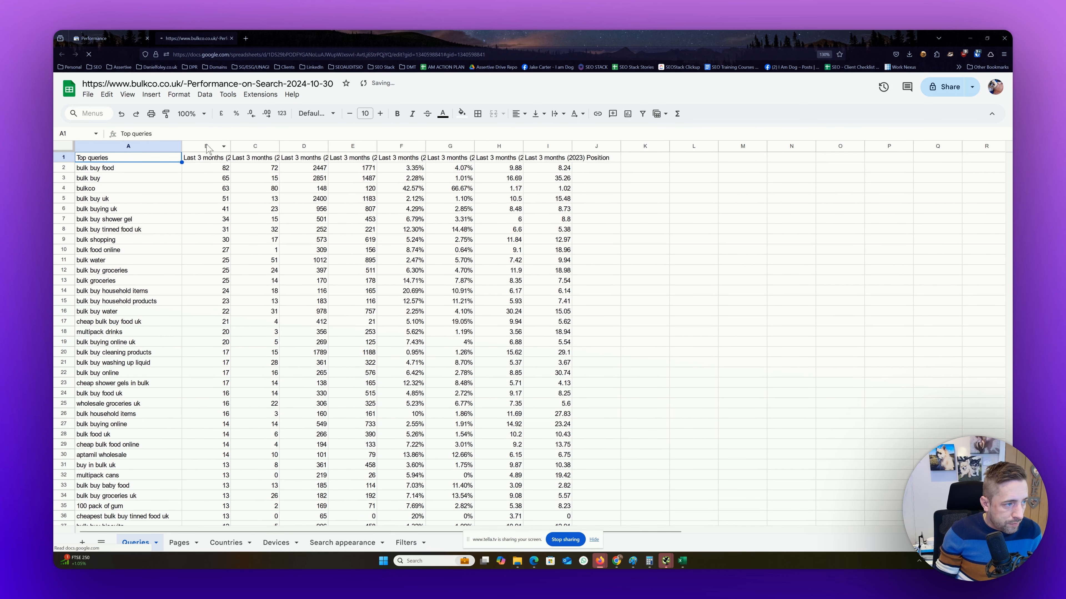
left_click(63, 158)
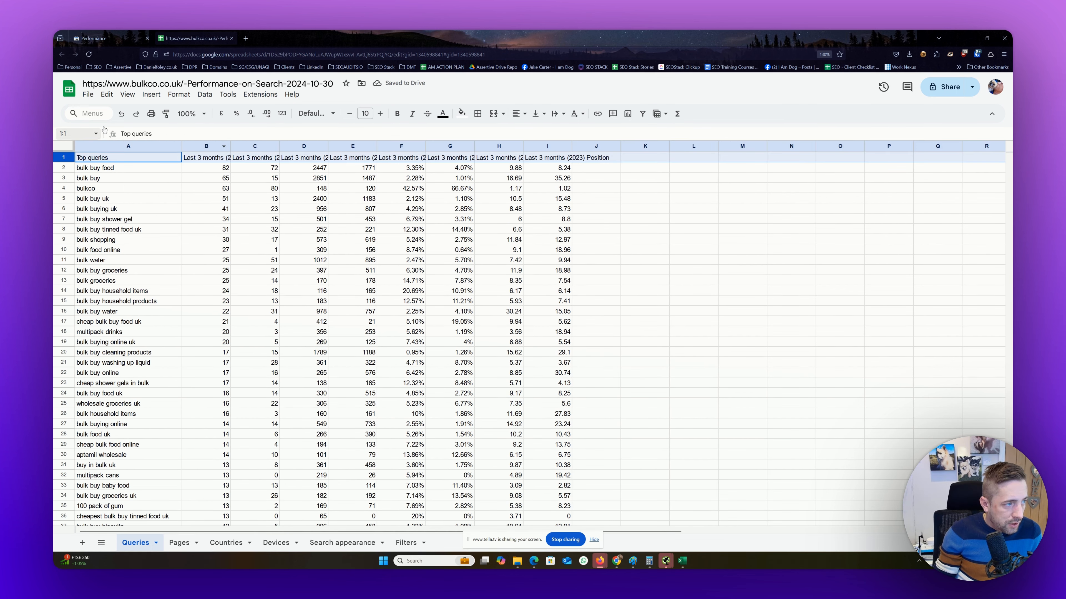
left_click(137, 97)
mouse_move(147, 124)
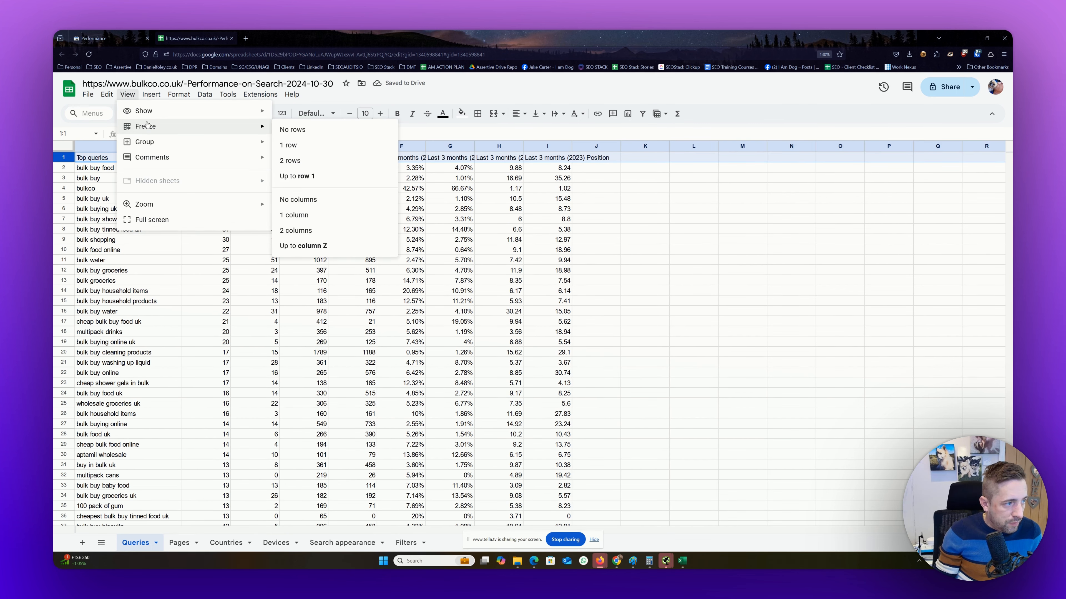
left_click(286, 145)
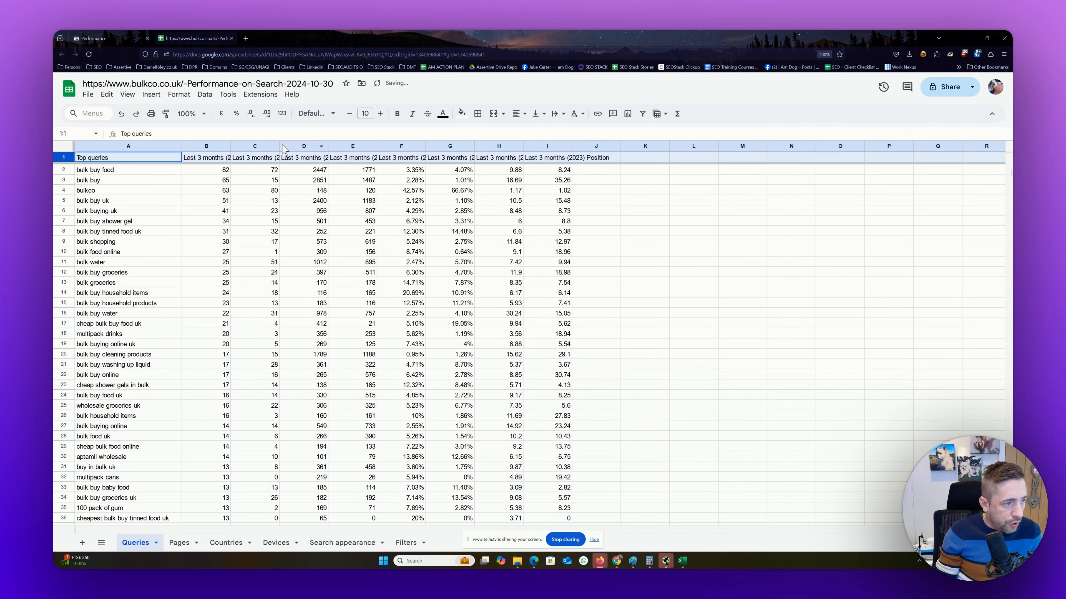
Wrap the header row's text and centre-align the metric columns B to I.
left_click(179, 94)
mouse_move(200, 185)
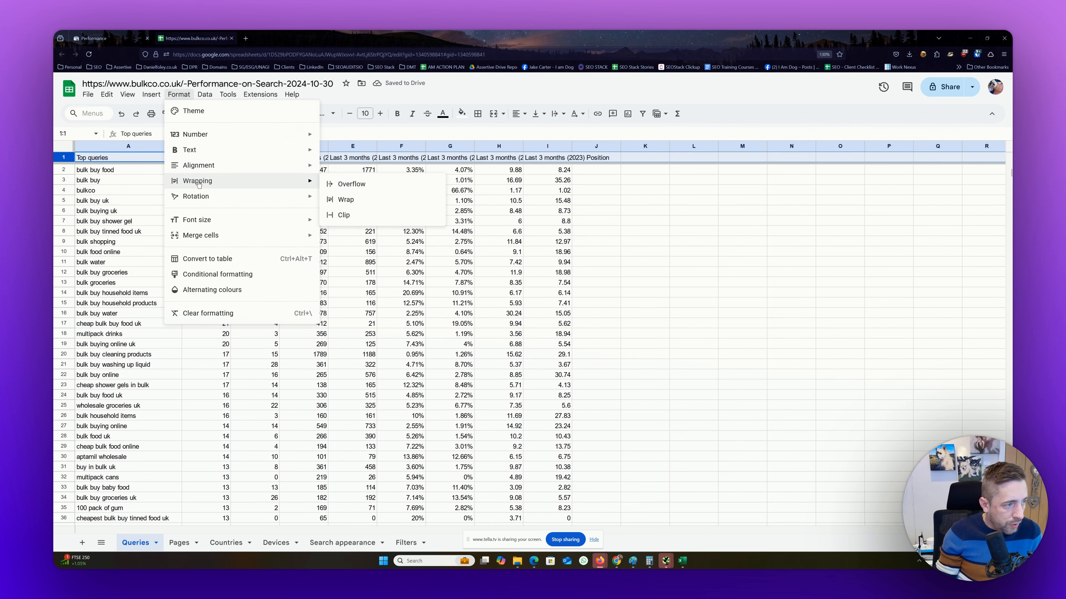
left_click(342, 200)
left_click_drag(206, 146, 546, 146)
left_click(519, 114)
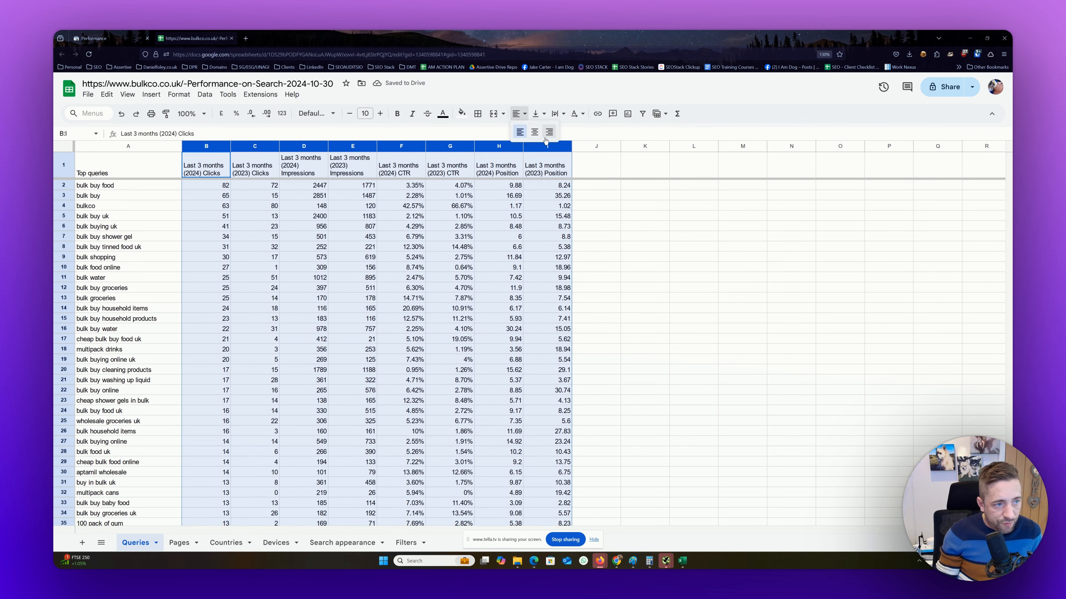
left_click(534, 132)
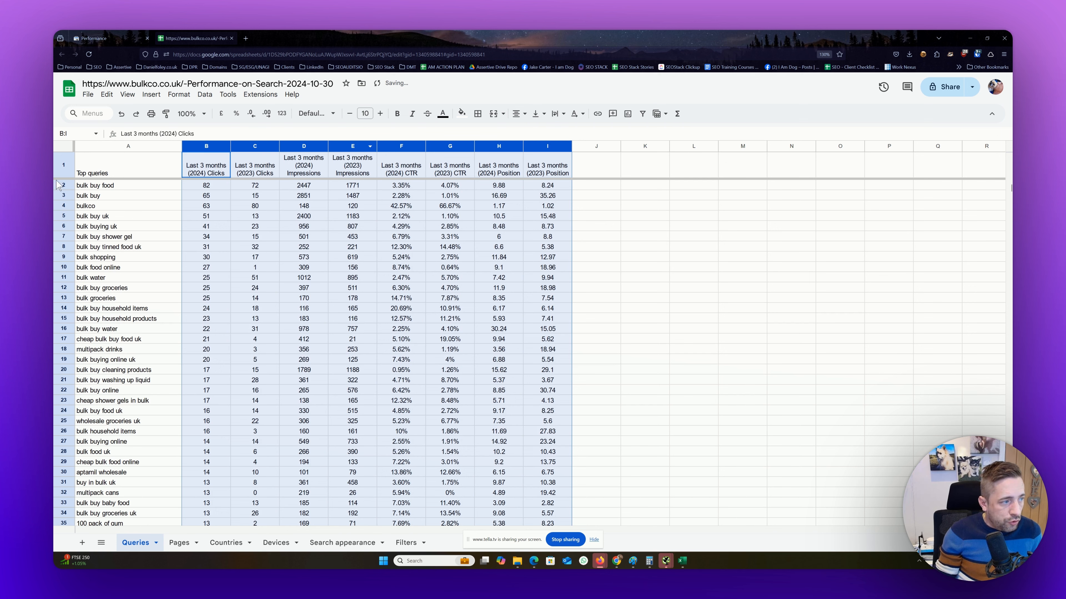
Give the Queries sheet's header row a black fill with bold white text and add a filter to it.
left_click(66, 173)
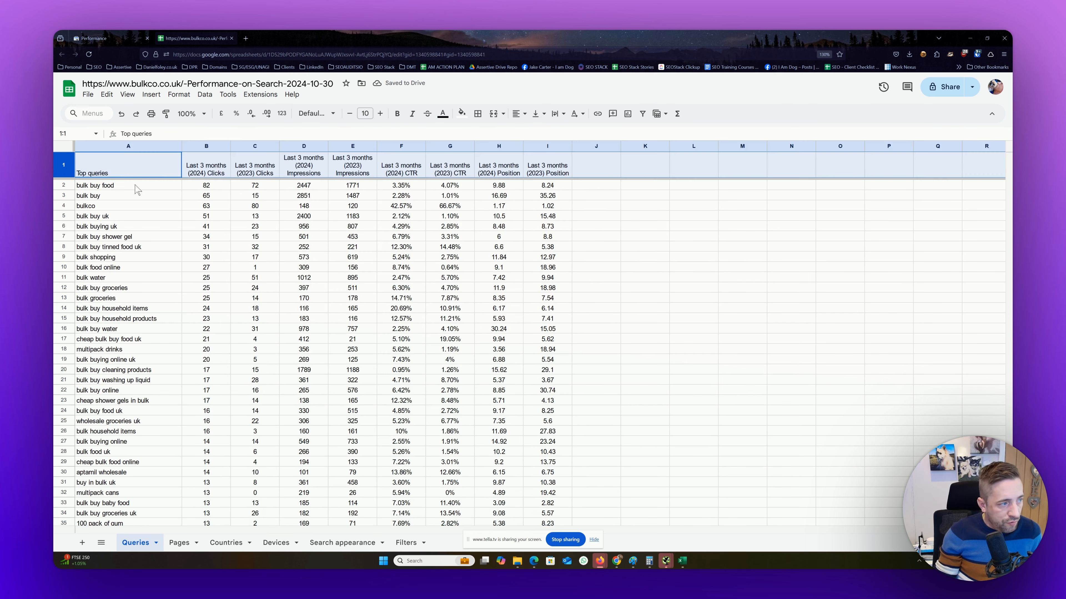
left_click(463, 112)
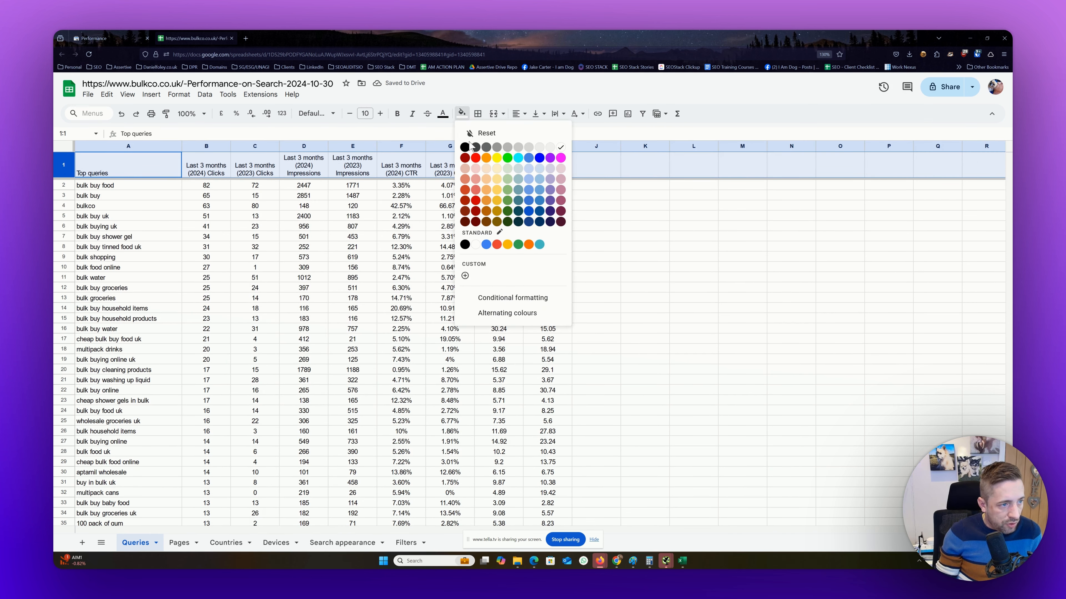
left_click(469, 152)
left_click(442, 113)
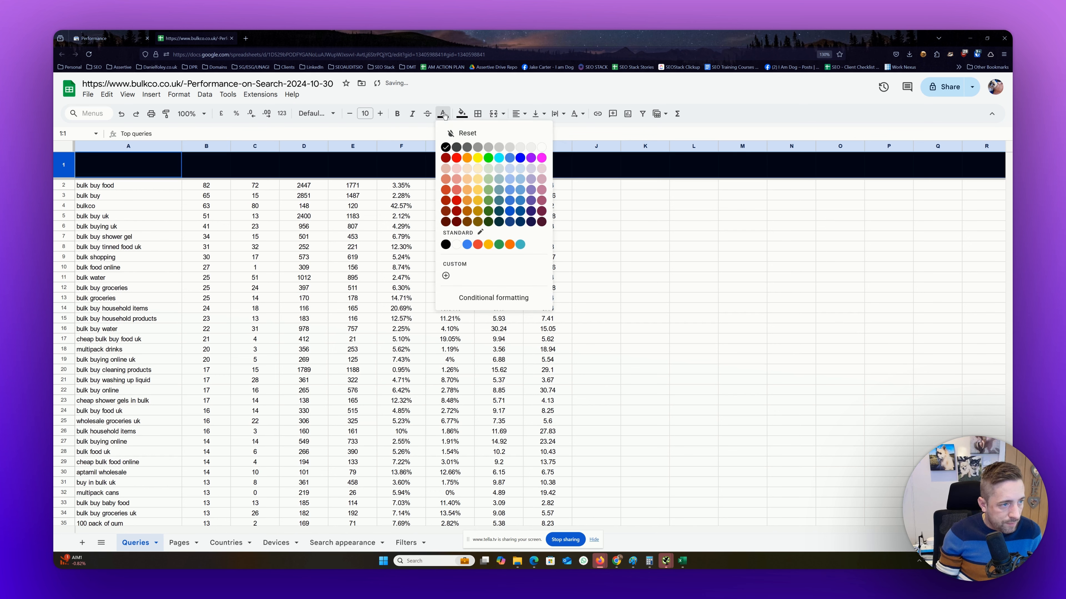
left_click(538, 152)
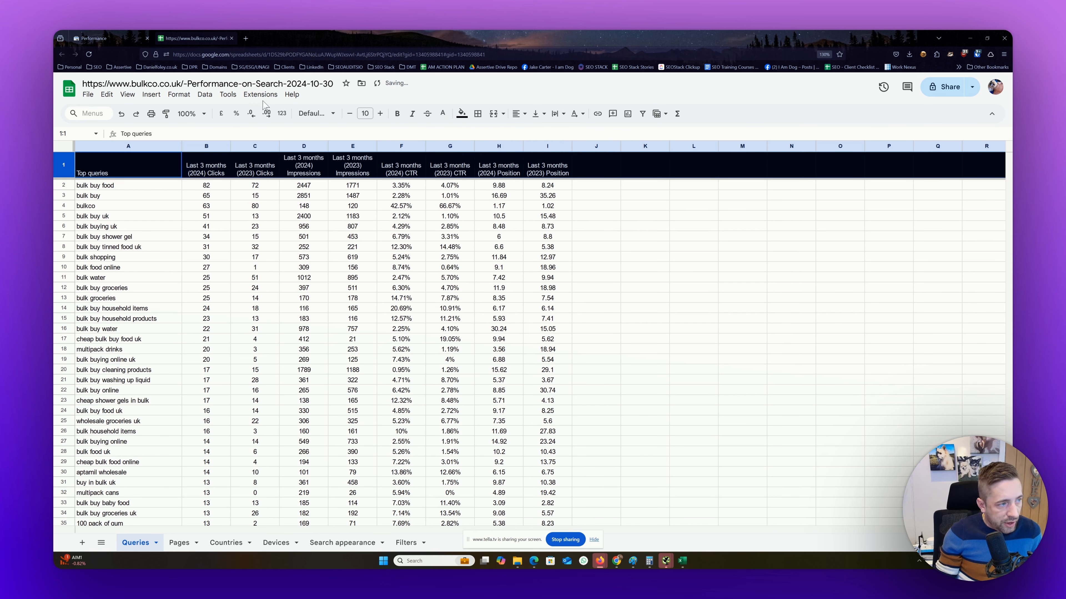
left_click(201, 96)
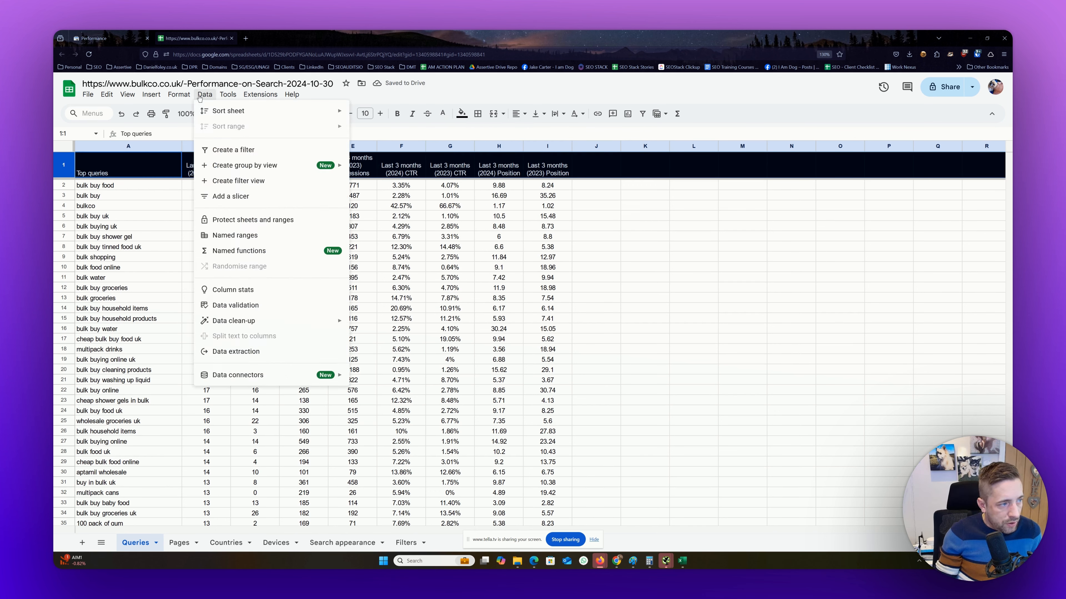
left_click(232, 150)
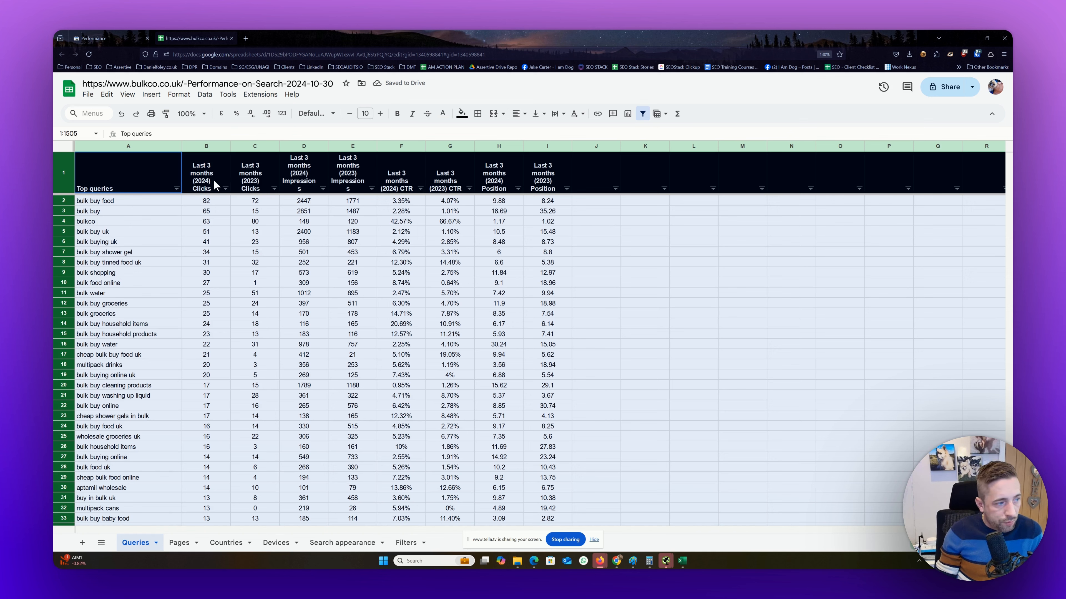
Filter the Last 3 months (2024) Clicks column of the Queries sheet to values equal to 0.
left_click(225, 188)
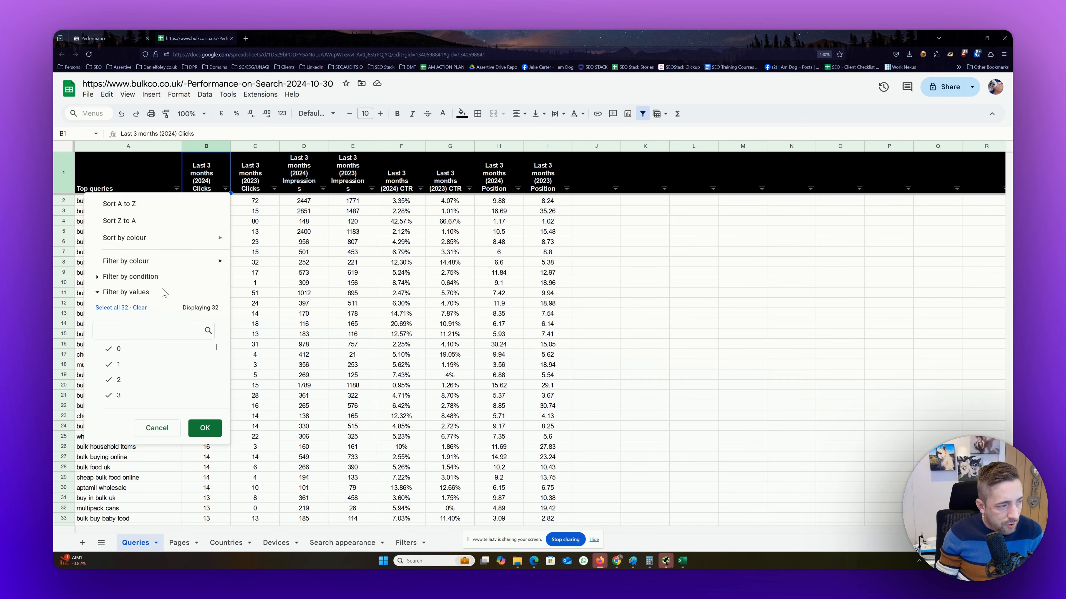
left_click(129, 277)
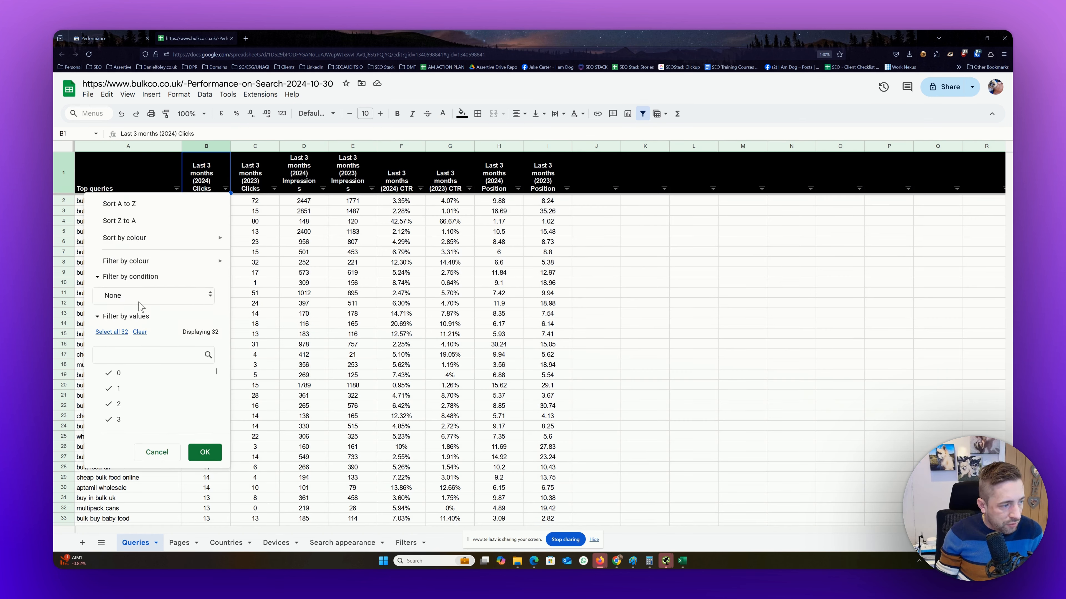
left_click(131, 295)
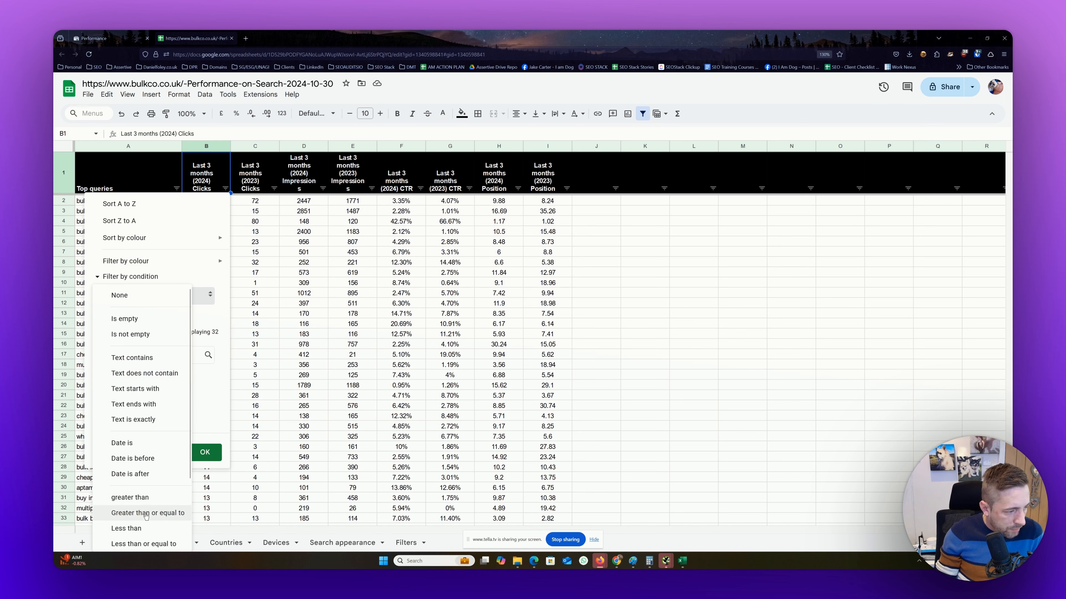
scroll(146, 517, "down", 3)
left_click(141, 471)
left_click(165, 314)
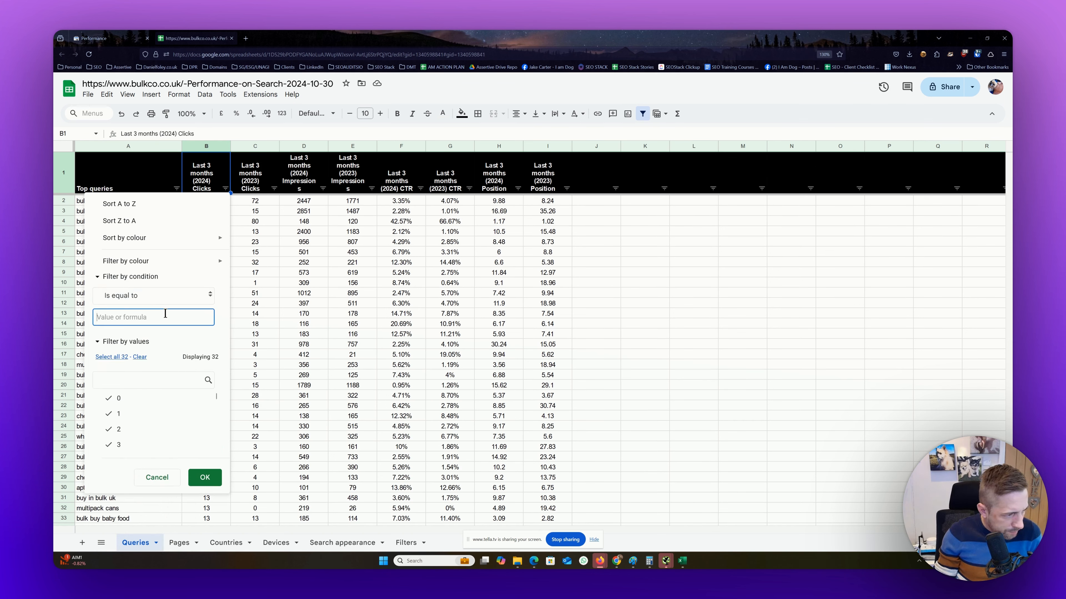
type("0")
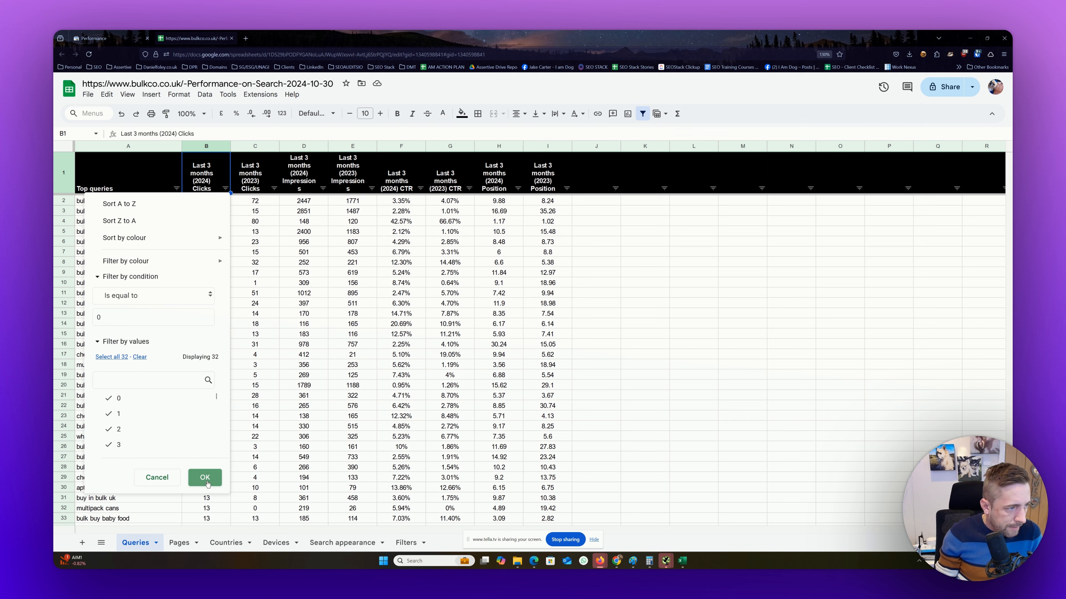
left_click(205, 477)
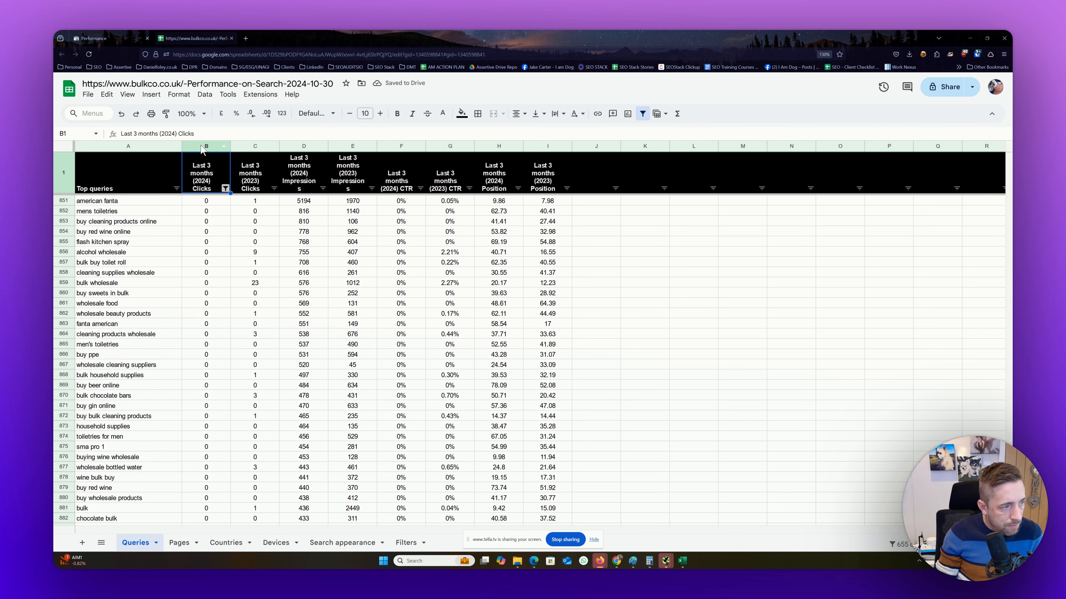
Filter the Last 3 months (2024) Impressions column of the Queries sheet to values equal to 0.
left_click(323, 188)
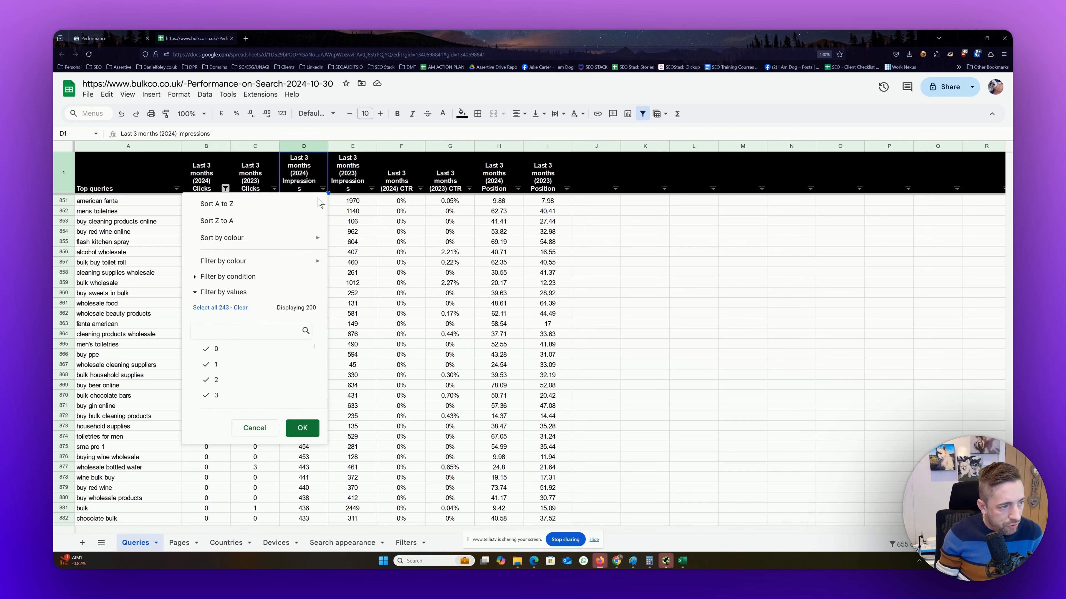
left_click(227, 277)
left_click(247, 294)
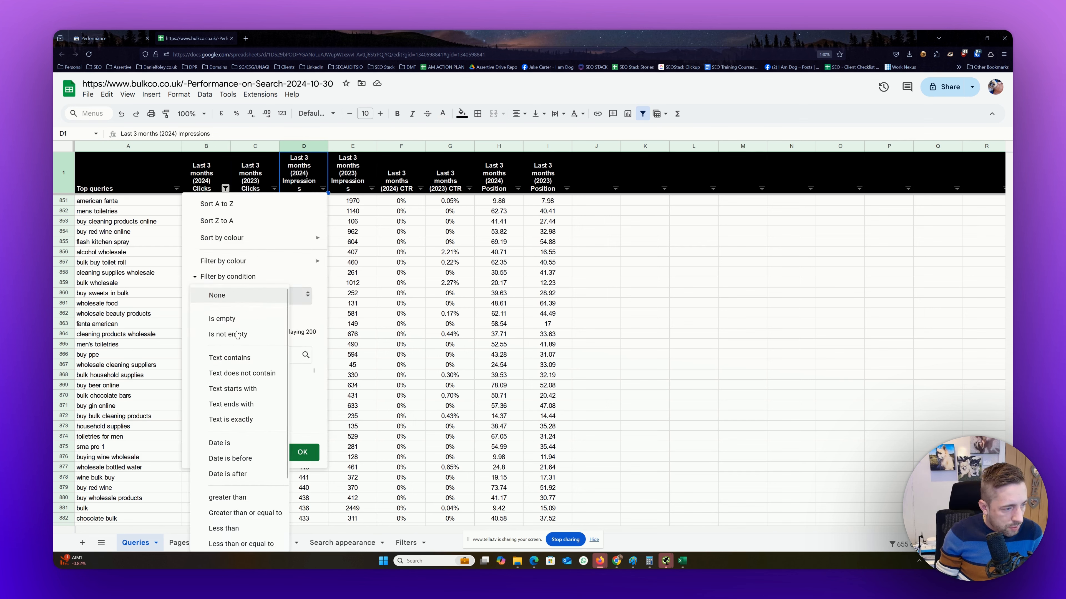
scroll(253, 459, "down", 3)
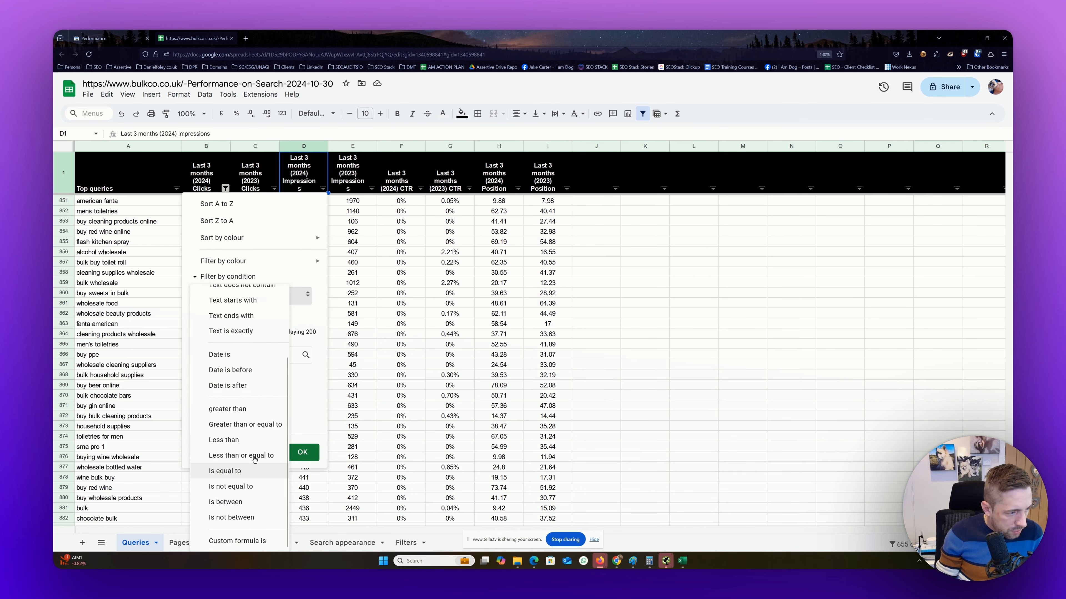
left_click(245, 471)
left_click(244, 318)
type("0")
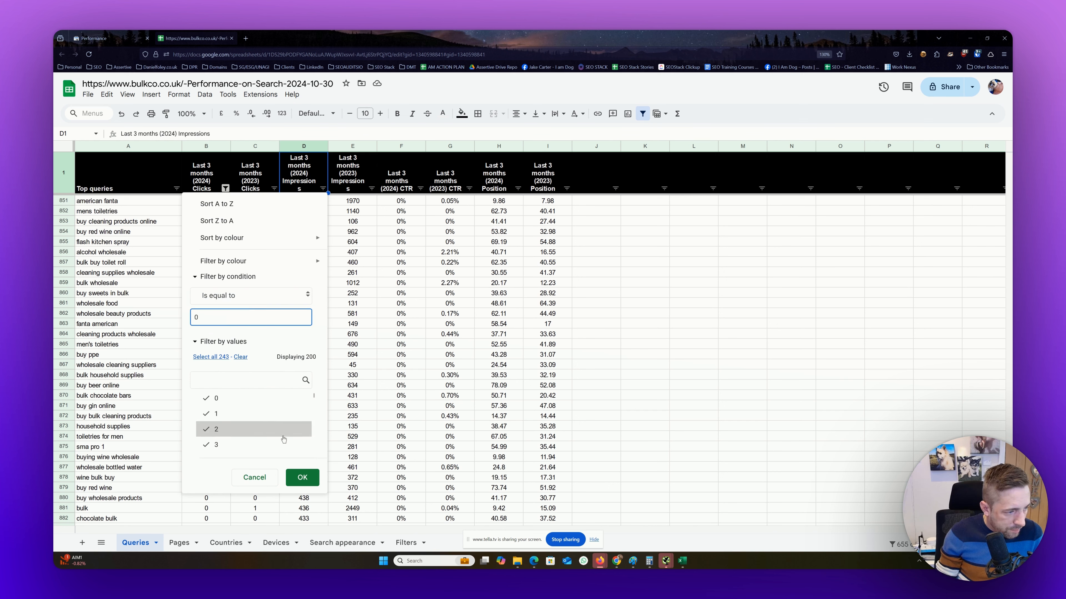
left_click(299, 475)
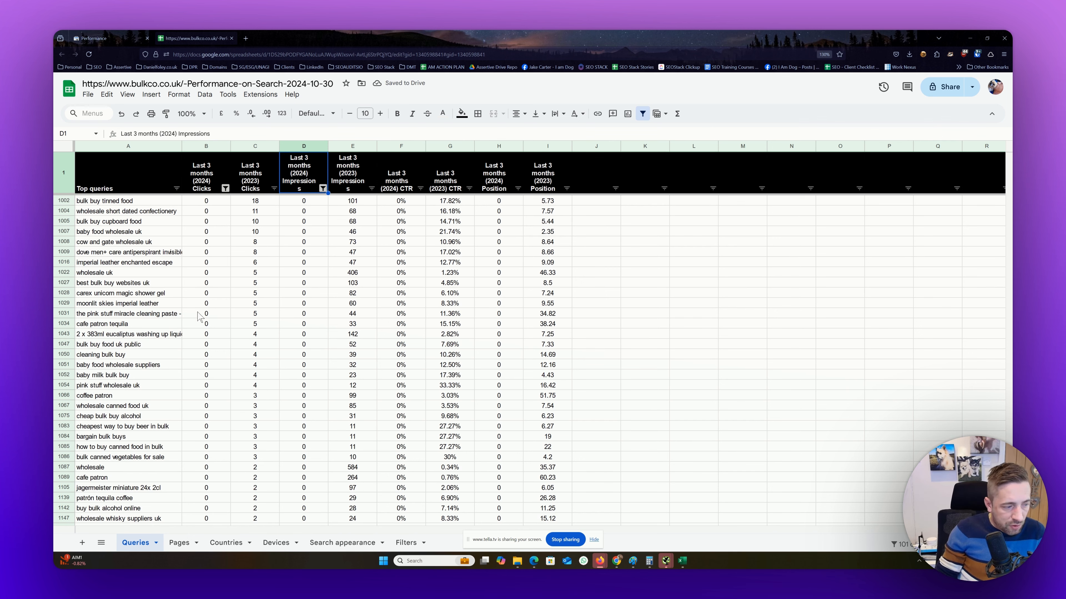
Make the header row of the Pages sheet bold.
left_click(181, 543)
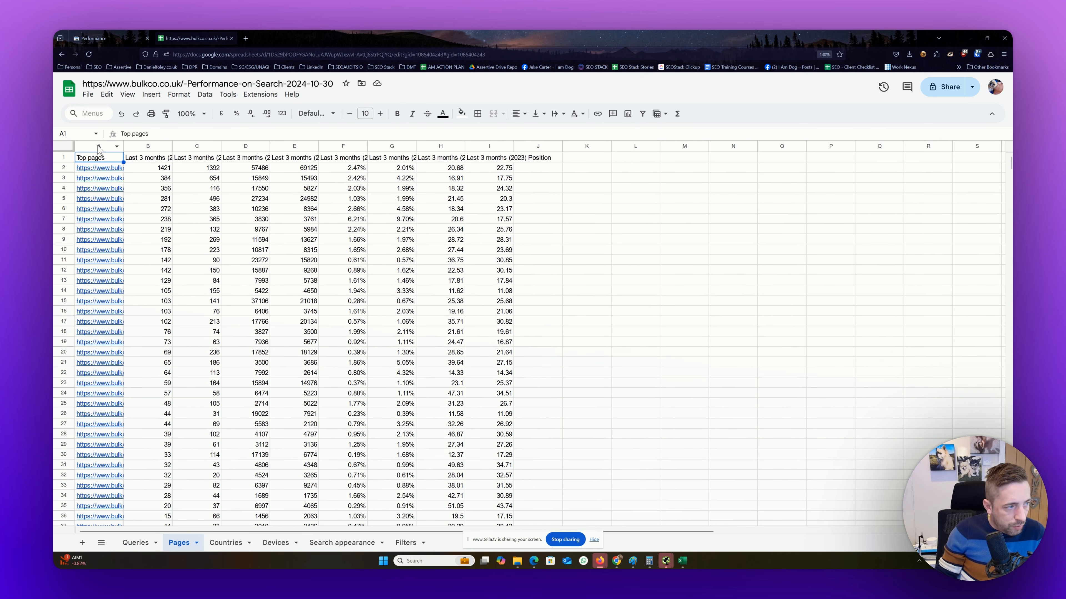
left_click(63, 157)
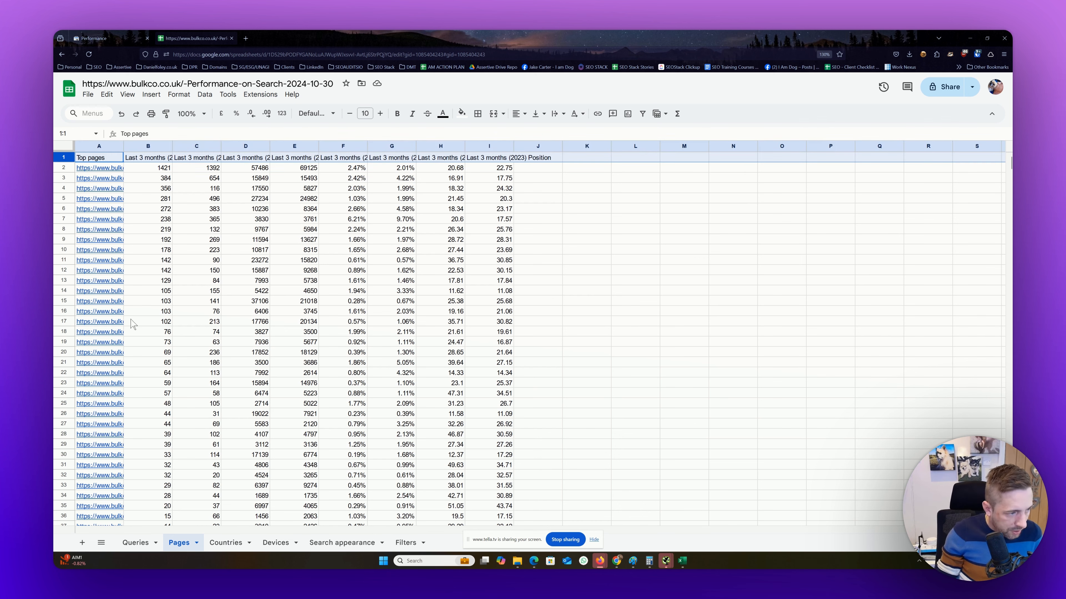
key("ctrl+b")
Return to the Queries sheet and examine the 2024 clicks, impressions and position cells of the first filtered query.
left_click(135, 542)
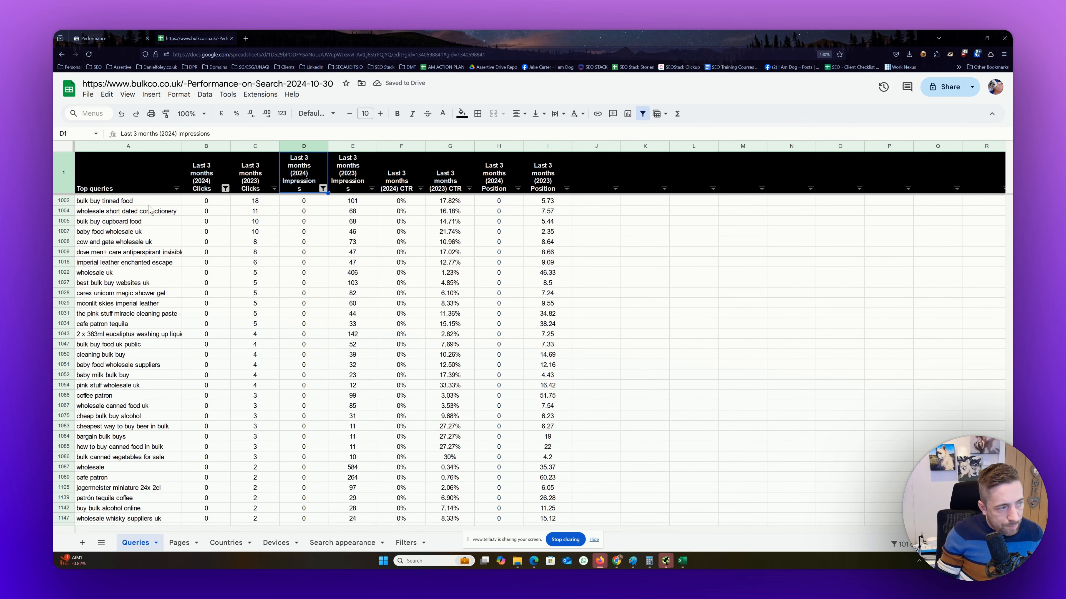
left_click(191, 203)
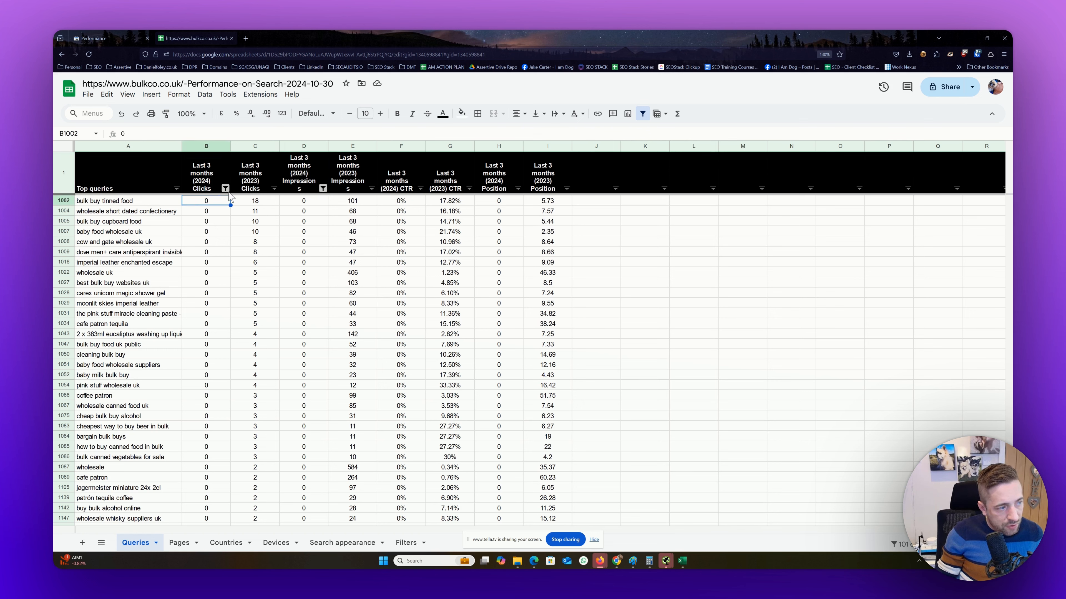
left_click(307, 205, "ctrl")
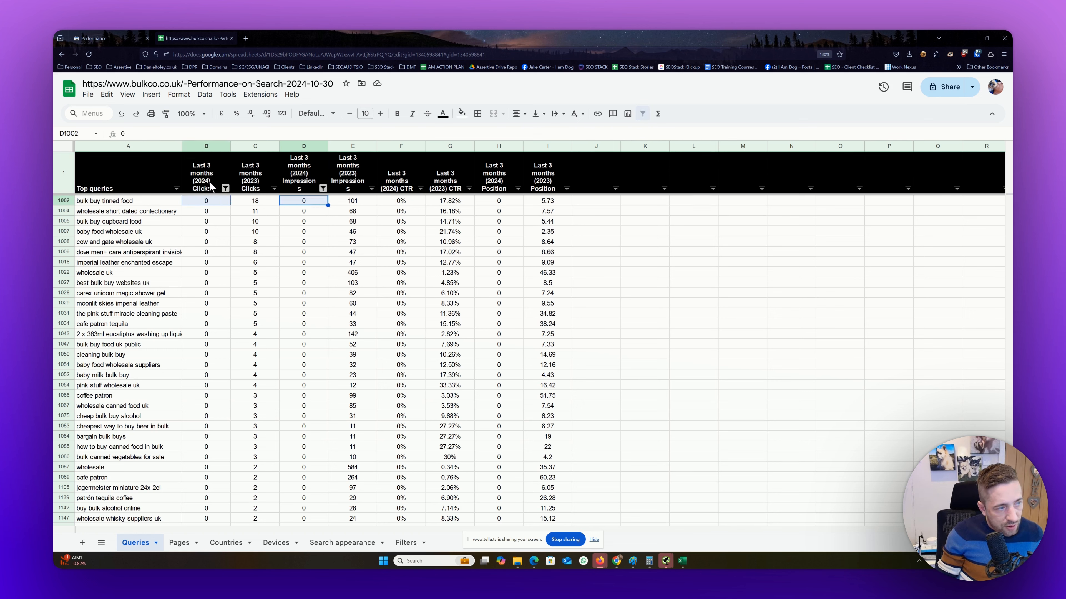
left_click(502, 206, "ctrl")
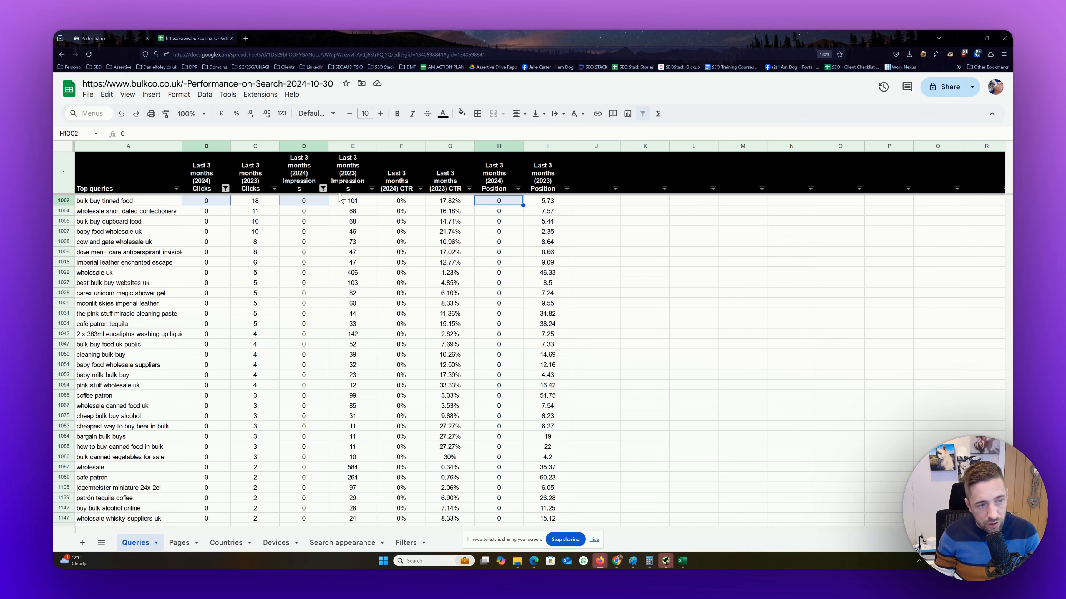
Wrap the header row's text on the Pages sheet and freeze that row.
left_click(181, 542)
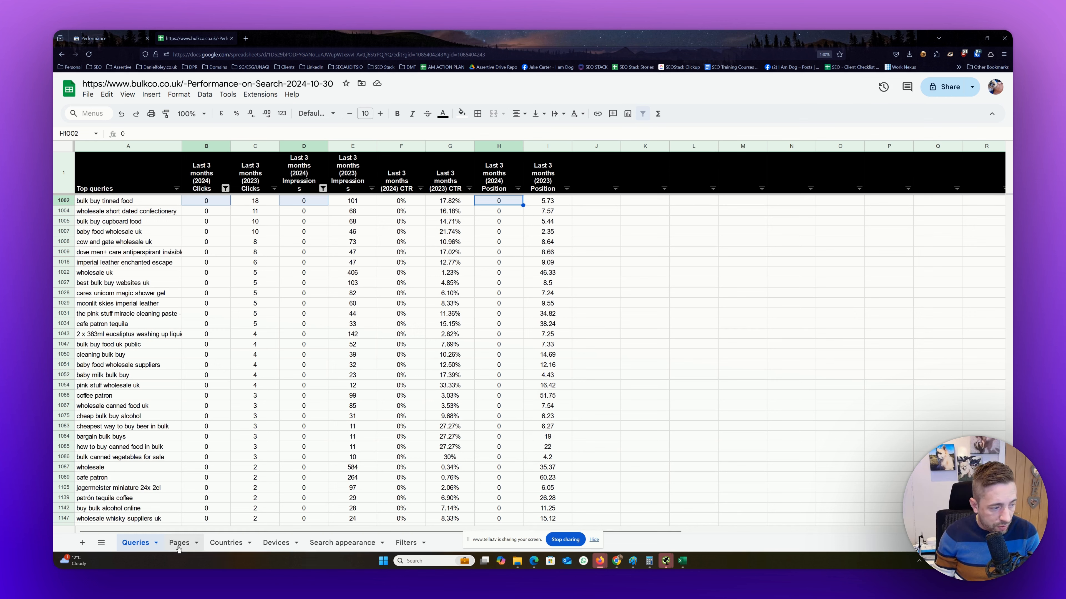
left_click(179, 94)
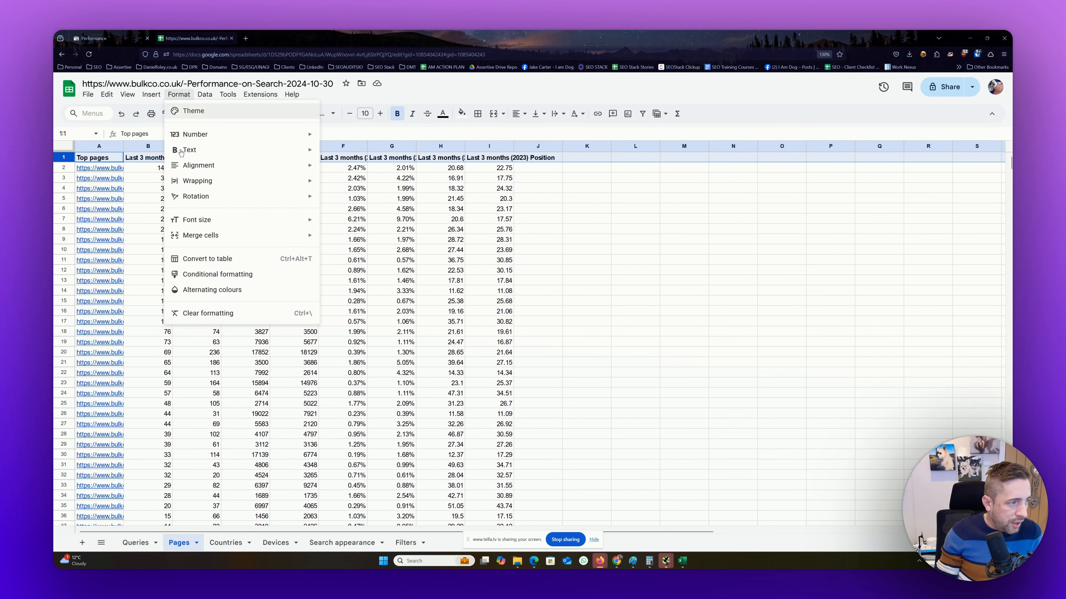
mouse_move(294, 181)
left_click(396, 200)
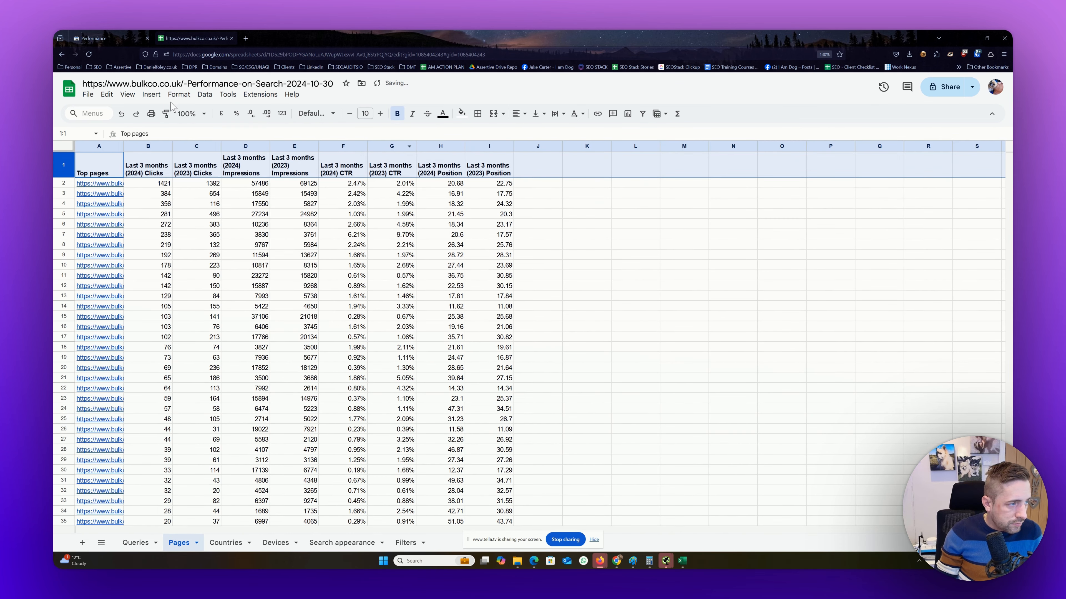
left_click(127, 95)
mouse_move(143, 126)
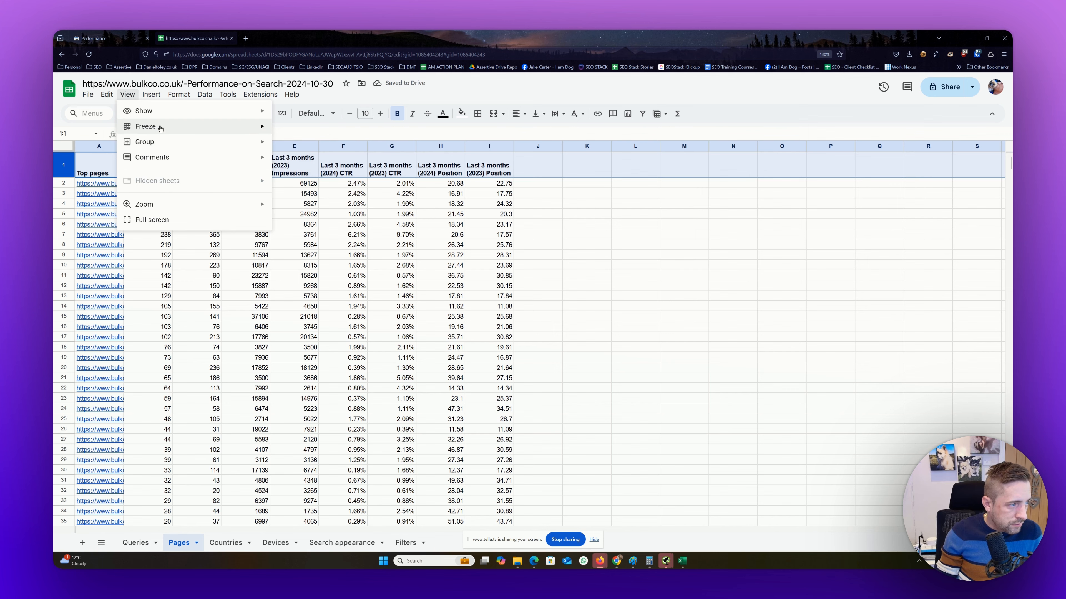
left_click(294, 146)
Add a filter to the Pages sheet and widen the Top pages column to show the URLs.
left_click(205, 94)
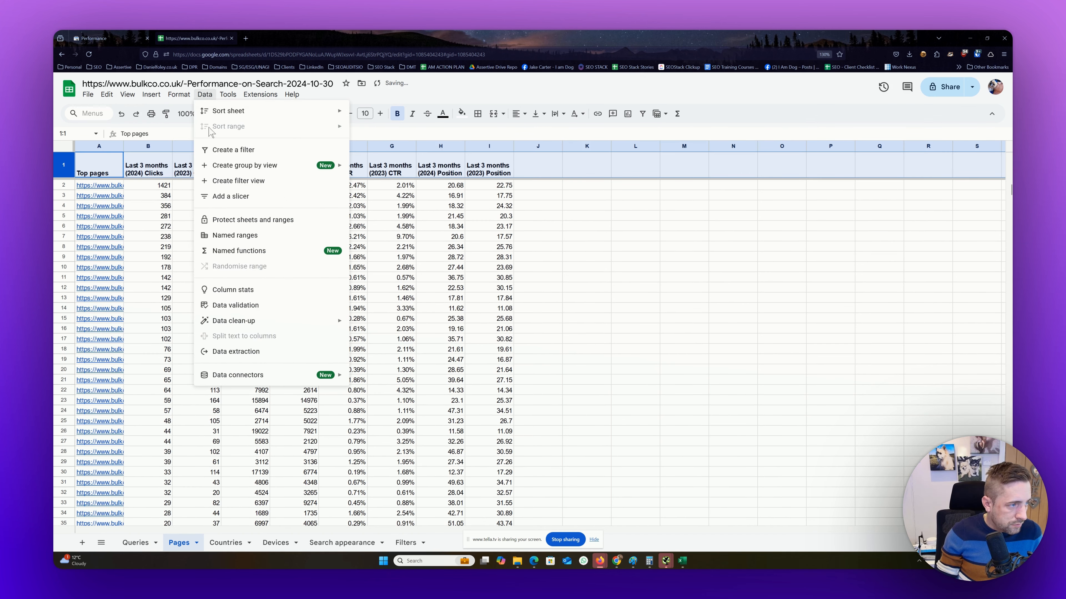
left_click(227, 150)
left_click_drag(124, 146, 303, 147)
Filter the Last 3 months (2024) Clicks column of the Pages sheet to values equal to 0.
left_click(346, 188)
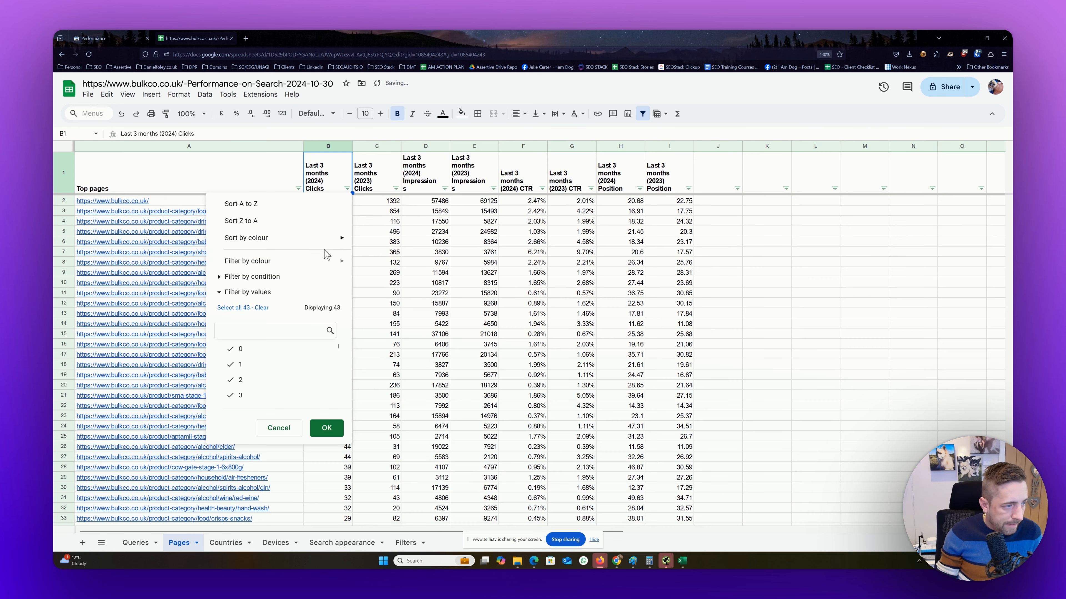
left_click(268, 296)
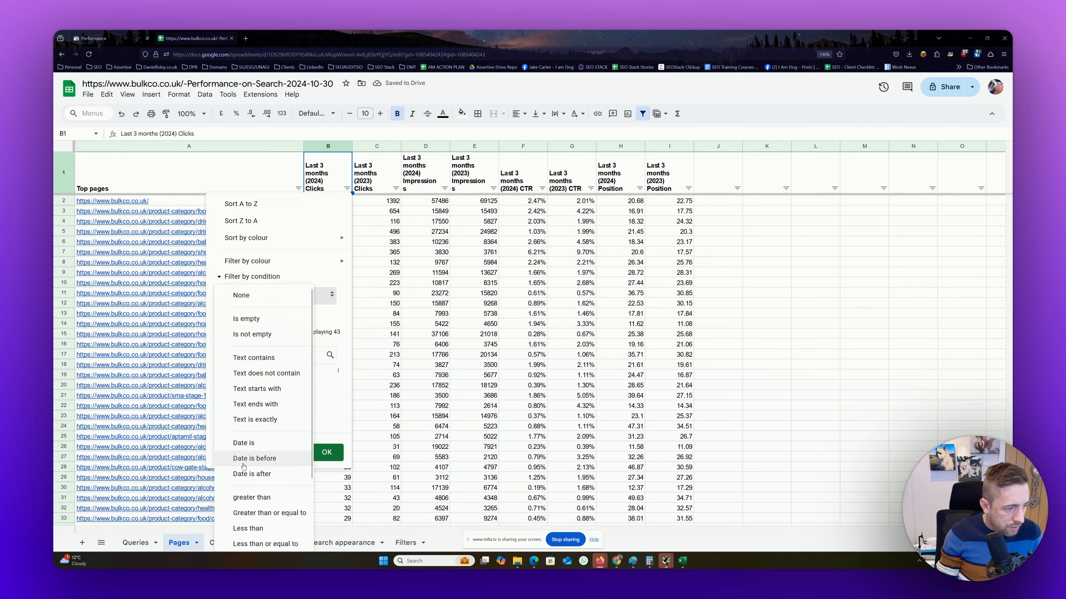
scroll(260, 531, "down", 3)
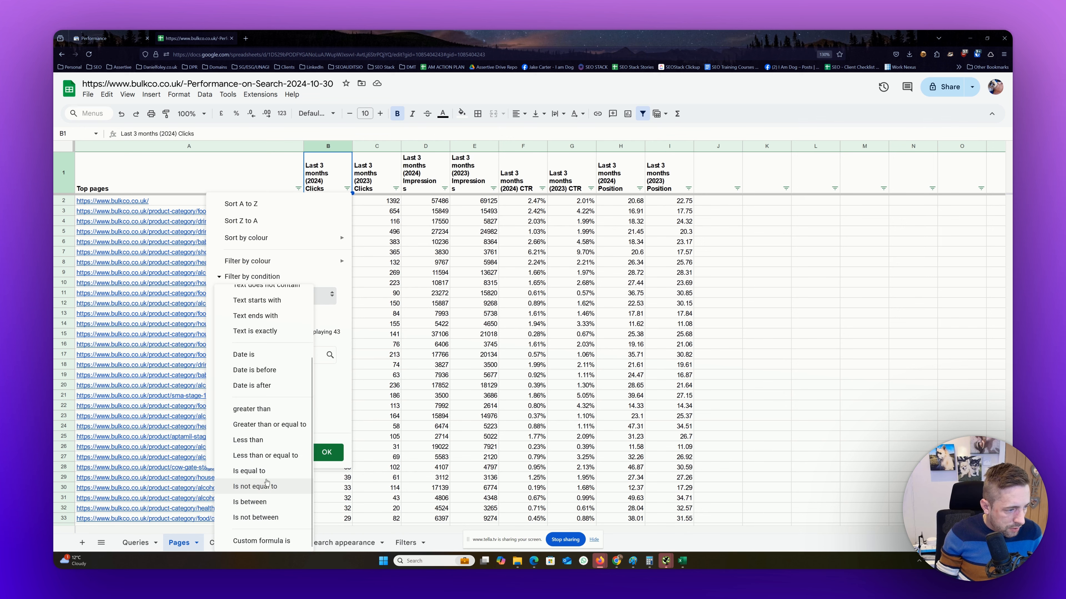
left_click(264, 477)
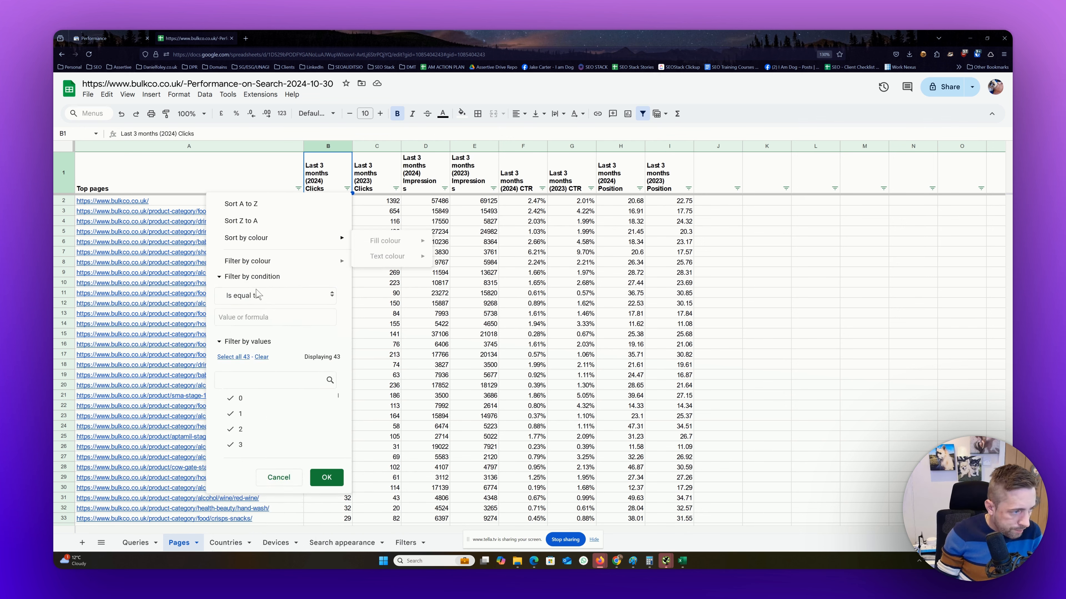
left_click(254, 319)
type("0")
left_click(327, 477)
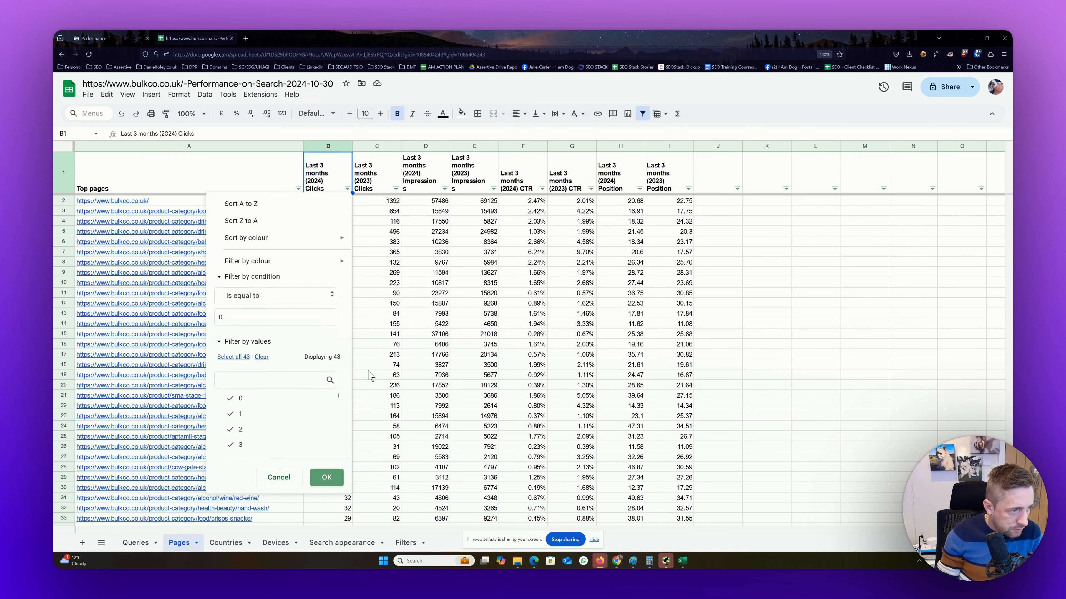
Filter the Last 3 months (2024) Impressions column of the Pages sheet to values equal to 0.
left_click(444, 188)
left_click(367, 298)
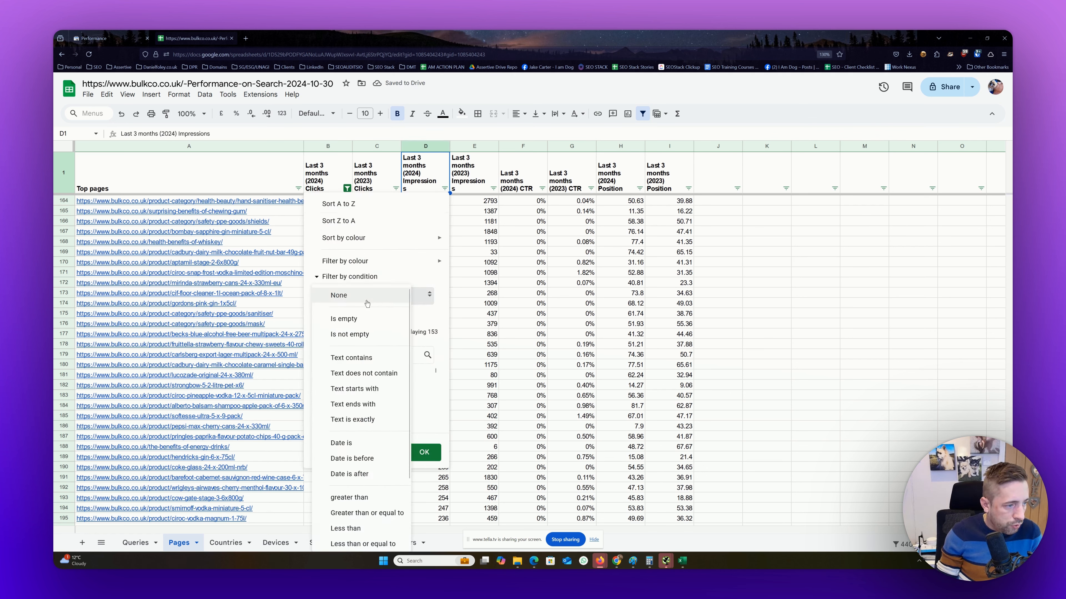
scroll(356, 462, "down", 3)
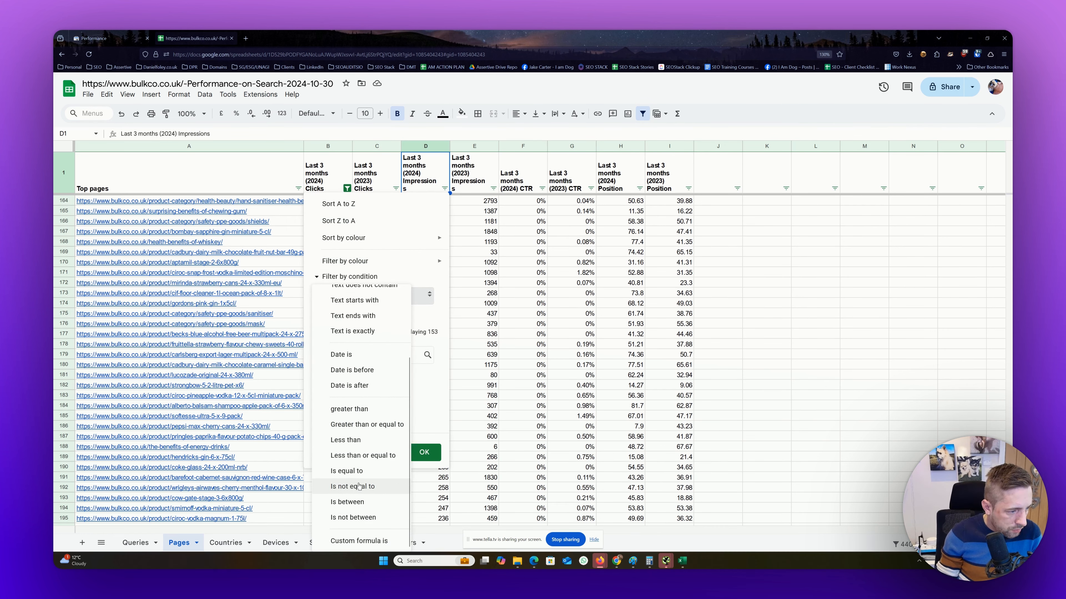
left_click(352, 471)
left_click(374, 318)
type("0")
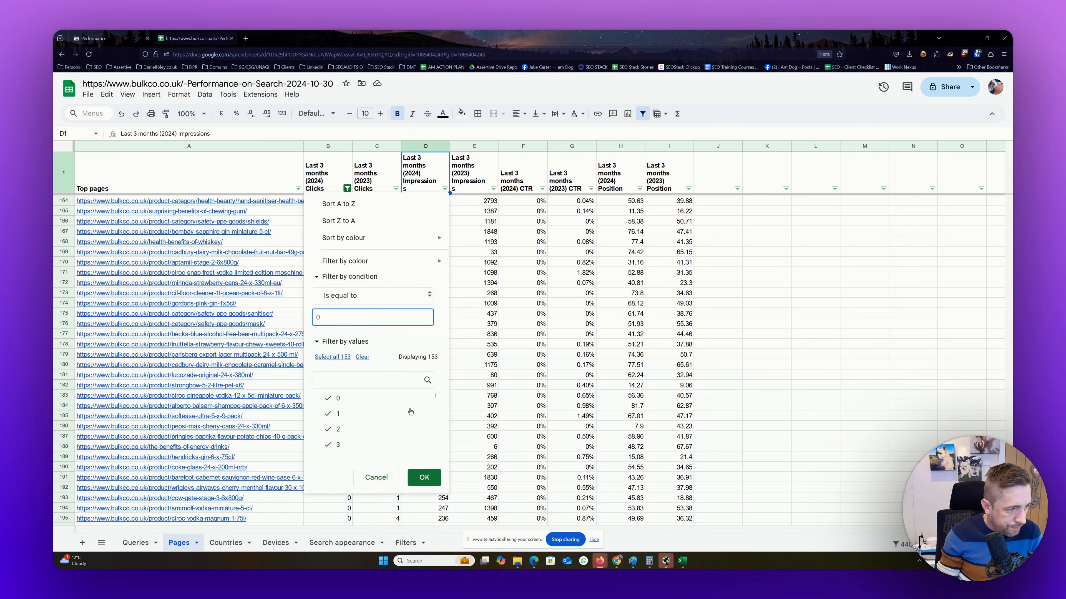
left_click(424, 478)
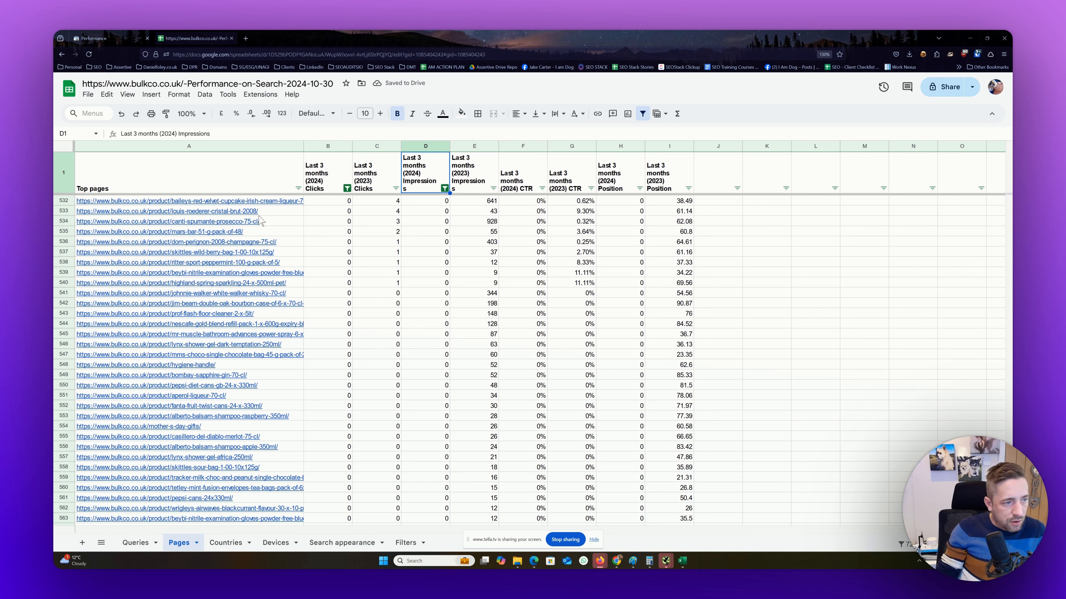
Examine the 2023 and 2024 clicks and impressions and the 2024 position of the filtered pages.
left_click(386, 146)
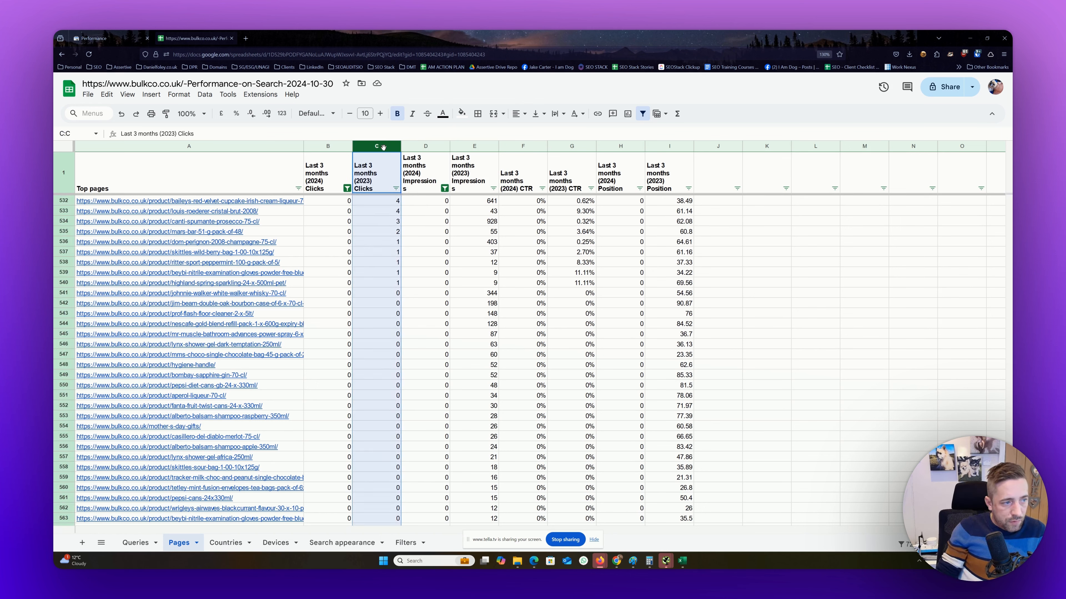
left_click(468, 146)
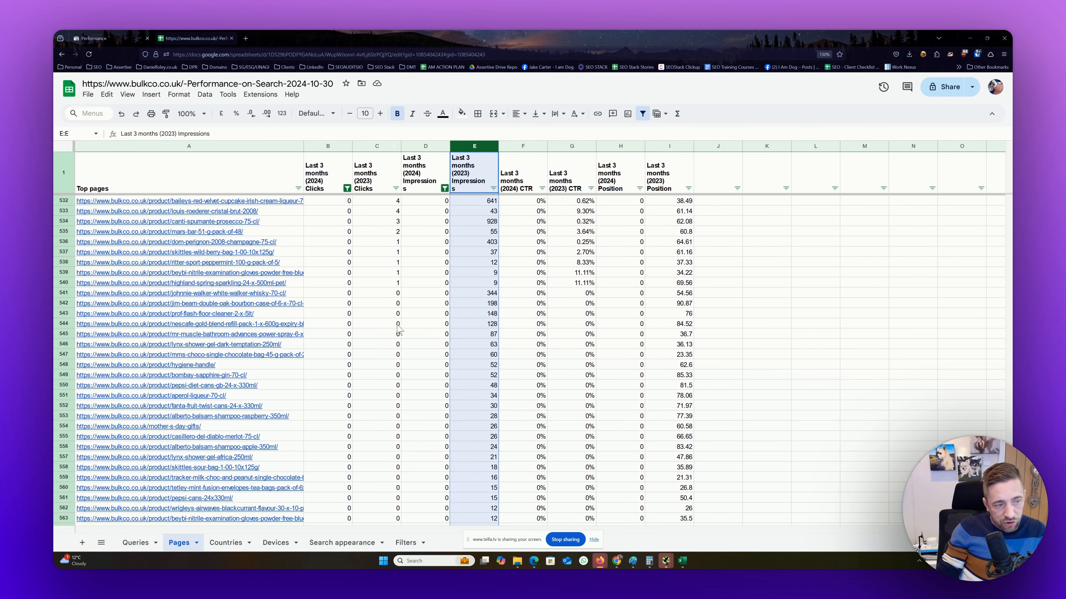
left_click_drag(397, 326, 398, 477)
left_click_drag(487, 325, 467, 476)
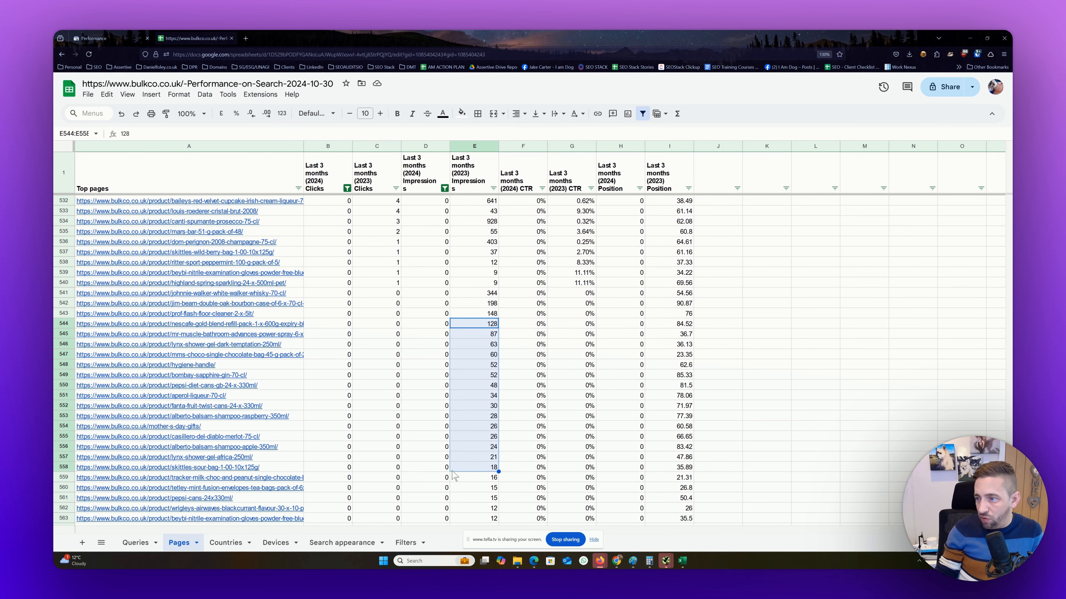
left_click_drag(320, 202, 332, 458)
scroll(331, 454, "up", 3)
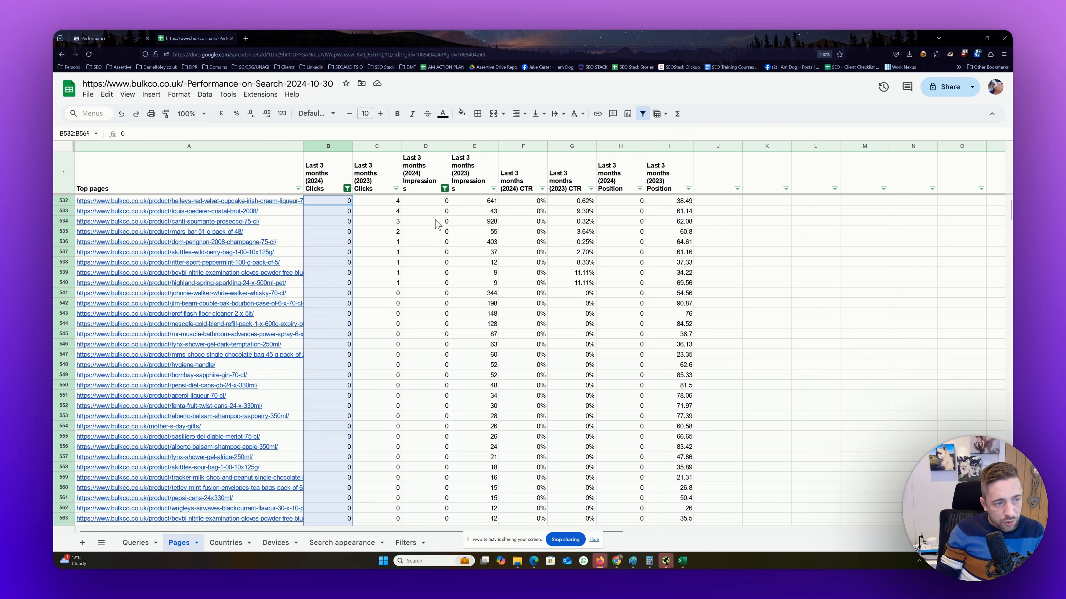
left_click_drag(436, 201, 424, 488)
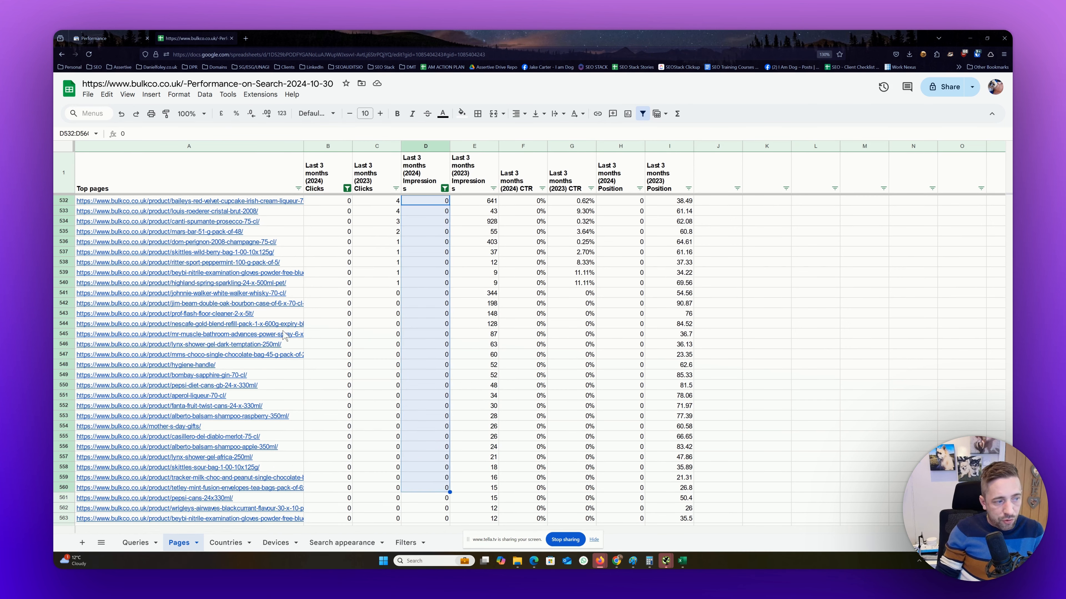
mouse_move(231, 263)
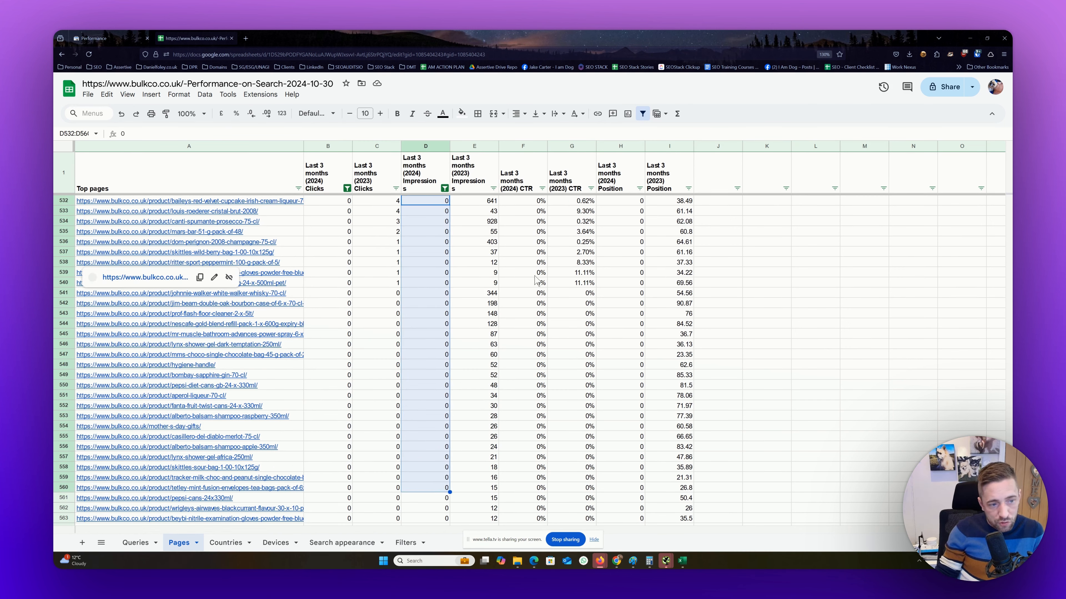
left_click_drag(640, 211, 642, 467)
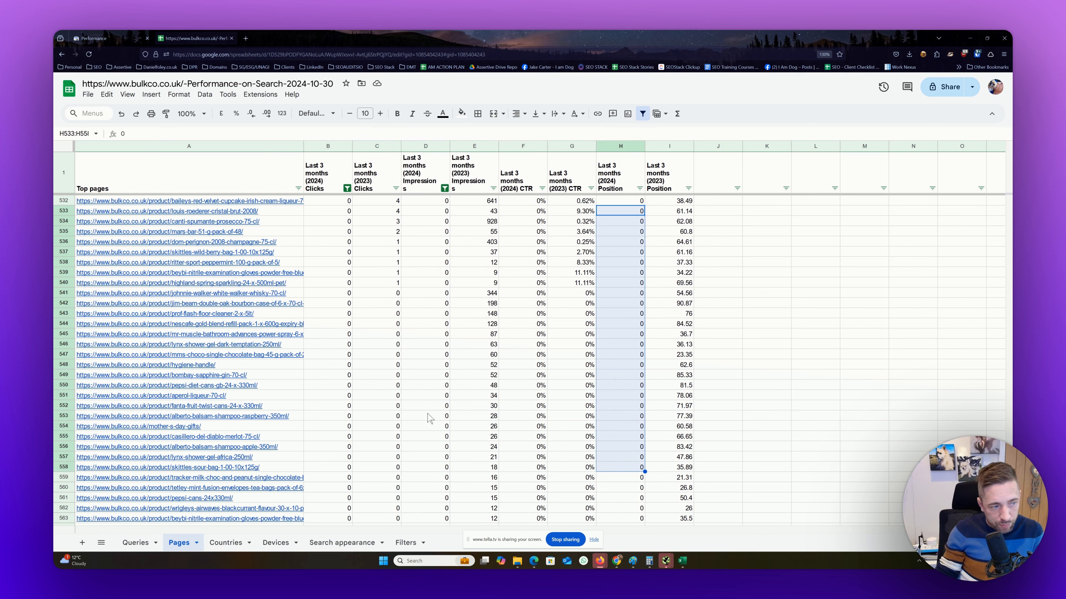
Copy the first filtered page's URL and open it in a new browser tab to inspect the Baileys Red Velvet Cupcake product page.
left_click(221, 202)
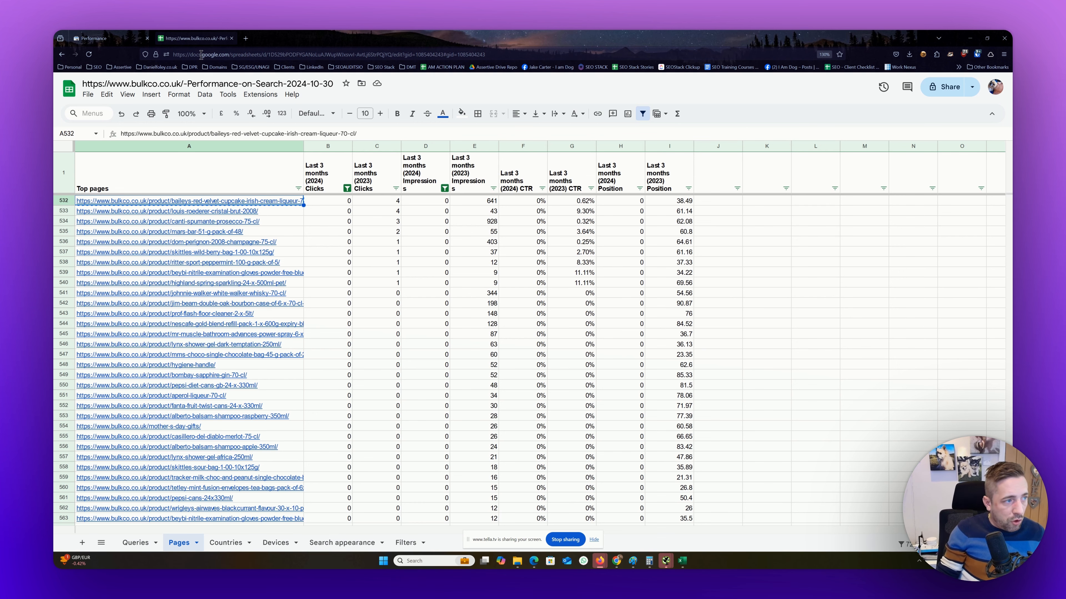
left_click(247, 37)
type("https://www.bulkco.co.uk/product/baileys-red-velvet-cupcake-irish-cream-liqueur-70-cl/")
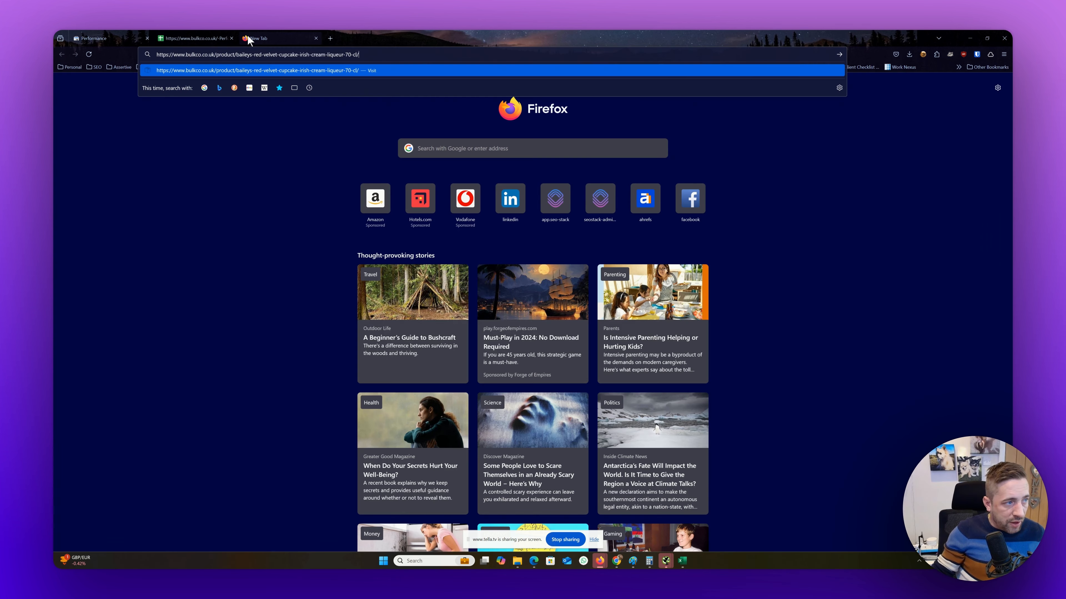
key("Return")
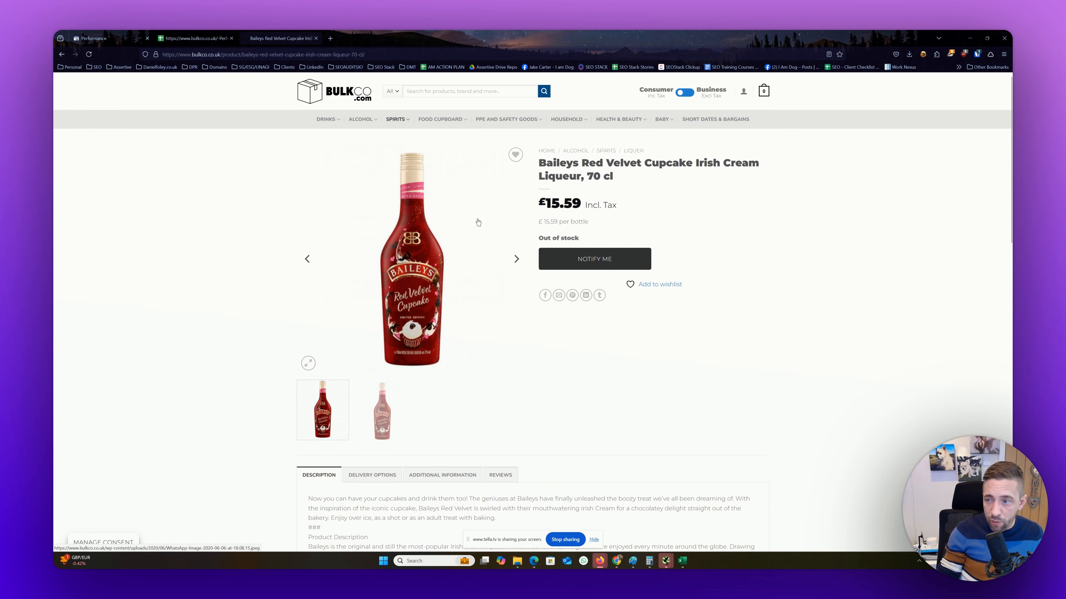
Return to the spreadsheet and examine the 2023 Clicks and 2023 Impressions columns of the filtered pages.
left_click(174, 35)
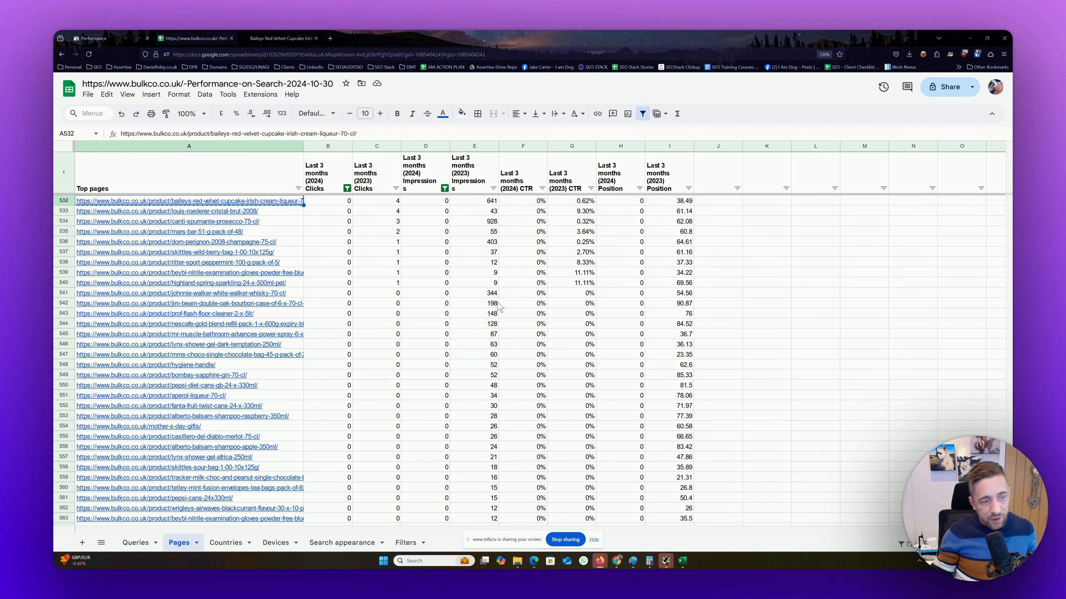
scroll(495, 309, "down", 10)
scroll(495, 309, "up", 10)
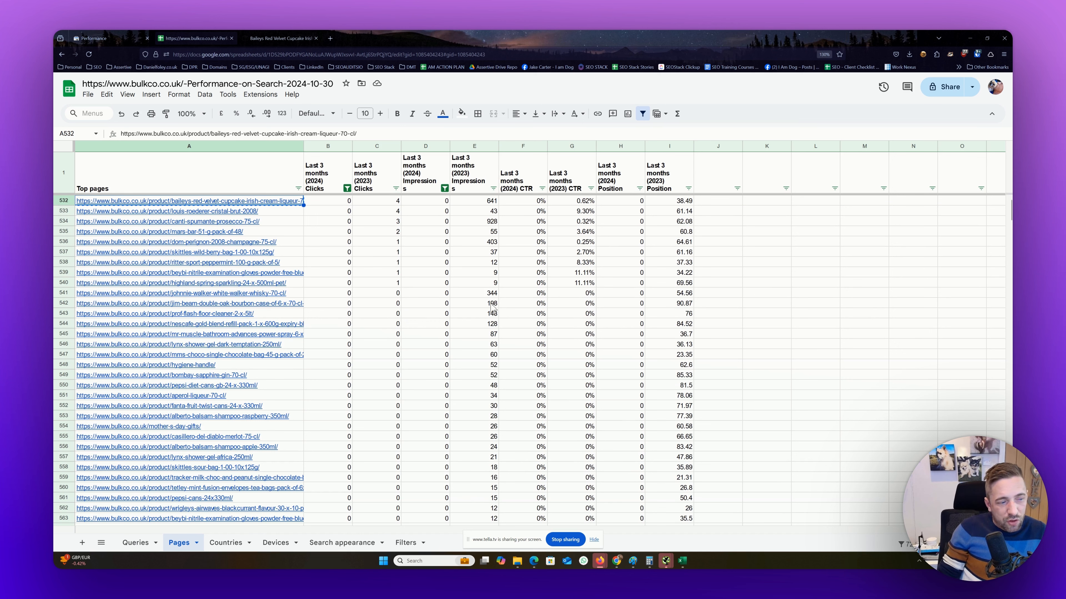
left_click(387, 177)
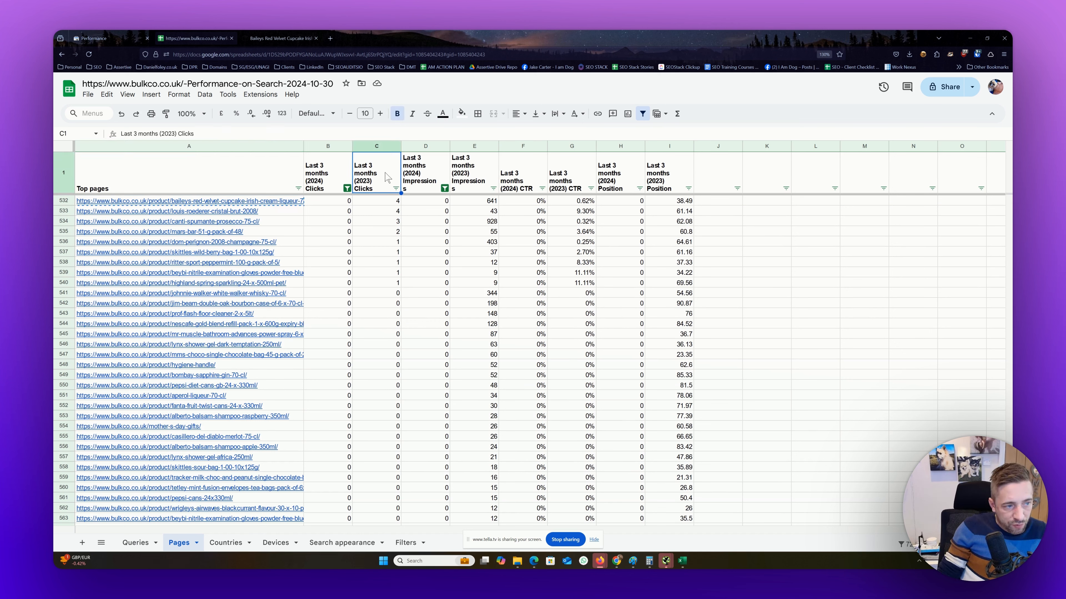
left_click(461, 172)
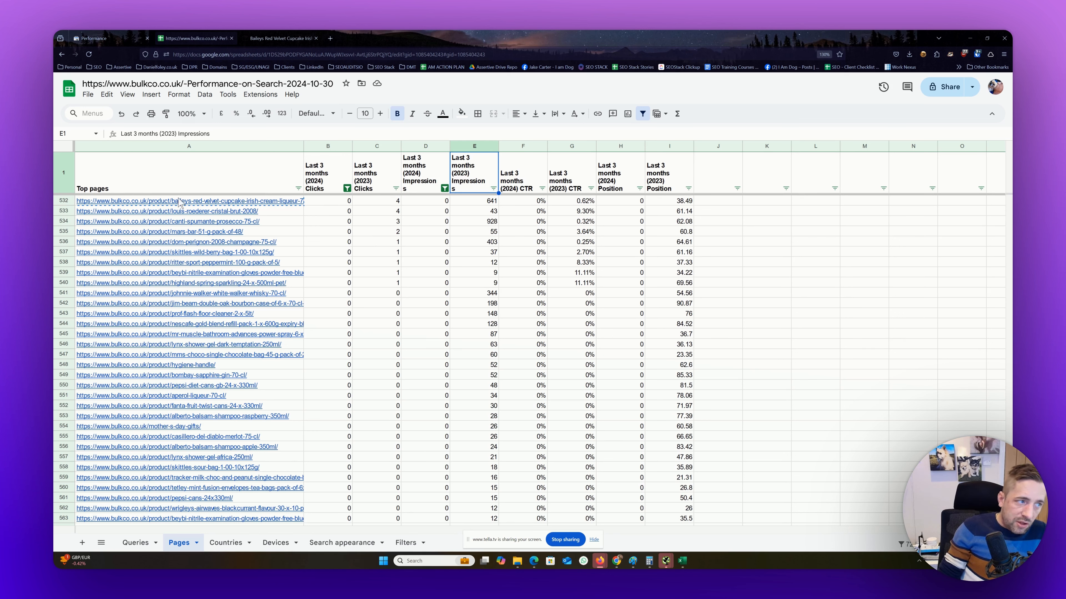
Switch to the Search Console performance report, show its queries and replace the date comparison with the last 16 months.
left_click(107, 37)
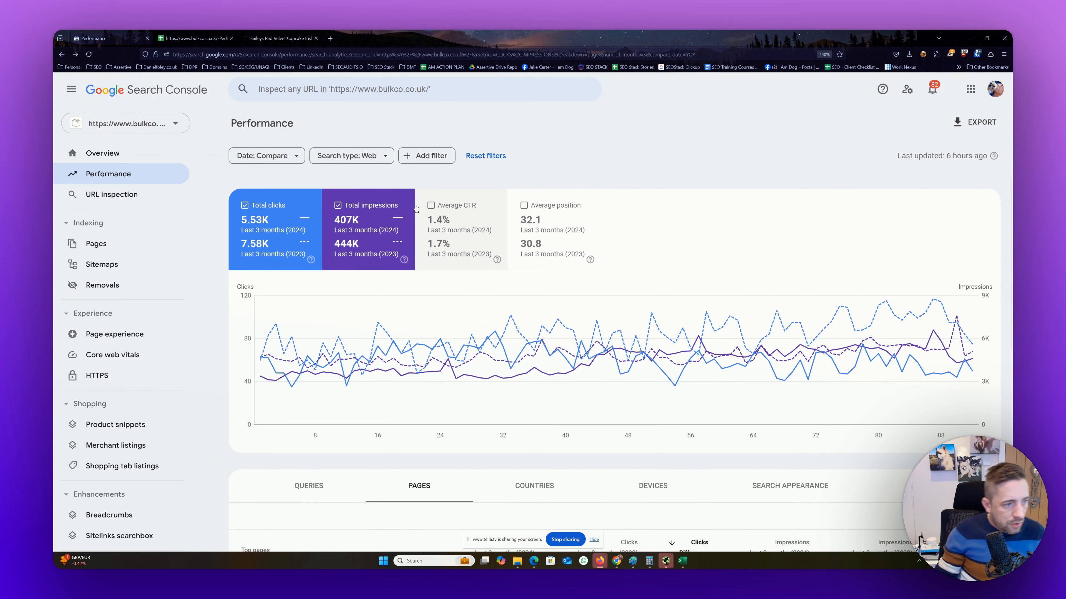
scroll(418, 235, "down", 5)
scroll(411, 240, "up", 5)
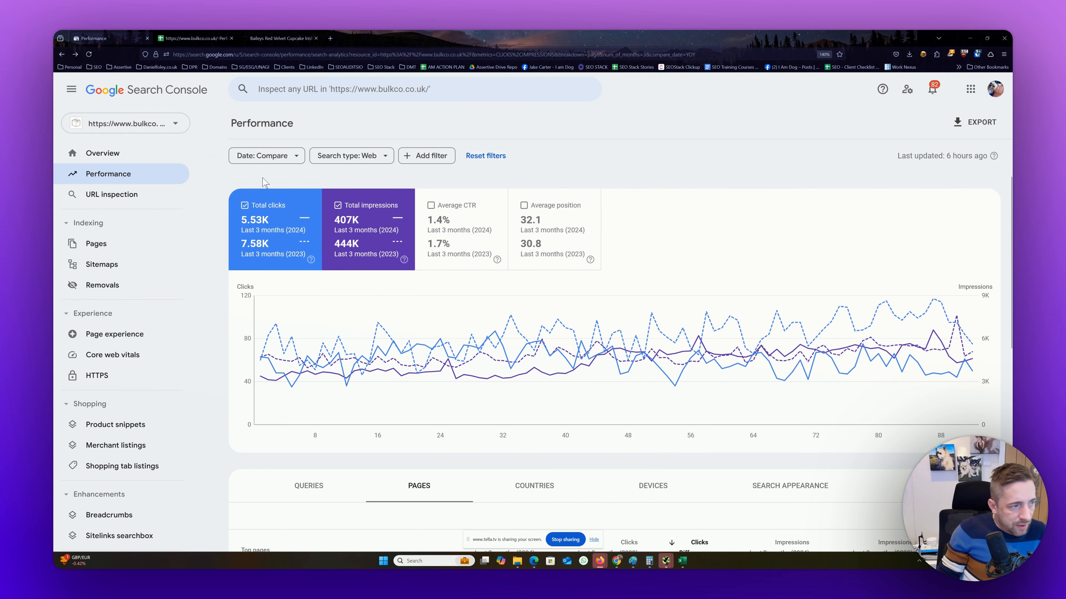
left_click(309, 491)
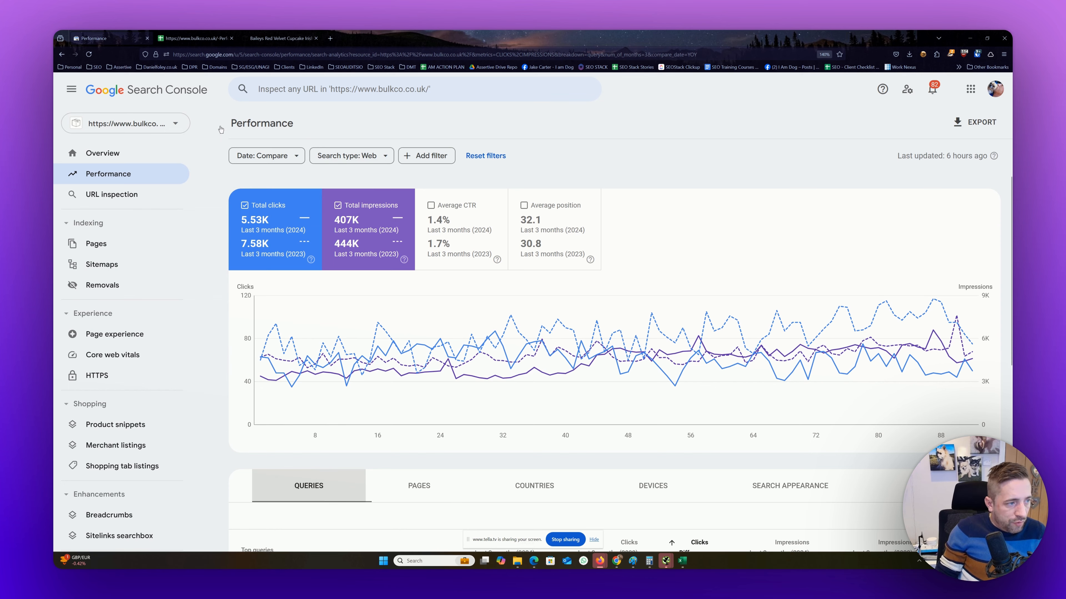
left_click(260, 157)
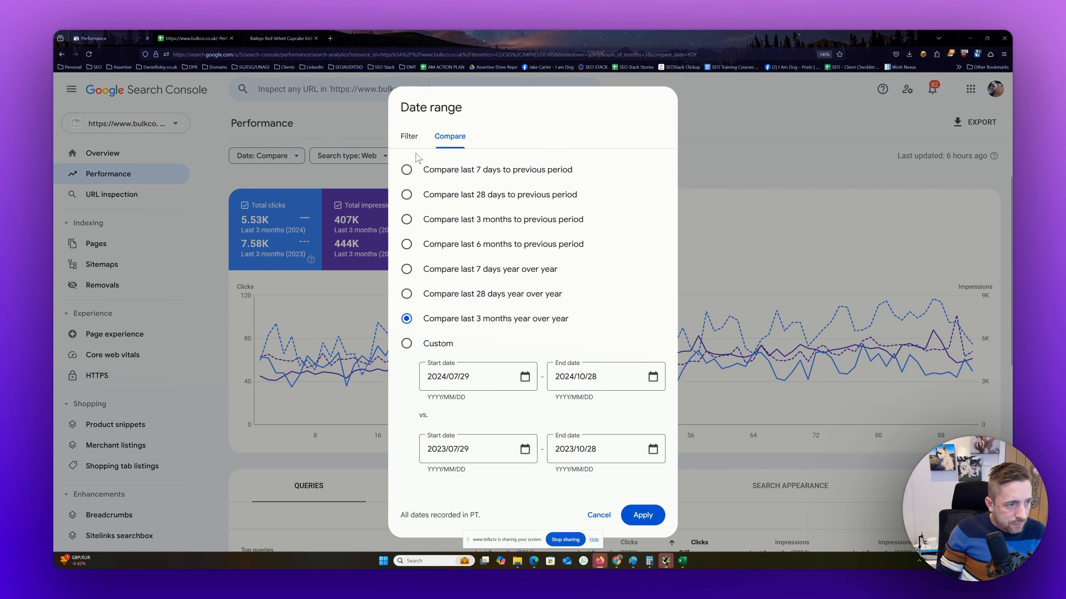
left_click(420, 136)
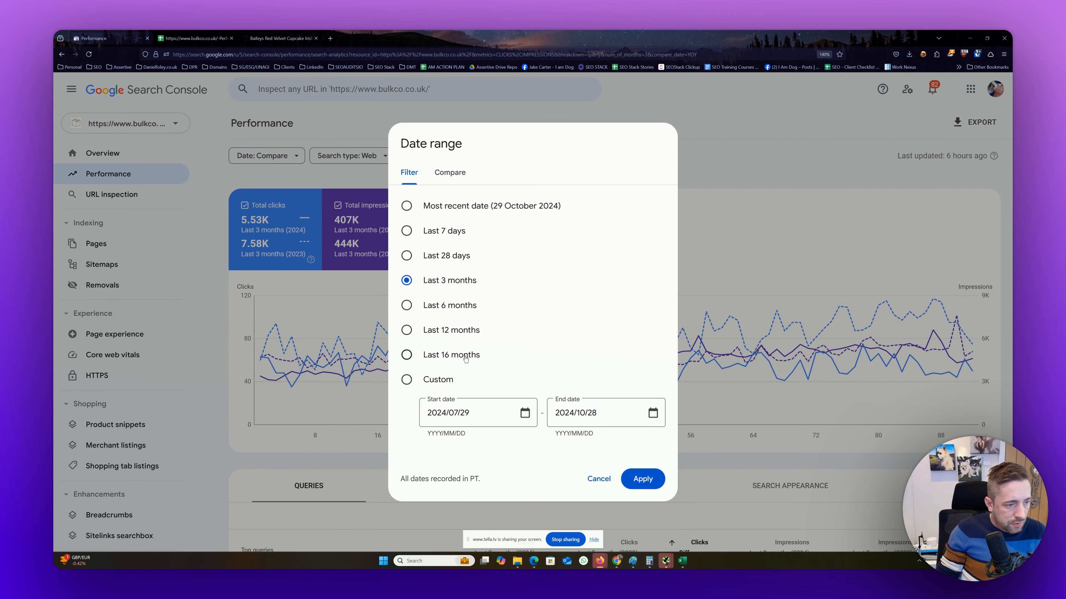
left_click(642, 479)
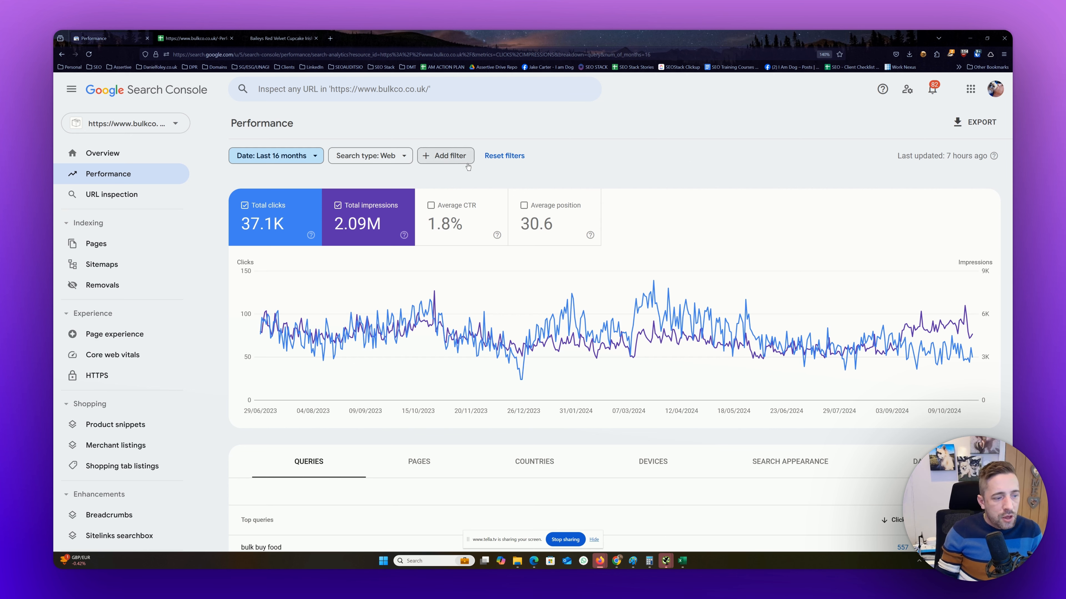
Filter the performance report to queries containing "bulk" and review the resulting chart and top queries.
scroll(503, 315, "down", 6)
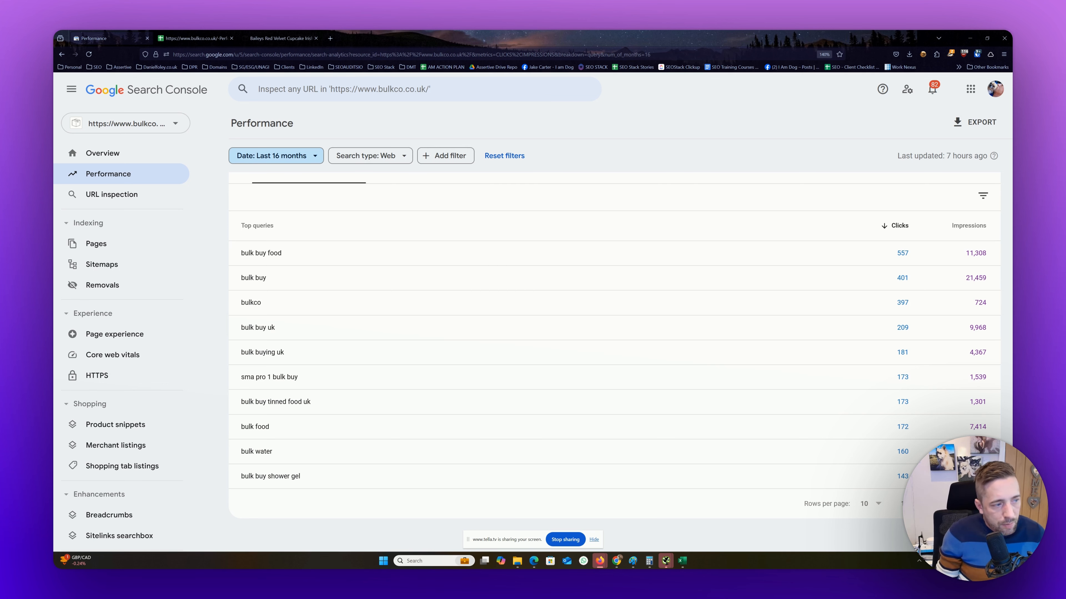
scroll(293, 252, "up", 5)
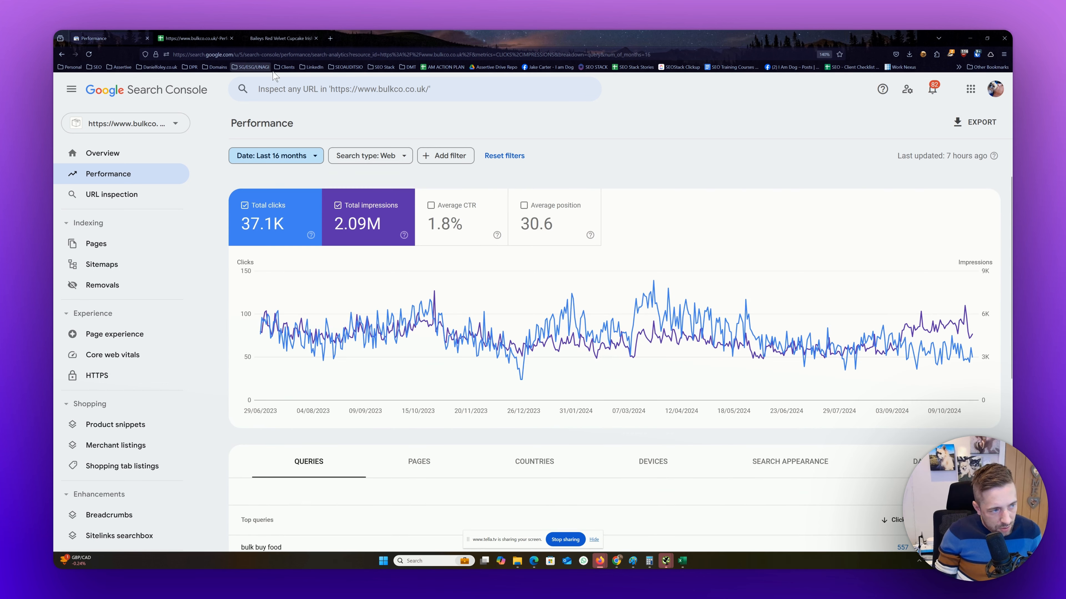
scroll(322, 261, "down", 5)
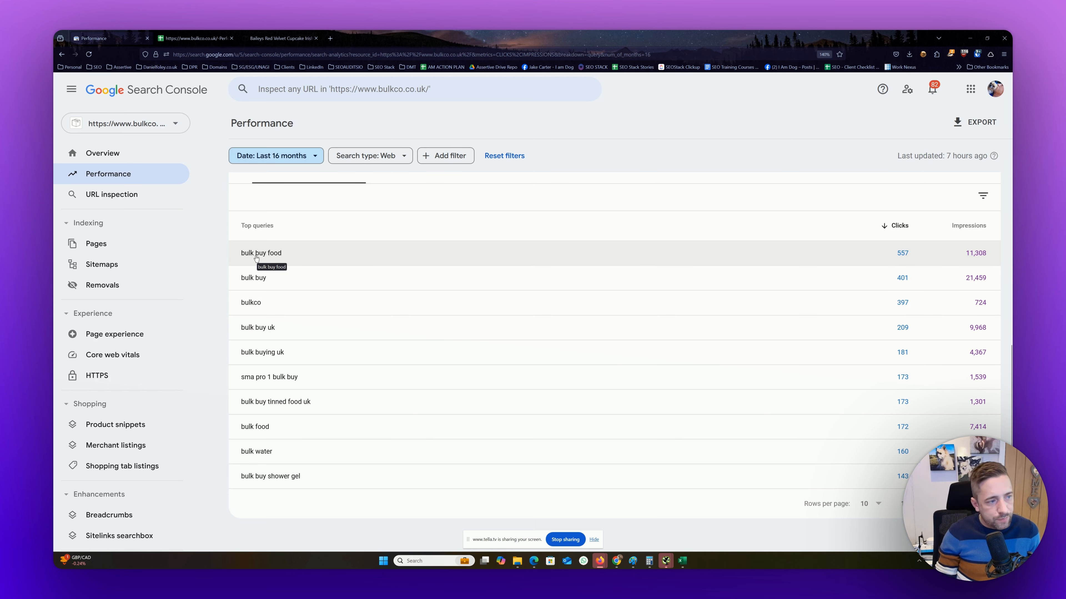
left_click(443, 158)
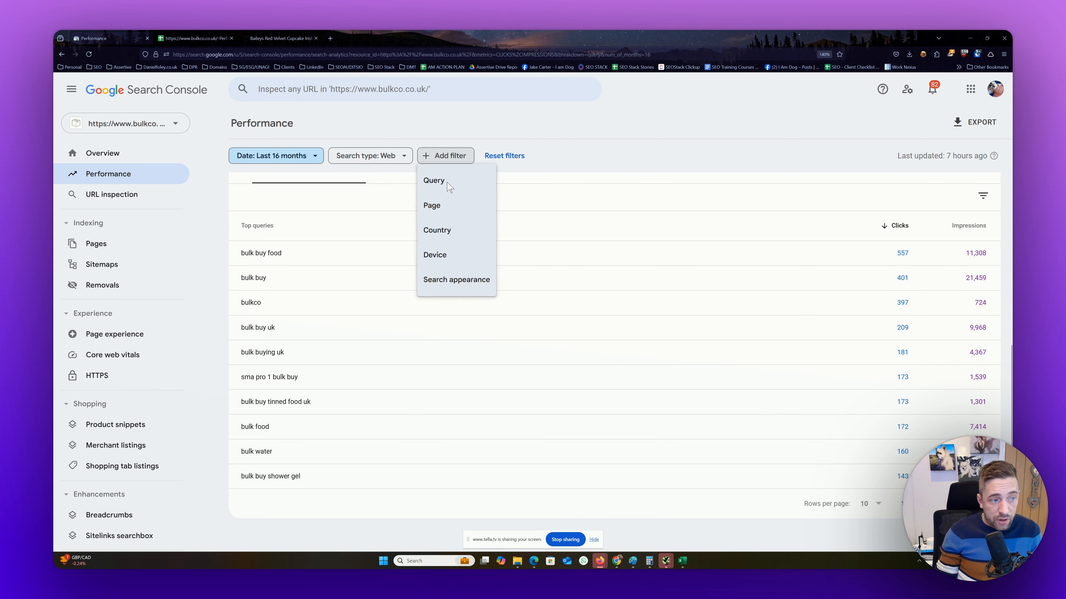
left_click(448, 184)
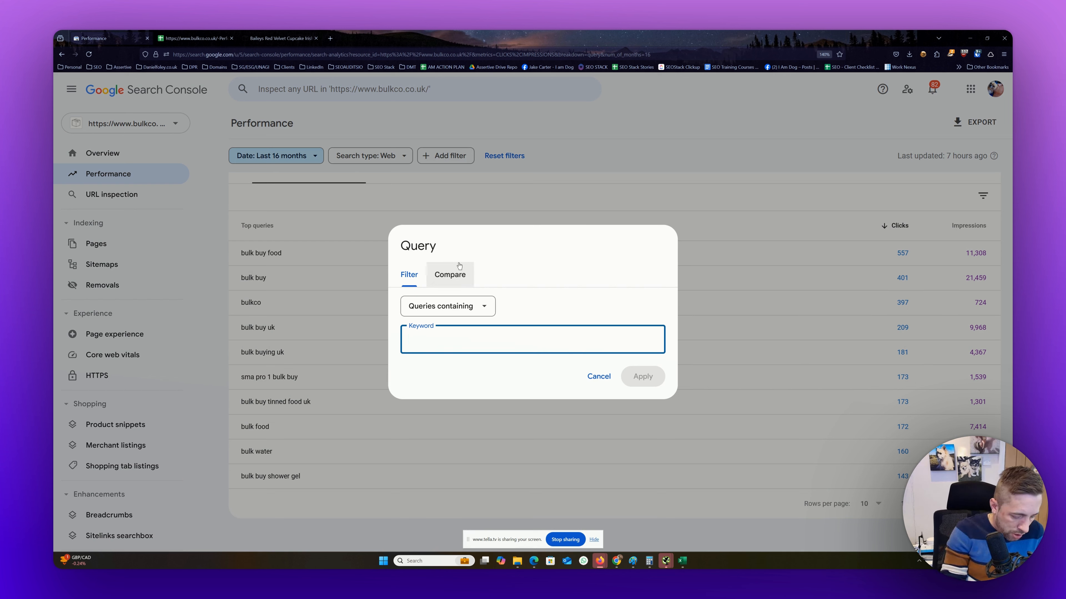
type("bulk")
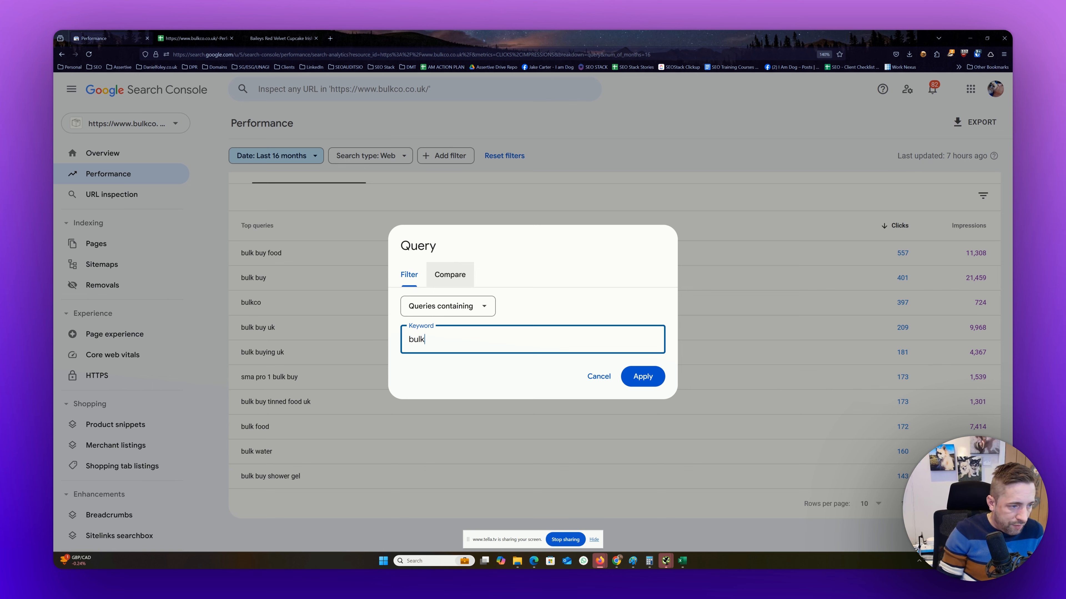
left_click(643, 376)
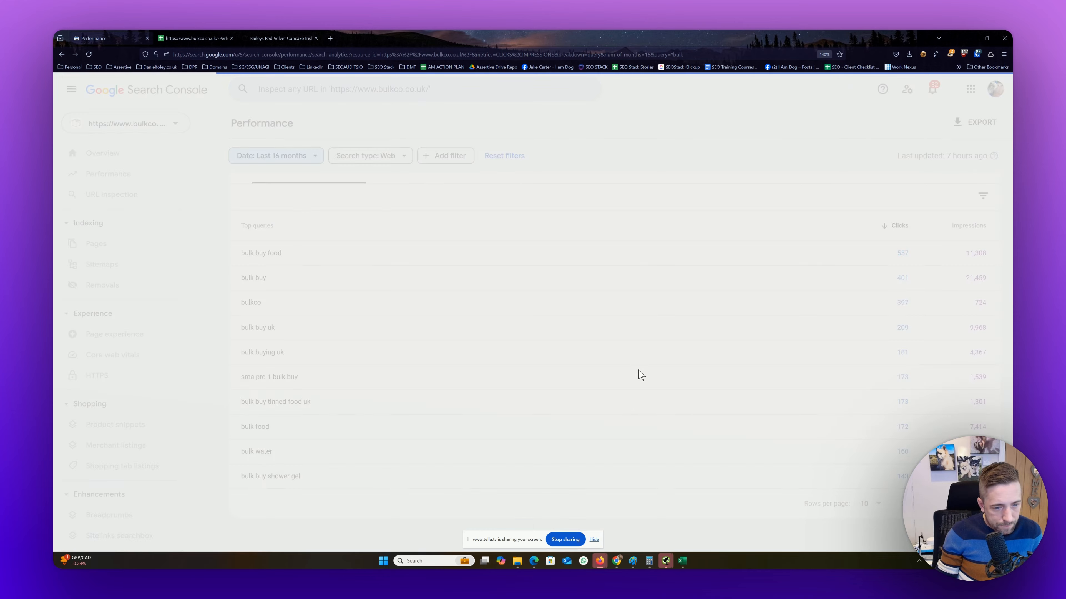
scroll(640, 375, "down", 5)
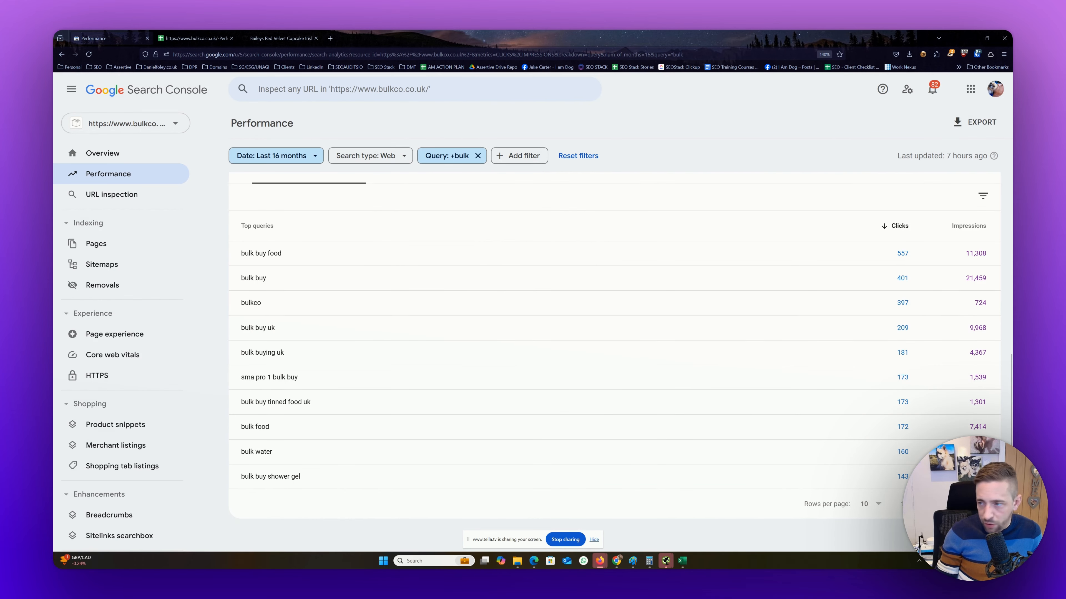
scroll(641, 375, "up", 5)
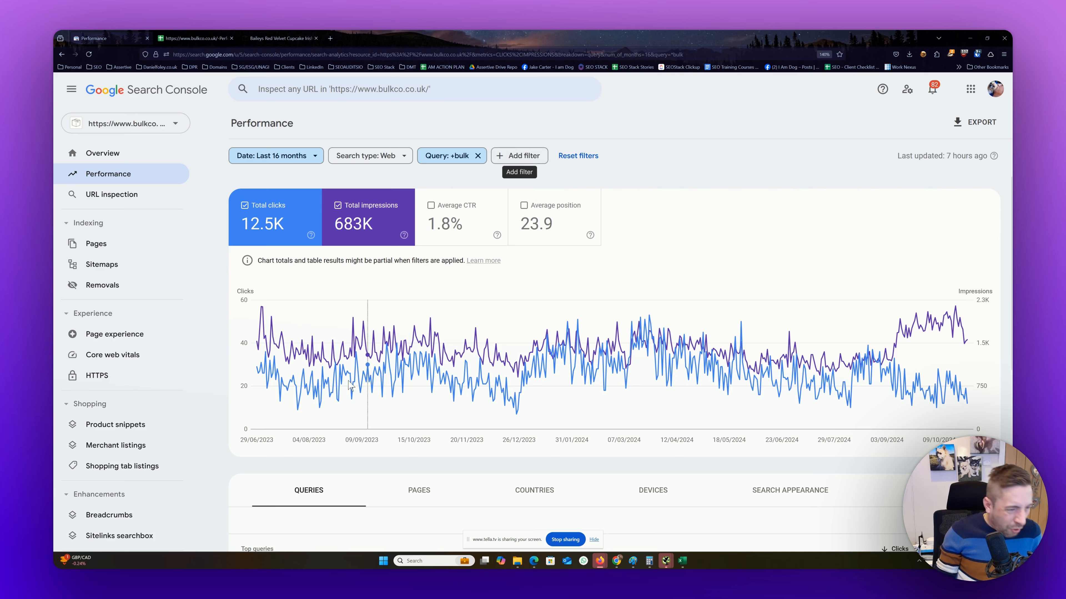
scroll(345, 385, "down", 5)
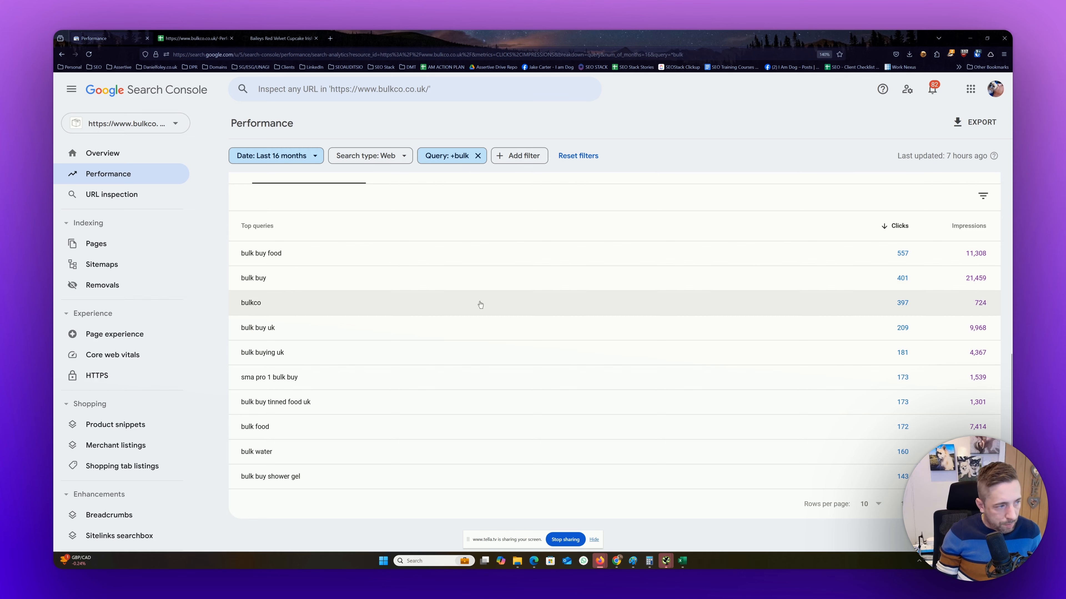
scroll(480, 286, "up", 5)
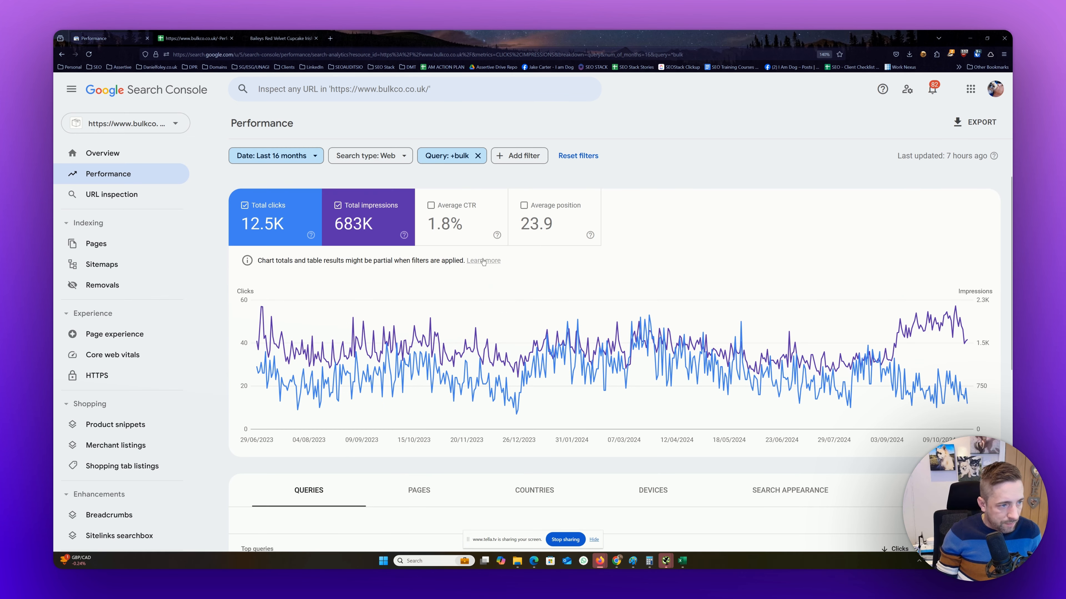
left_click(524, 157)
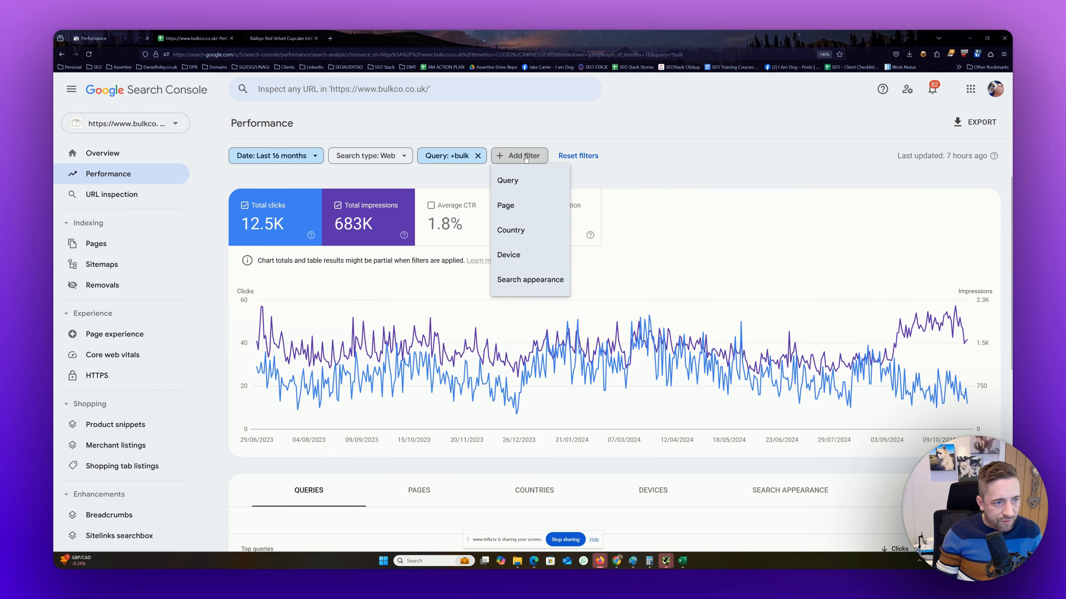
left_click(516, 184)
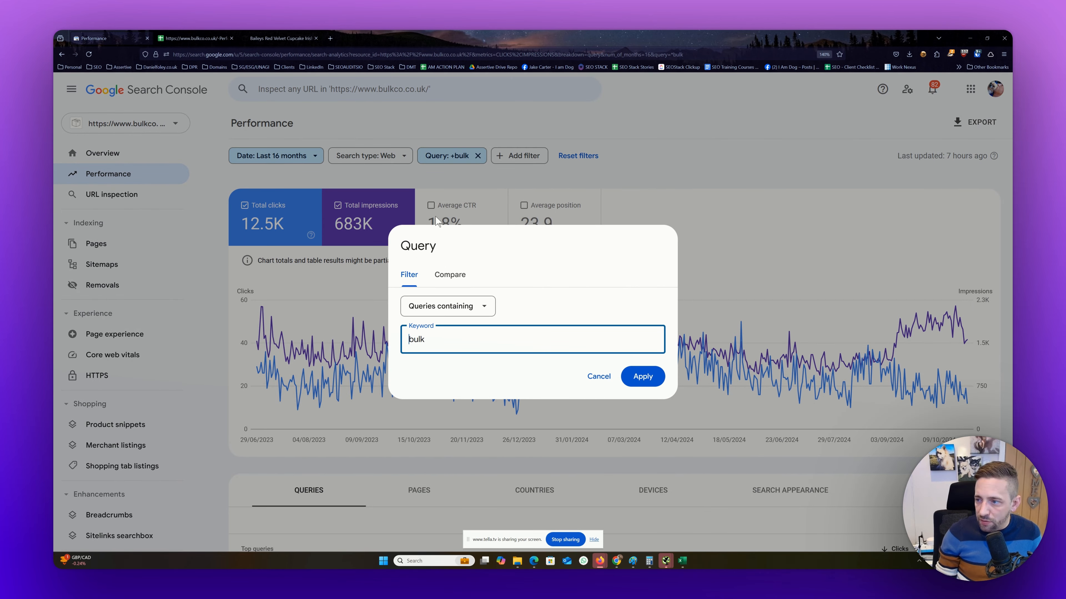
left_click(688, 160)
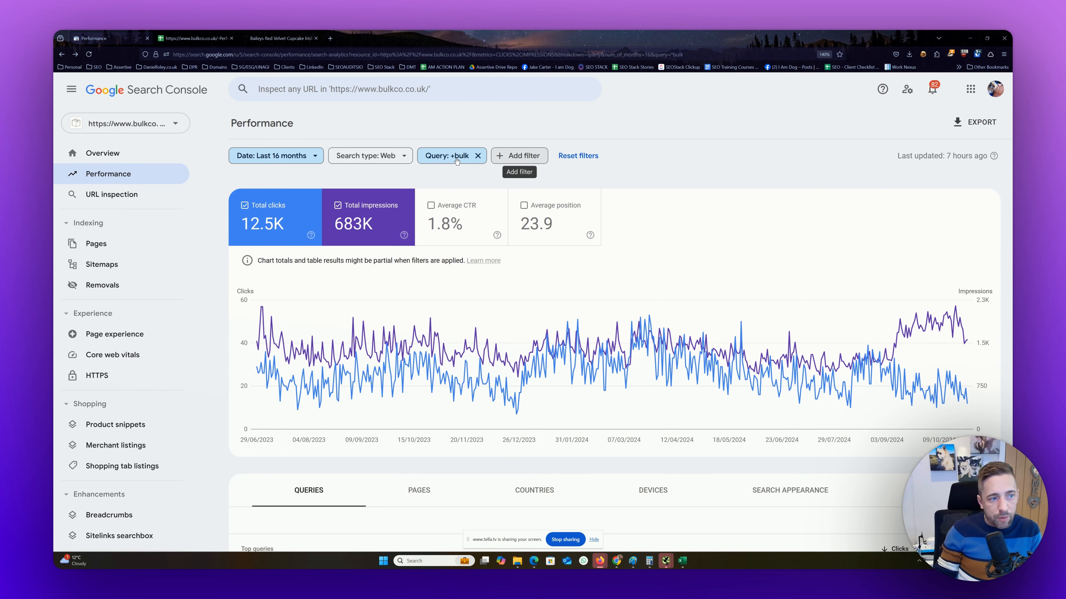
Try a custom regex query filter with the expression bulk|food|cheap, check the matching options and discard the change.
left_click(456, 156)
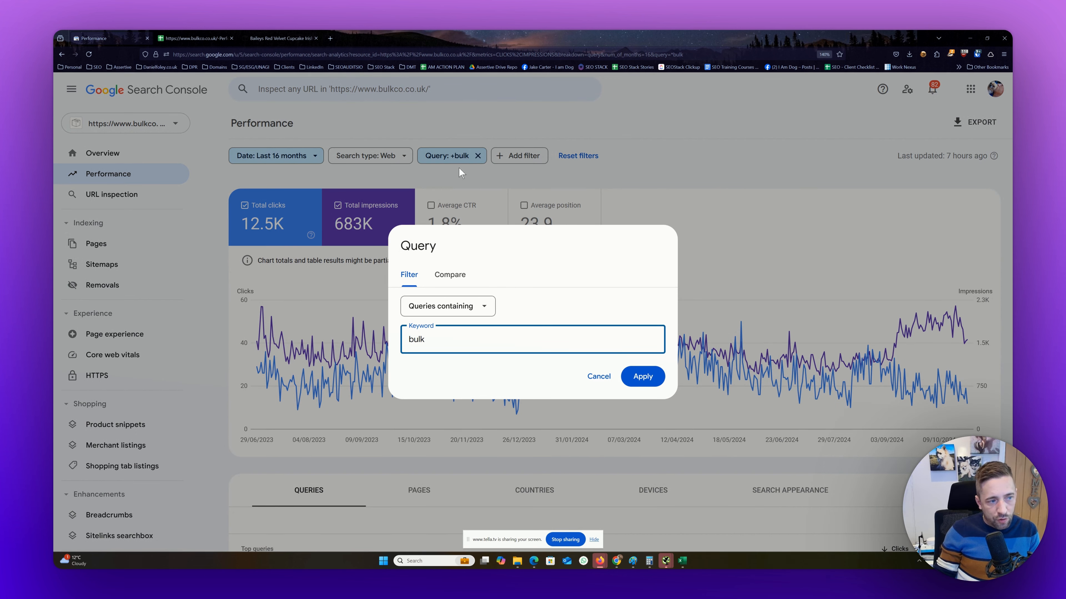
left_click(428, 309)
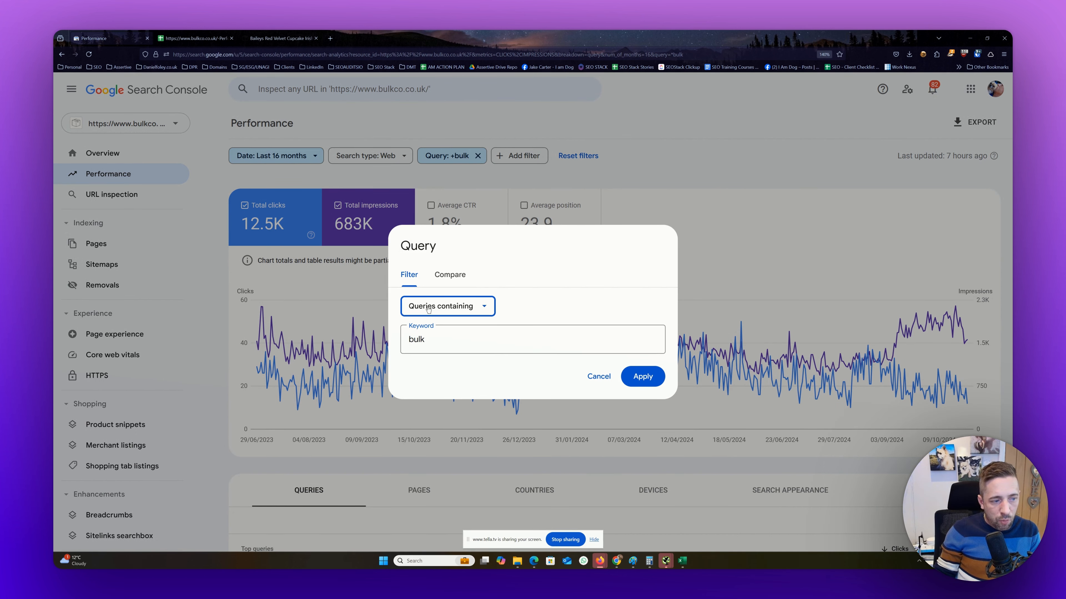
left_click(440, 378)
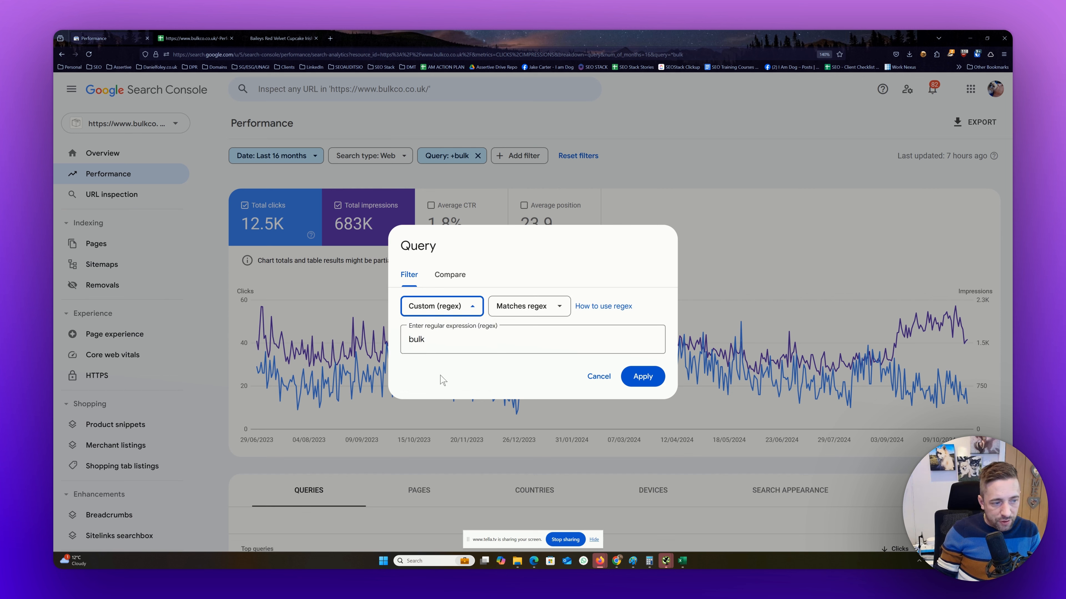
left_click(458, 337)
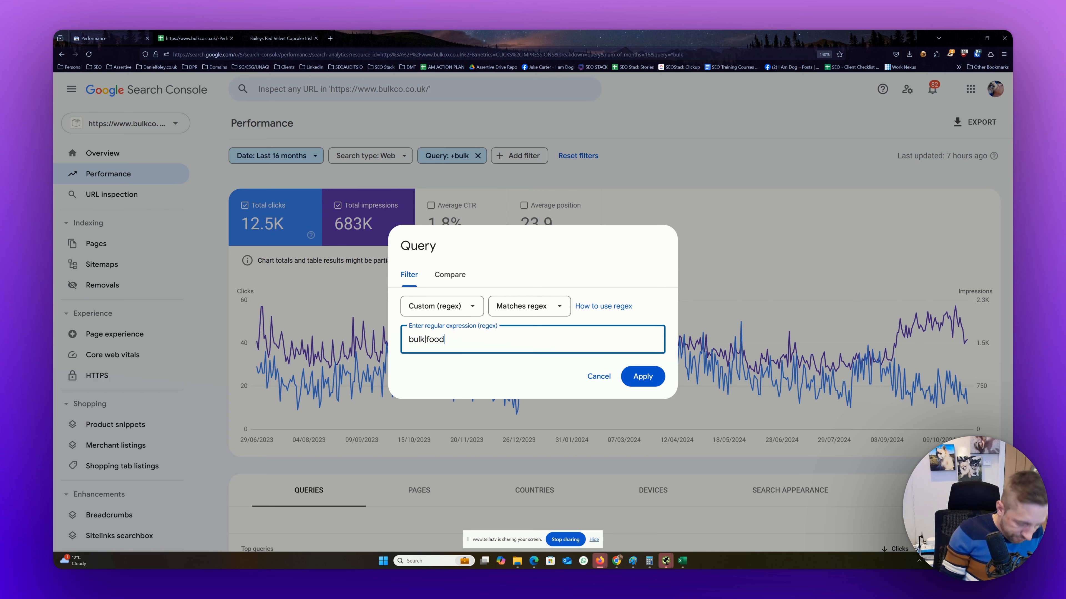
type("p")
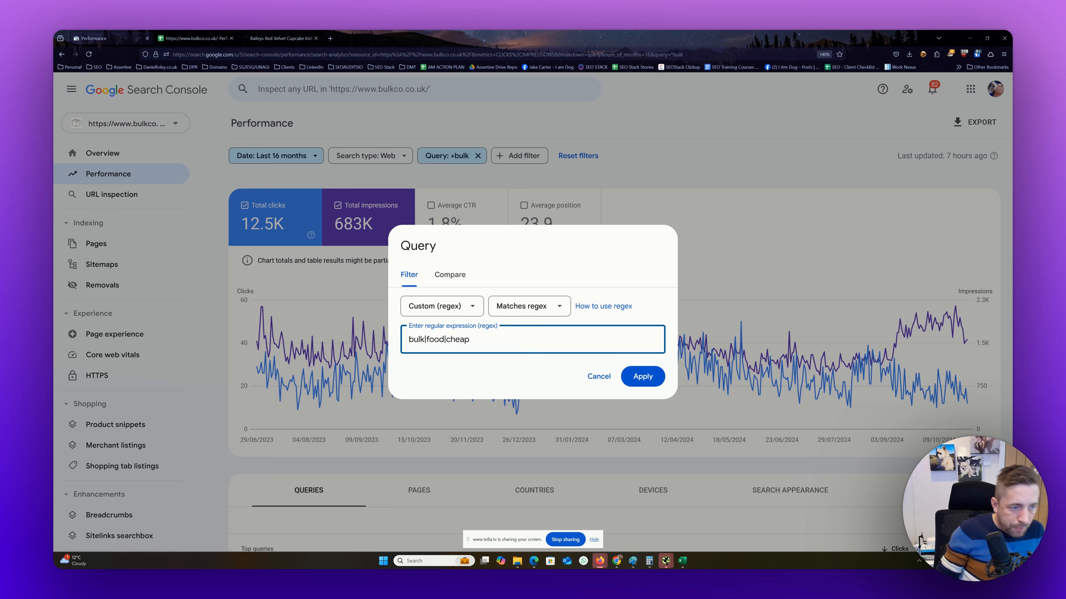
left_click(532, 306)
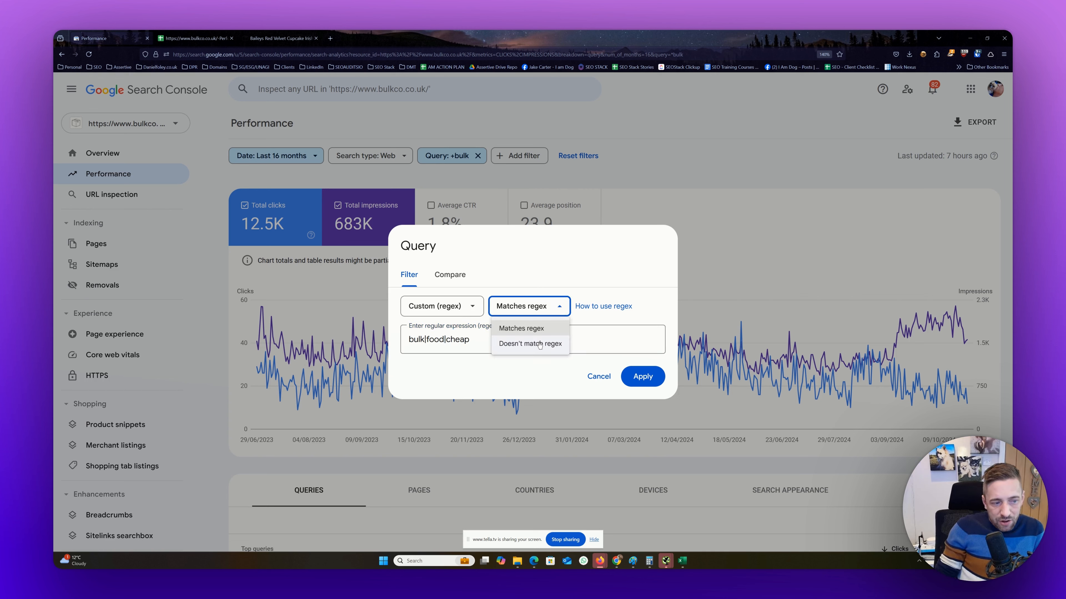
left_click(593, 376)
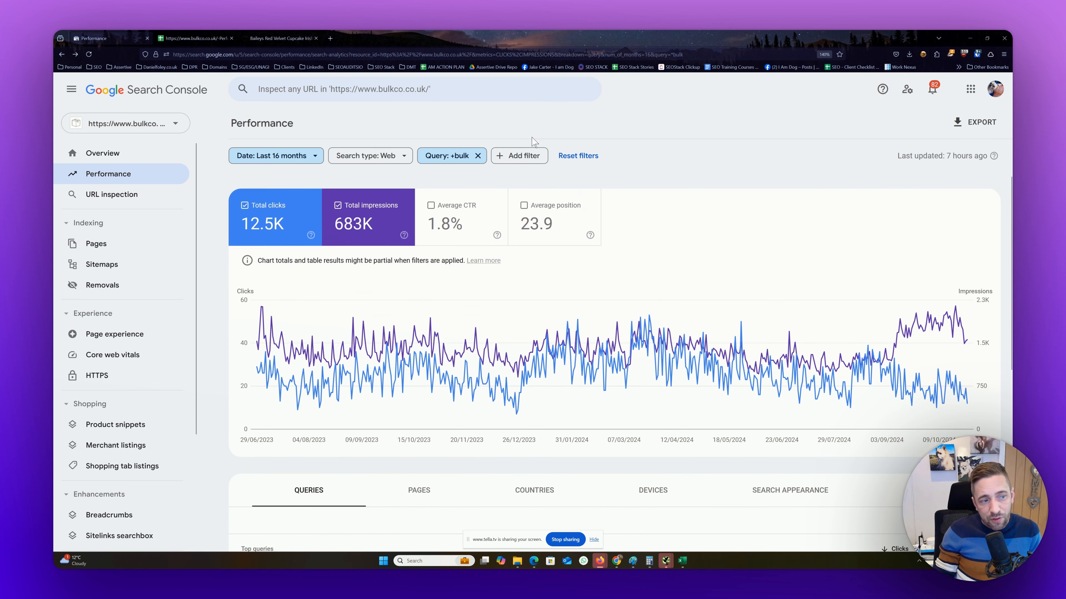
Look at the page filter dialog, dismiss it and review the top queries containing "bulk".
left_click(529, 160)
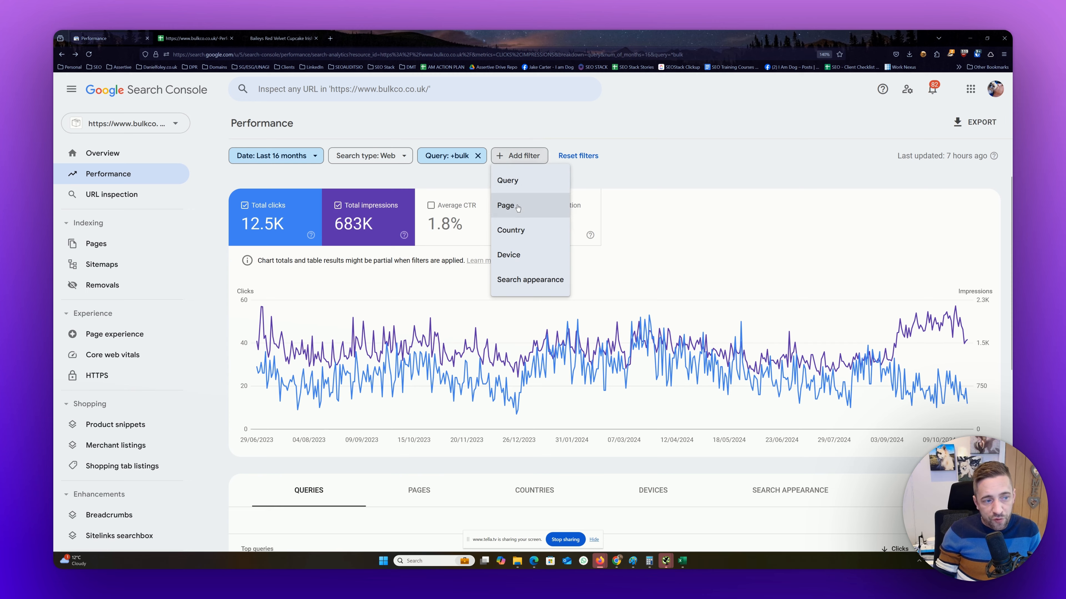
left_click(507, 205)
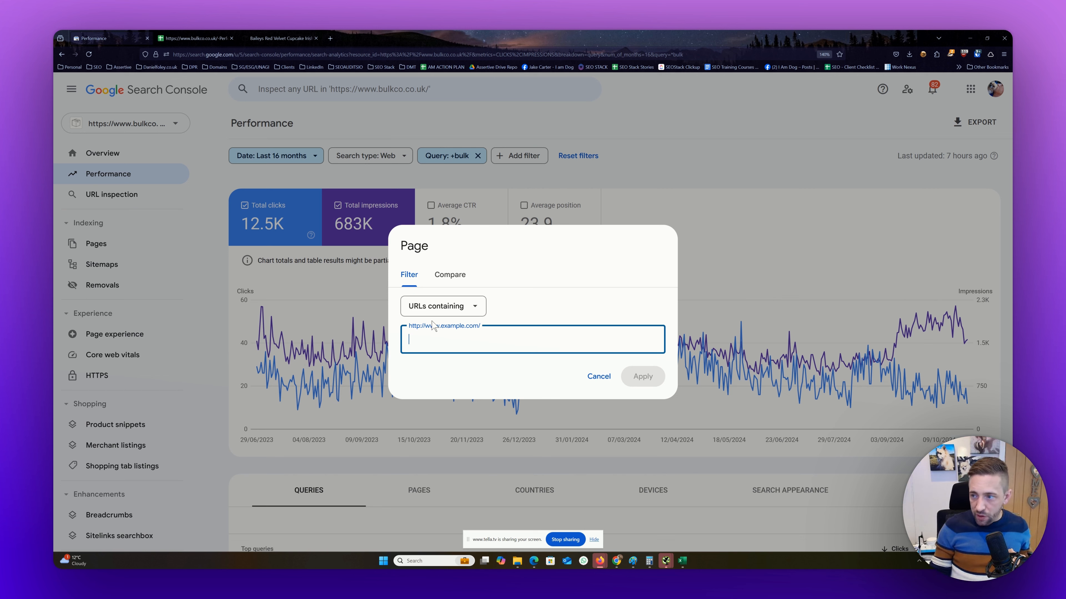
left_click(759, 245)
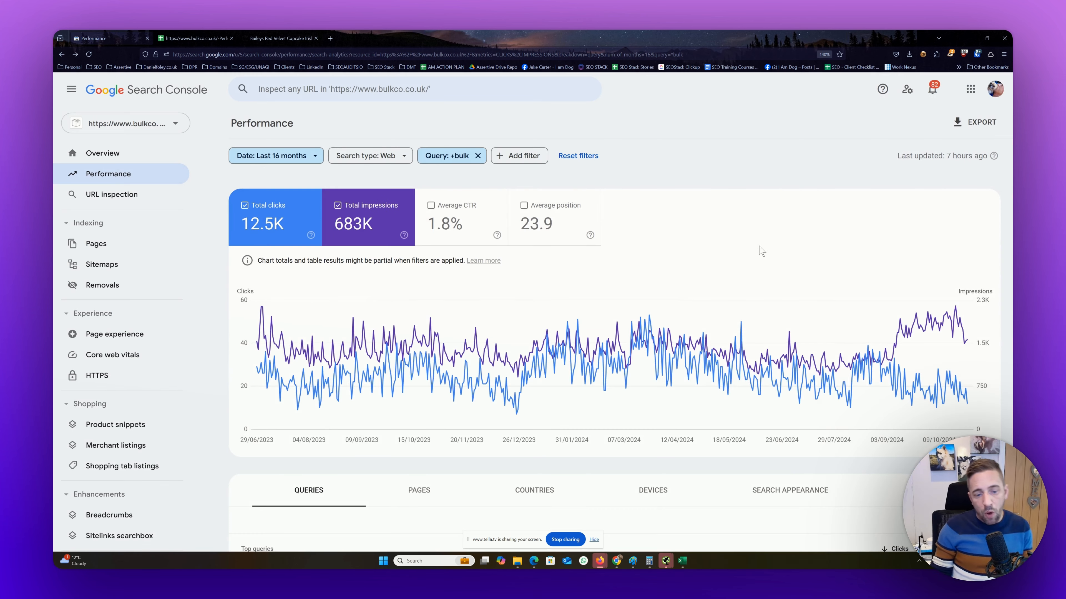
scroll(761, 251, "down", 5)
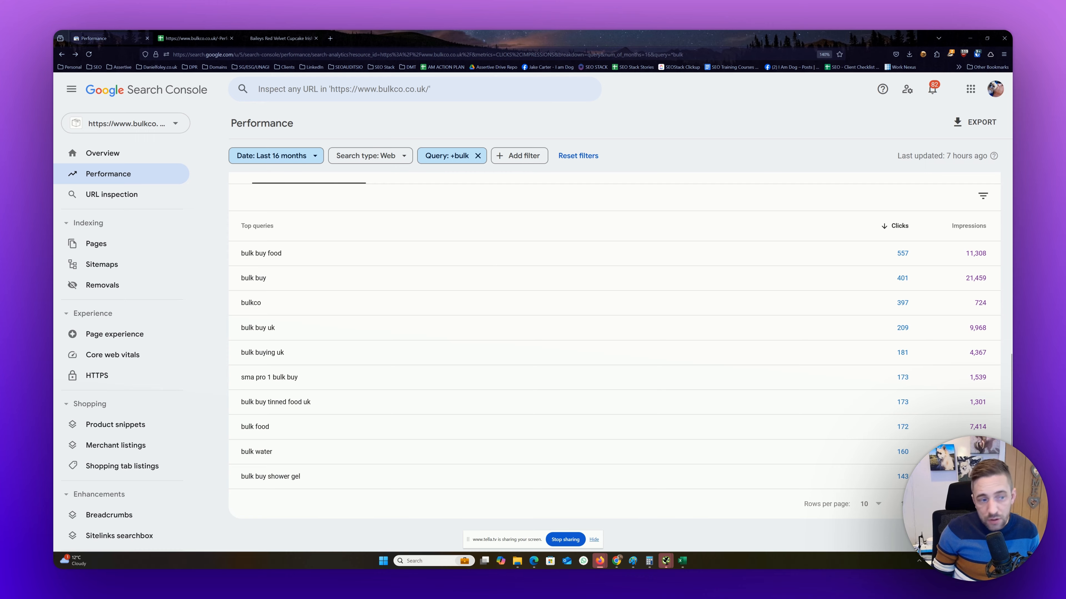
scroll(614, 335, "up", 5)
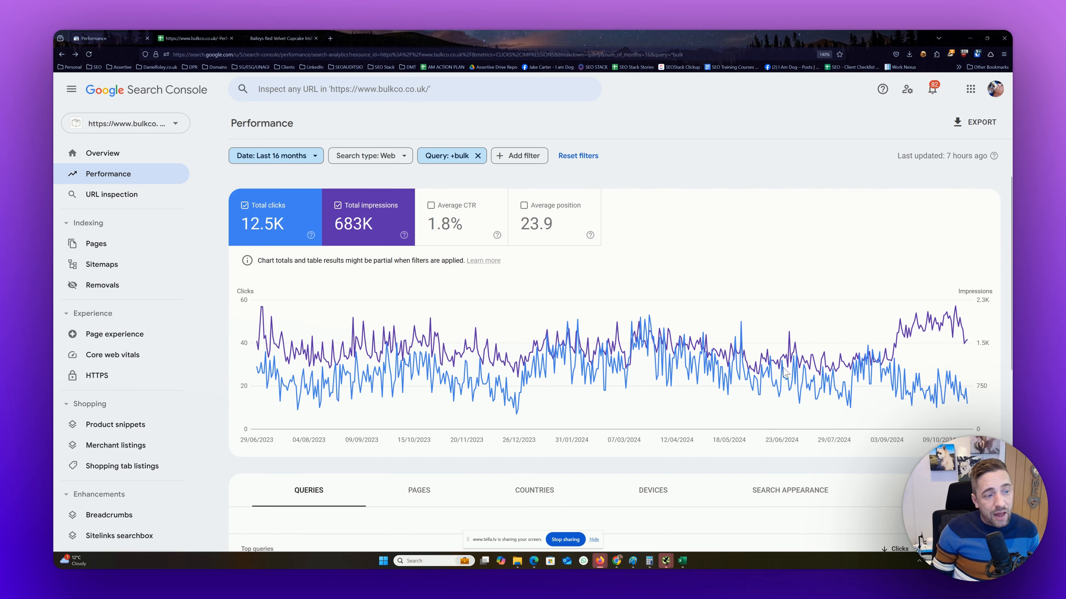
left_click(428, 162)
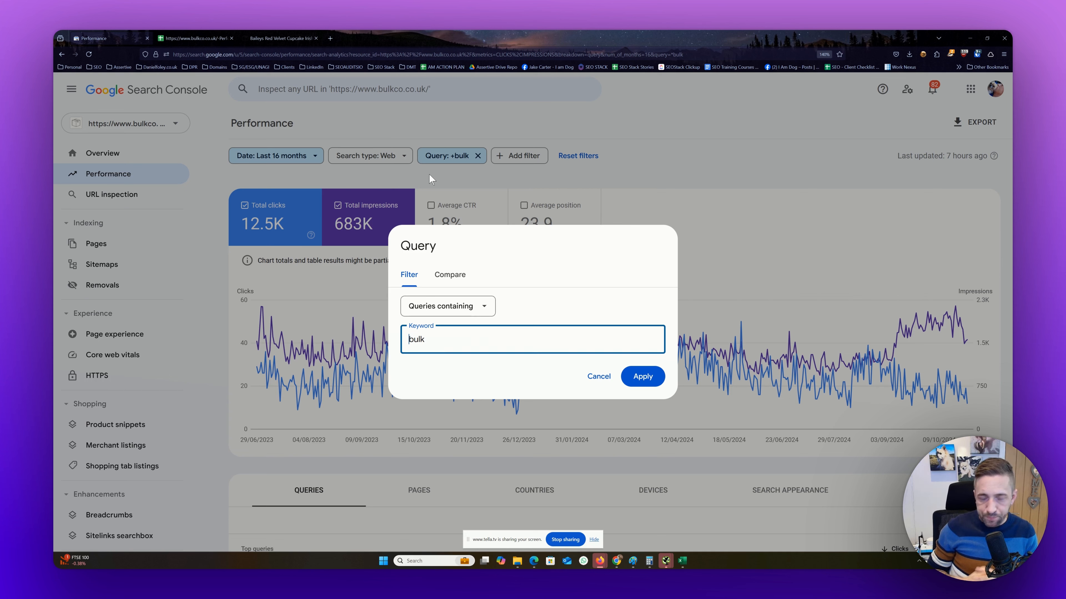
left_click(678, 139)
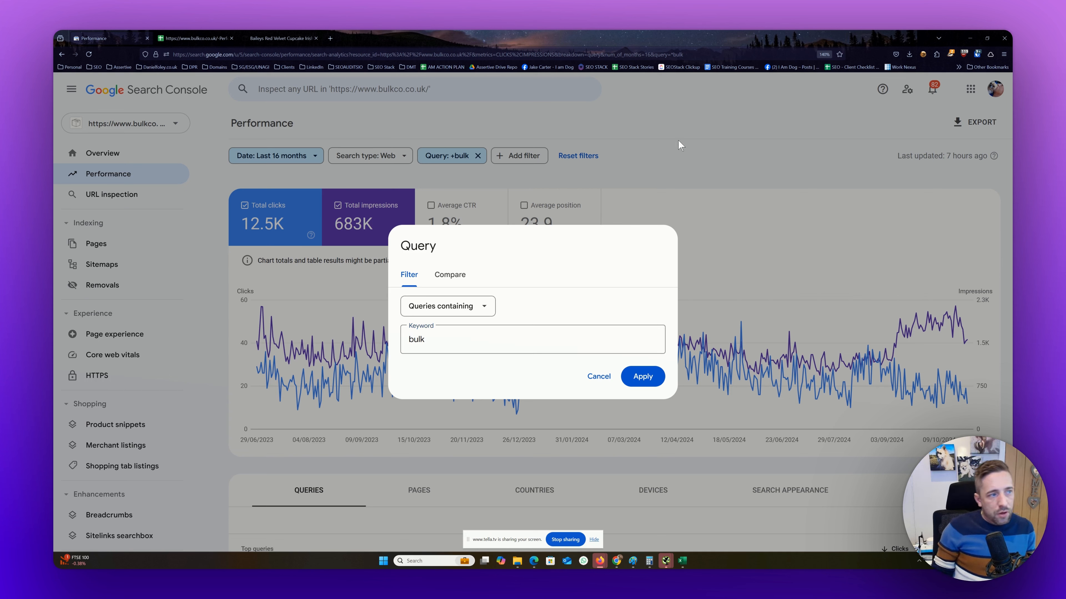
key("Escape")
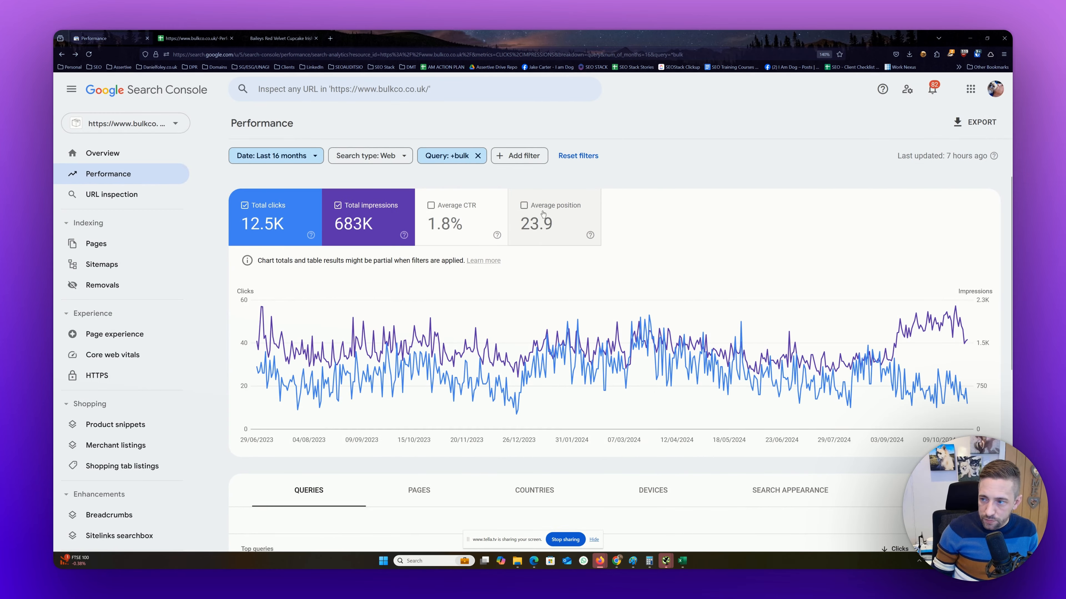
Narrow the query filter to "bulk buy" to review its top queries, and remove the query filter from the report.
scroll(543, 213, "down", 5)
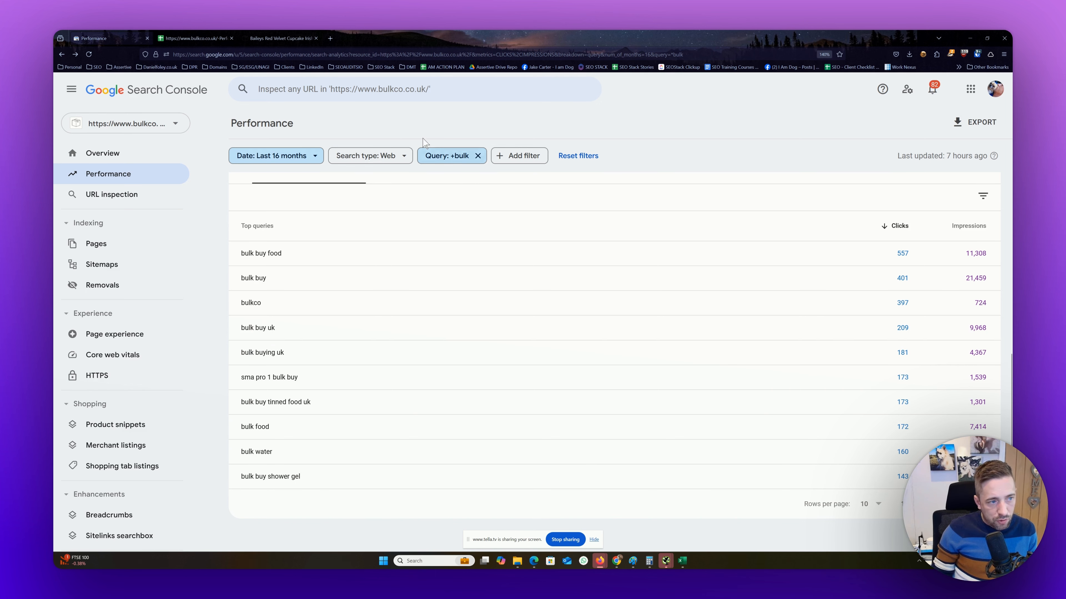
left_click(447, 156)
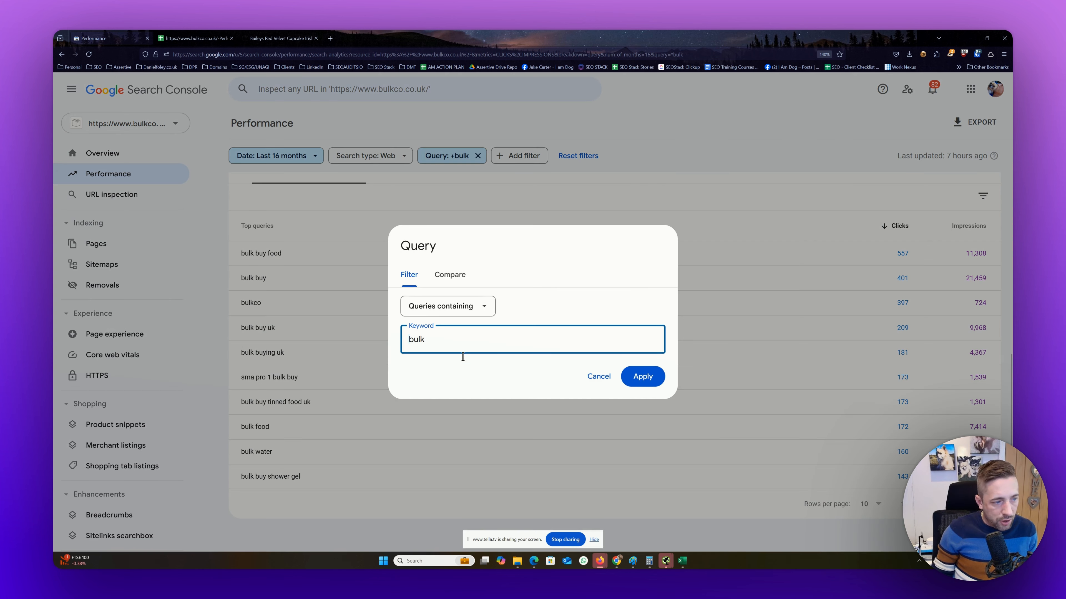
type("buy")
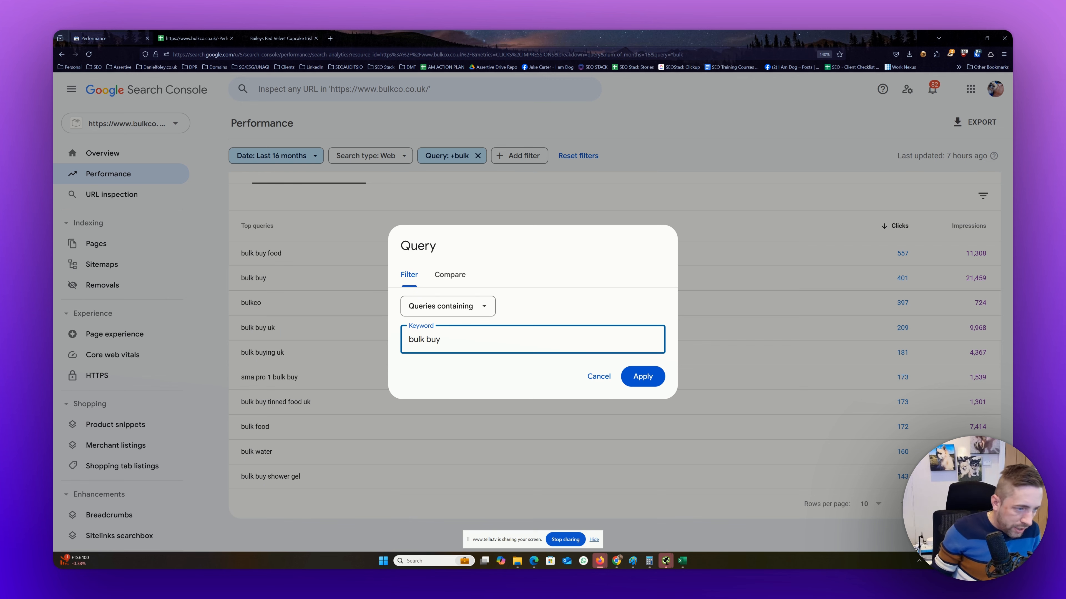
left_click(633, 376)
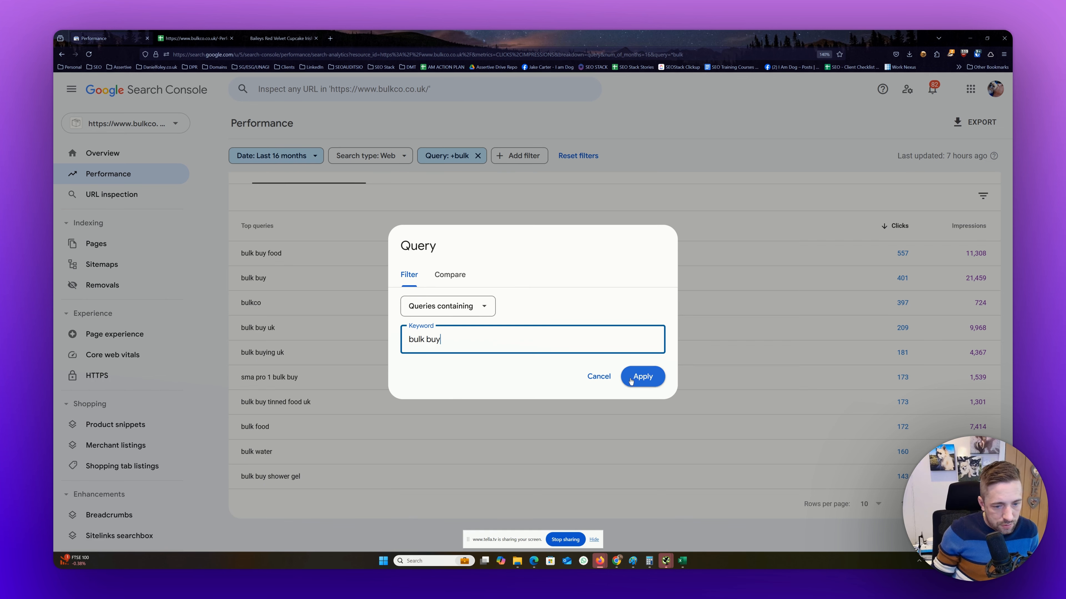
scroll(559, 244, "down", 5)
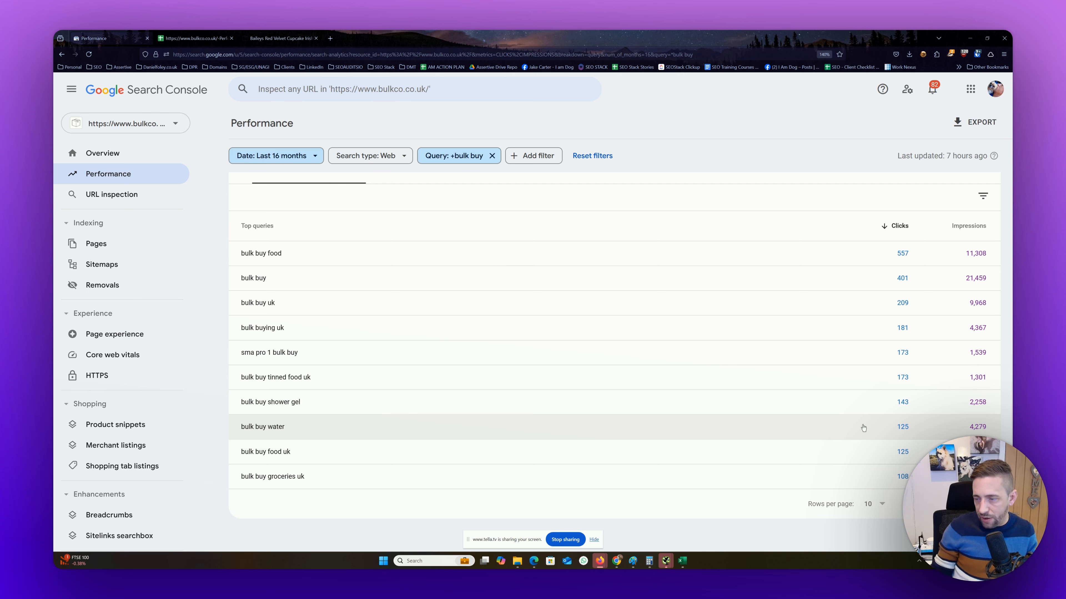
left_click(491, 156)
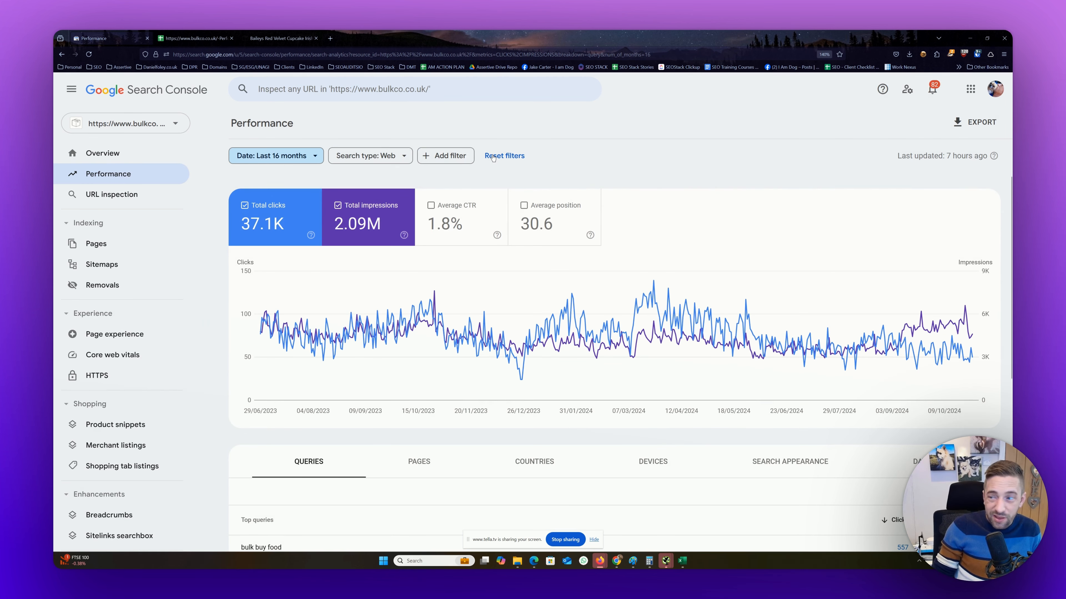
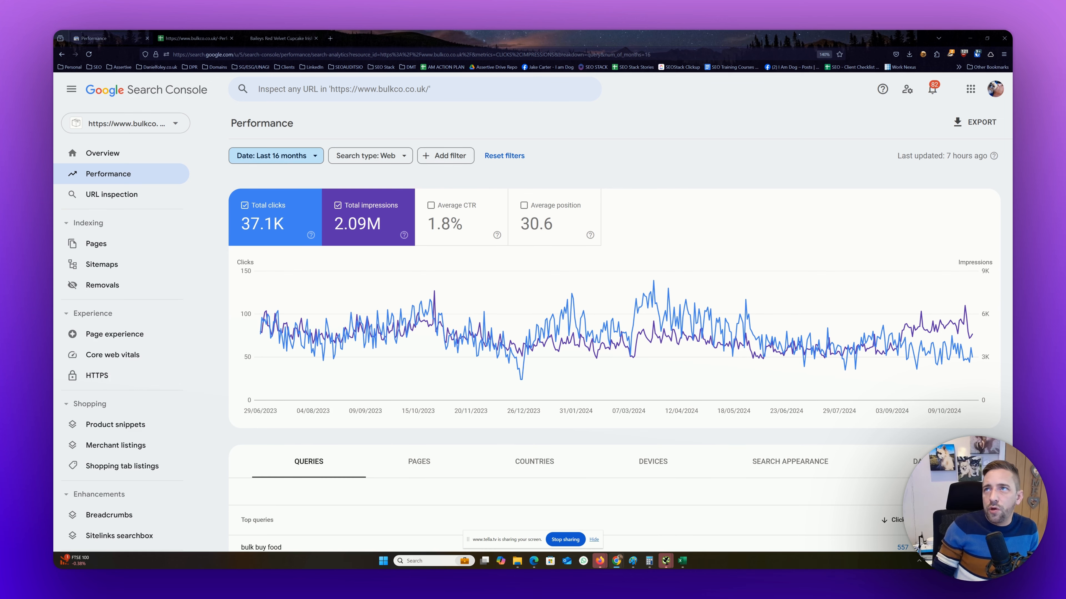
left_click_drag(1011, 126, 699, 70)
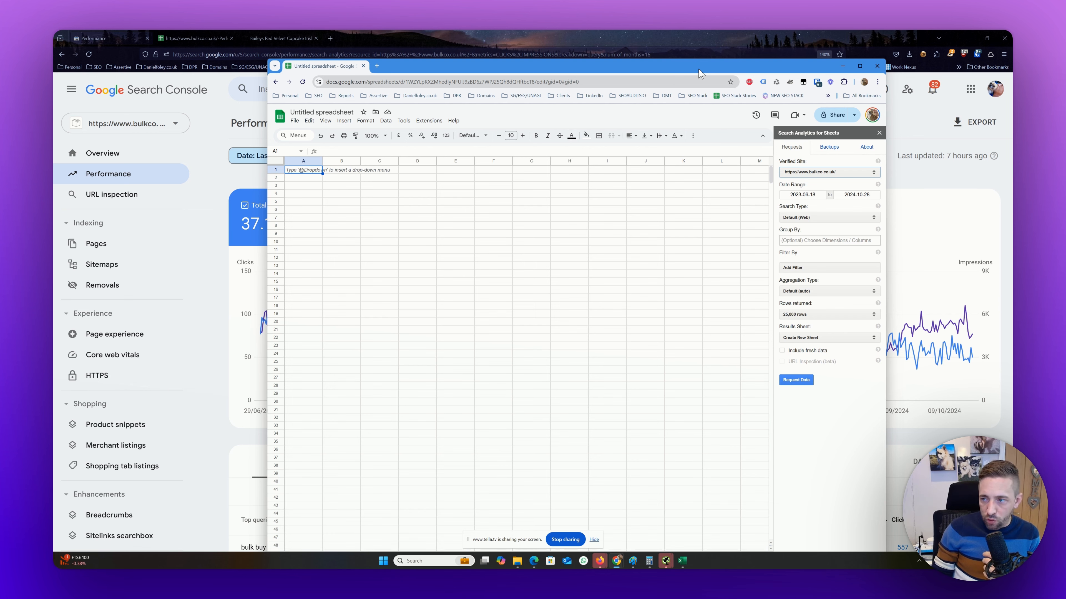
left_click_drag(699, 74, 1012, 131)
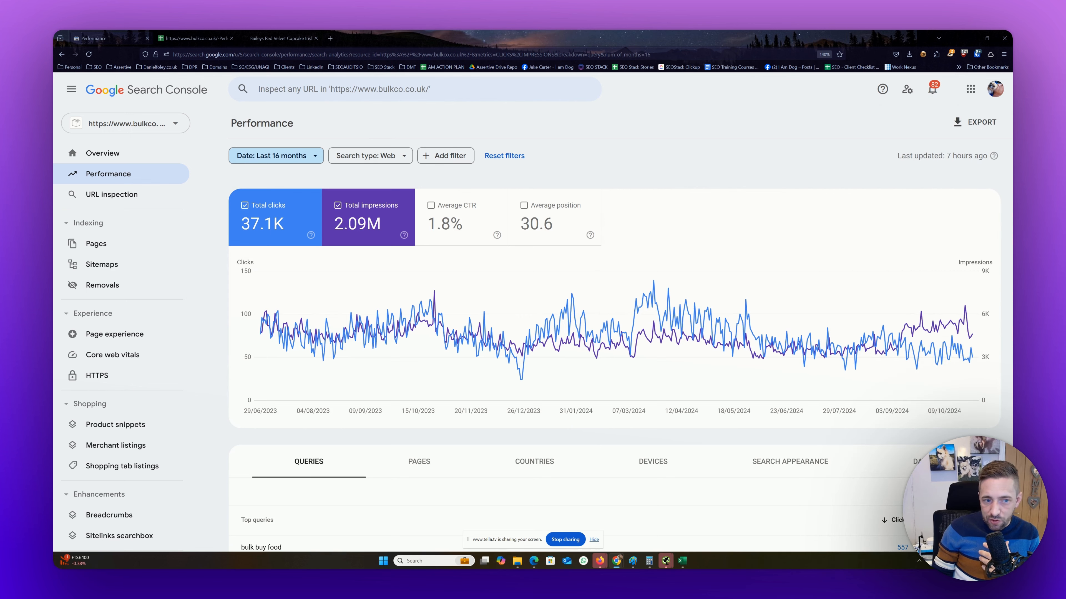
scroll(126, 335, "down", 4)
scroll(572, 388, "down", 3)
scroll(565, 388, "up", 2)
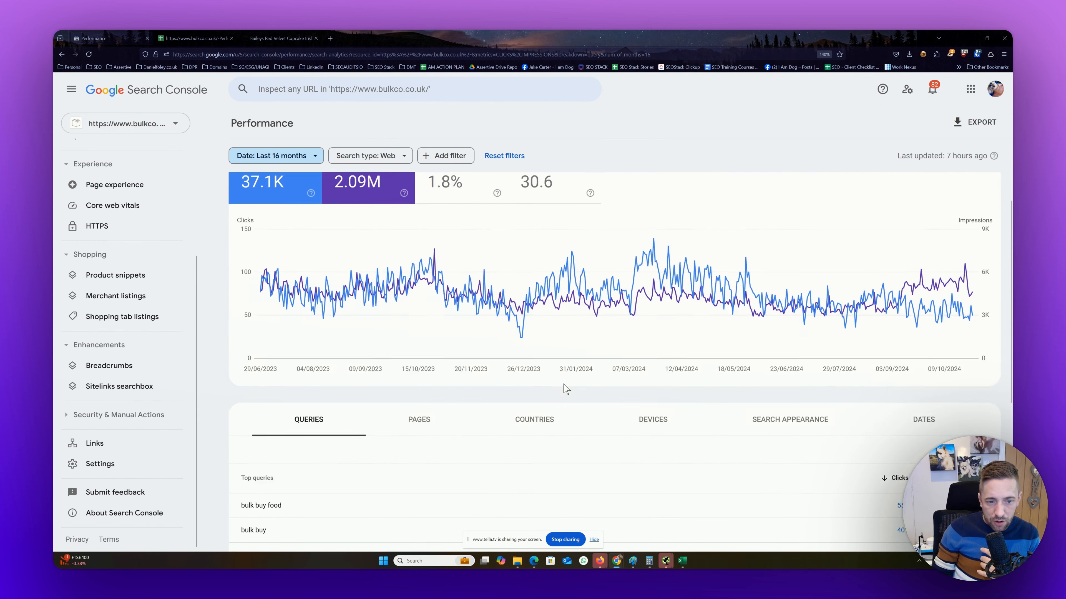
scroll(566, 388, "up", 1)
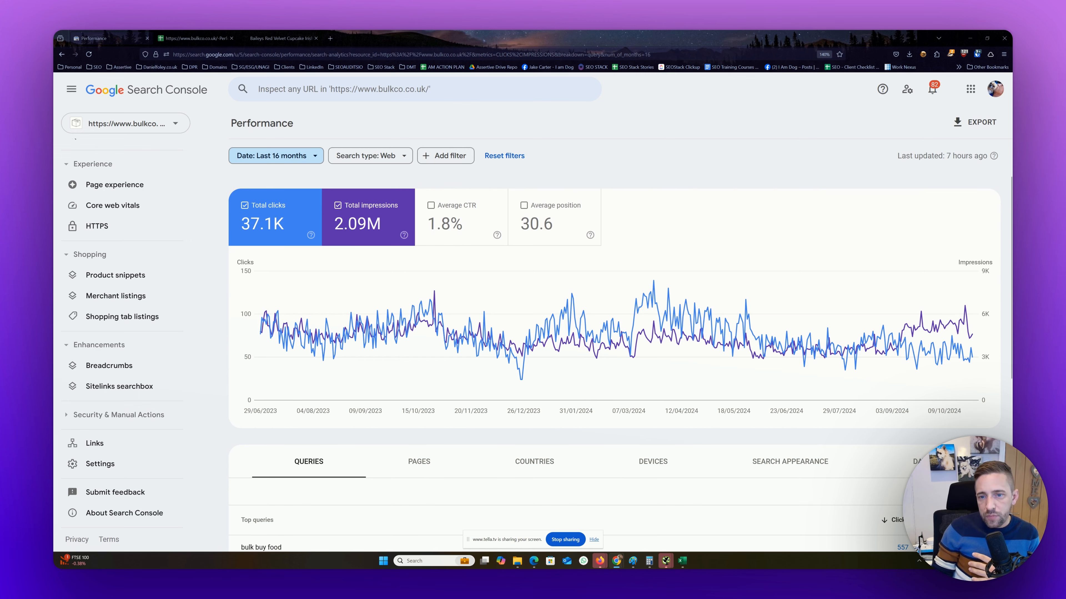
Bring the untitled Google Sheets spreadsheet into view and search the add-on marketplace for "Search Analytics for Sheets".
left_click_drag(1011, 111, 475, 110)
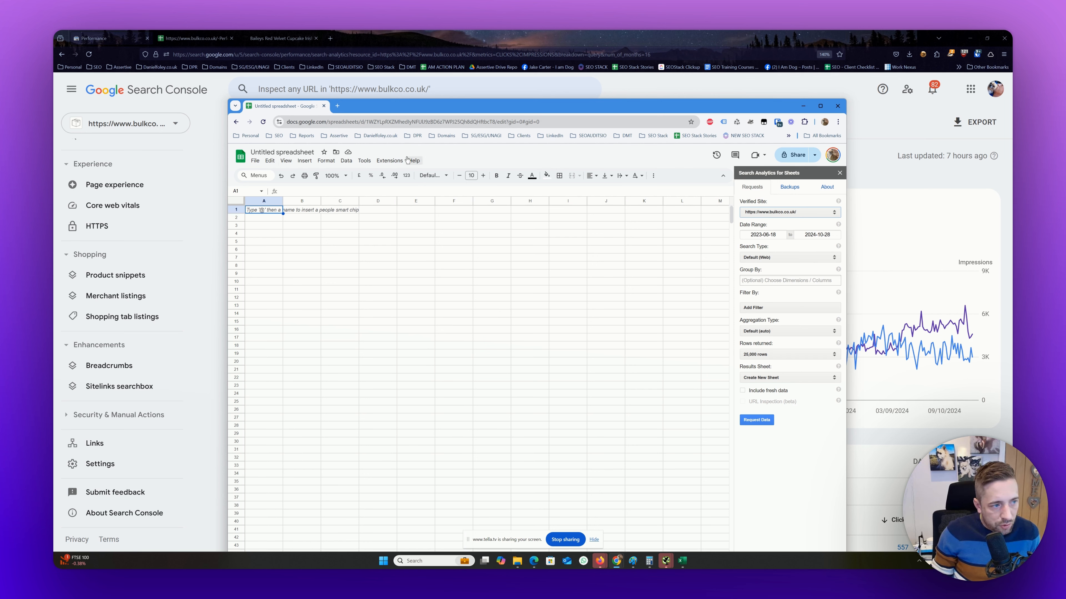
left_click(390, 162)
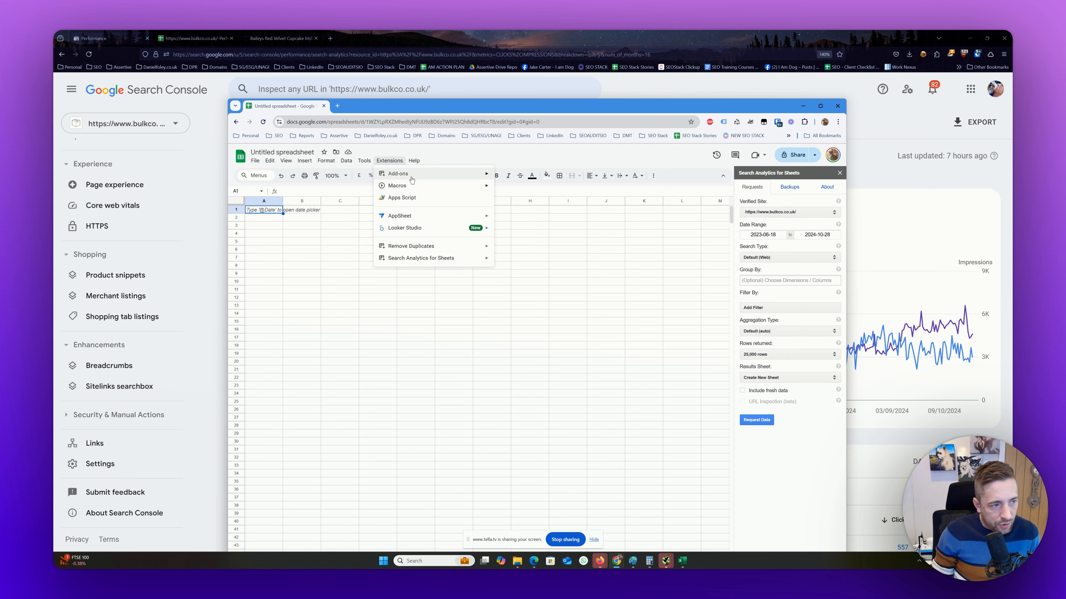
mouse_move(416, 179)
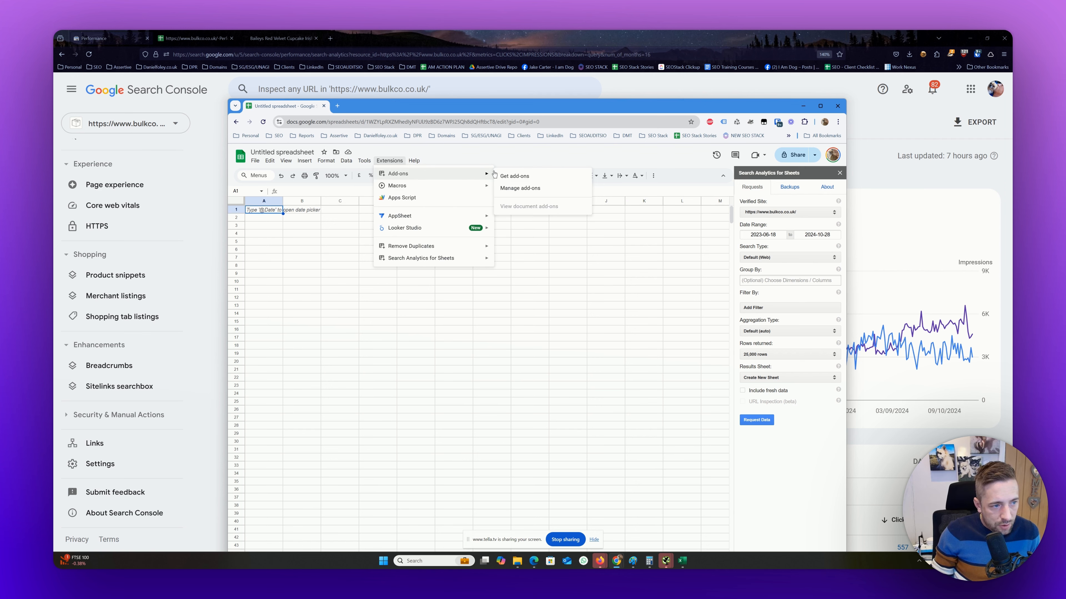
left_click(513, 178)
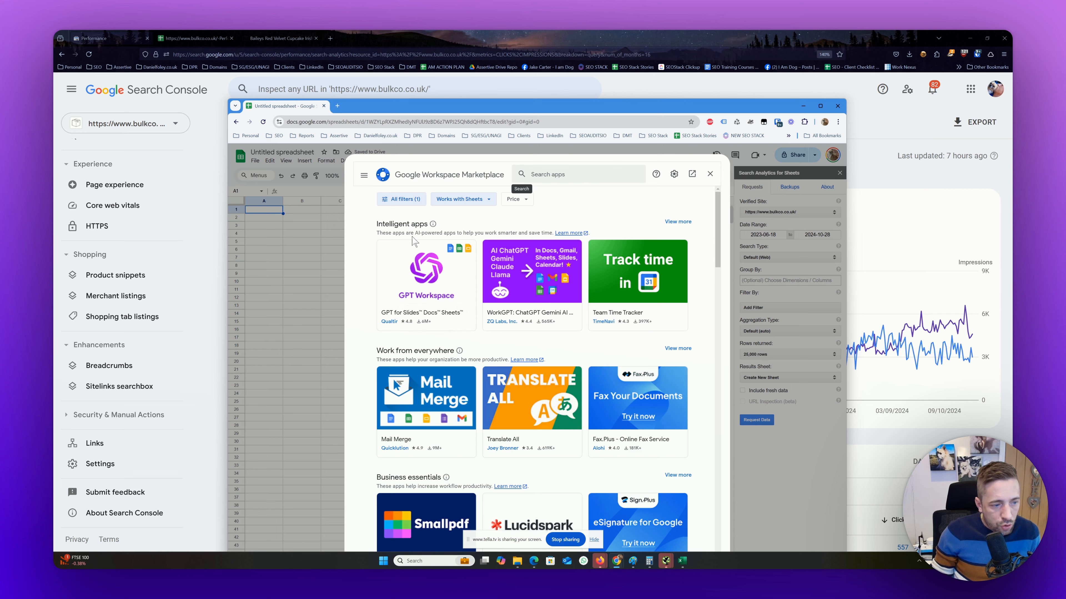
left_click(572, 173)
type("searc")
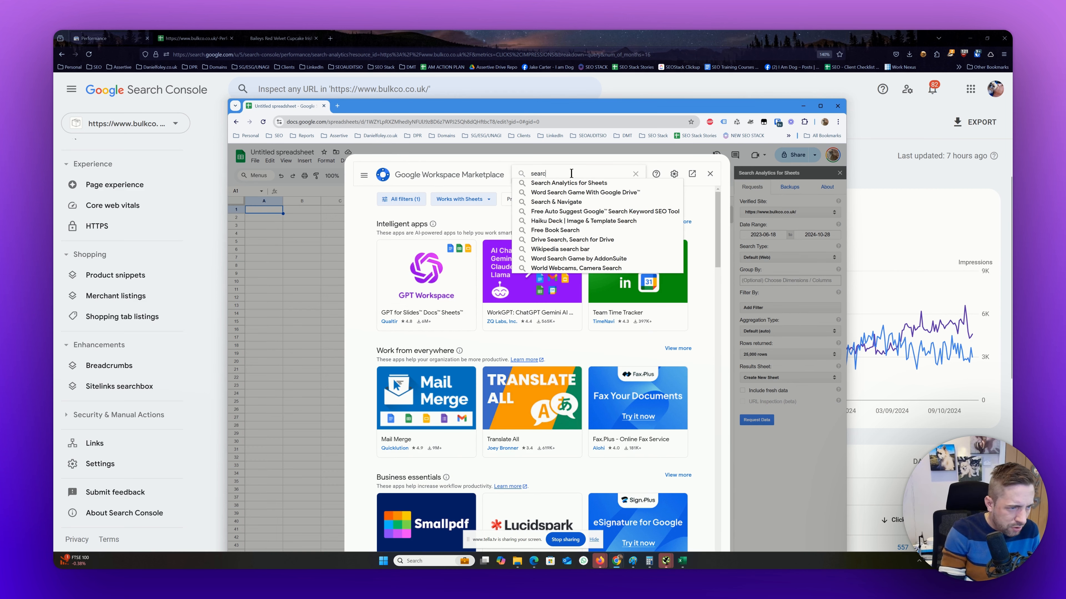
left_click(530, 184)
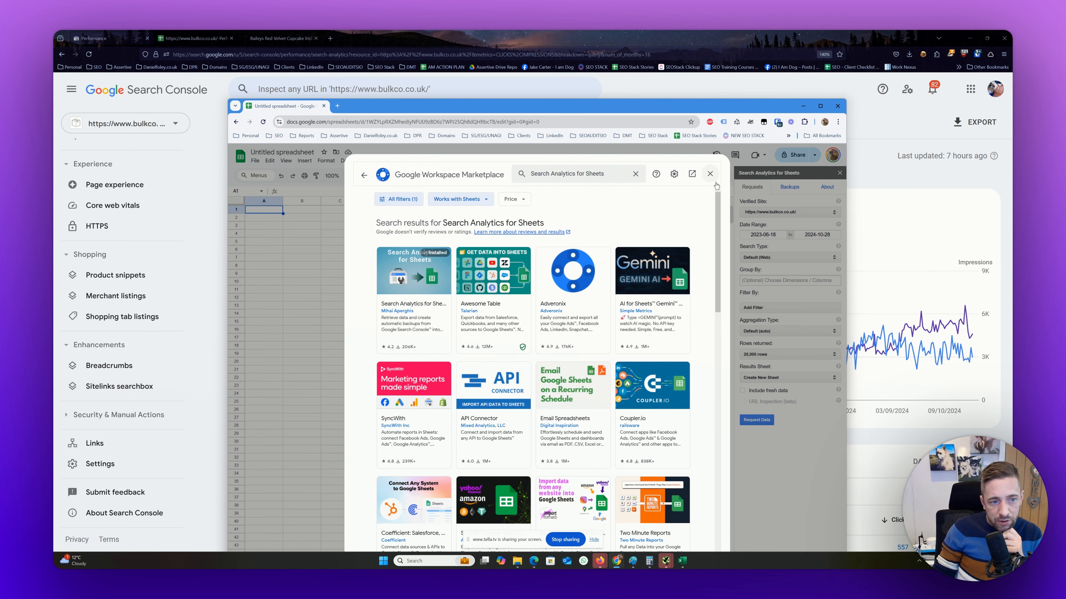
Close the add-on marketplace, keep the request's rows returned at 25,000, and shift the spreadsheet window to check the Search Console filters behind it.
left_click(710, 174)
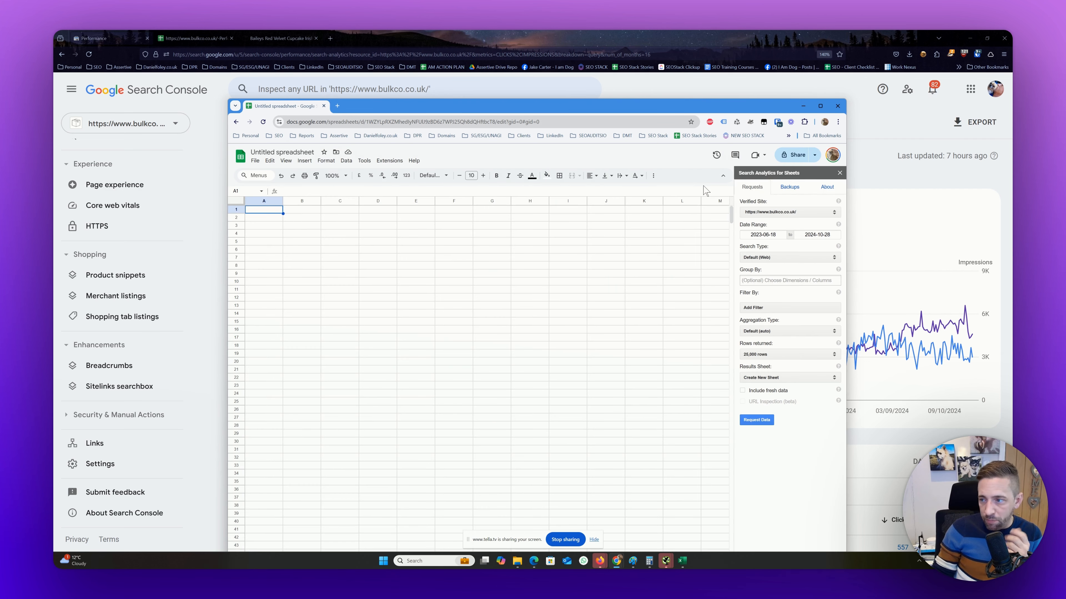
left_click(769, 356)
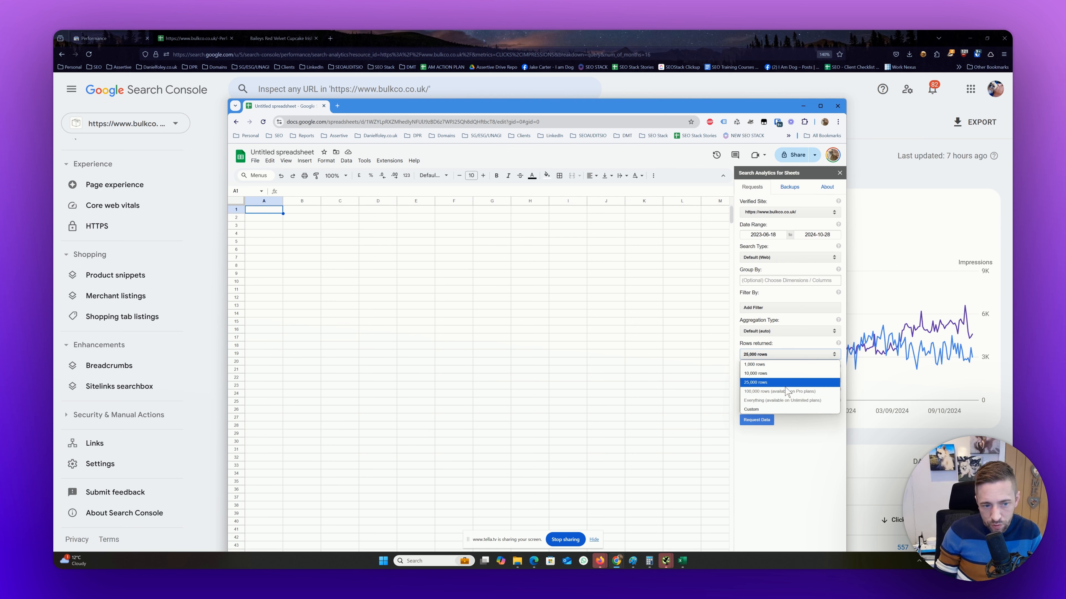
left_click(775, 383)
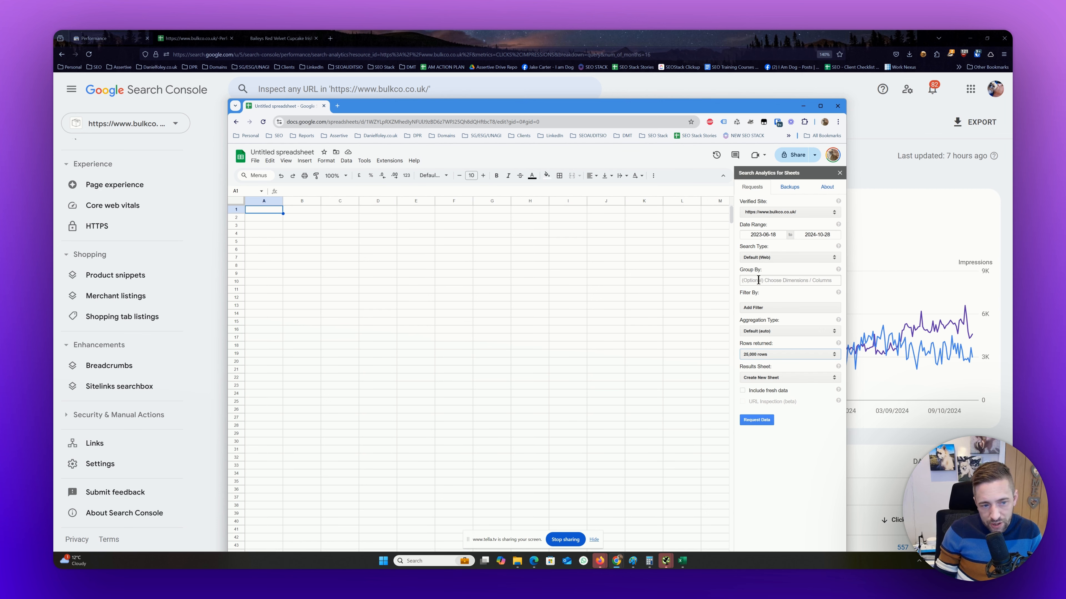
left_click_drag(540, 109, 511, 257)
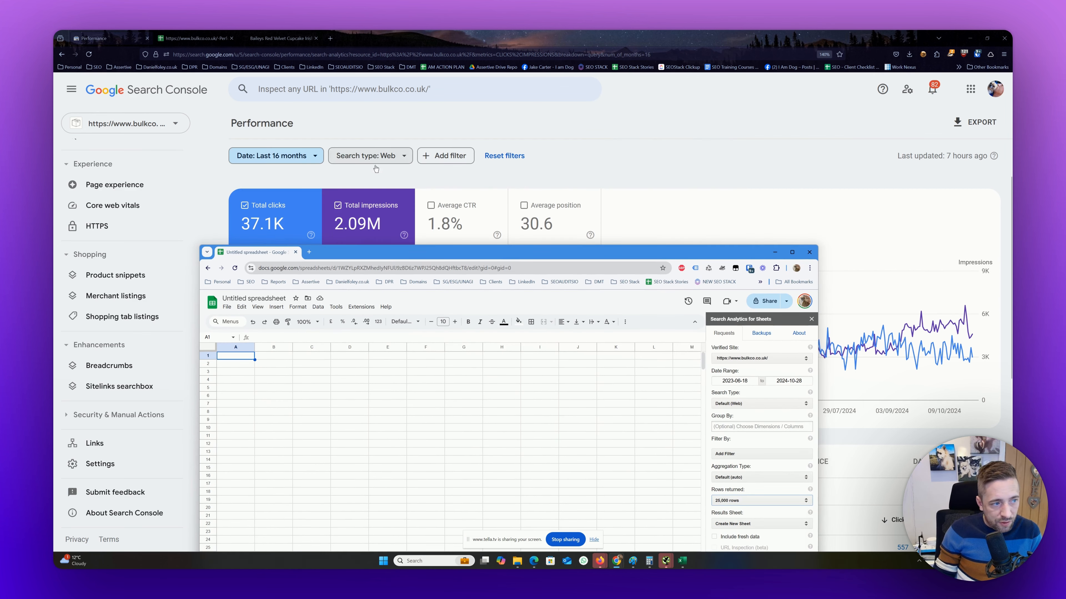
left_click_drag(635, 258, 723, 107)
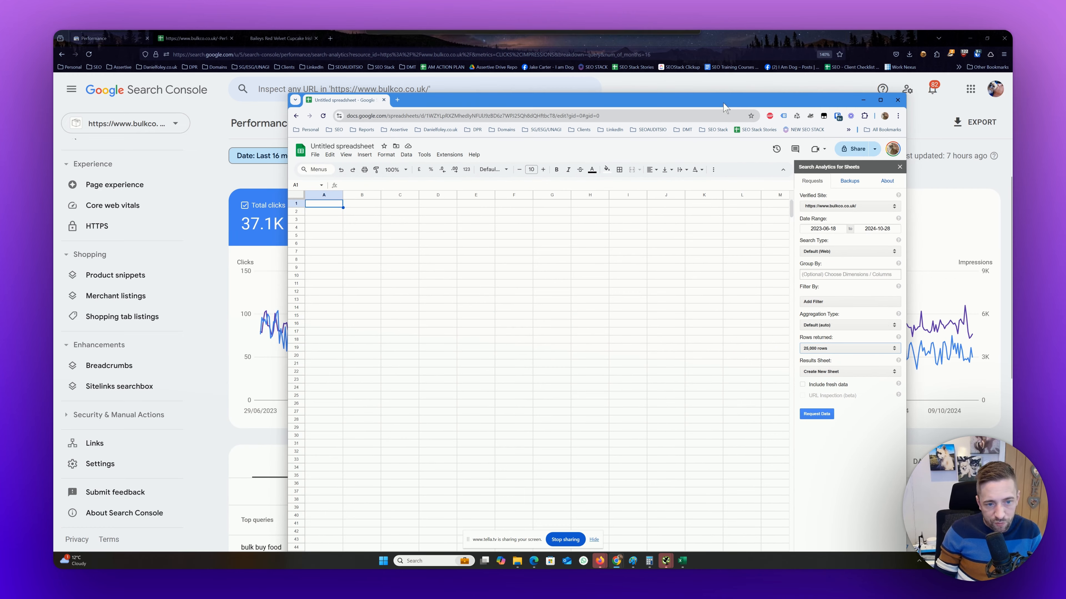
Group the Search Analytics for Sheets request by Query with 25,000 rows returned and request the data.
left_click(822, 274)
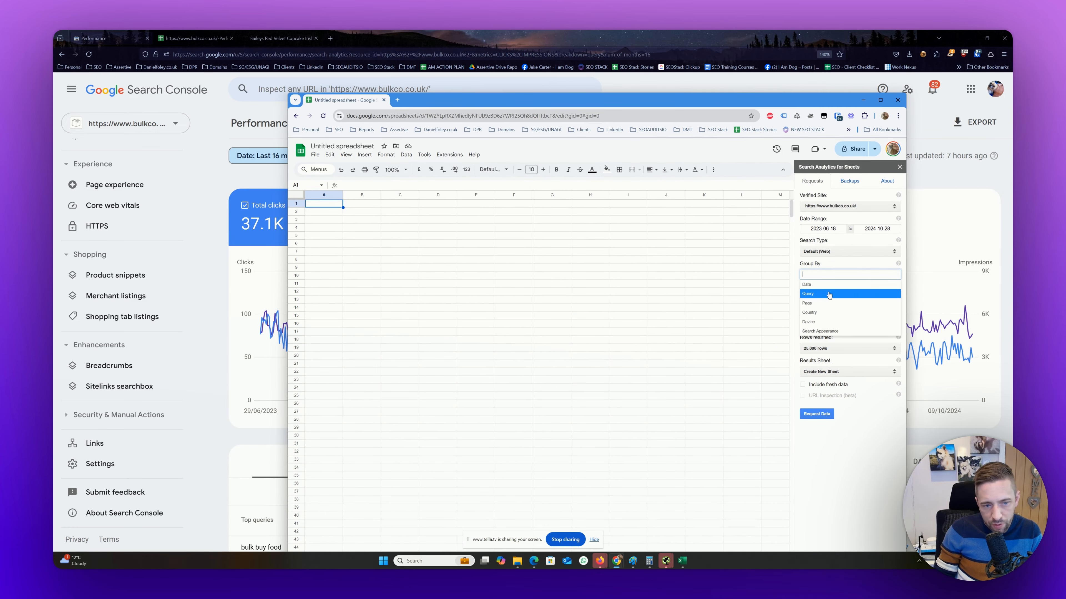
left_click(831, 295)
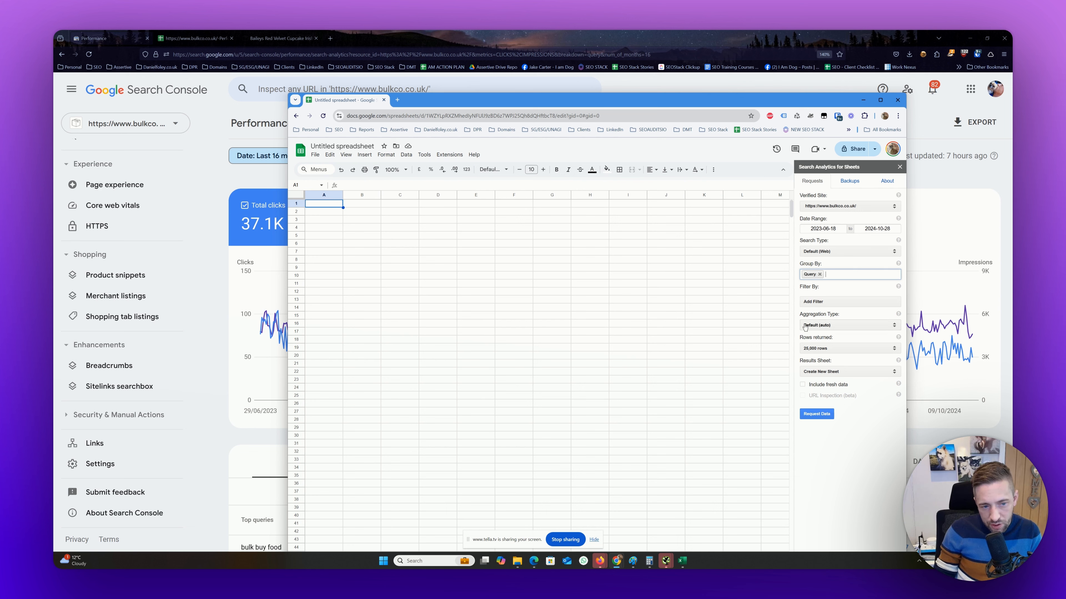
left_click(810, 349)
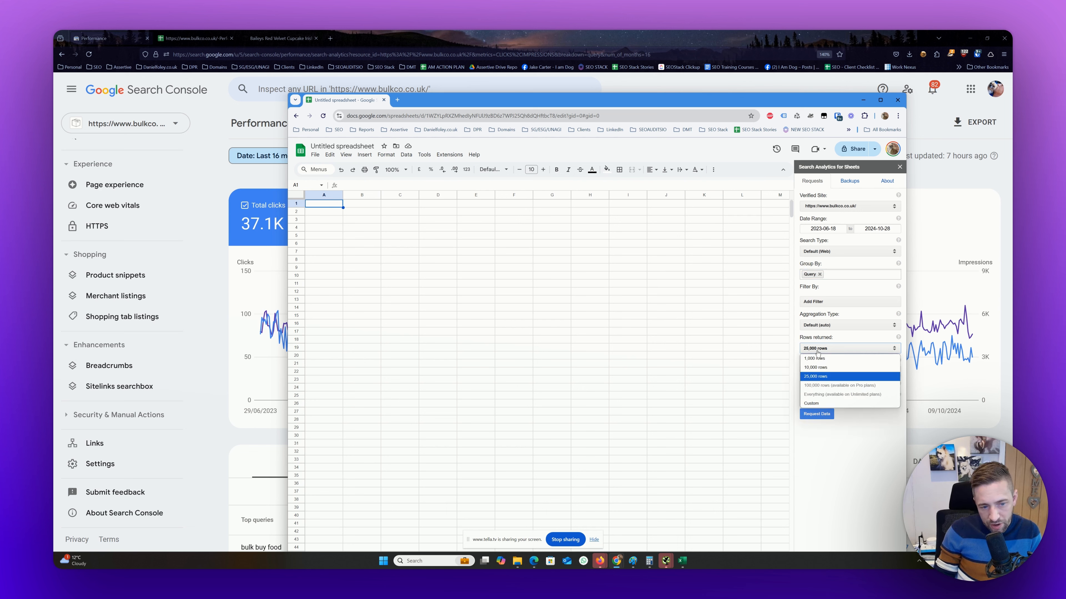
left_click(817, 352)
left_click(821, 414)
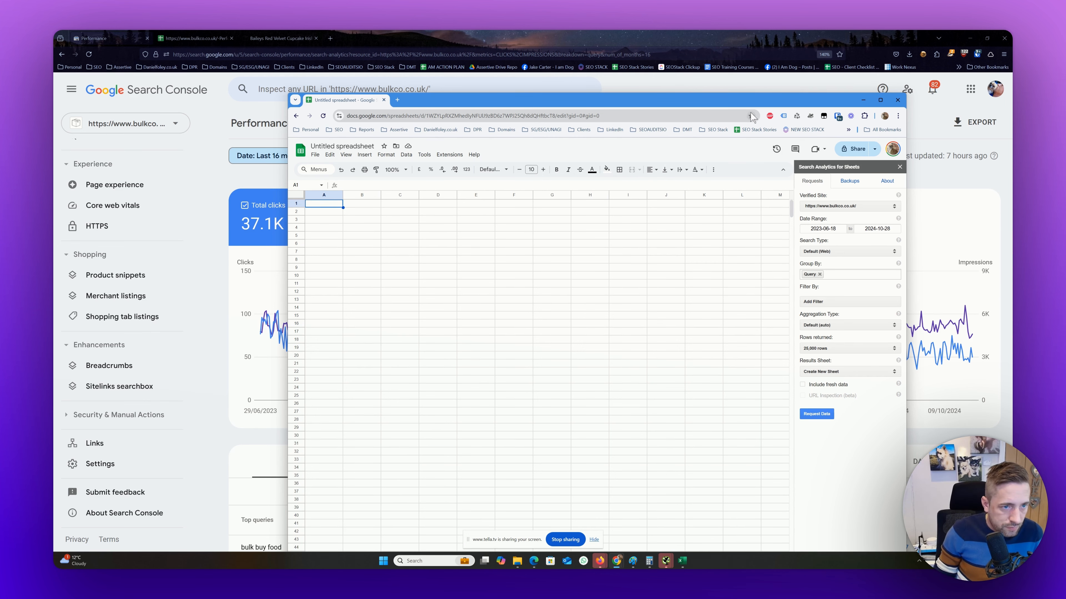
Open the newly created results sheet and widen the Query column to fit its text.
left_click_drag(749, 103, 739, 40)
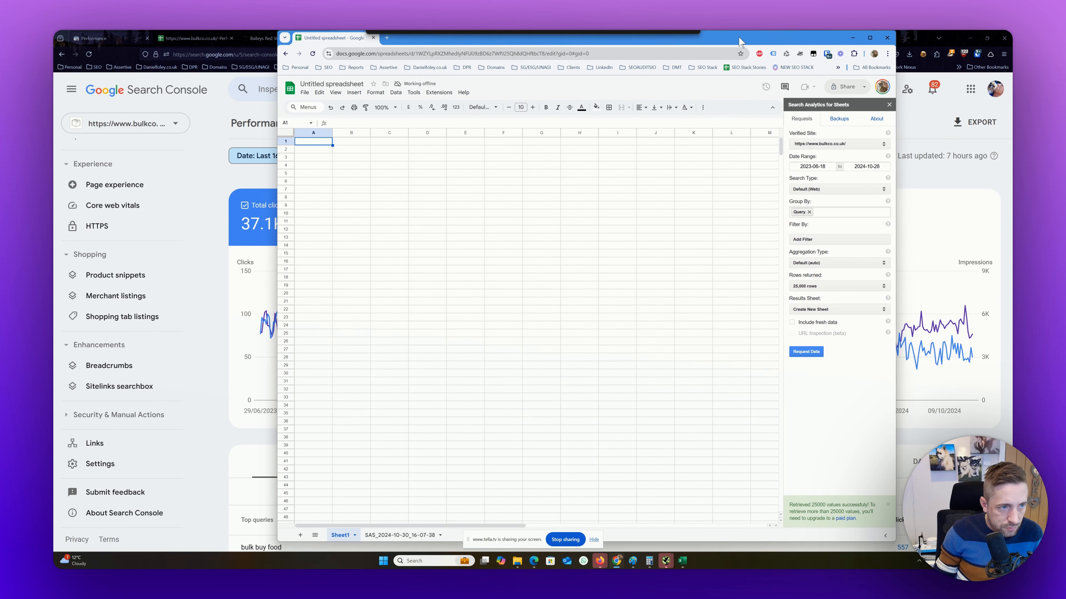
left_click(409, 536)
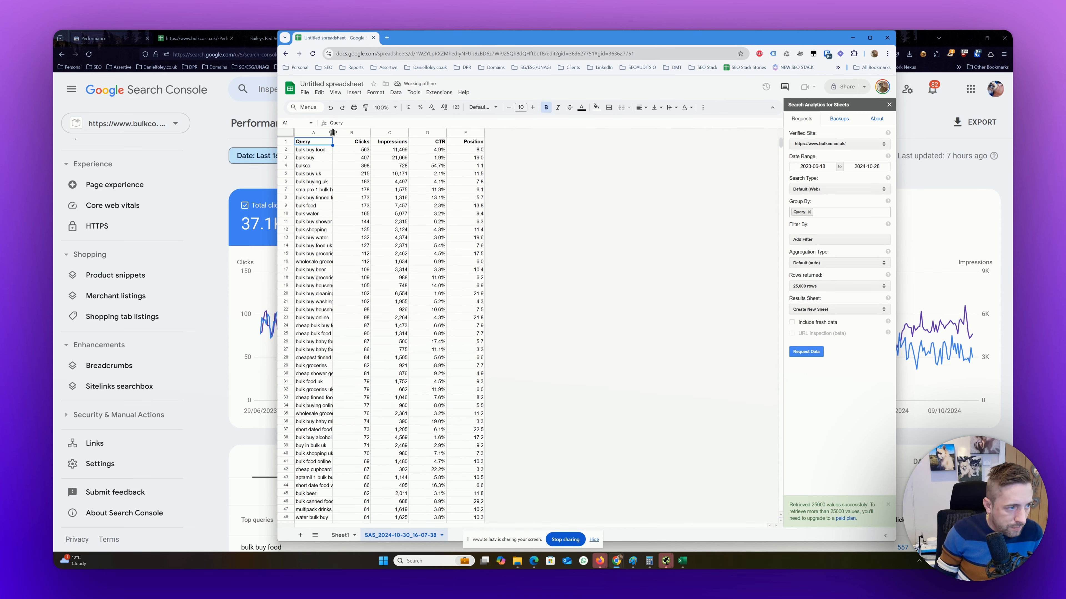
left_click(329, 134)
left_click(345, 132)
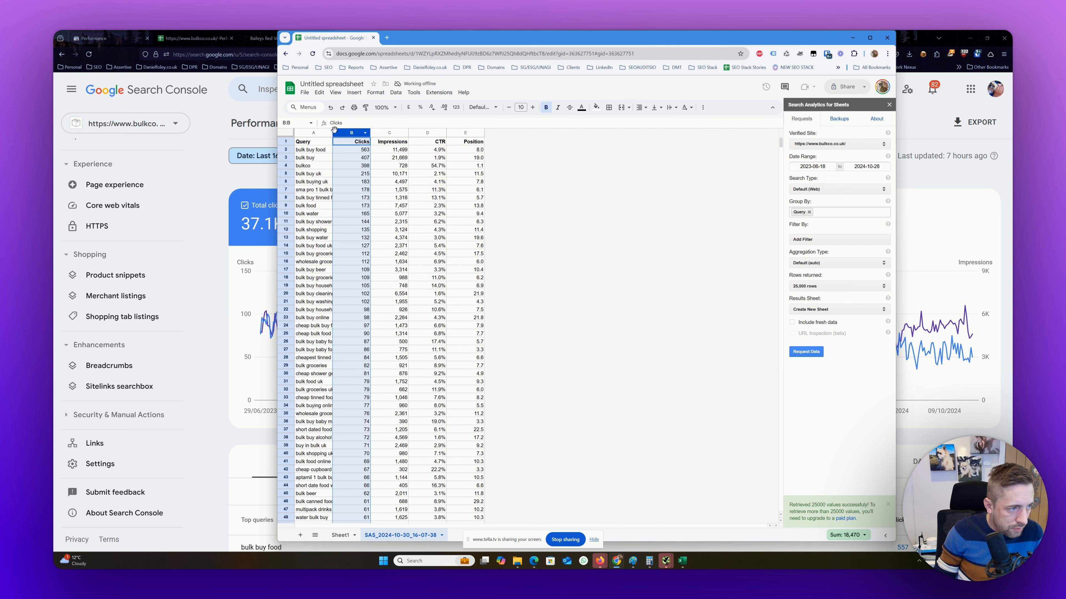
double_click(332, 132)
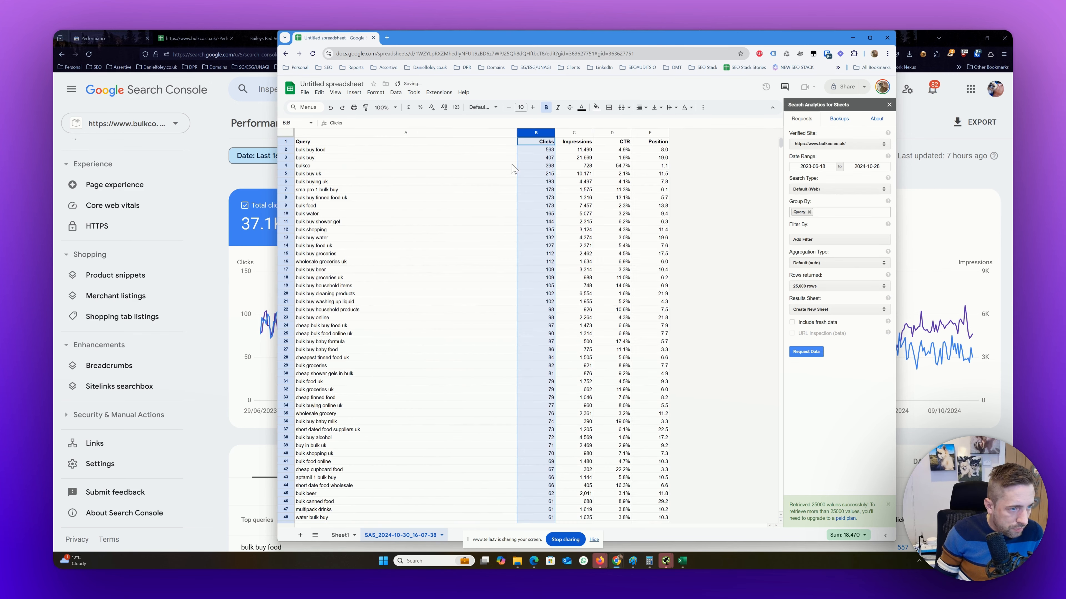
Look through the retrieved queries down to the last row and return to the start of the sheet.
left_click_drag(780, 143, 771, 560)
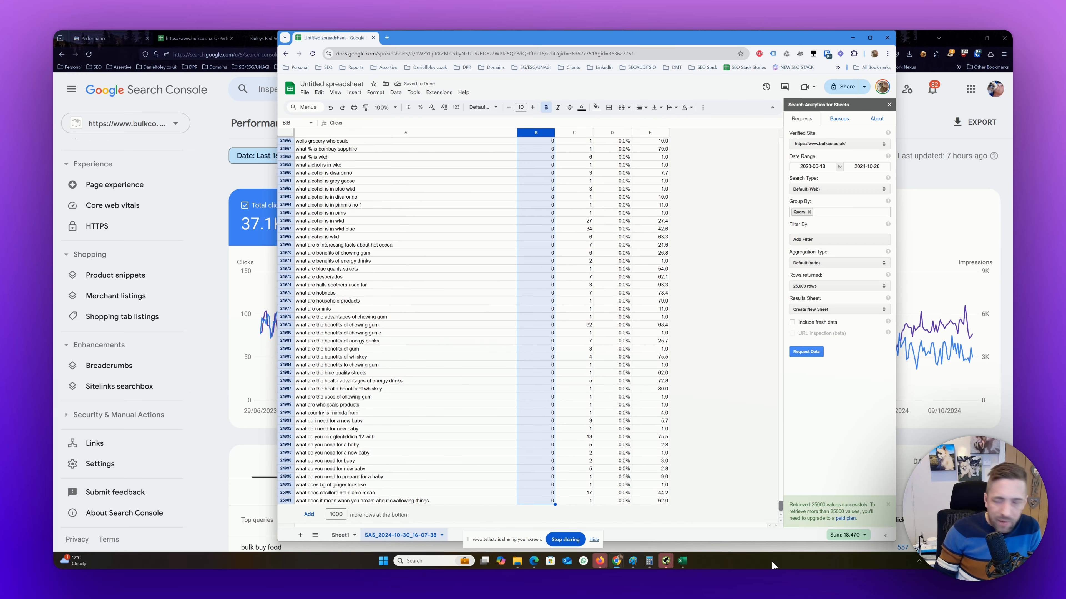
key("ctrl+Home")
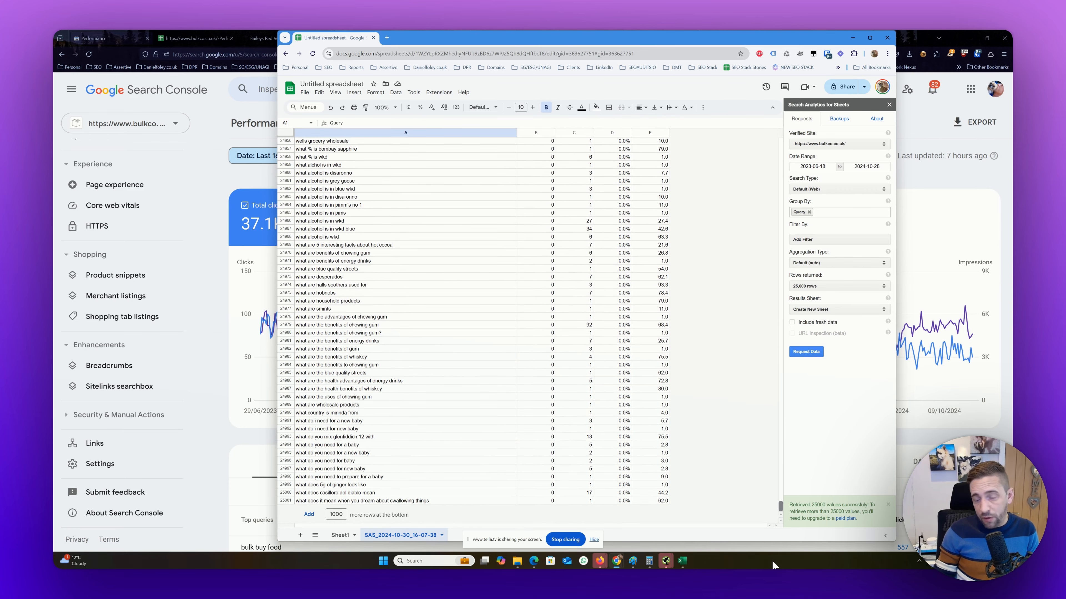
left_click_drag(780, 507, 780, 145)
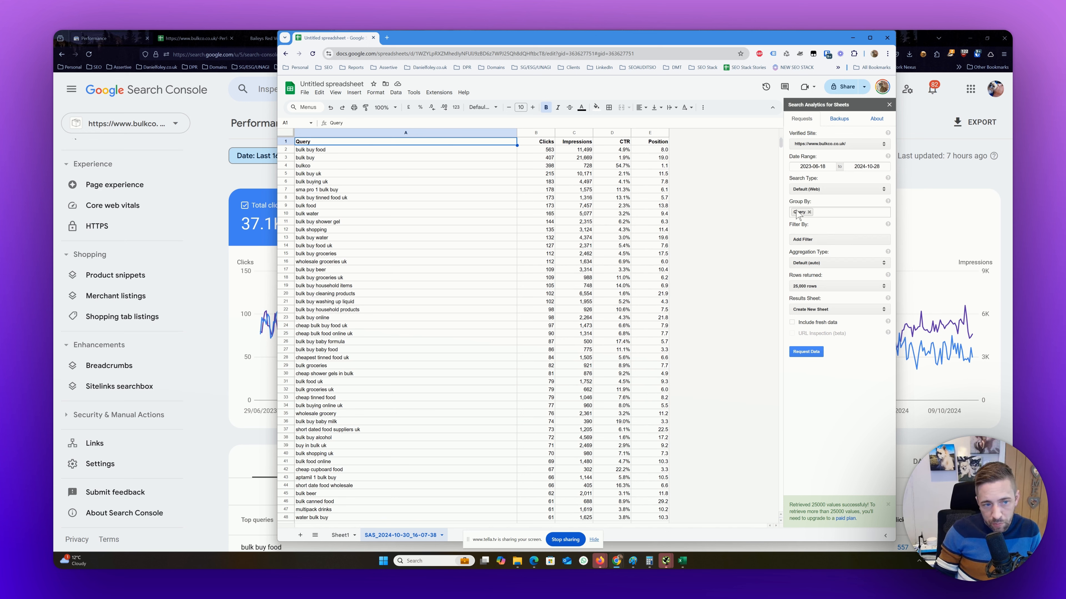
Add a request filter for queries that contain "bulk".
left_click(808, 243)
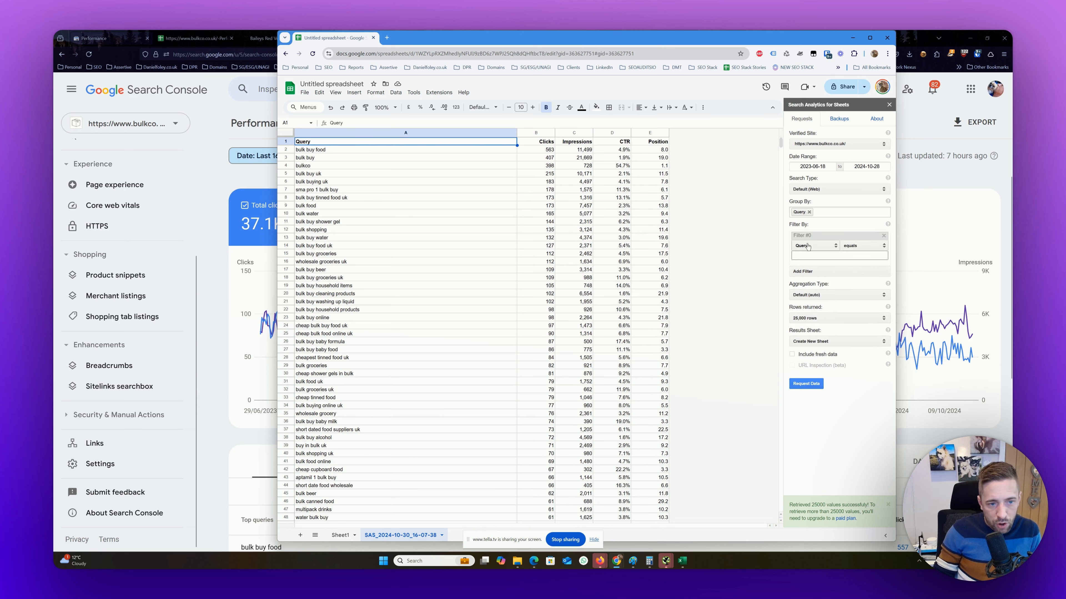
left_click(860, 246)
left_click(856, 256)
left_click(855, 258)
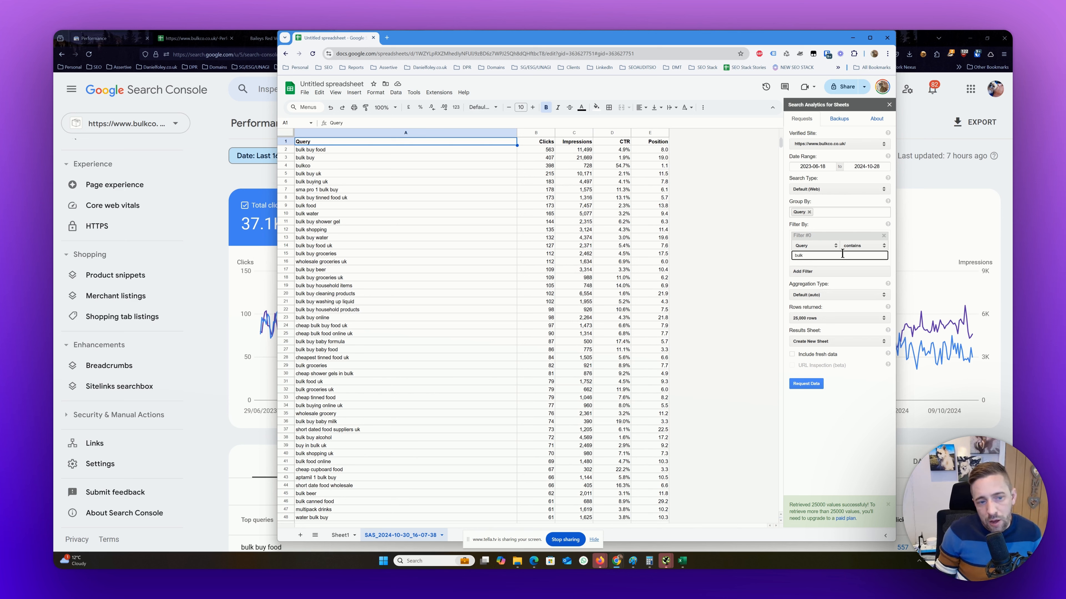
type("bulk")
Try requesting data with a second filter for queries that don't contain "buy", and remove that filter.
left_click(806, 271)
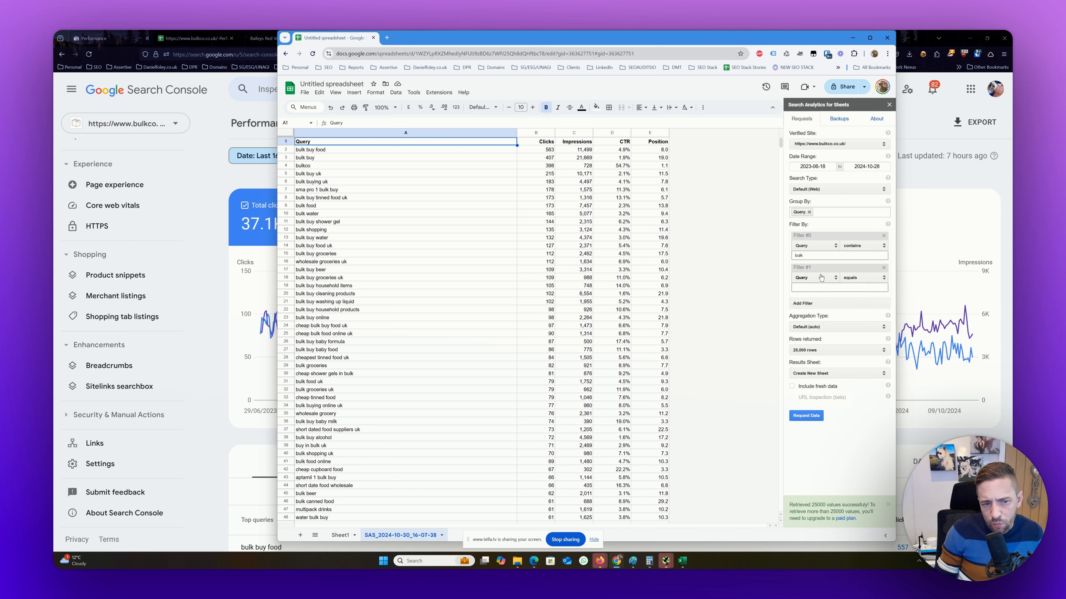
left_click(859, 281)
left_click(868, 306)
left_click(849, 288)
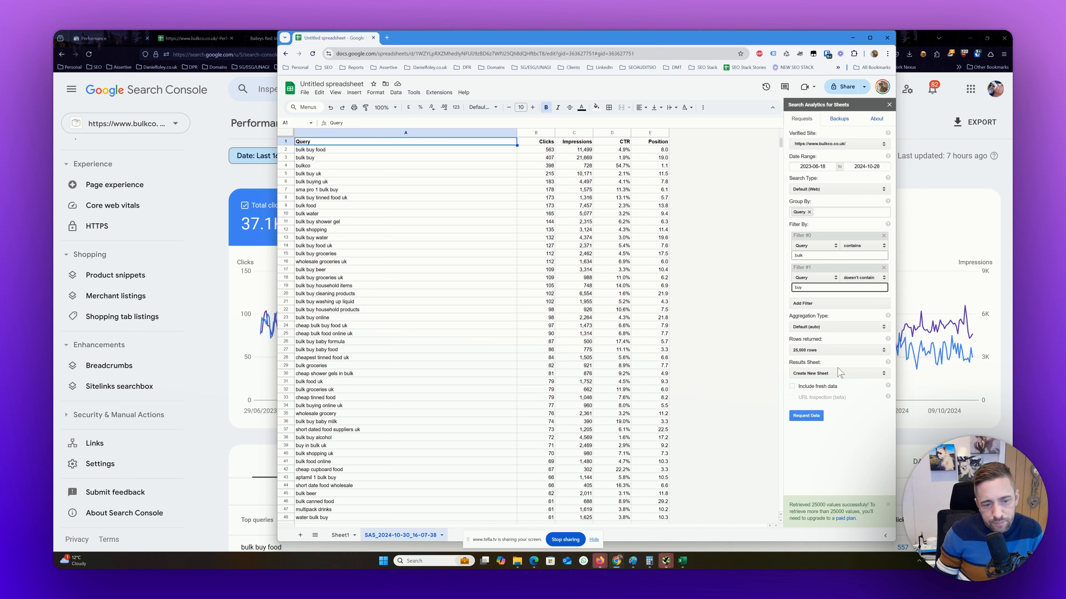
left_click(803, 416)
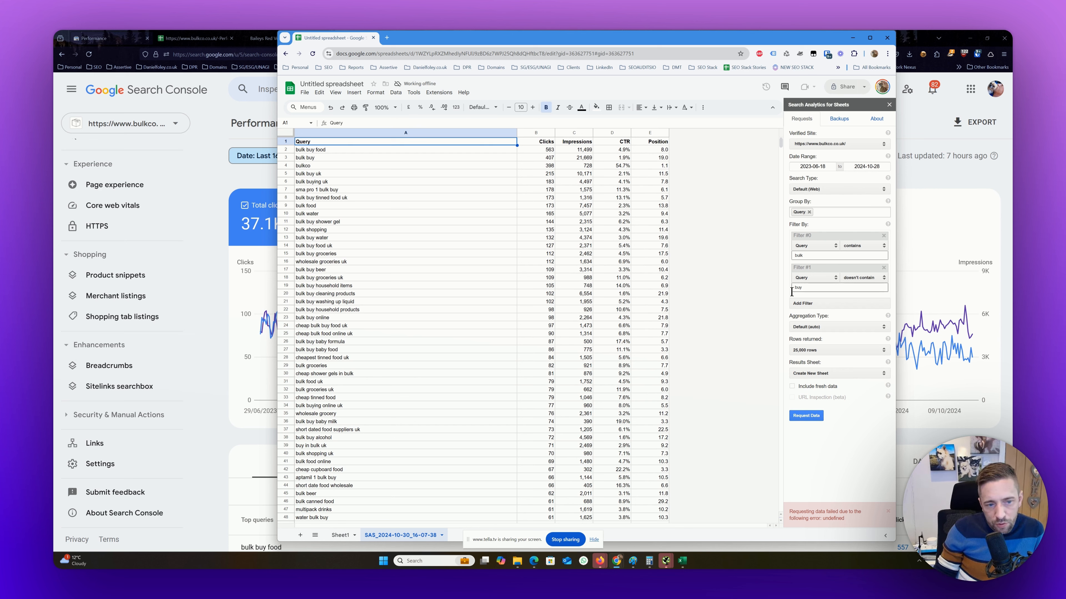
left_click(884, 267)
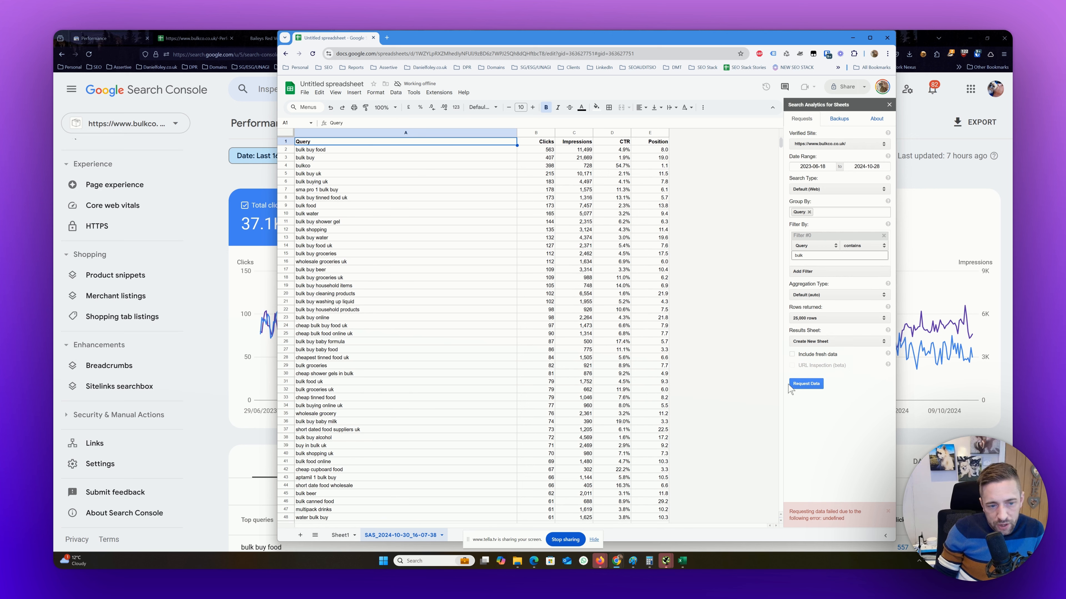
Request the data with only the "bulk" query filter and open the new results sheet.
left_click(802, 384)
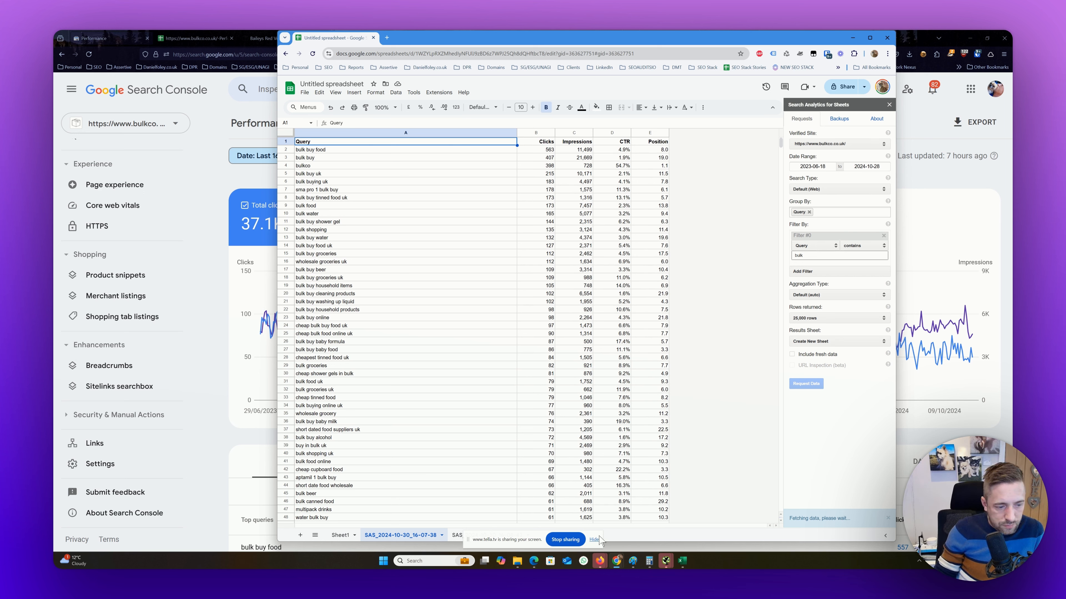
left_click(592, 541)
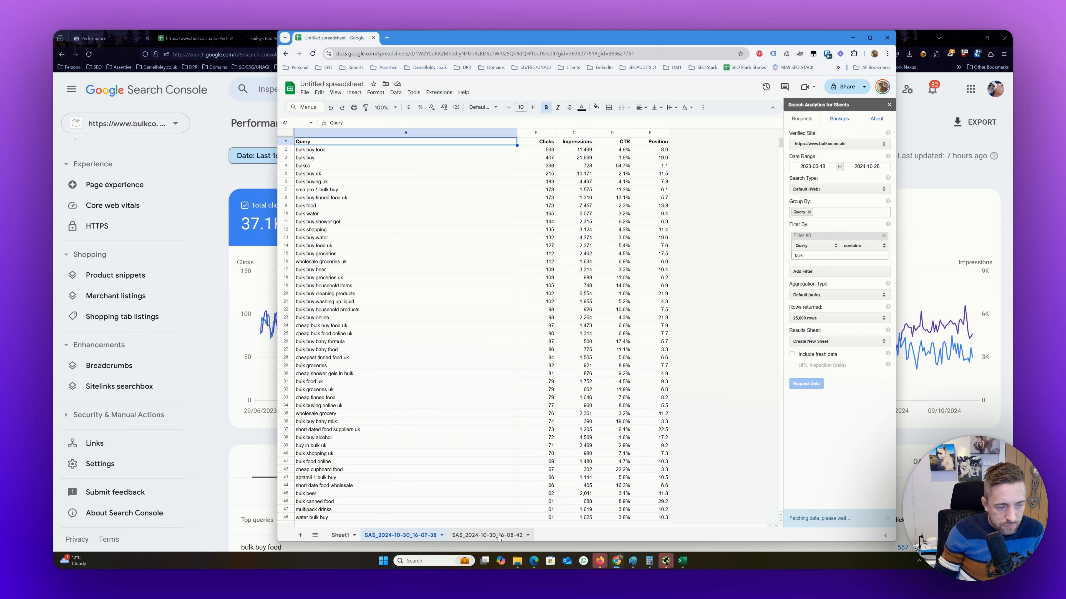
left_click(501, 536)
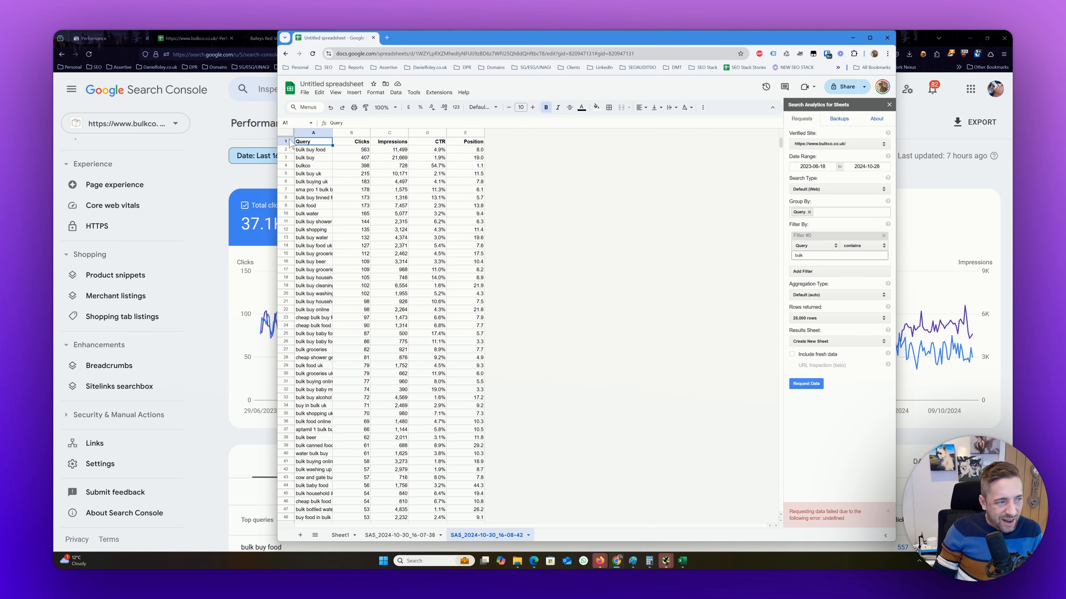
Create a filter on the header row of the new results sheet.
left_click(286, 142)
left_click(396, 92)
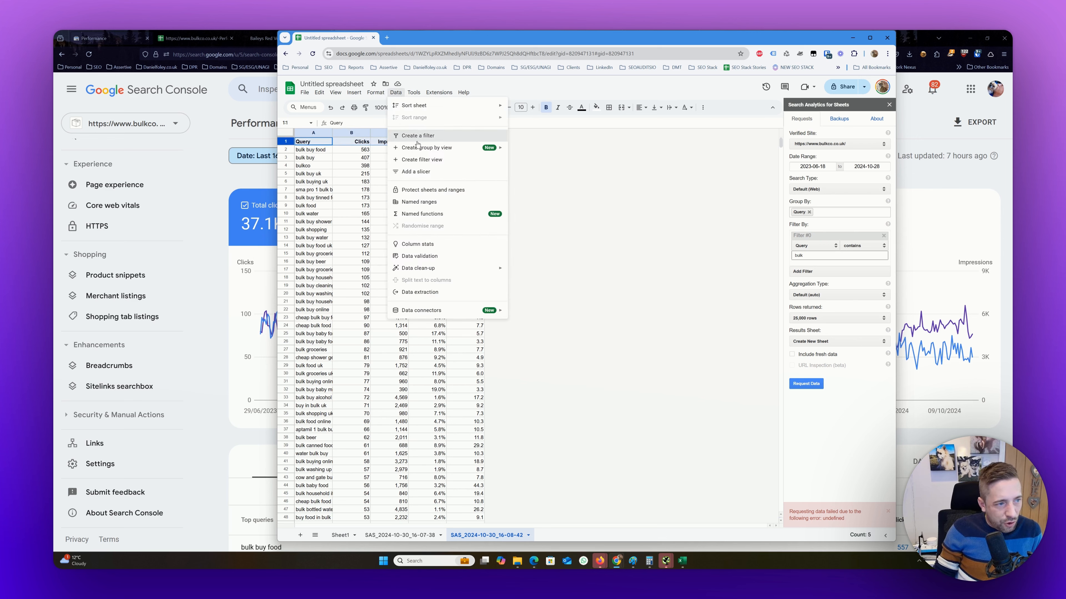
left_click(409, 136)
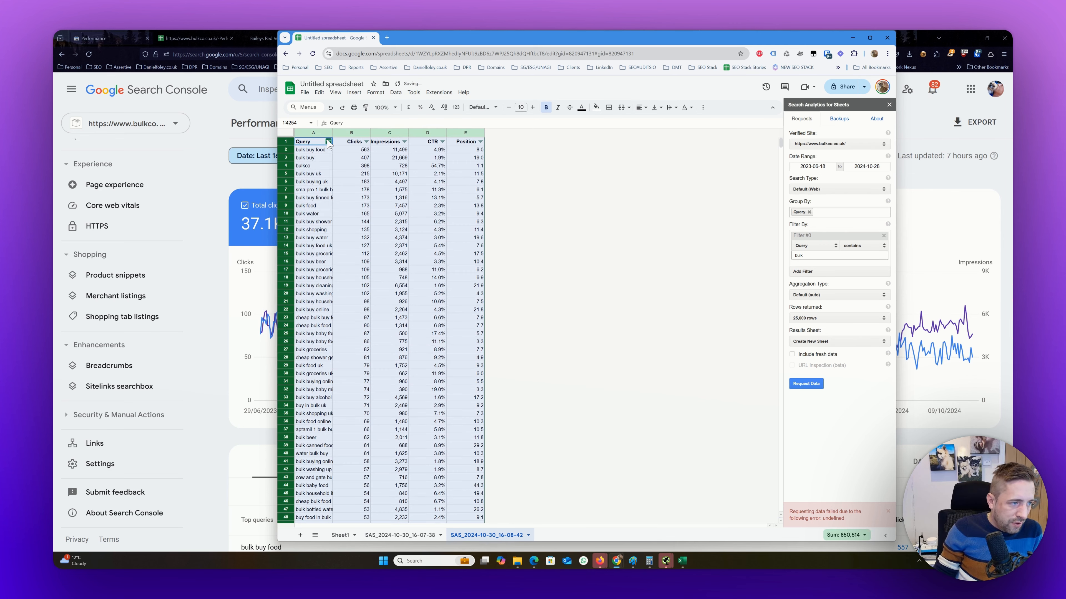
Filter the Query column by the condition Text does not contain "buy".
left_click(328, 141)
left_click(362, 210)
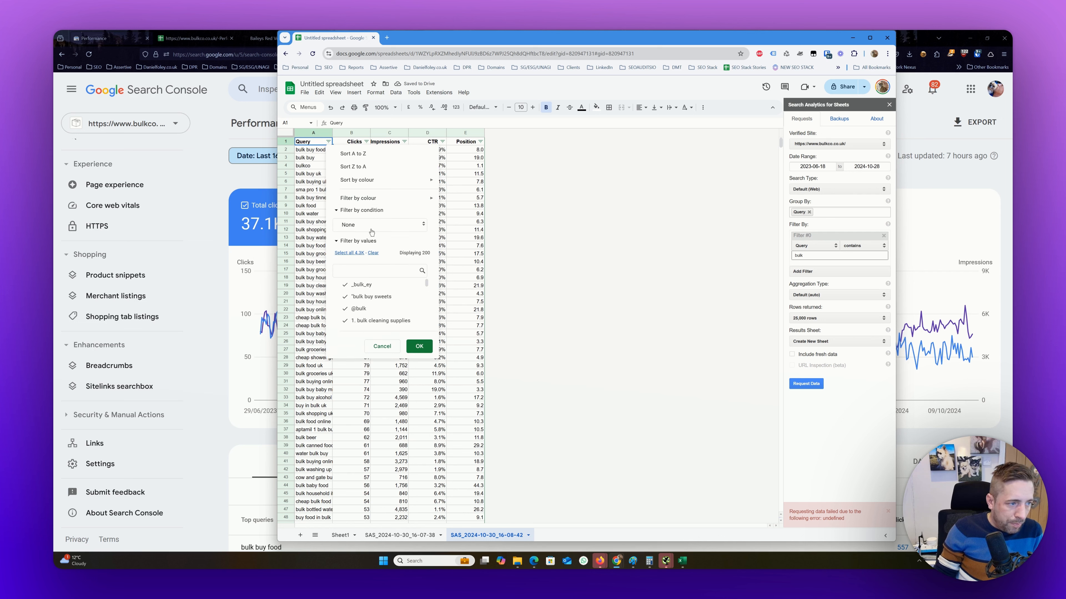
left_click(380, 224)
left_click(388, 286)
left_click(390, 241)
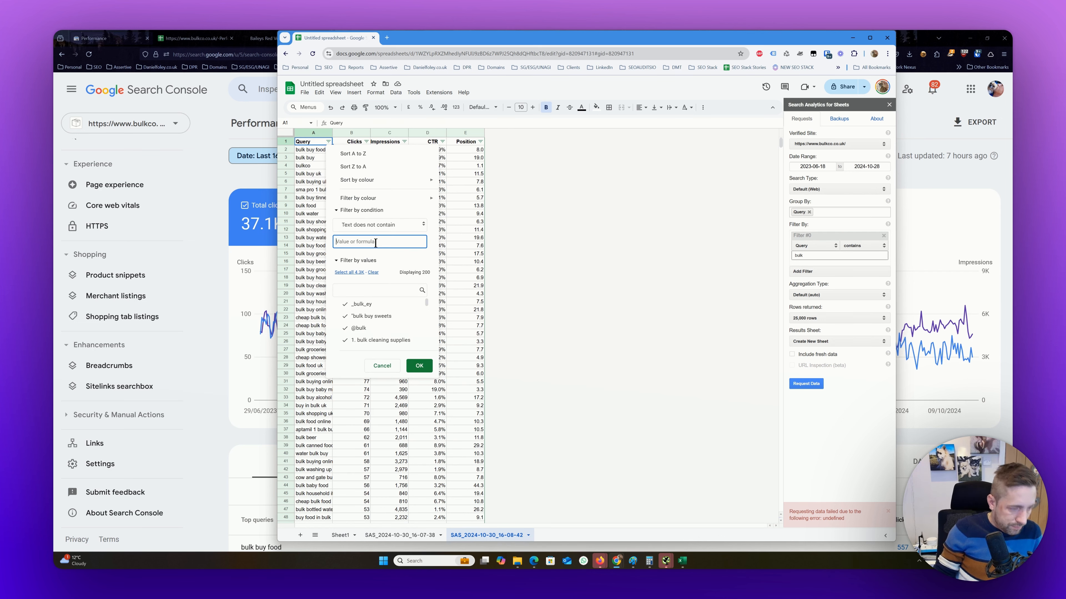
type("buy")
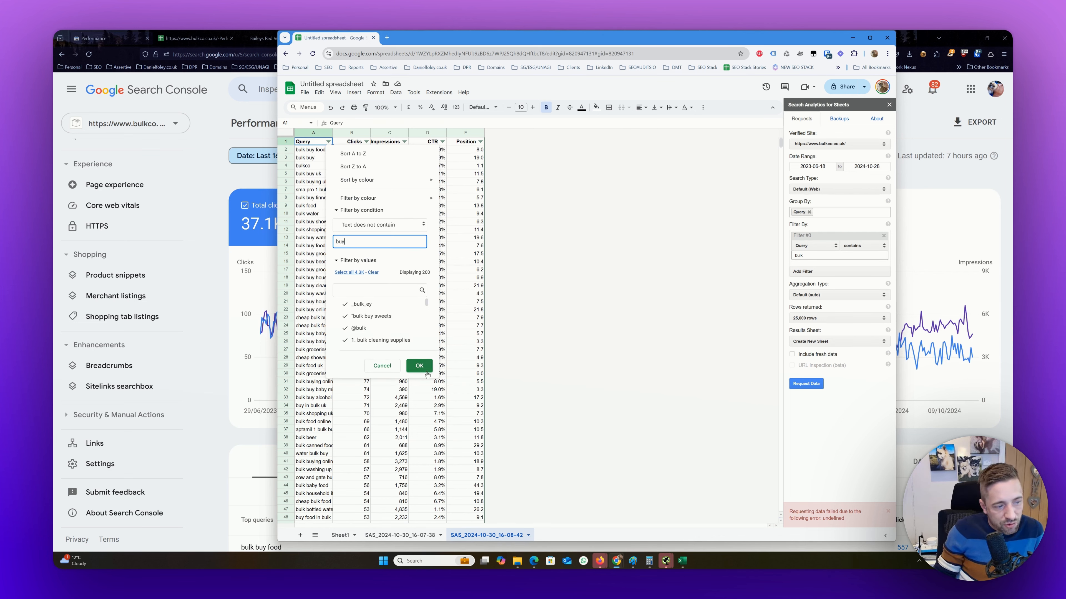
left_click(419, 365)
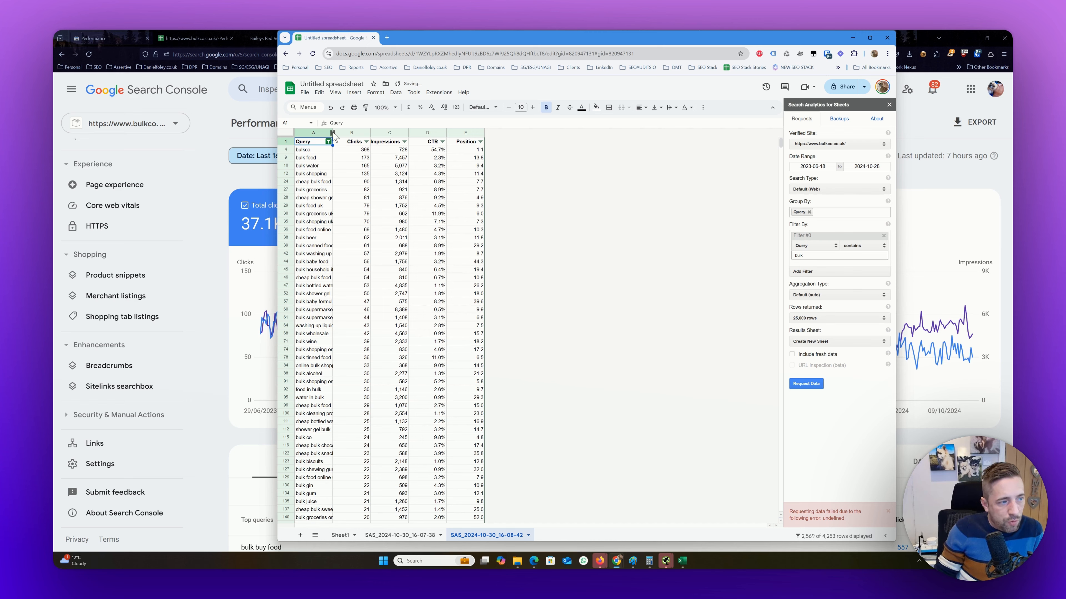
Widen the Query column to review the filtered queries, and minimise the spreadsheet window to return to the Search Console performance report.
left_click_drag(332, 133, 419, 132)
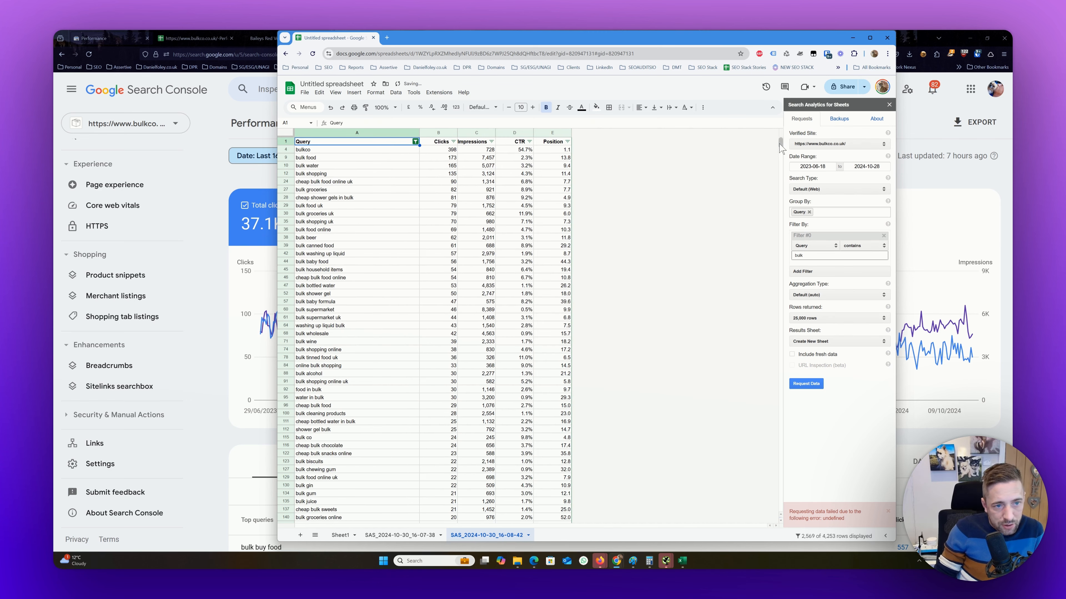
left_click_drag(780, 144, 785, 87)
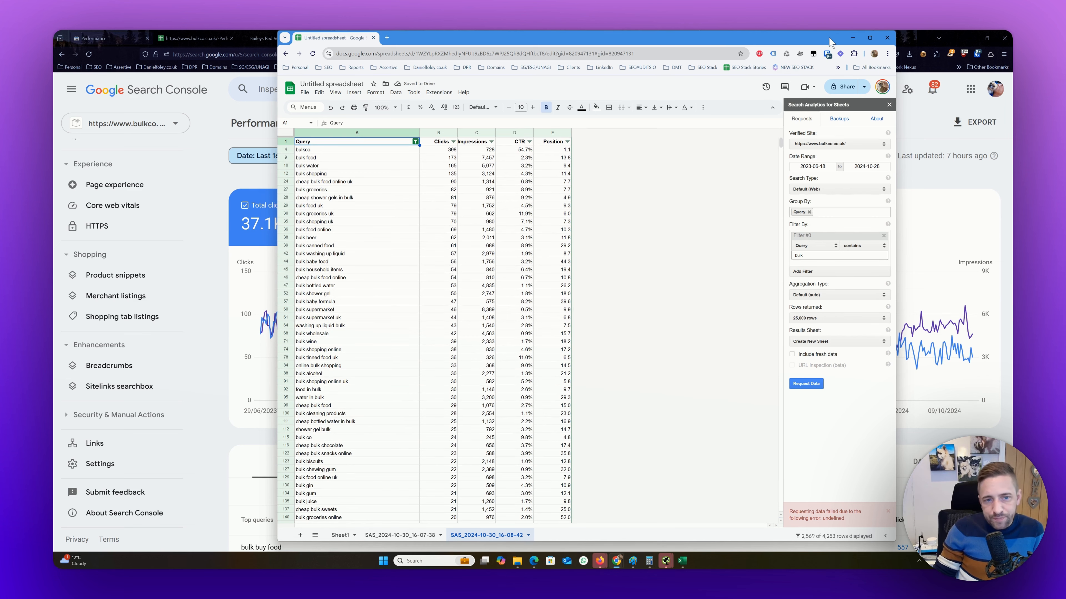
left_click(852, 38)
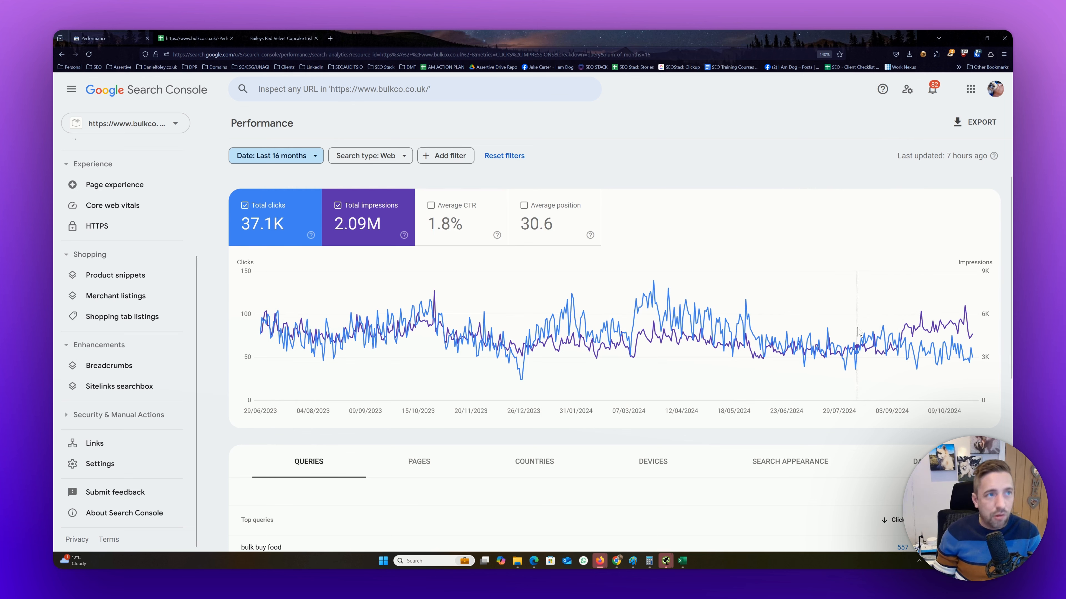
mouse_move(858, 332)
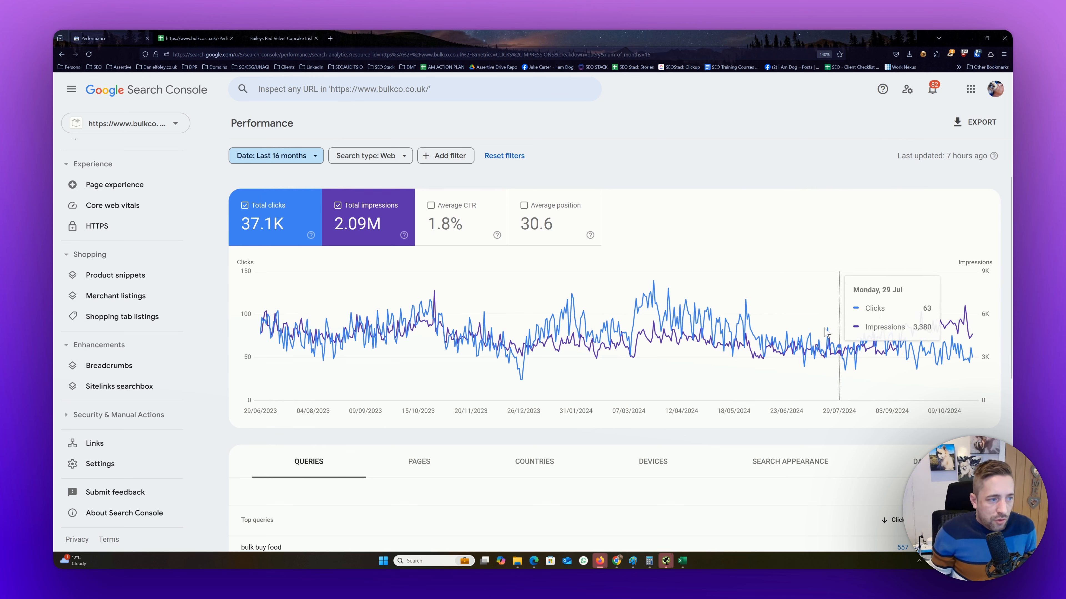
Look through the available filter types and the top queries table in the Search Console performance report.
left_click(432, 163)
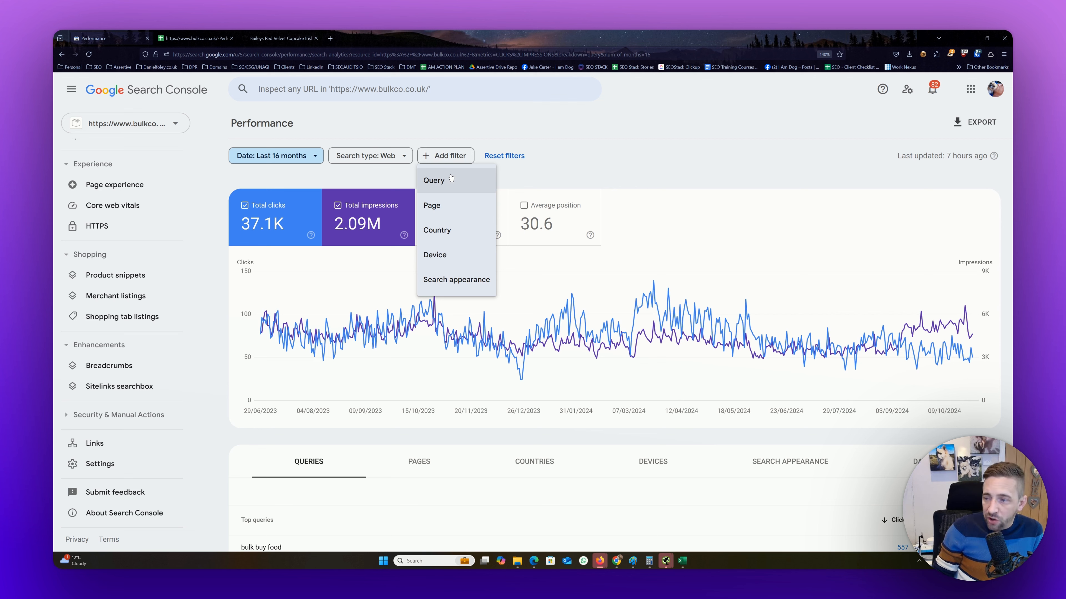
left_click(638, 163)
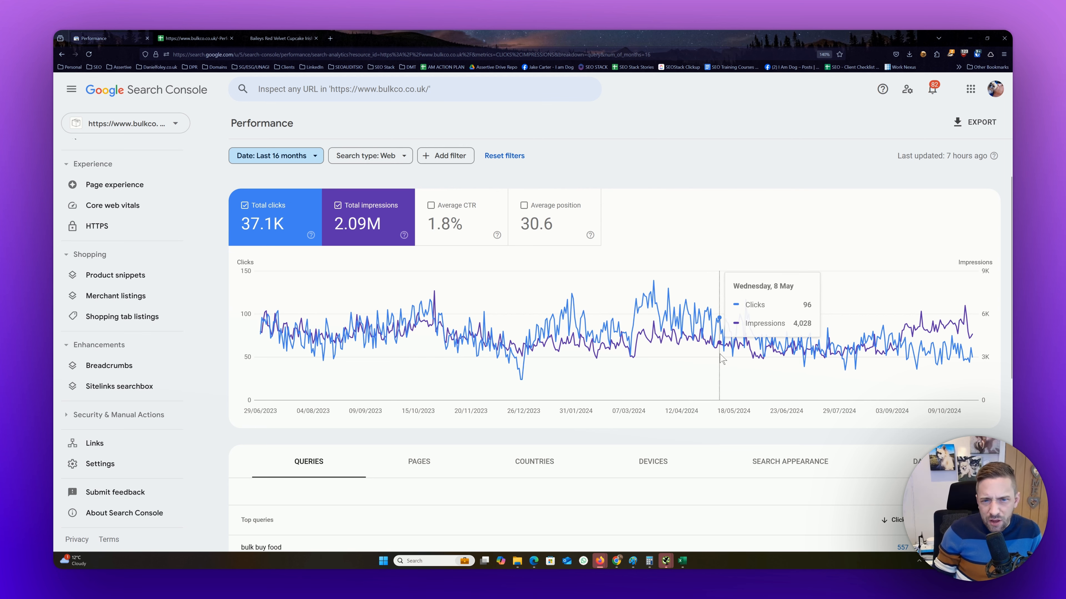
scroll(721, 357, "down", 4)
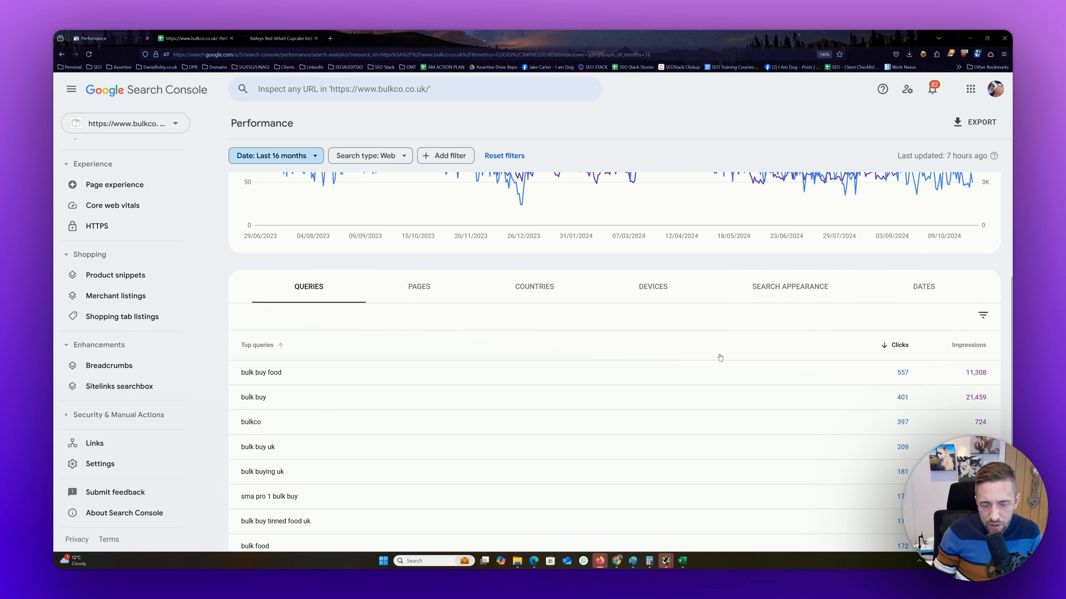
scroll(720, 357, "down", 3)
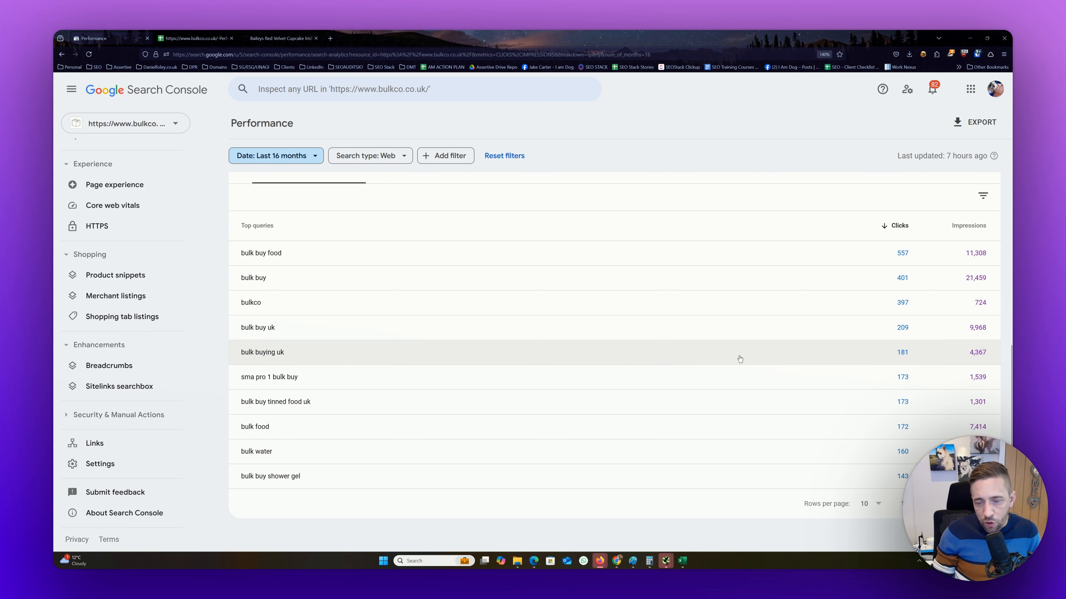
scroll(741, 360, "up", 7)
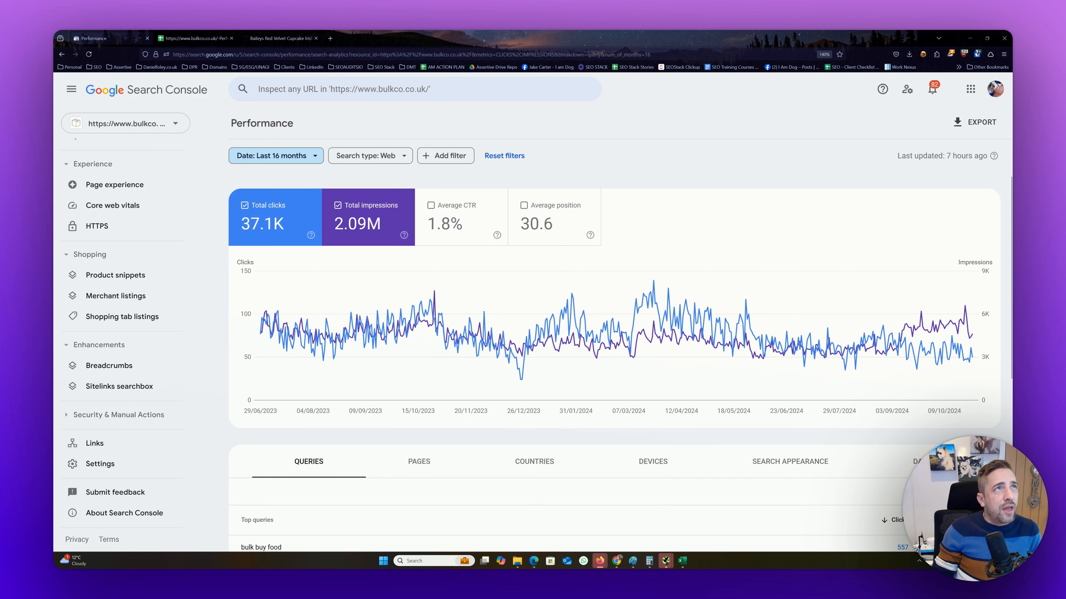
Switch to the SEO-Stack window and set the Search Console data's date range to the last 16 months.
left_click_drag(455, 114, 490, 120)
double_click(490, 119)
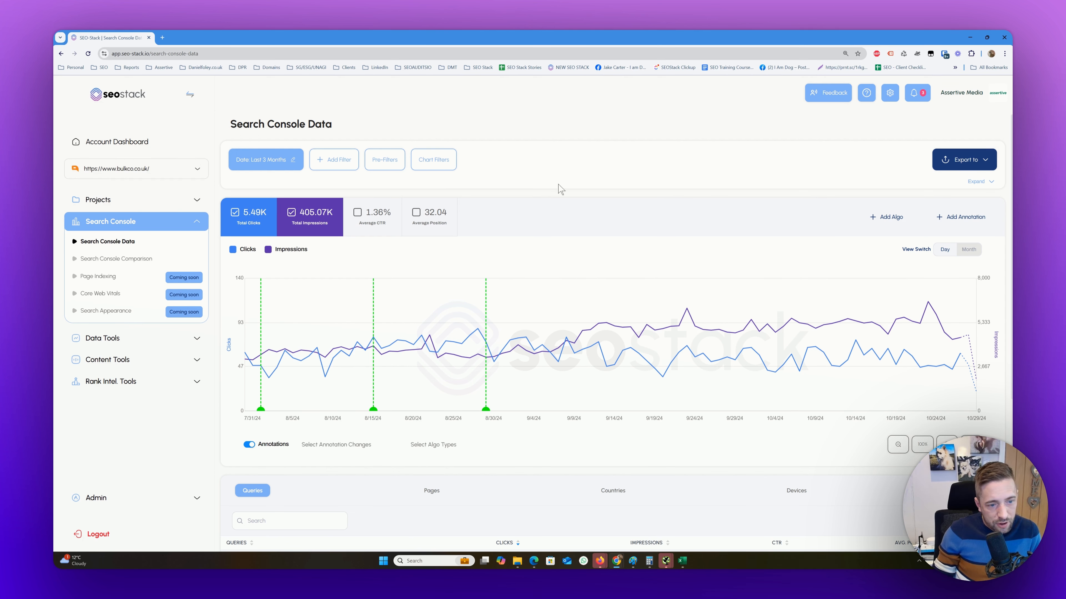
scroll(475, 362, "down", 7)
scroll(476, 362, "up", 7)
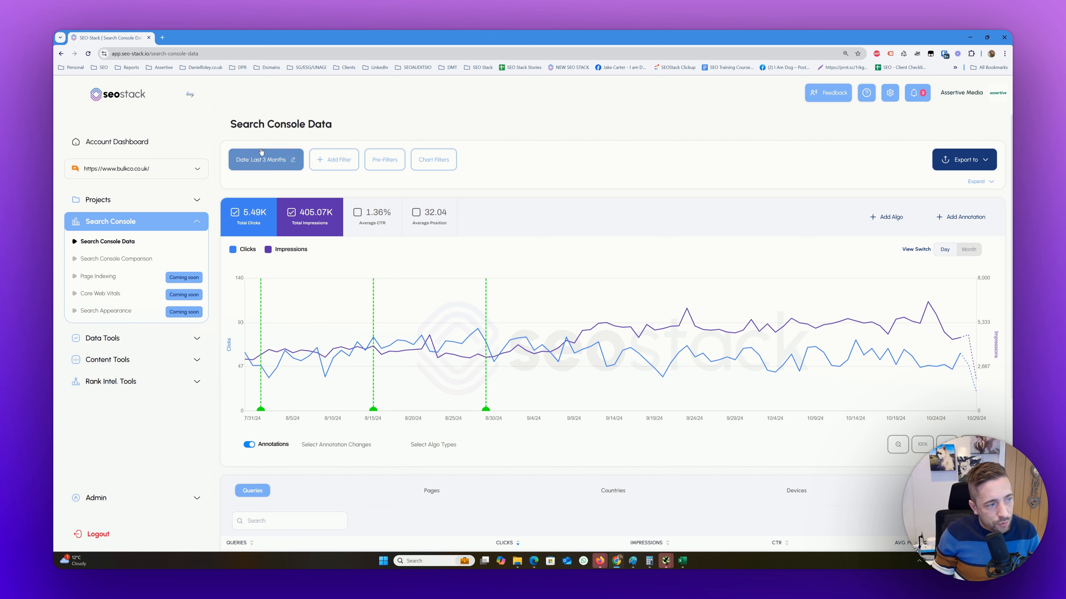
left_click(265, 161)
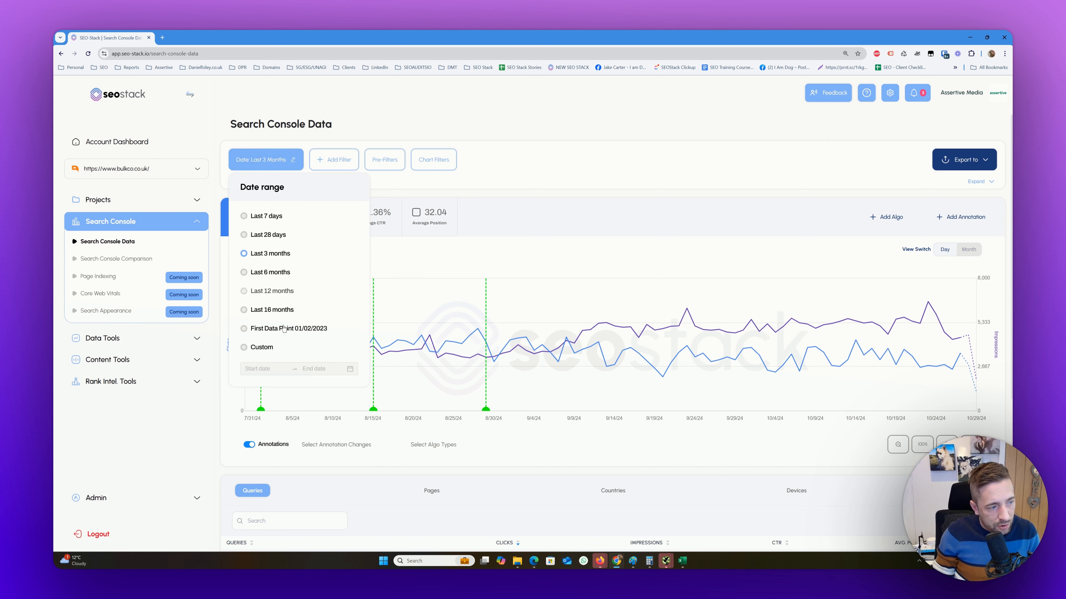
left_click(272, 309)
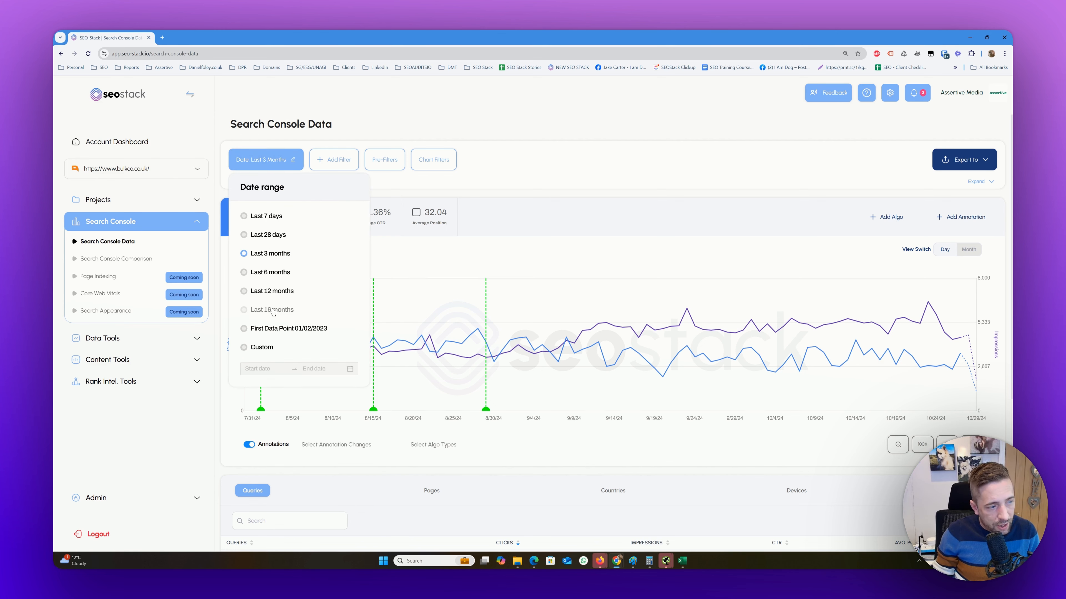
left_click(691, 166)
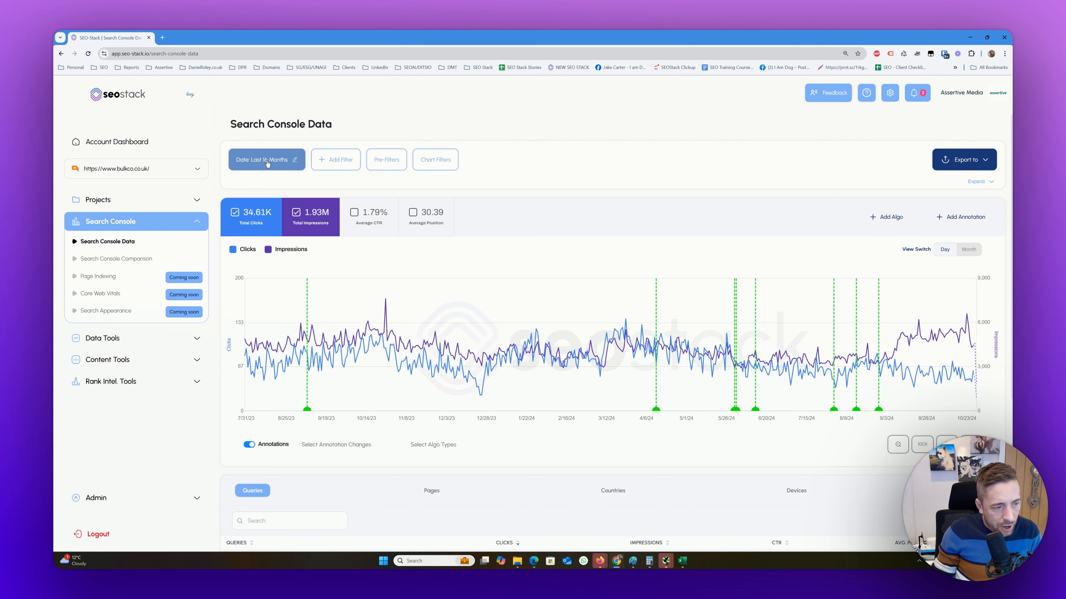
Compare the SEO-Stack queries table with Search Console's top queries, and examine its total query count at an enlarged page size.
scroll(267, 163, "down", 5)
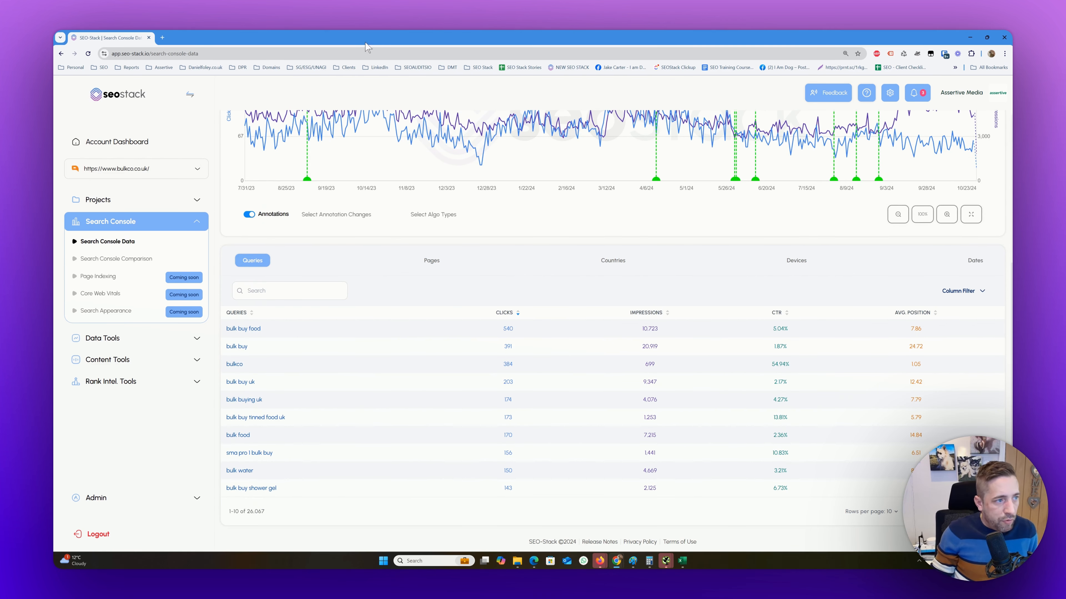
left_click_drag(373, 37, 1008, 177)
scroll(474, 252, "down", 8)
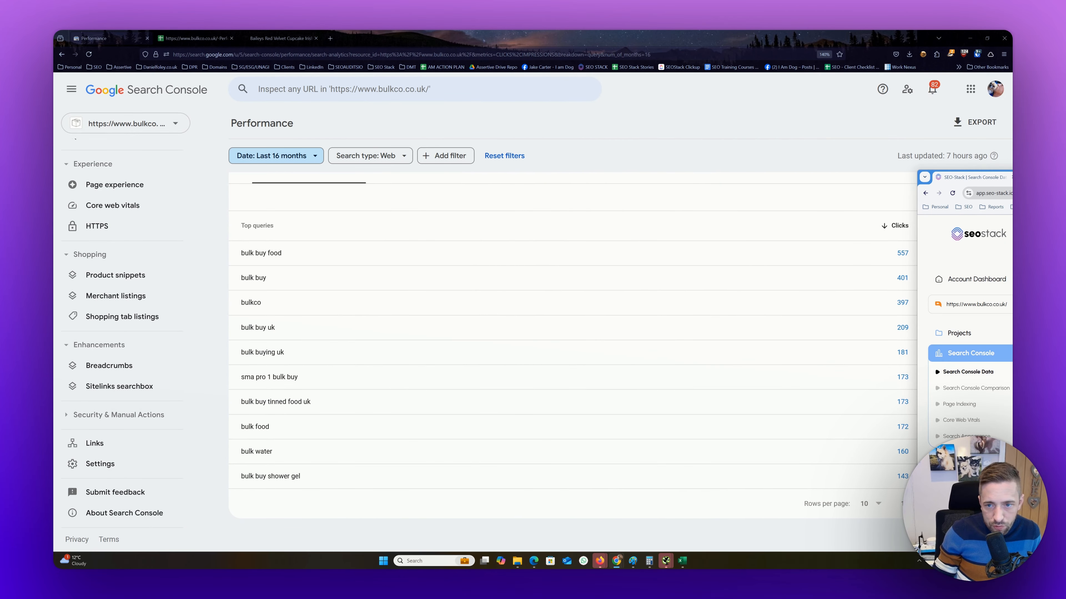
left_click_drag(1012, 182, 555, 31)
key("ctrl+plus")
key("ctrl+plus")
key("ctrl+plus")
key("ctrl+plus")
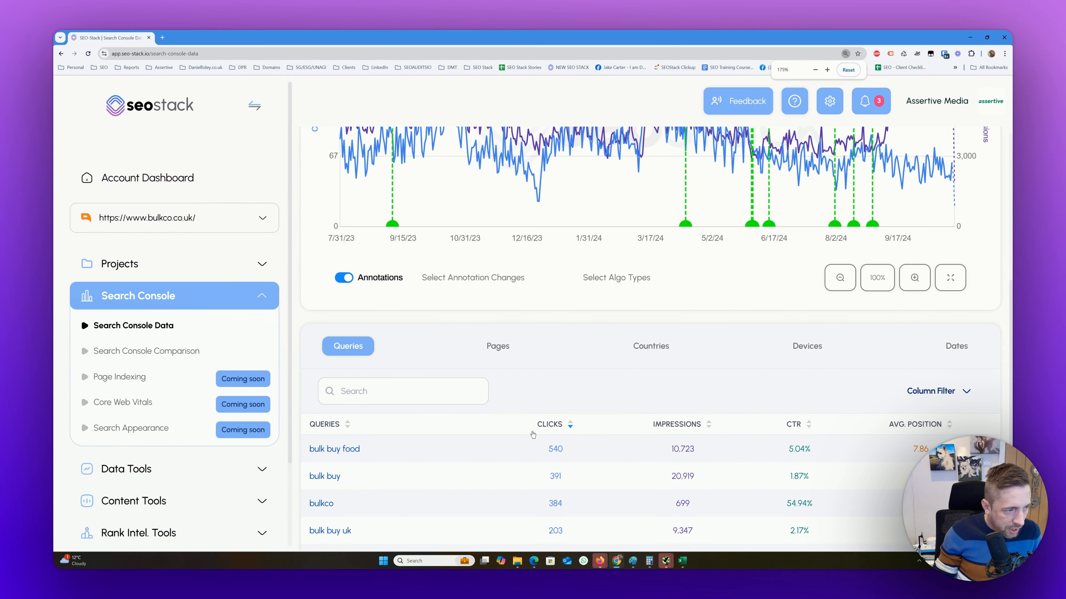
scroll(533, 435, "down", 5)
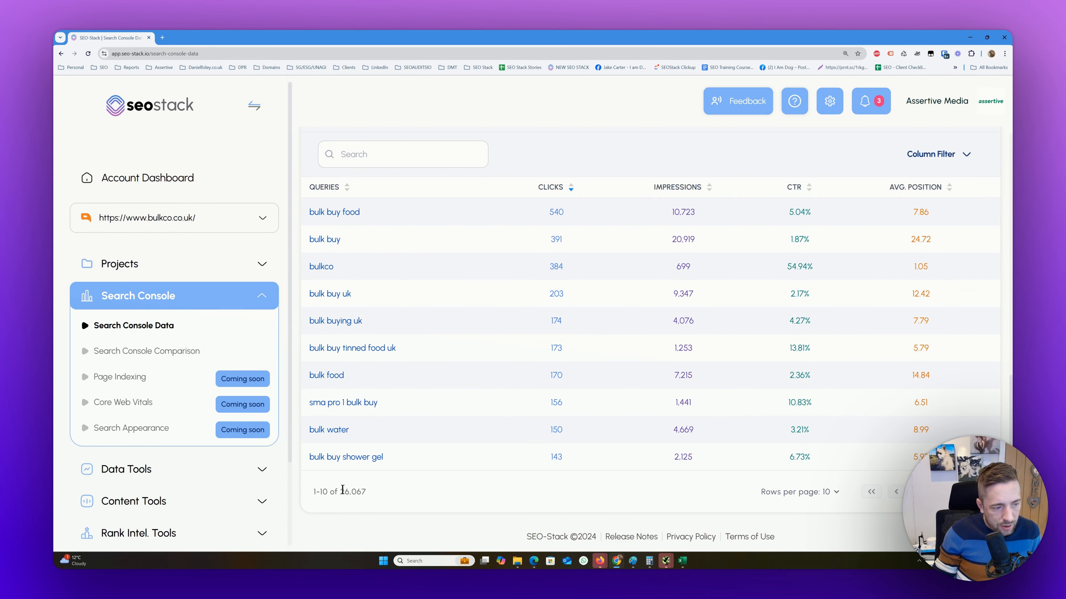
left_click_drag(342, 490, 394, 501)
left_click(396, 502)
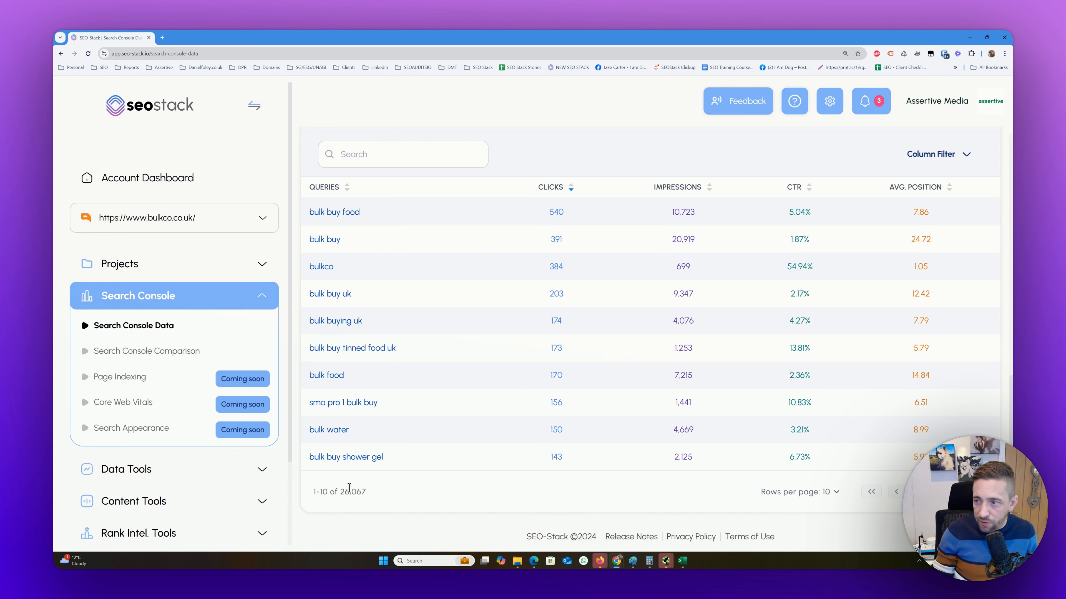
Reduce the page zoom to 125% and apply a query filter that must contain "bulk".
scroll(416, 483, "up", 10)
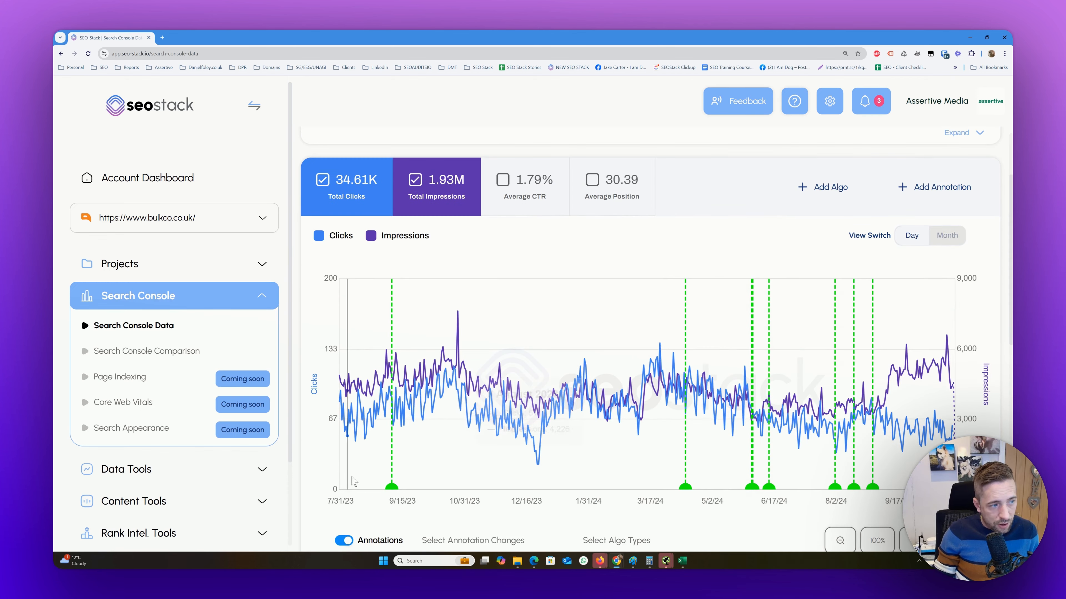
key("ctrl+minus")
key("ctrl+minus")
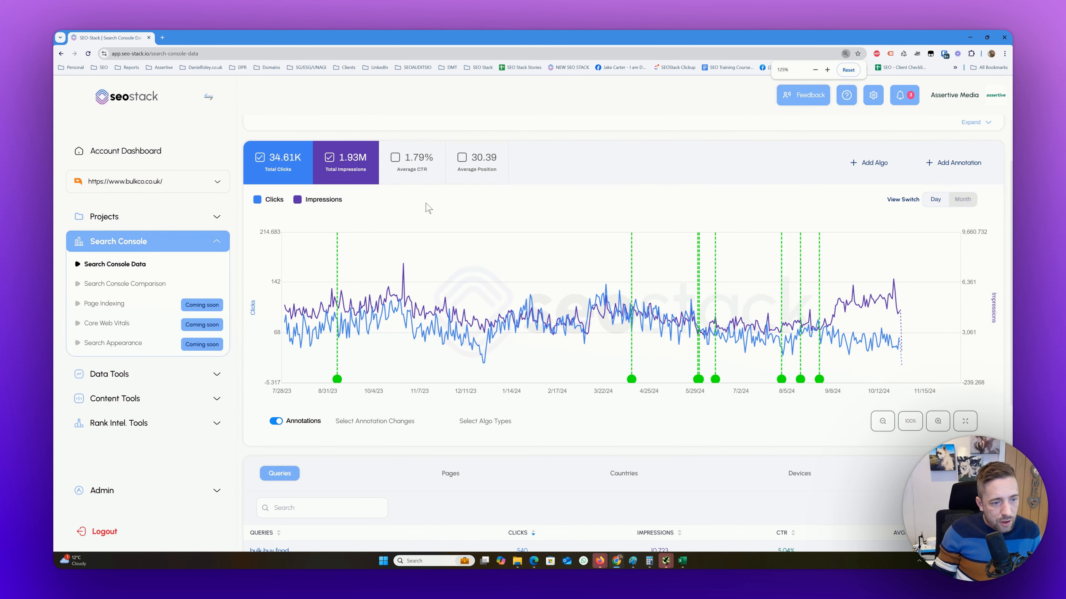
scroll(522, 452, "up", 2)
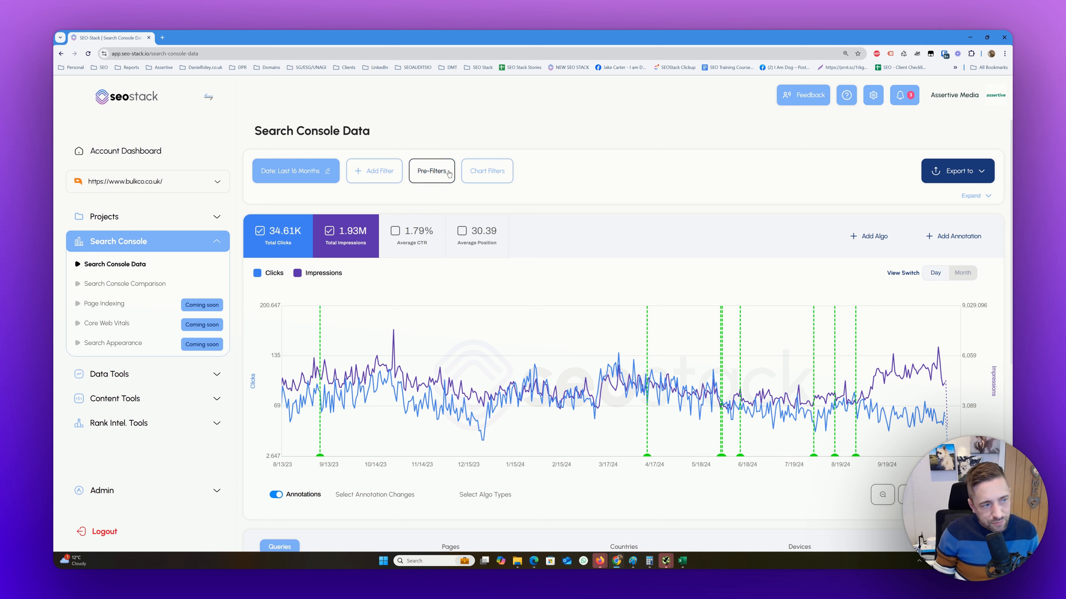
left_click(369, 173)
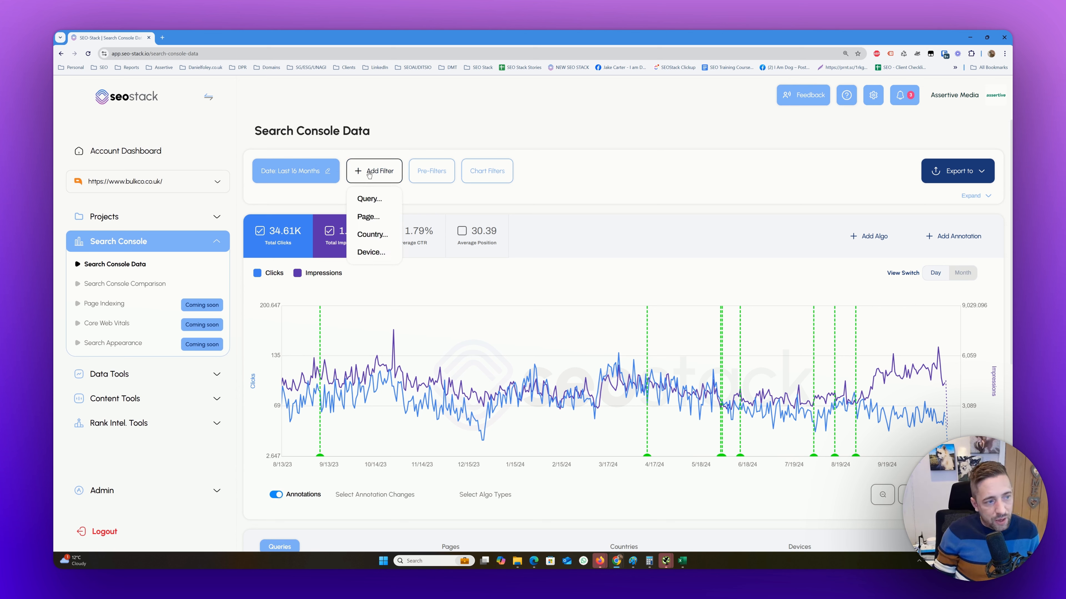
left_click(387, 200)
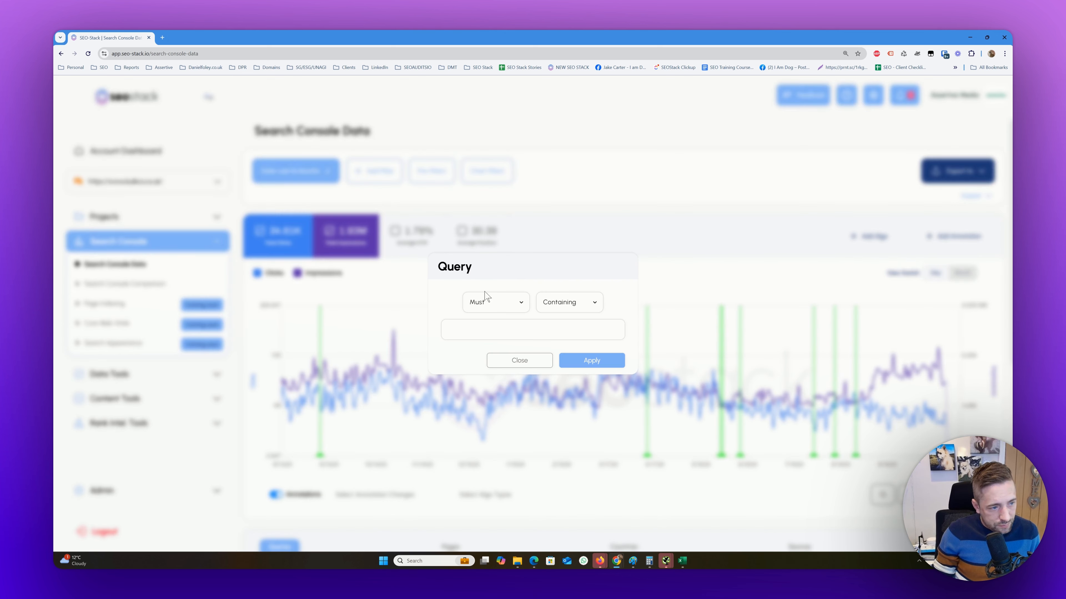
left_click(514, 331)
type("bulk")
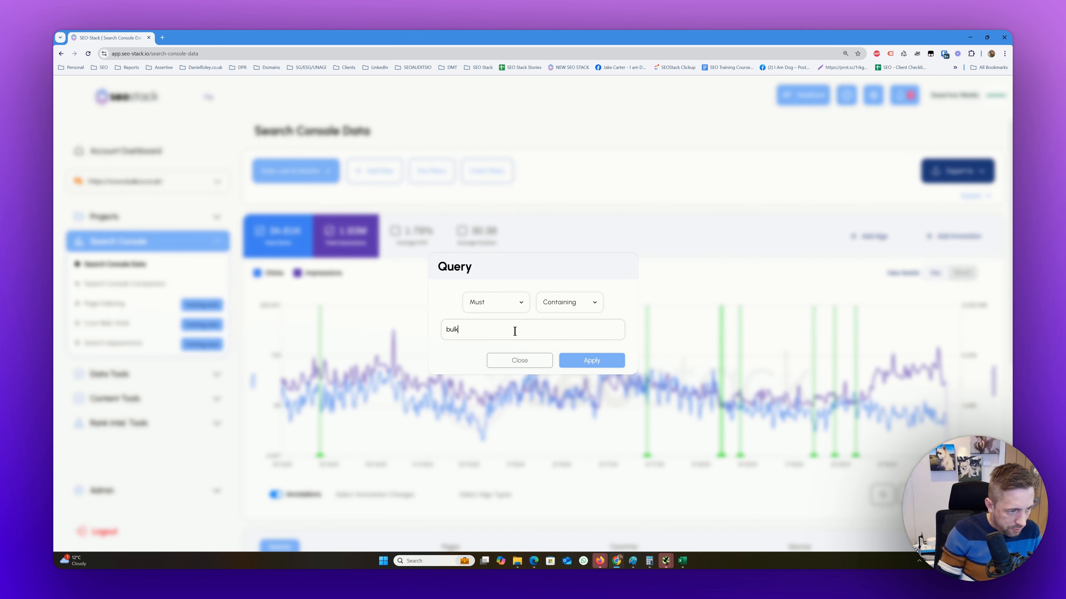
left_click(589, 363)
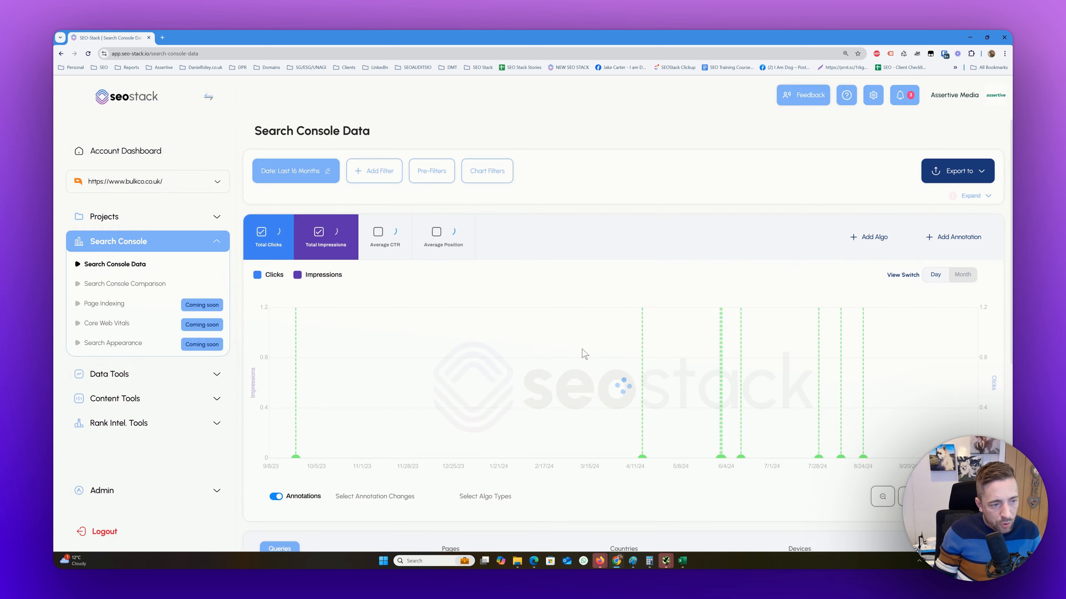
Add a second query filter, Not Containing "buy".
left_click(360, 169)
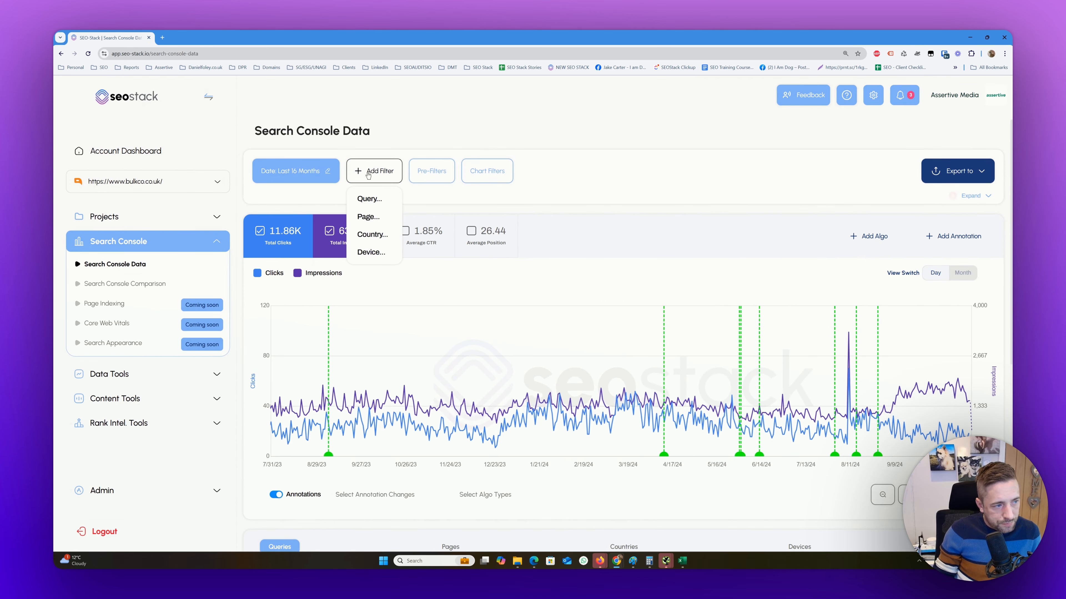
left_click(380, 203)
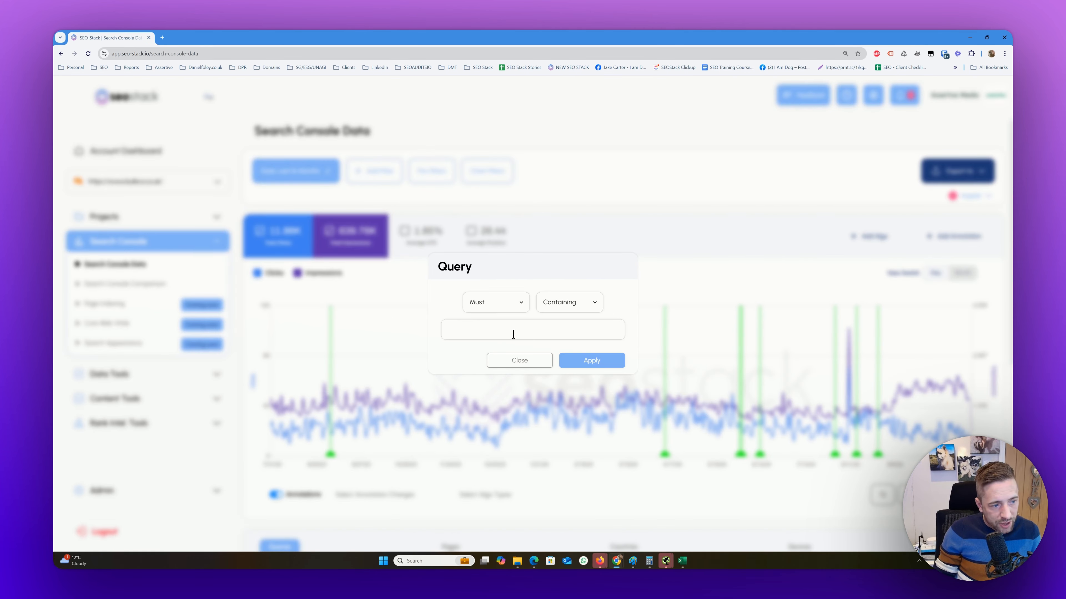
left_click(538, 305)
left_click(562, 339)
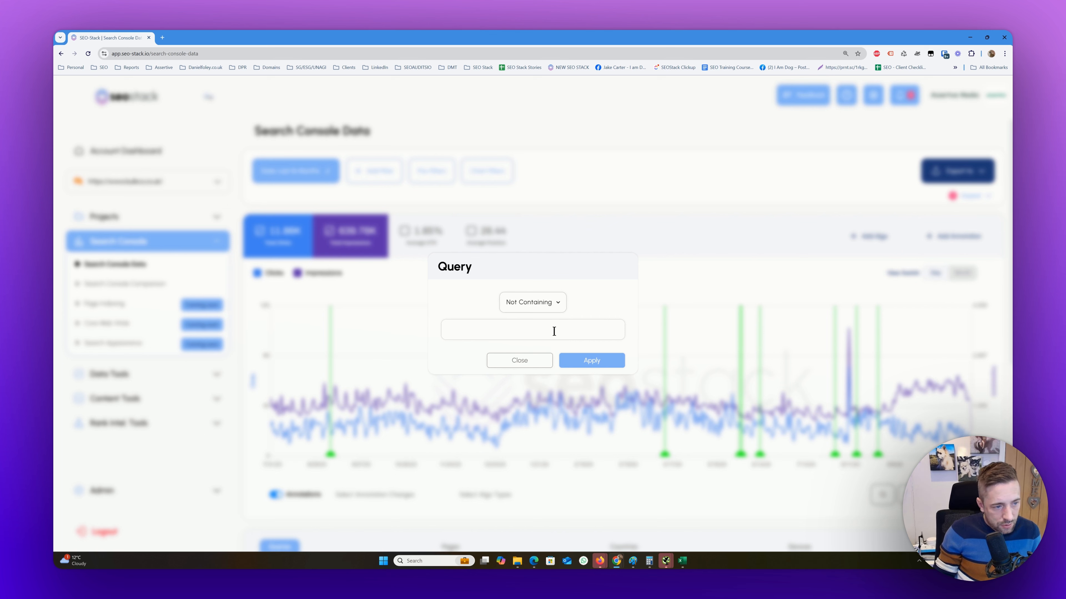
left_click(544, 330)
type("buy")
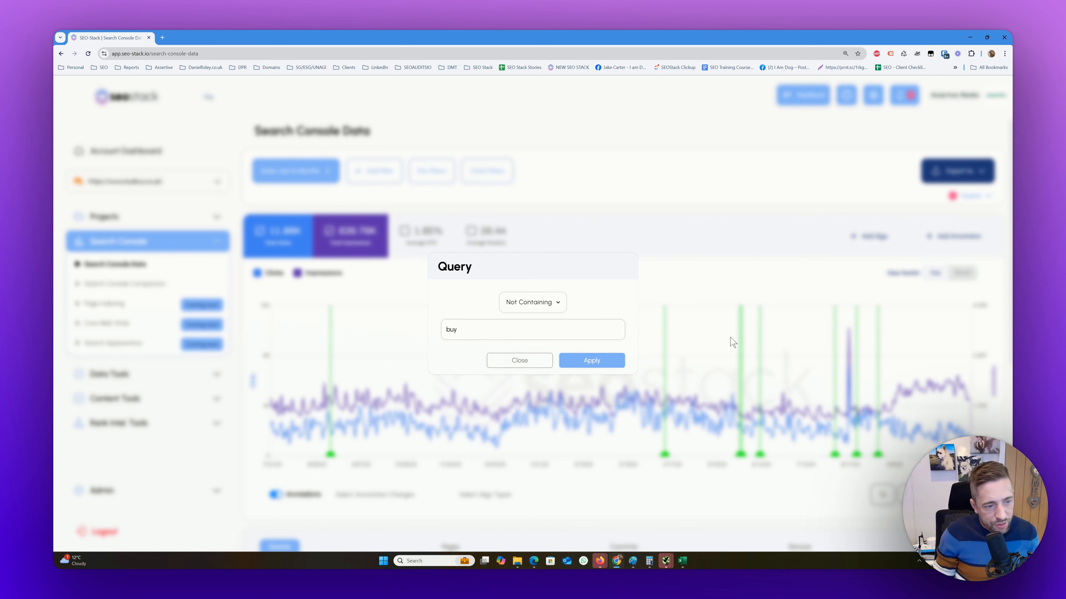
left_click(571, 364)
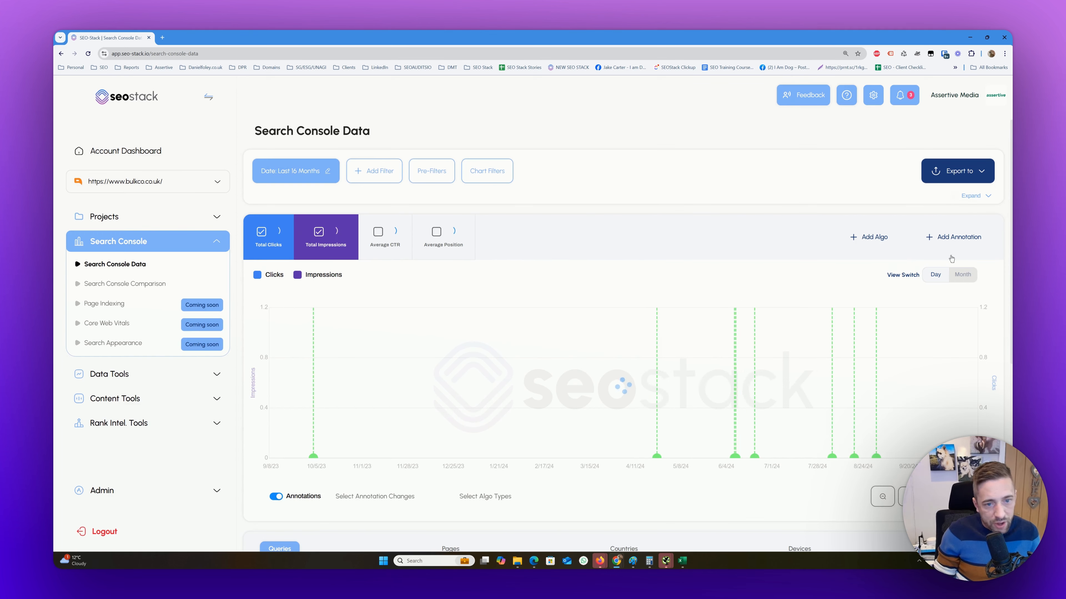
Expand the list of applied filters and review the filtered queries table and performance chart.
left_click(989, 199)
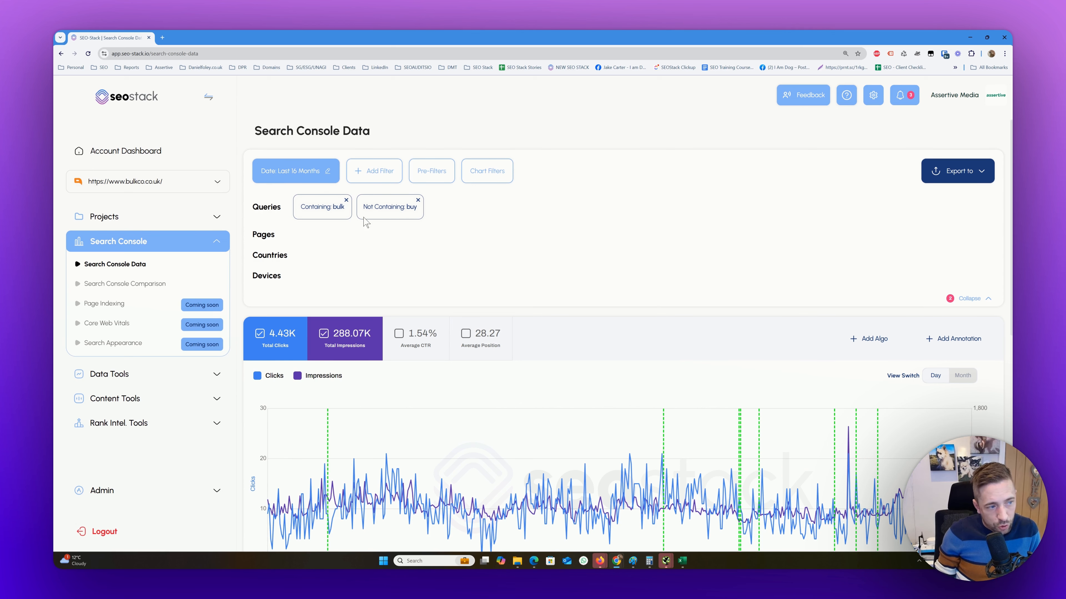
scroll(319, 186, "down", 3)
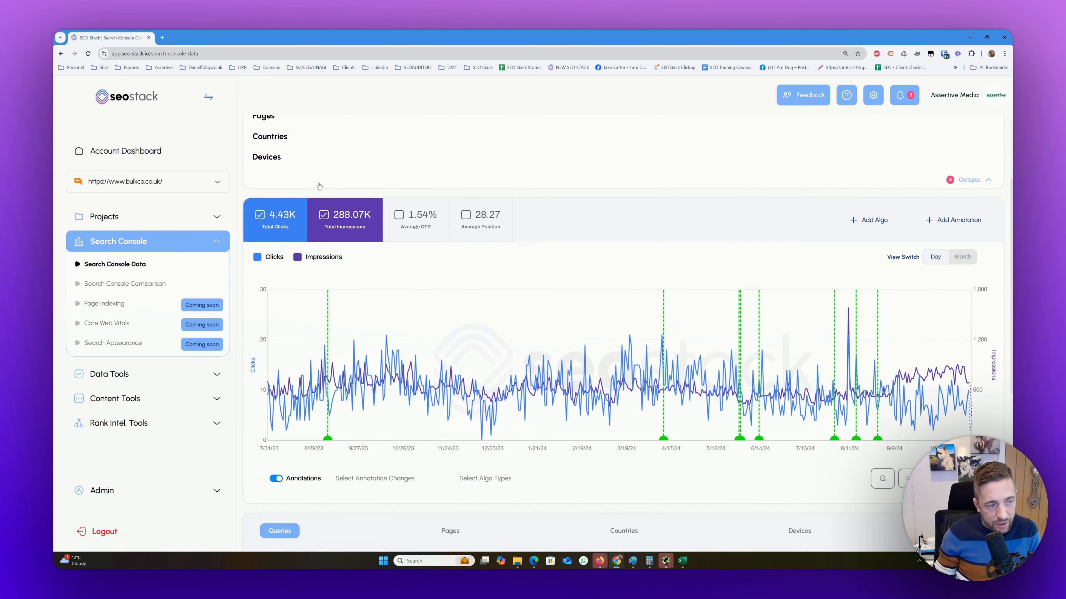
scroll(319, 186, "down", 7)
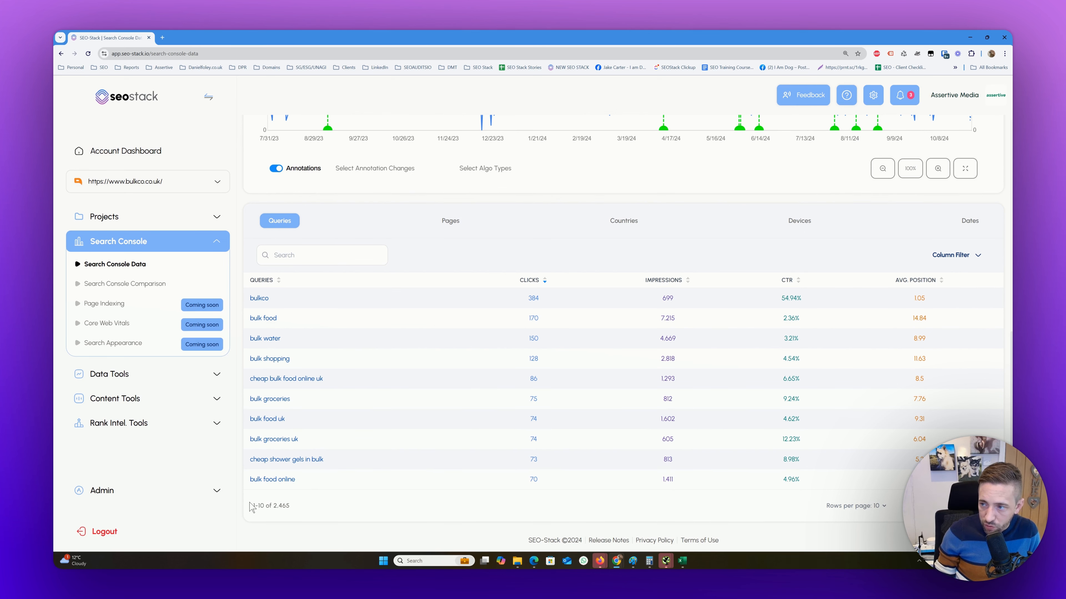
scroll(323, 487, "up", 6)
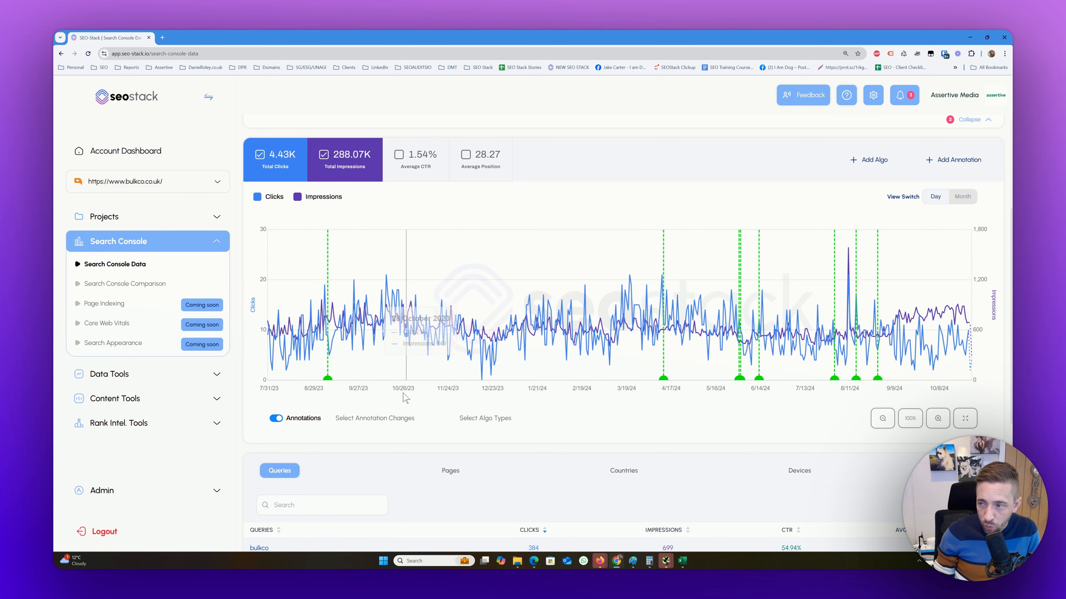
mouse_move(456, 321)
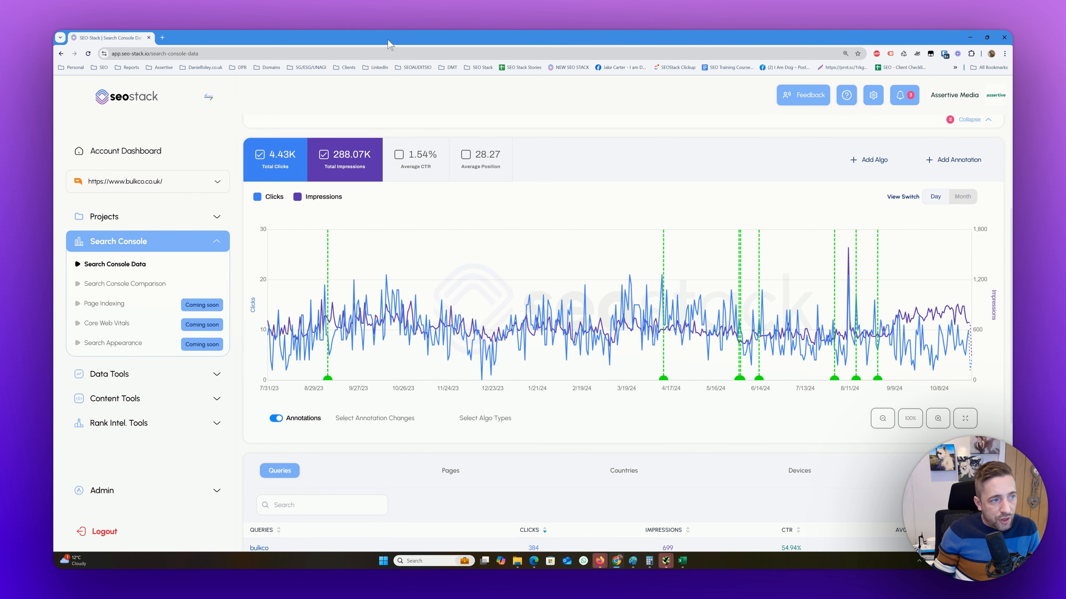
Return to the Google Search Console performance report and remove Total impressions from the chart.
left_click_drag(388, 37, 55, 90)
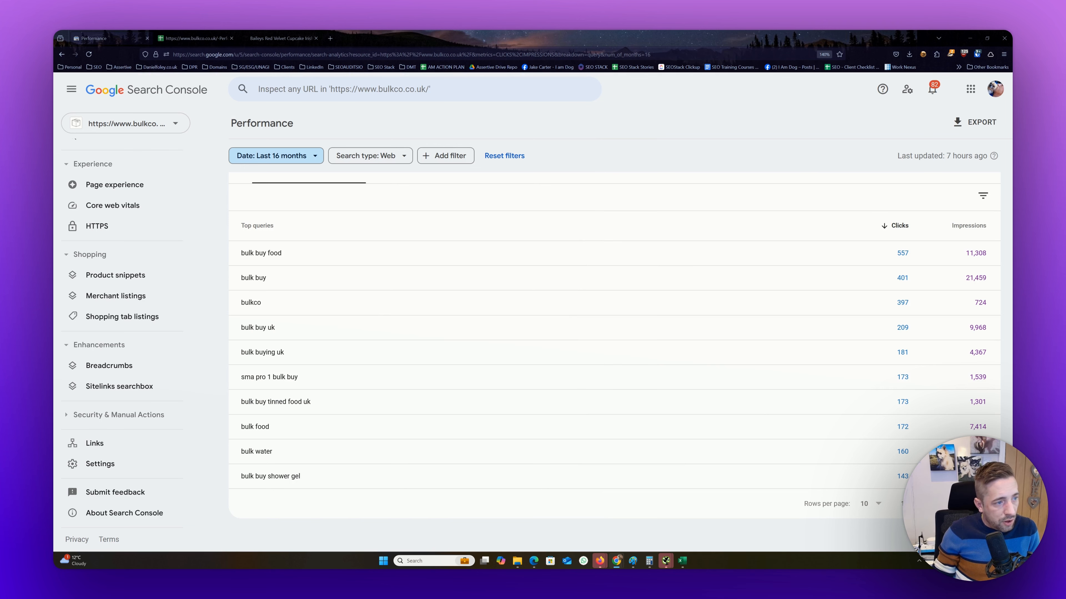
scroll(520, 325, "up", 5)
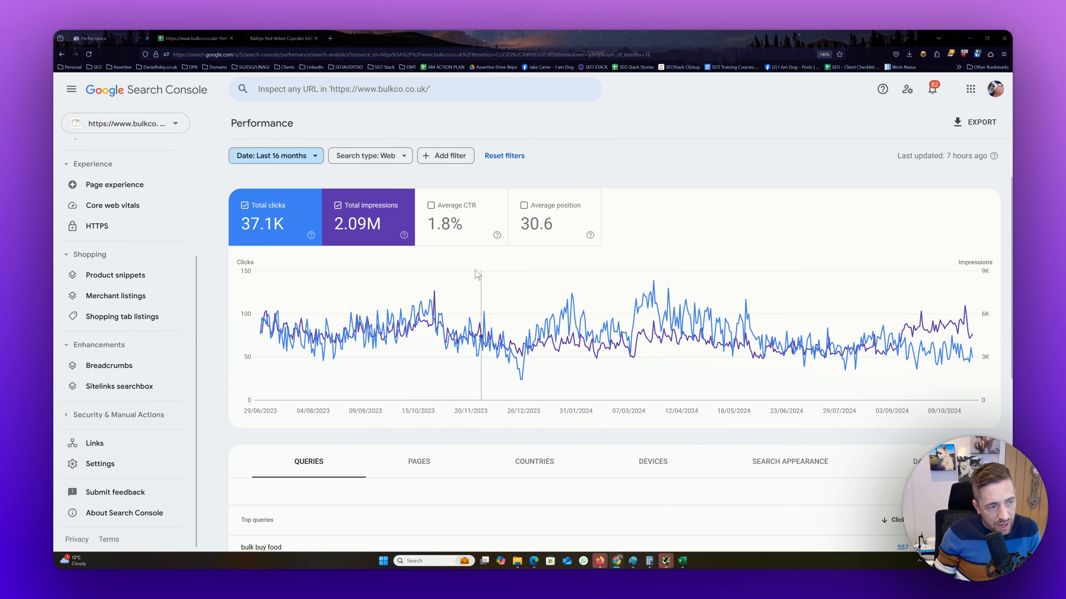
left_click(385, 220)
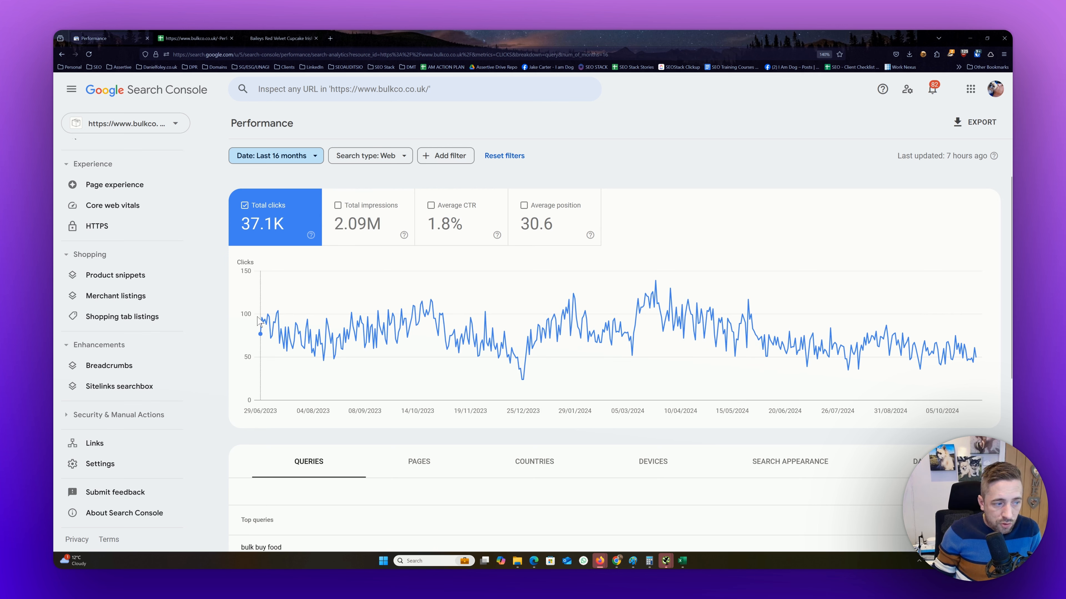
Switch to the SEO-Stack window, set the date range to First Data Point 01/02/2023, and collapse the applied filters list.
mouse_move(260, 322)
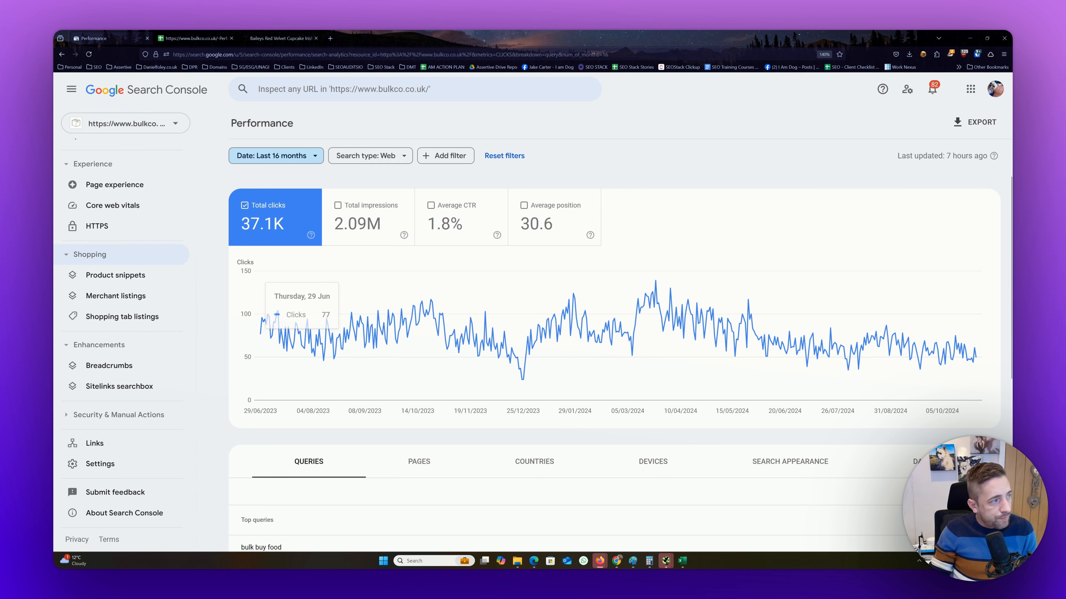
left_click_drag(55, 136, 685, 127)
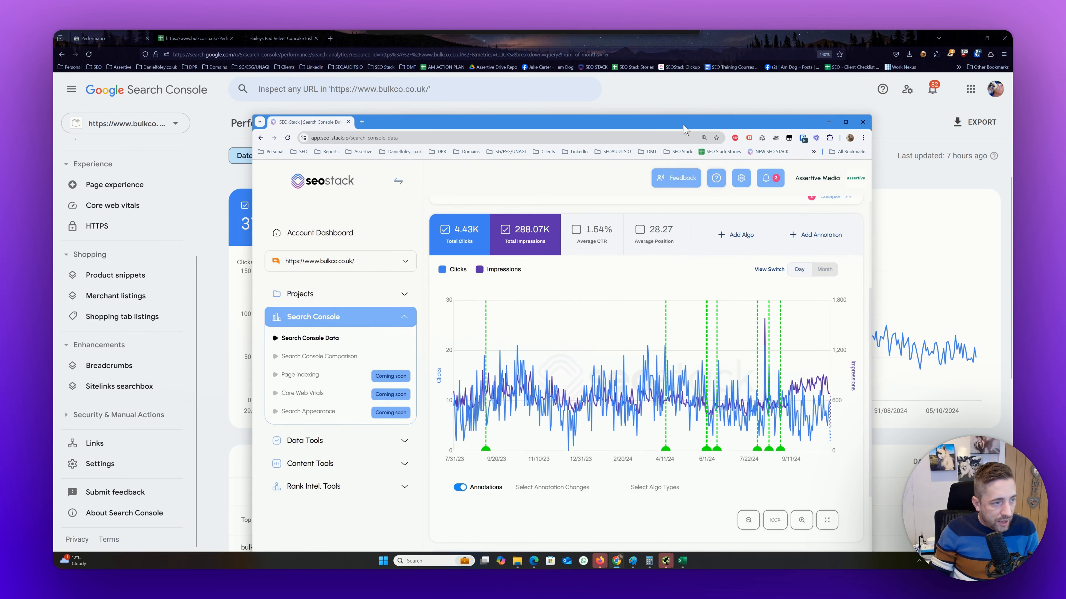
double_click(684, 127)
scroll(423, 217, "up", 4)
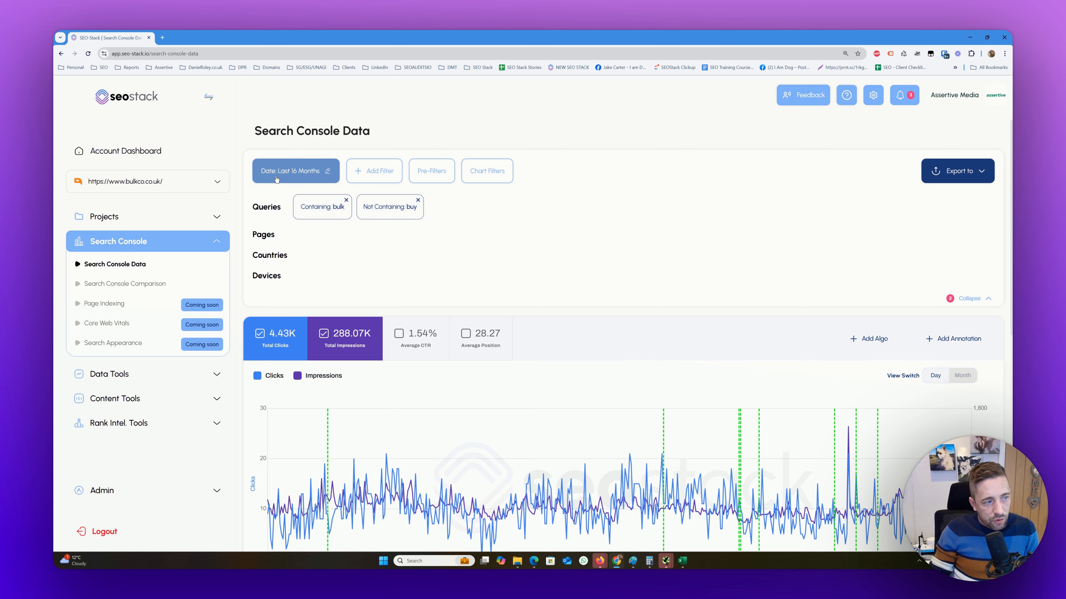
left_click(308, 172)
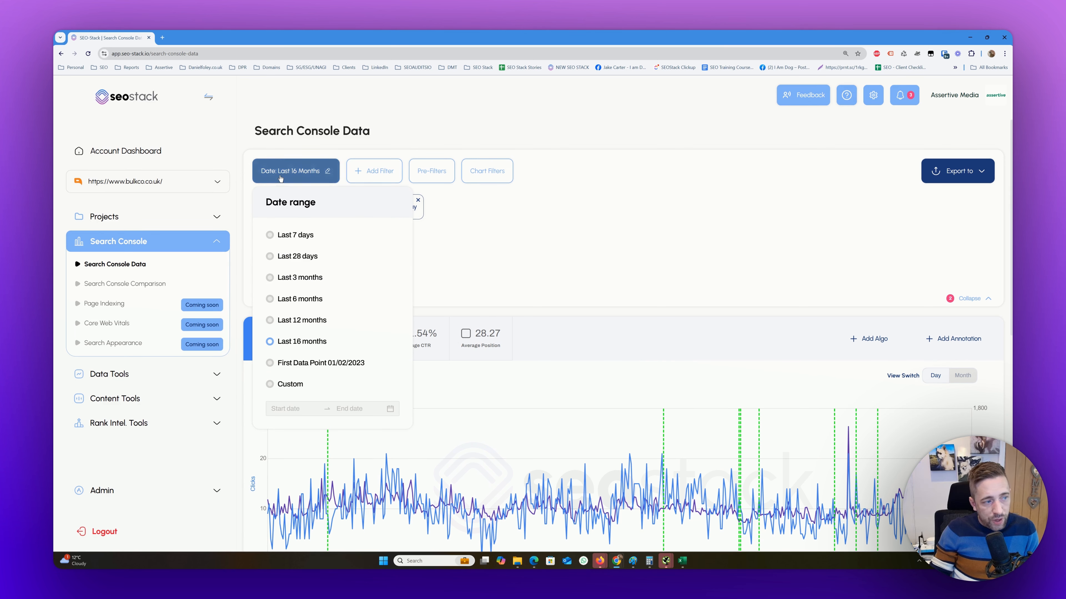
left_click(287, 364)
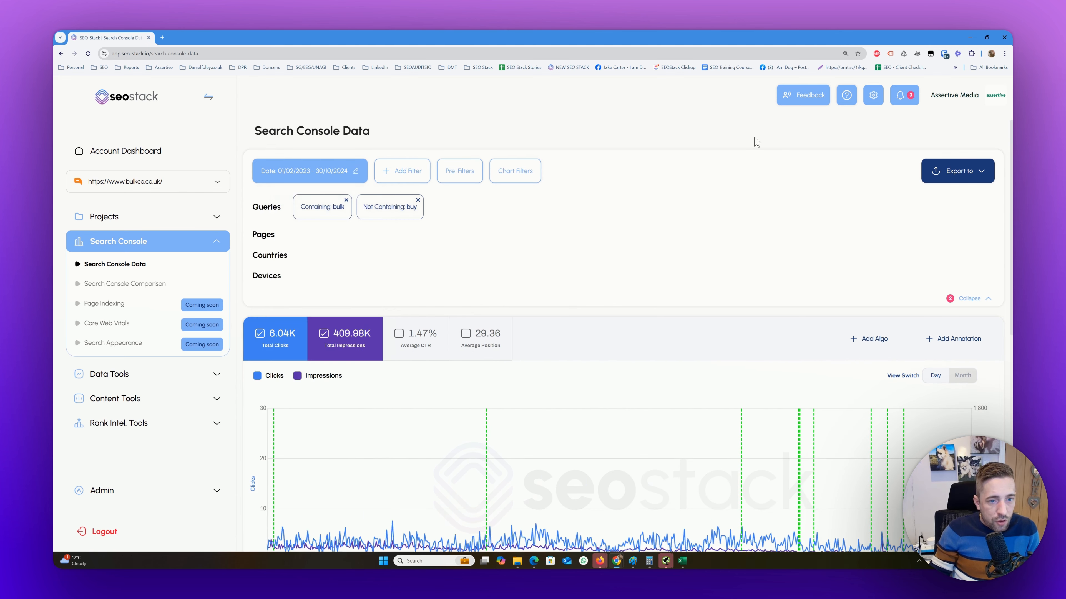
left_click(987, 299)
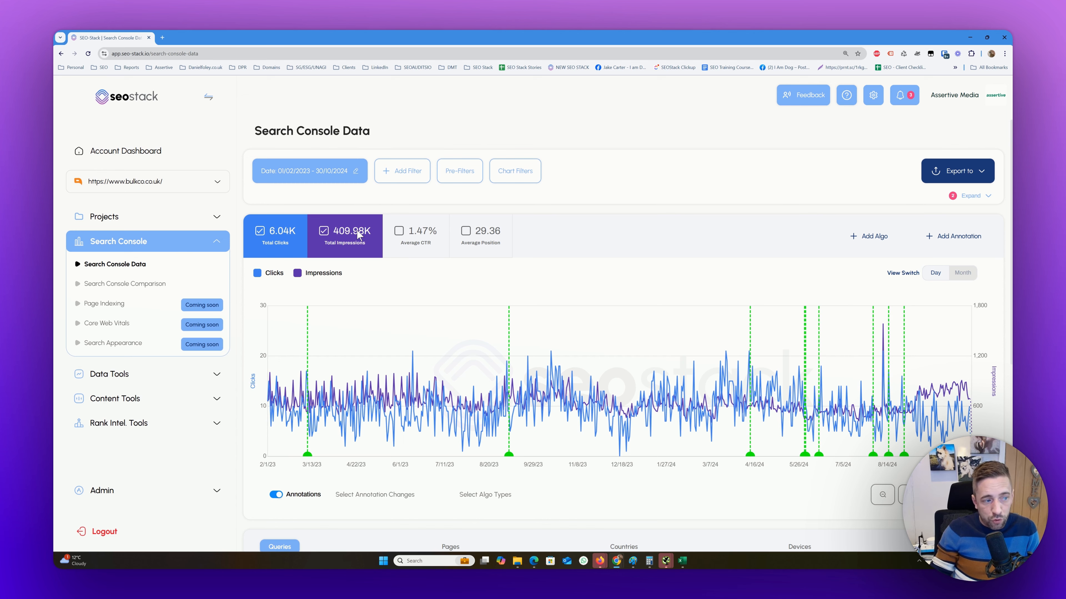
Compare the start of the SEO-Stack chart with the Search Console clicks chart behind it, restoring SEO-Stack to full size.
left_click_drag(357, 39, 611, 94)
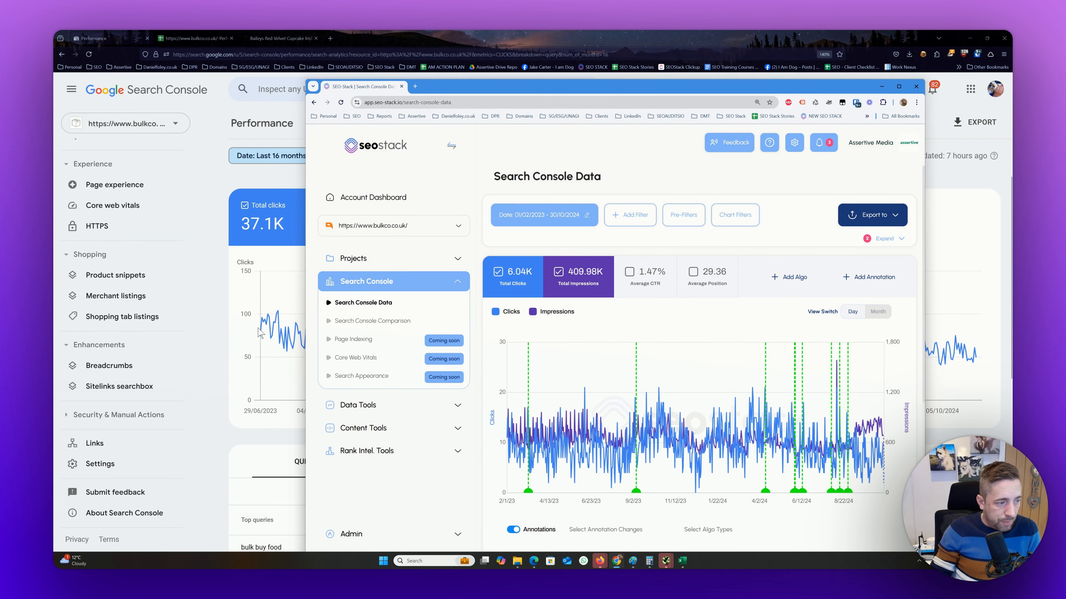
left_click_drag(508, 93, 617, 105)
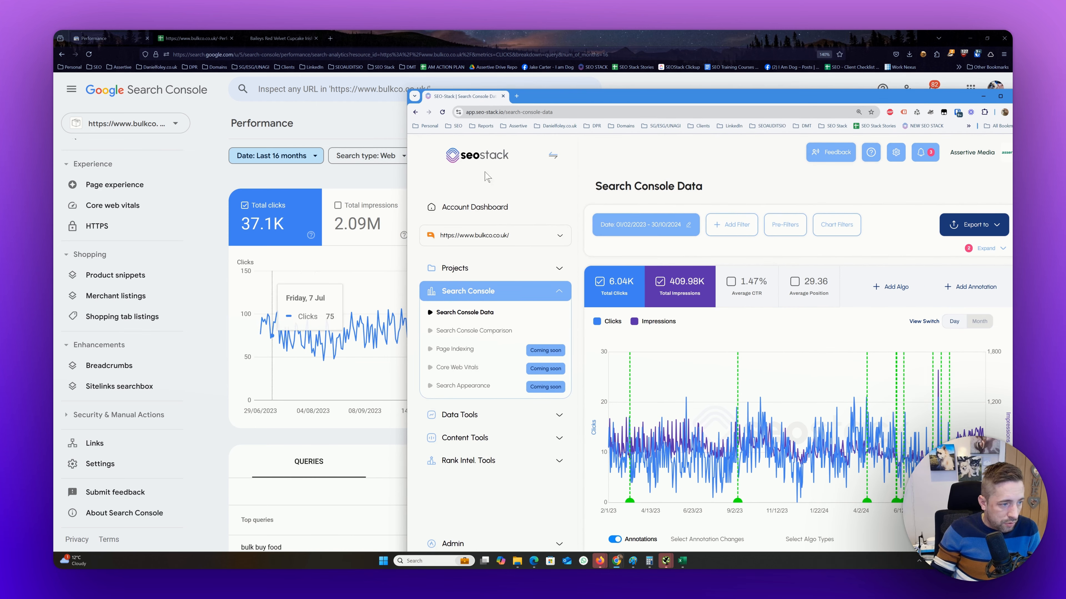
double_click(746, 105)
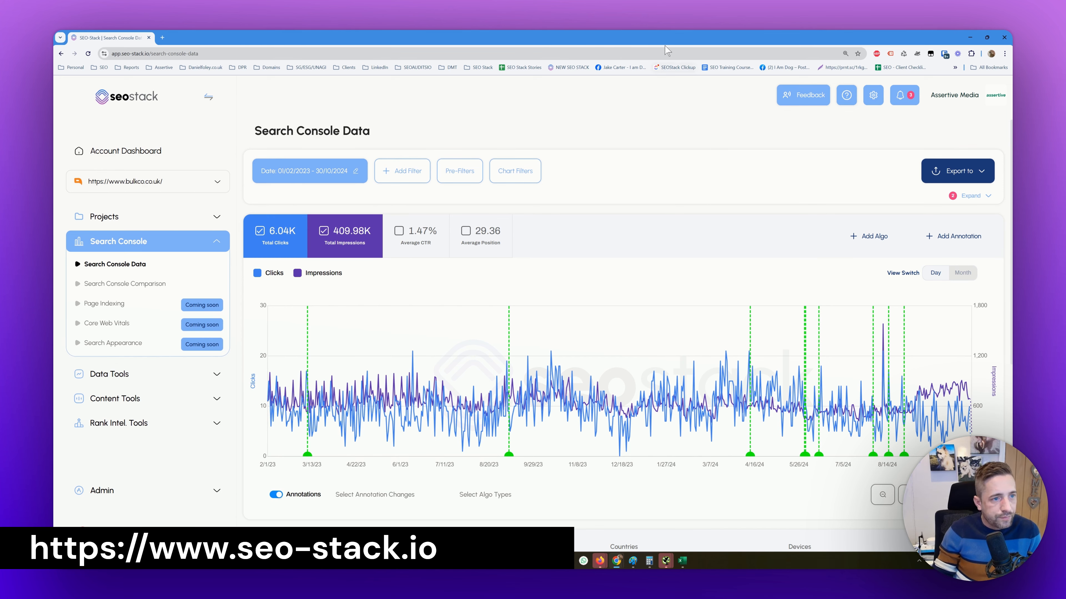
Switch back to Google Search Console and review the top queries table and clicks chart.
key("alt+Tab")
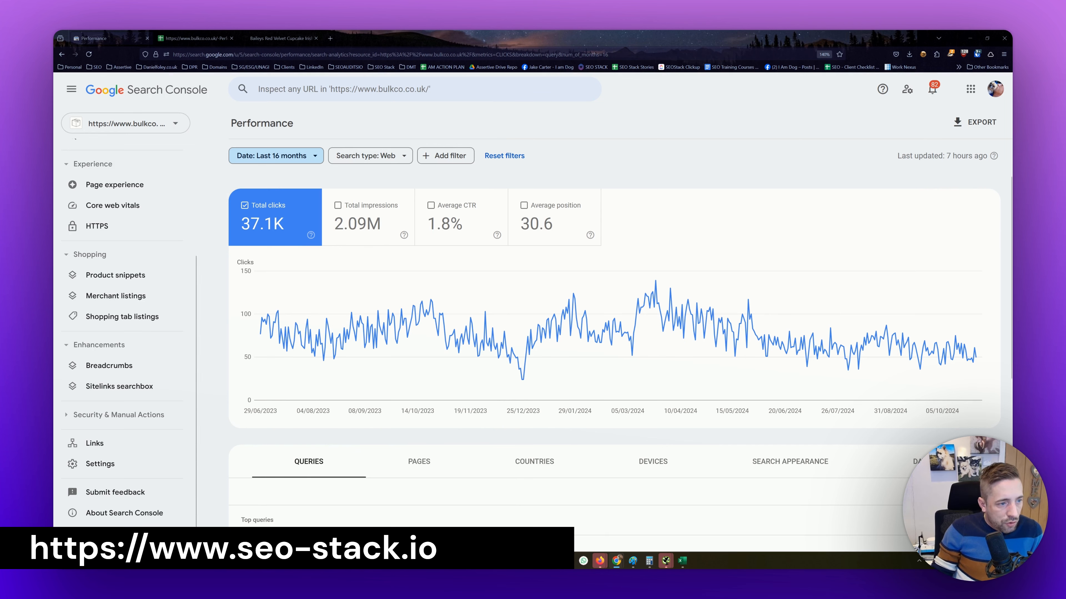
scroll(750, 178, "down", 4)
scroll(748, 176, "down", 3)
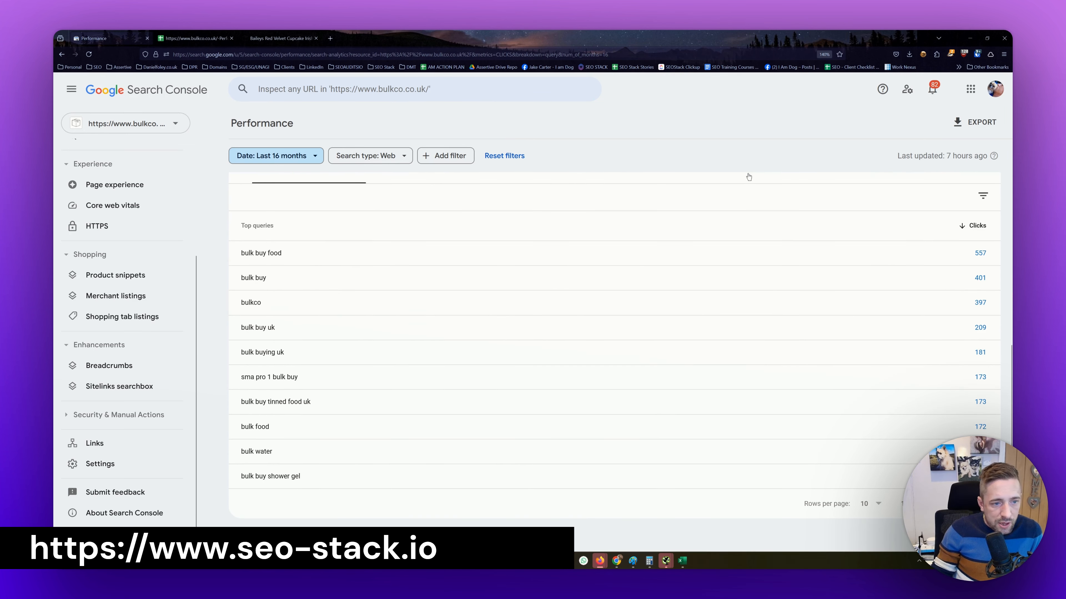
scroll(715, 324, "up", 7)
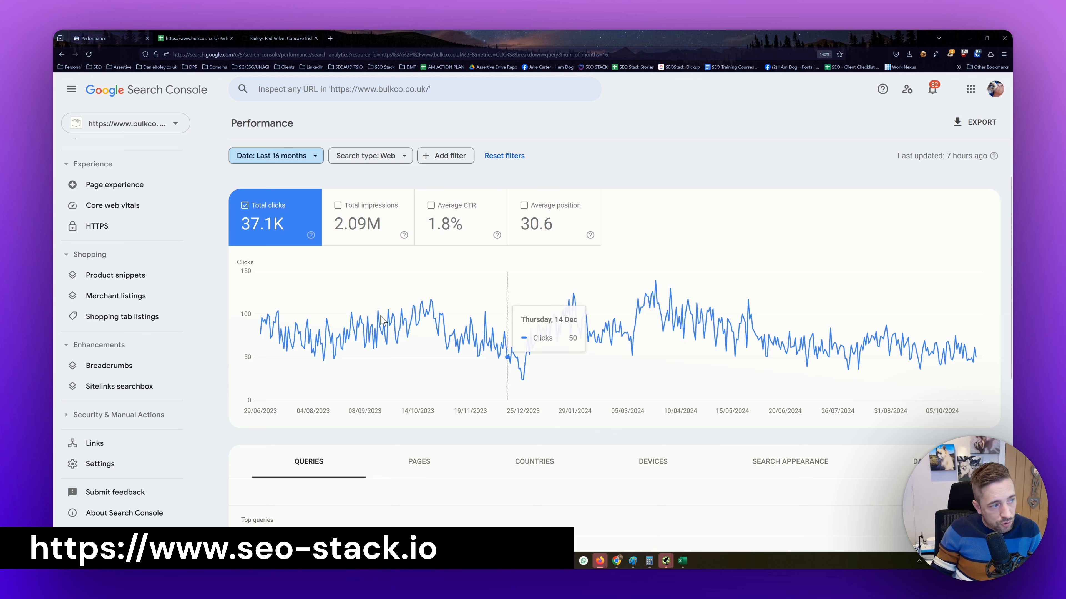
scroll(145, 285, "up", 4)
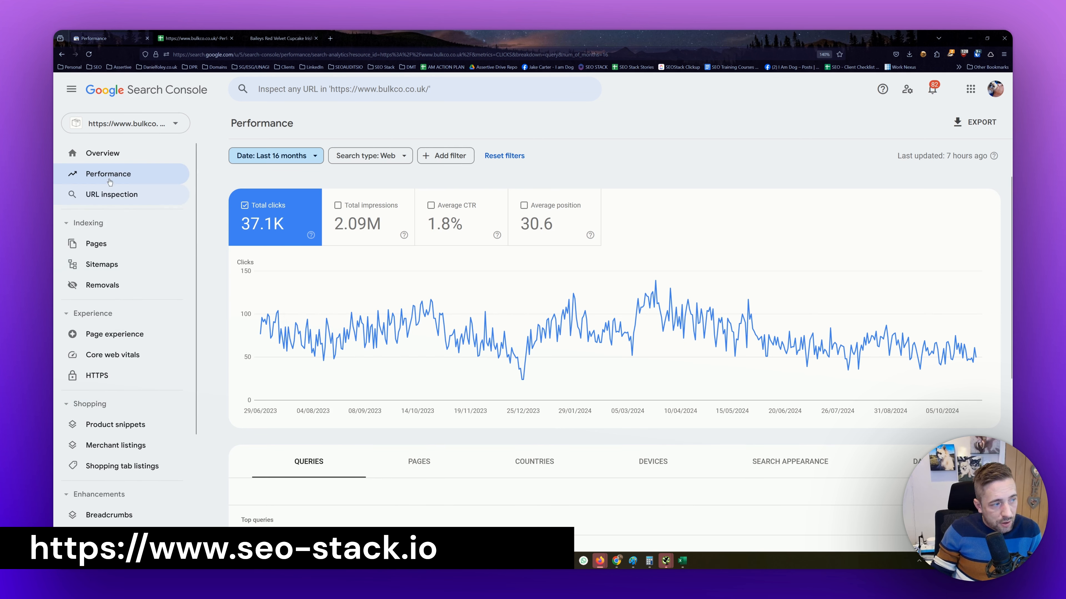
Check the export formats available for the performance report without exporting, and look over the clicks chart again.
left_click(991, 122)
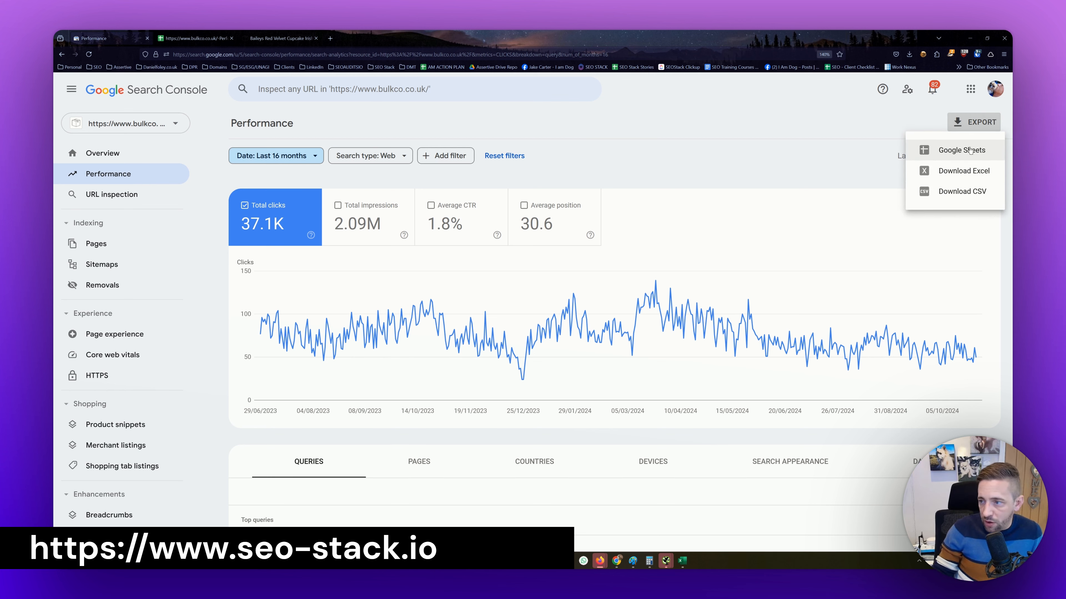
left_click(743, 163)
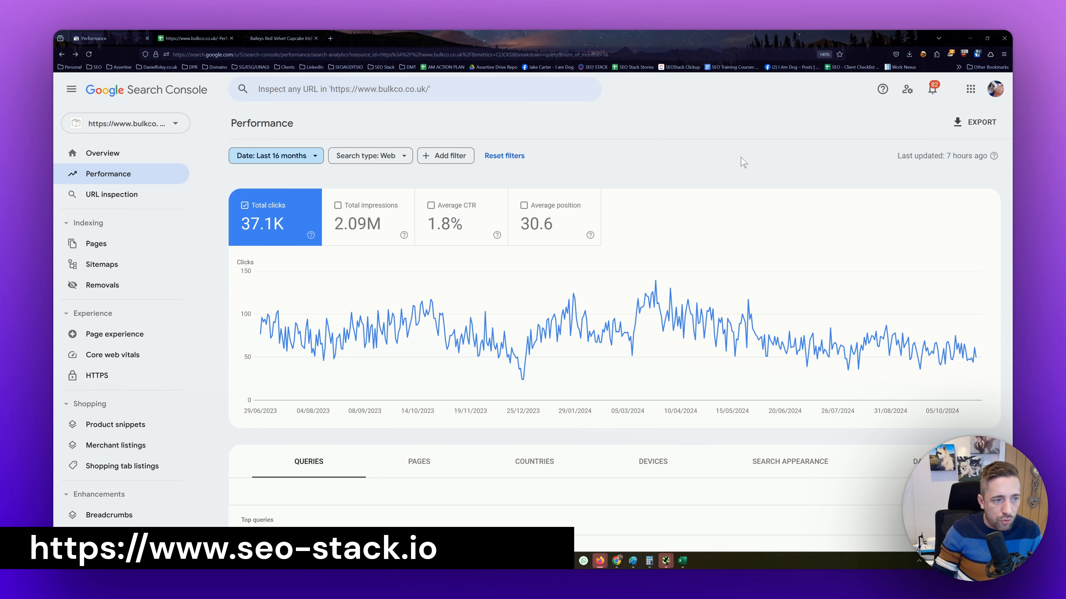
scroll(713, 189, "down", 4)
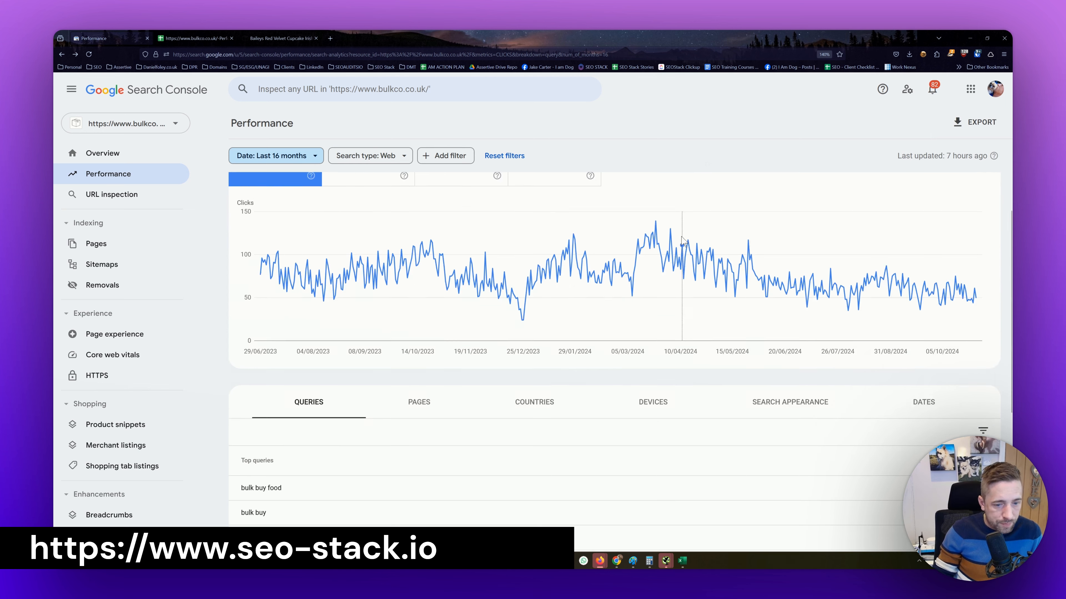
scroll(648, 320, "up", 4)
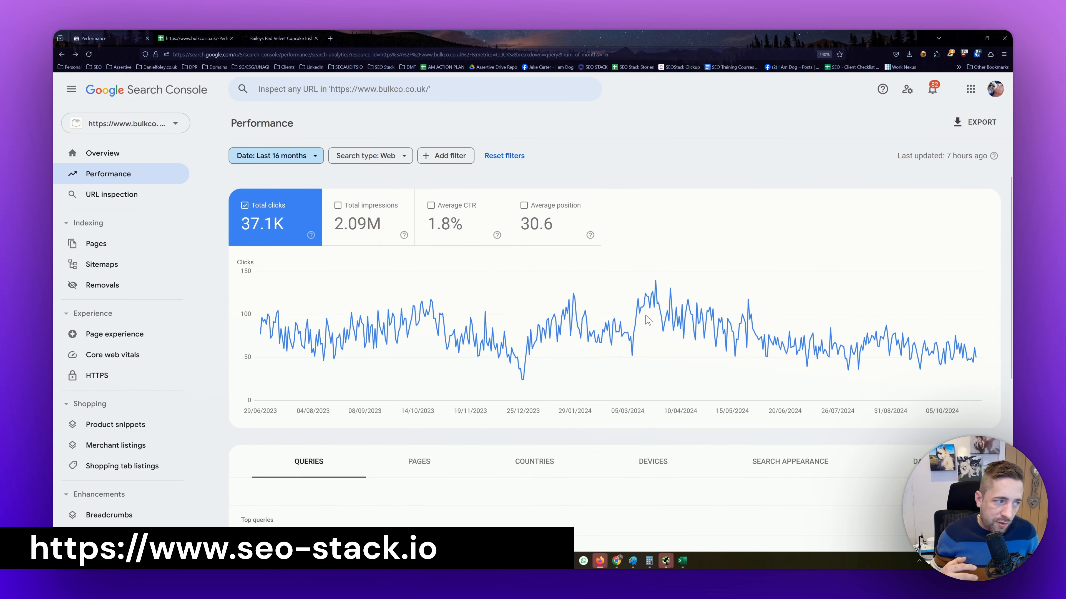